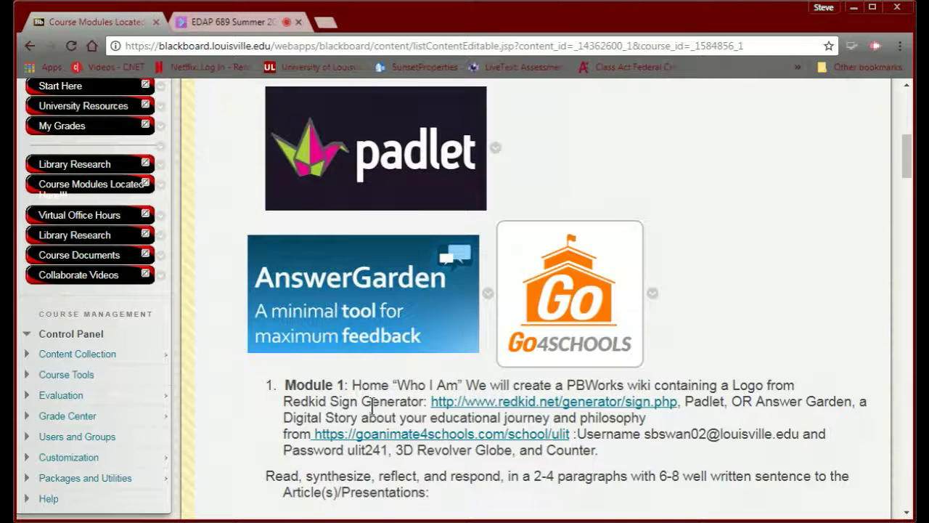
- Load pbworks.com in a new Chrome tab beside the course page
{"action": "scroll", "coordinate": [373, 407], "scroll_direction": "up", "scroll_amount": 10}
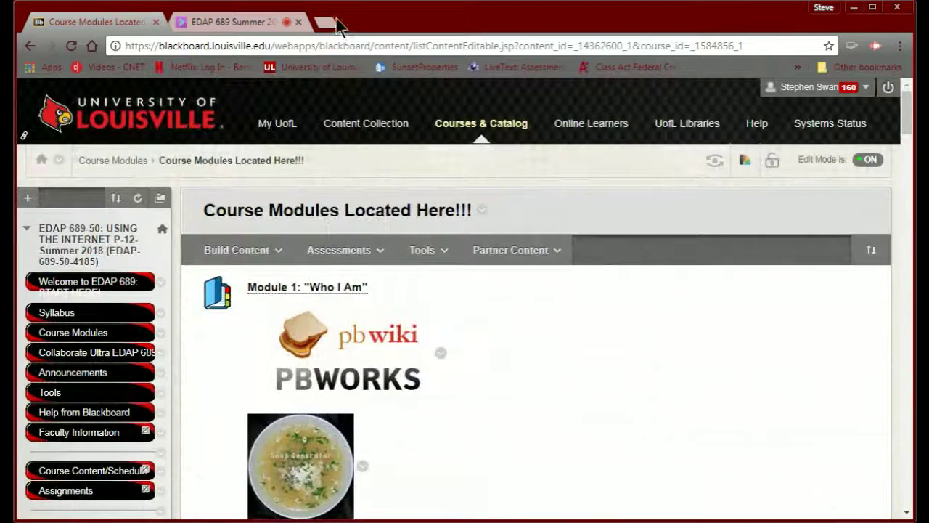
{"action": "left_click", "coordinate": [337, 20]}
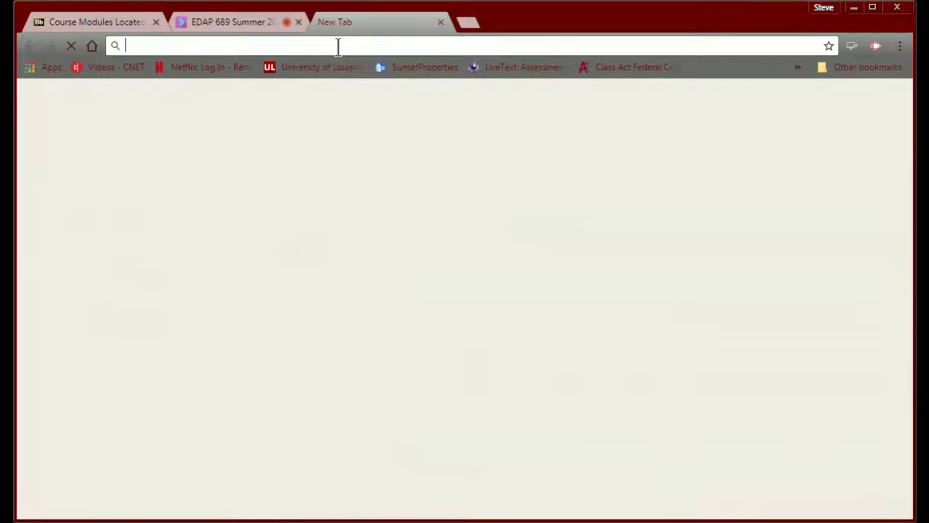
{"action": "type", "text": "pbw"}
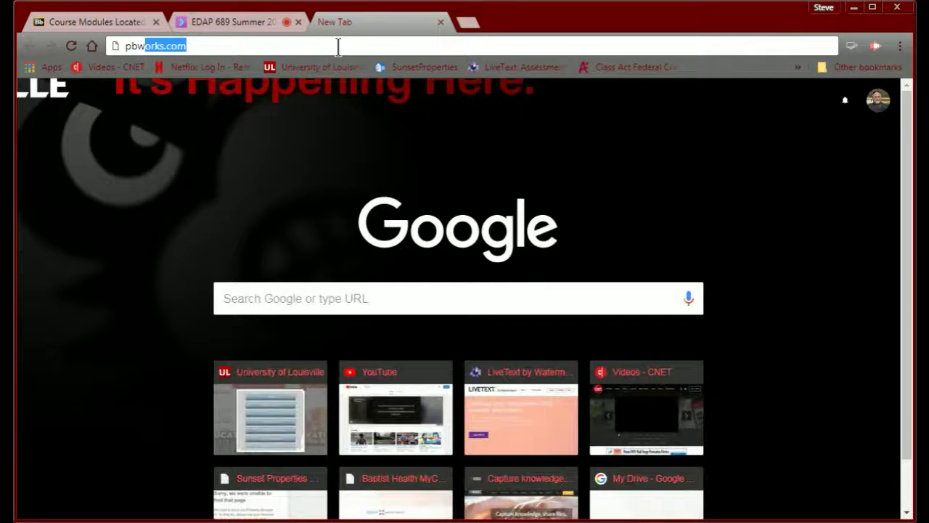
{"action": "type", "text": "orks.com"}
{"action": "key", "text": "Return"}
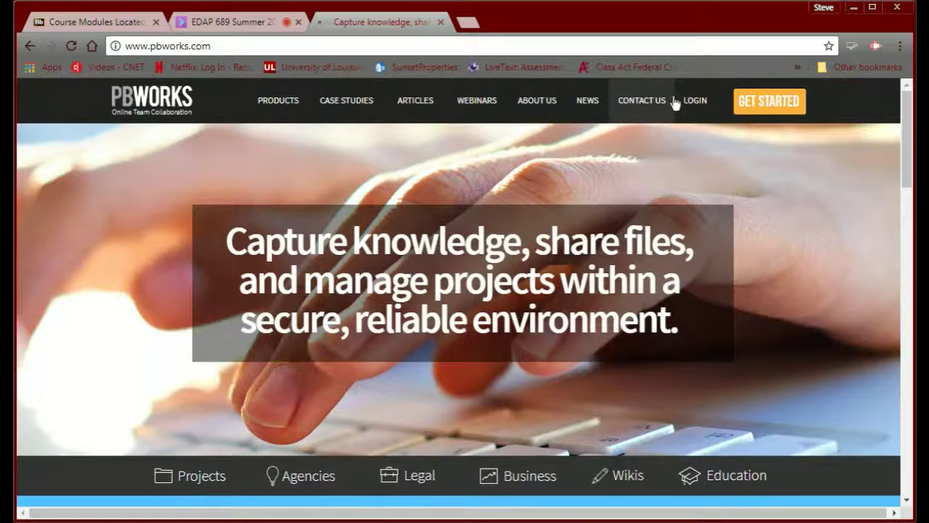
- Reach PBworks' academic sign-up page via GET STARTED and the EDUHub tile
{"action": "left_click", "coordinate": [695, 102]}
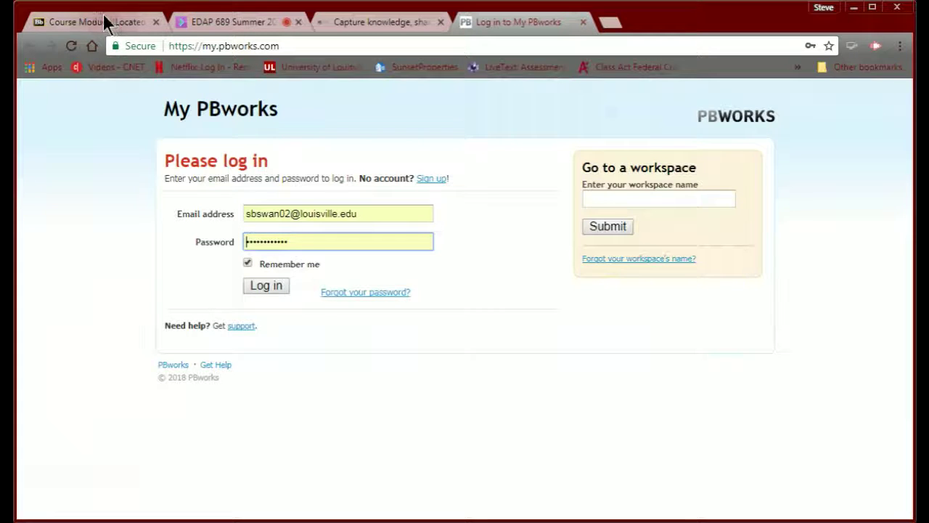
{"action": "left_click", "coordinate": [371, 22]}
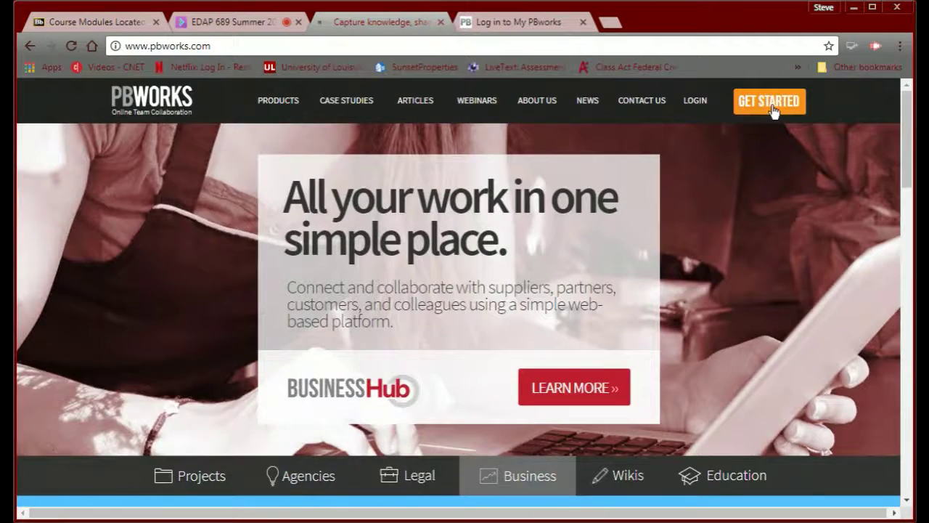
{"action": "left_click", "coordinate": [774, 111]}
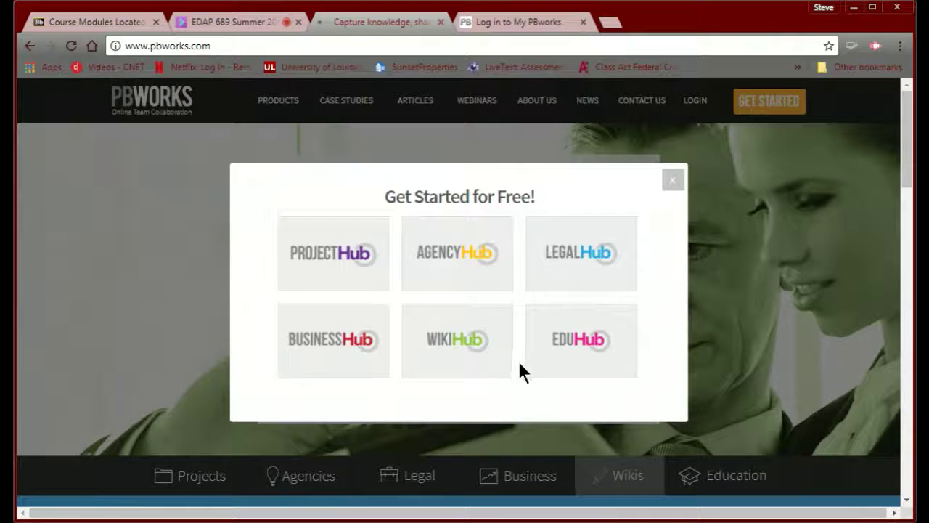
{"action": "left_click", "coordinate": [577, 342]}
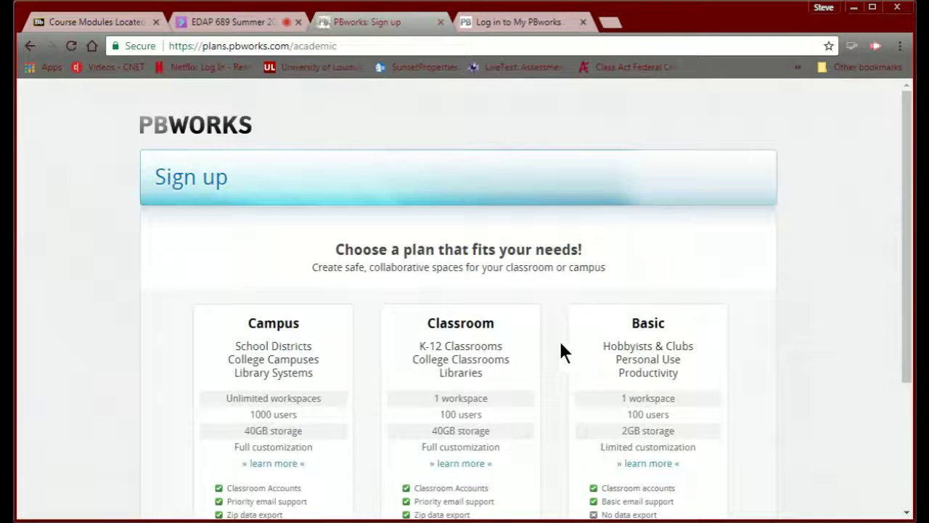
- Close the extra login tab and return to the PBworks home page
{"action": "scroll", "coordinate": [348, 340], "scroll_direction": "down", "scroll_amount": 3}
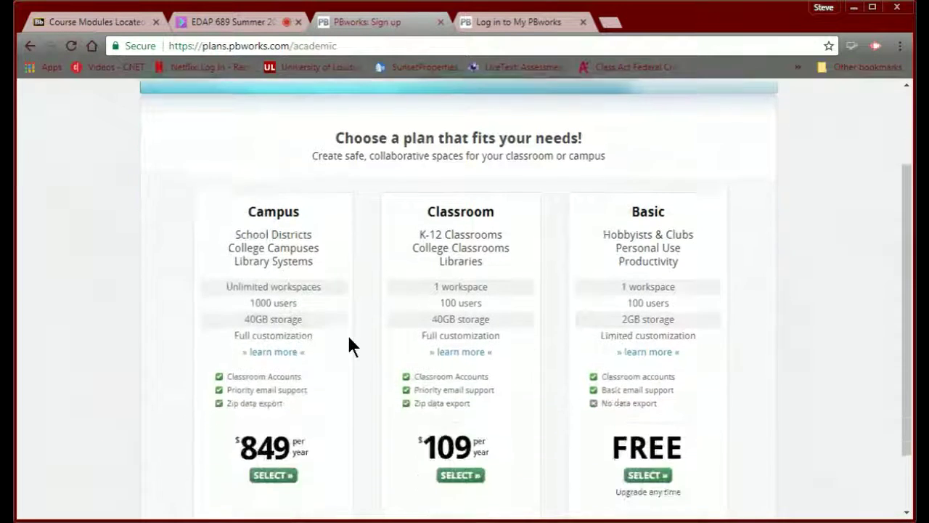
{"action": "scroll", "coordinate": [352, 341], "scroll_direction": "up", "scroll_amount": 4}
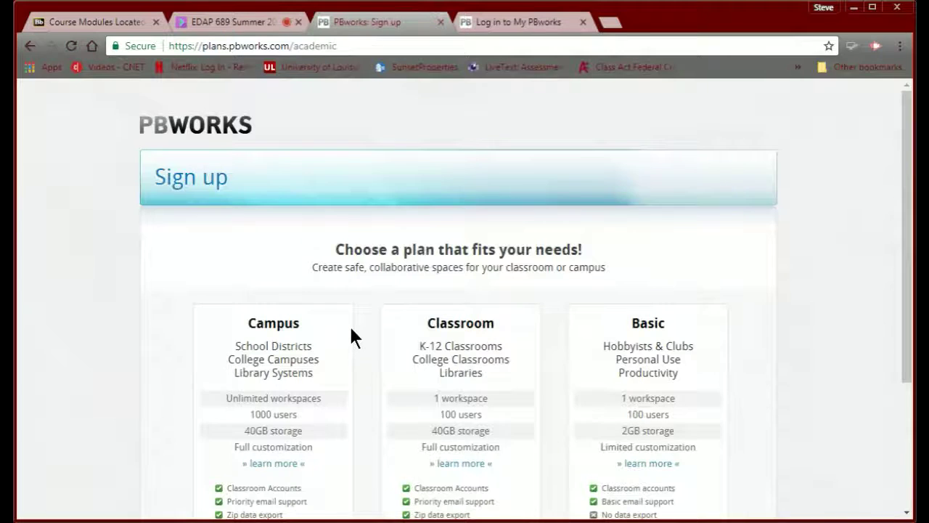
{"action": "scroll", "coordinate": [351, 338], "scroll_direction": "down", "scroll_amount": 5}
{"action": "scroll", "coordinate": [356, 326], "scroll_direction": "up", "scroll_amount": 5}
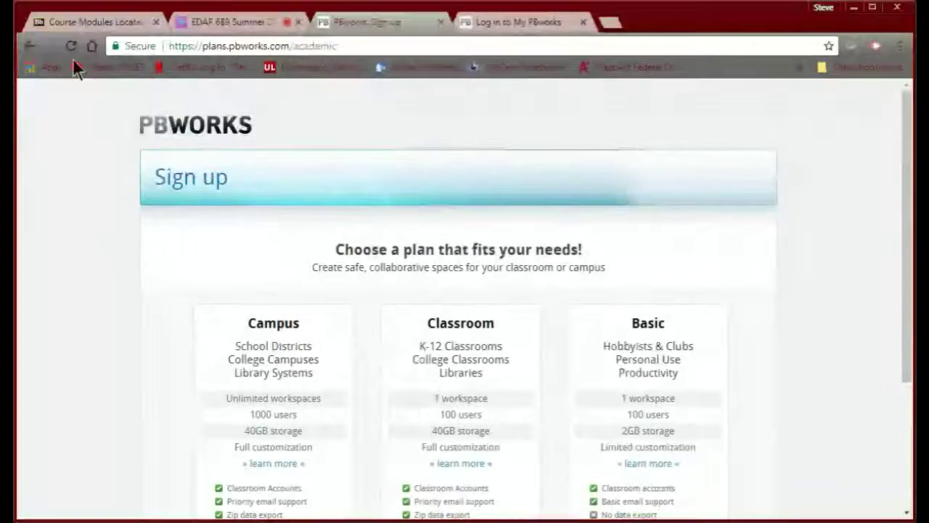
{"action": "left_click", "coordinate": [582, 23]}
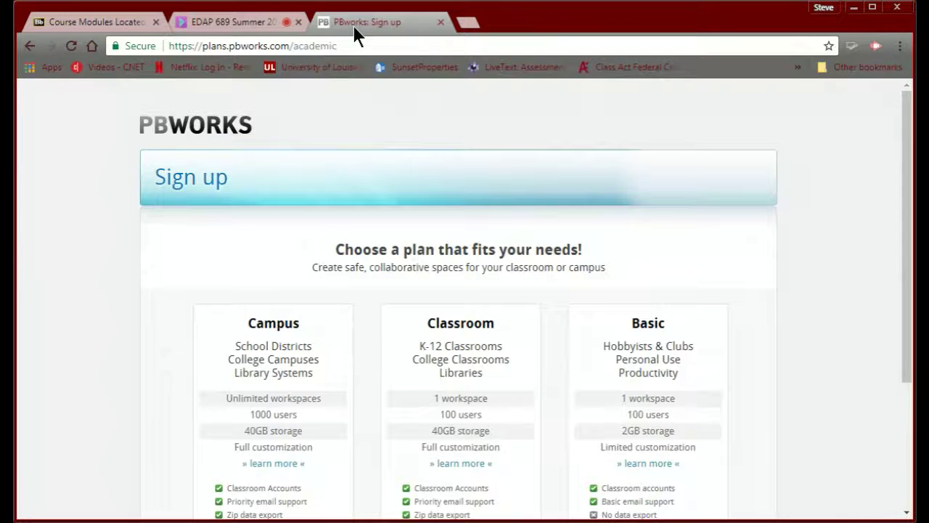
{"action": "left_click", "coordinate": [31, 46]}
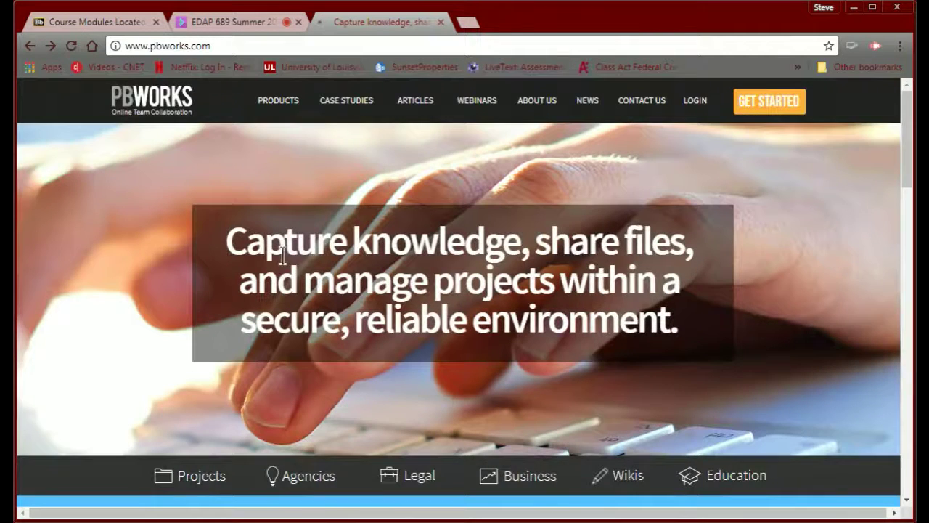
- Select the free Basic plan through Education, GET STARTED and EDUHub
{"action": "left_click", "coordinate": [735, 479]}
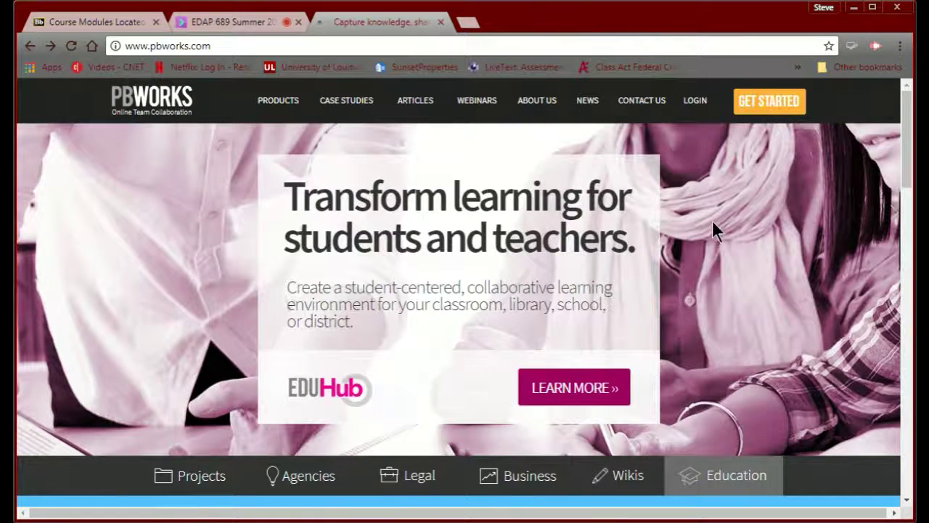
{"action": "left_click", "coordinate": [776, 104]}
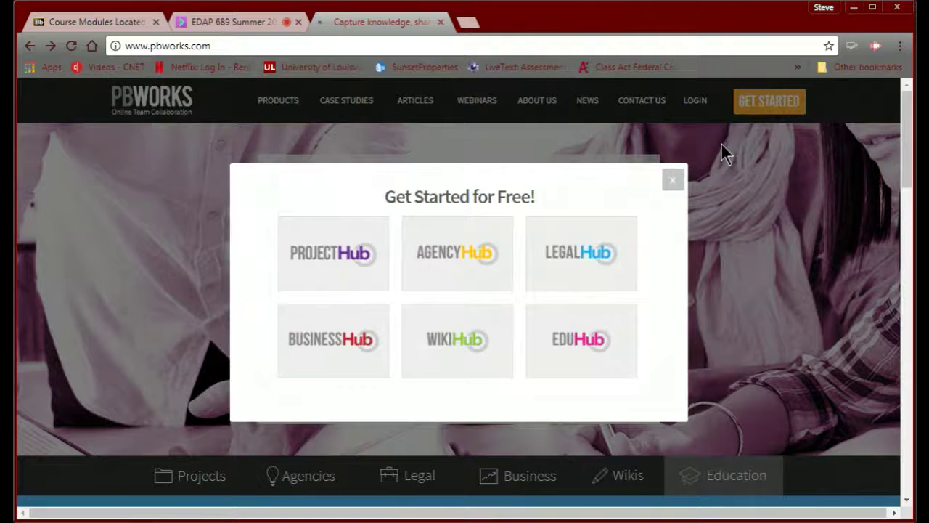
{"action": "left_click", "coordinate": [579, 340]}
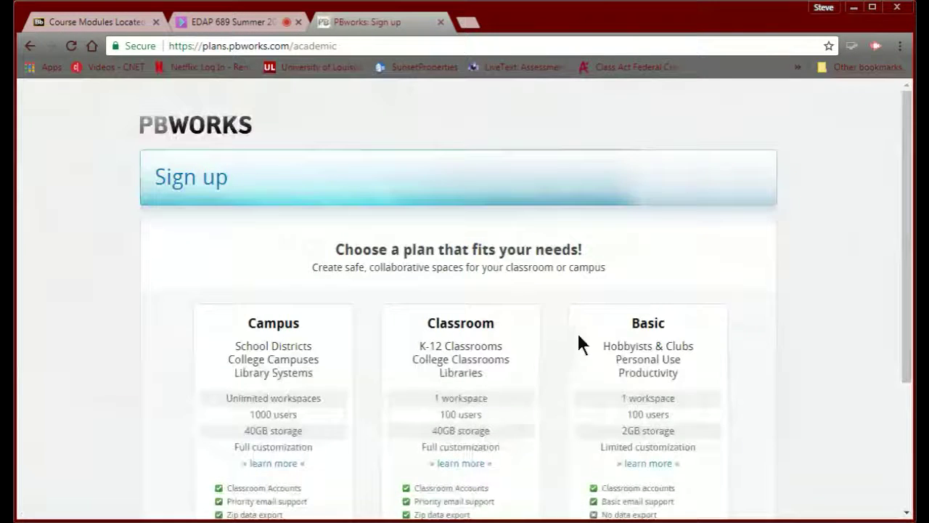
{"action": "scroll", "coordinate": [546, 332], "scroll_direction": "down", "scroll_amount": 3}
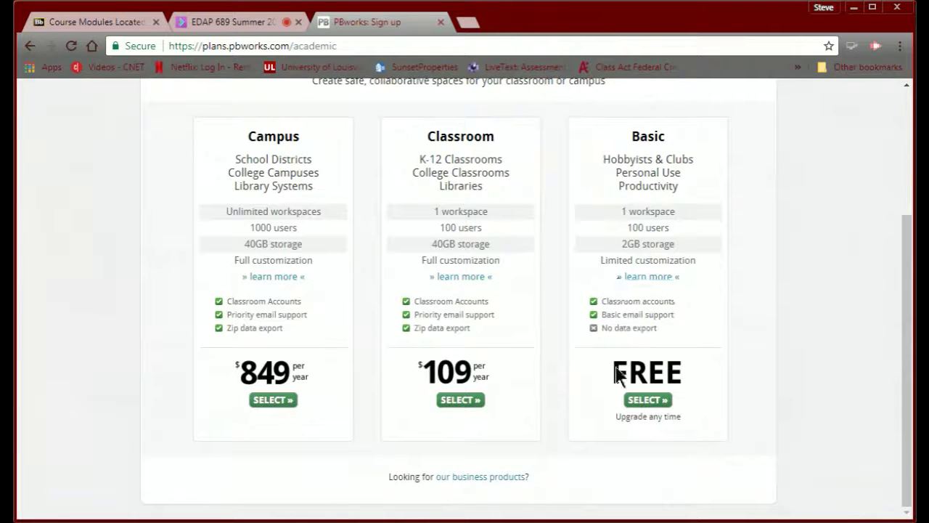
{"action": "left_click", "coordinate": [639, 400]}
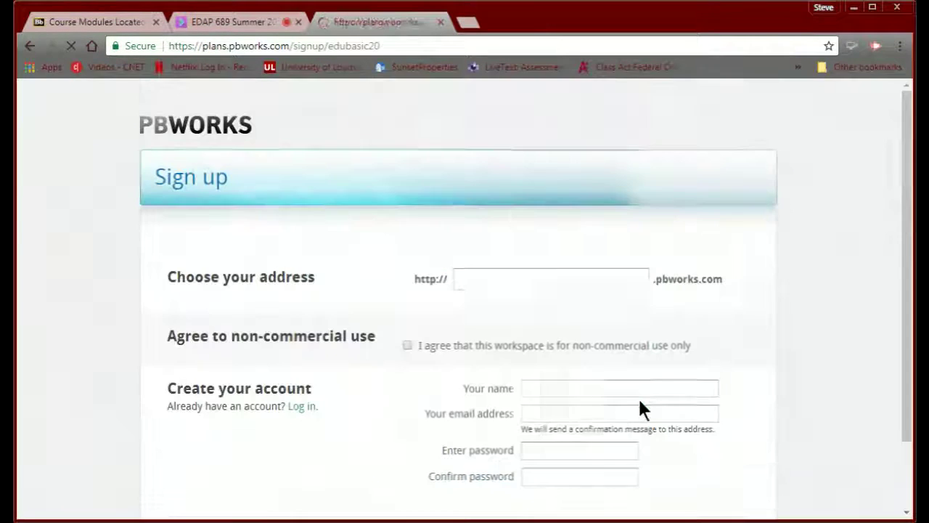
{"action": "left_click", "coordinate": [522, 280]}
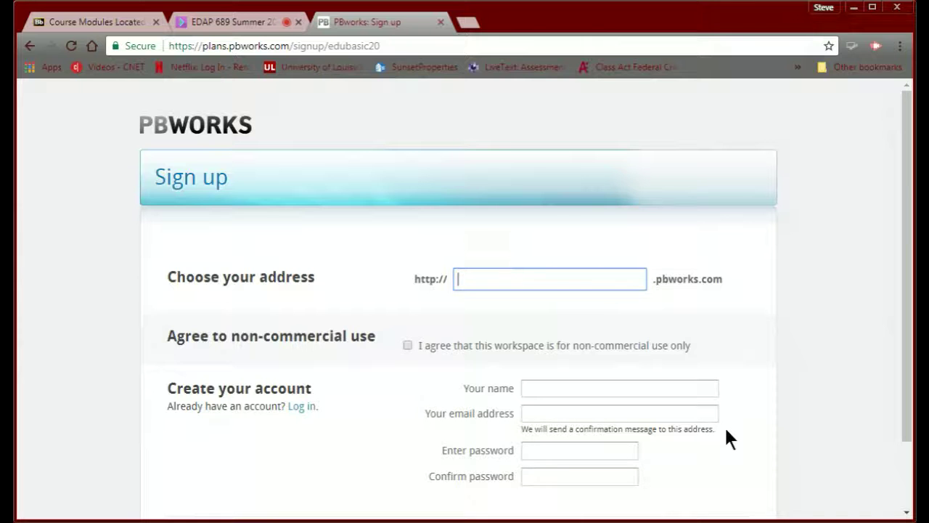
{"action": "scroll", "coordinate": [581, 450], "scroll_direction": "down", "scroll_amount": 1}
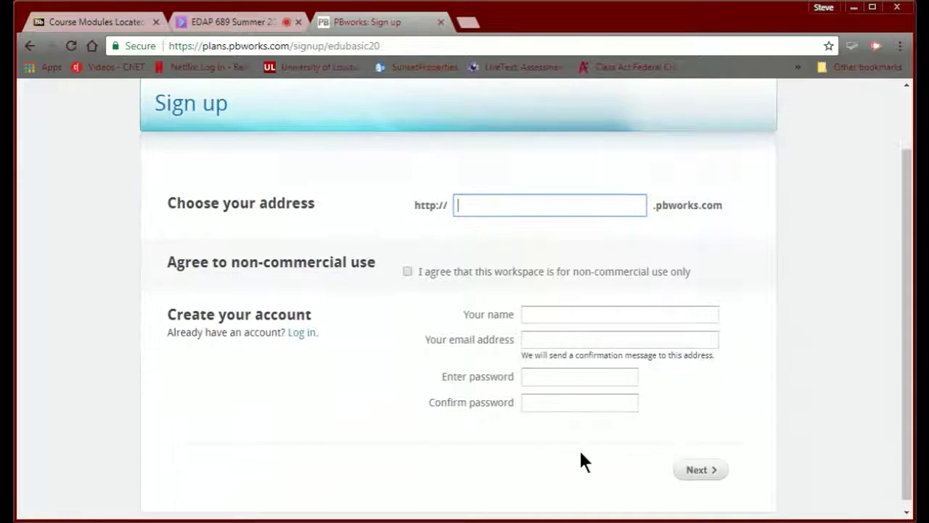
{"action": "scroll", "coordinate": [581, 454], "scroll_direction": "up", "scroll_amount": 1}
{"action": "scroll", "coordinate": [581, 453], "scroll_direction": "down", "scroll_amount": 1}
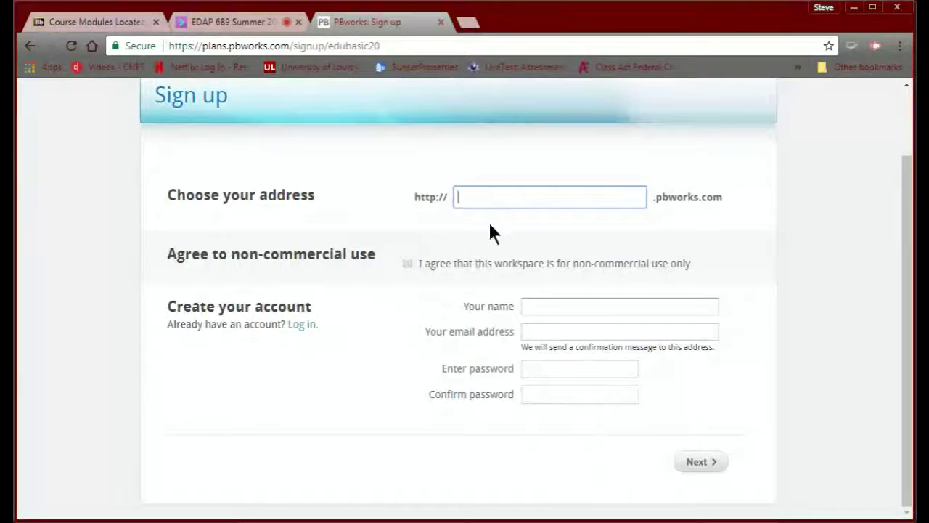
- Enter workspace address 'Swanpin', the user's name, saved e-mail and password, then submit
{"action": "type", "text": "Sw"}
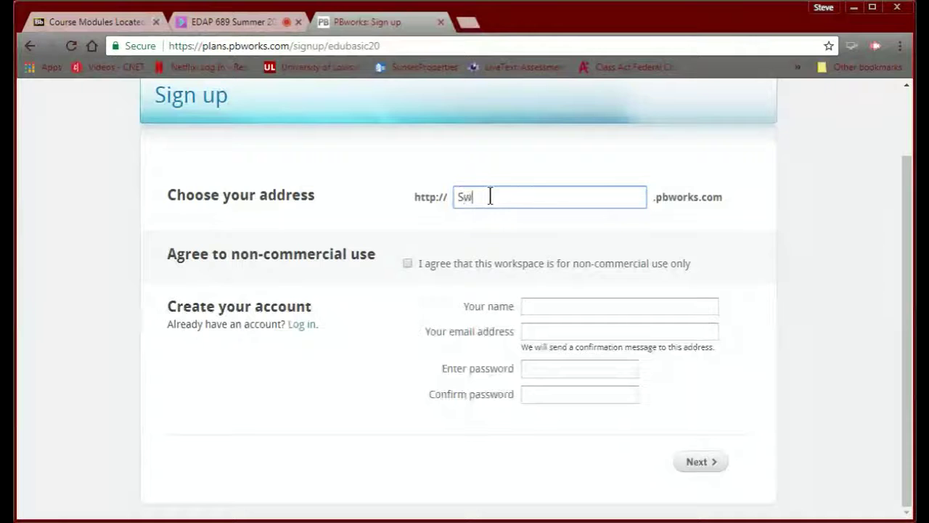
{"action": "type", "text": "anpin"}
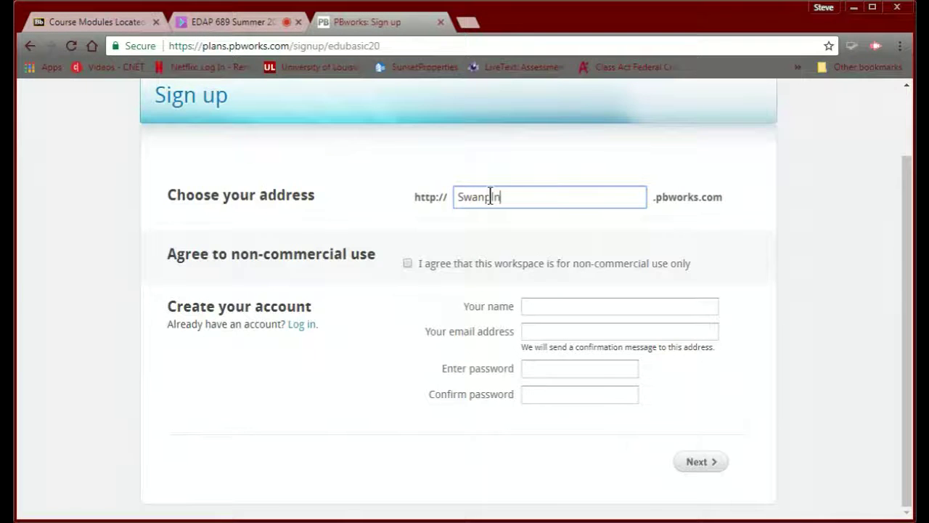
{"action": "left_click", "coordinate": [552, 310]}
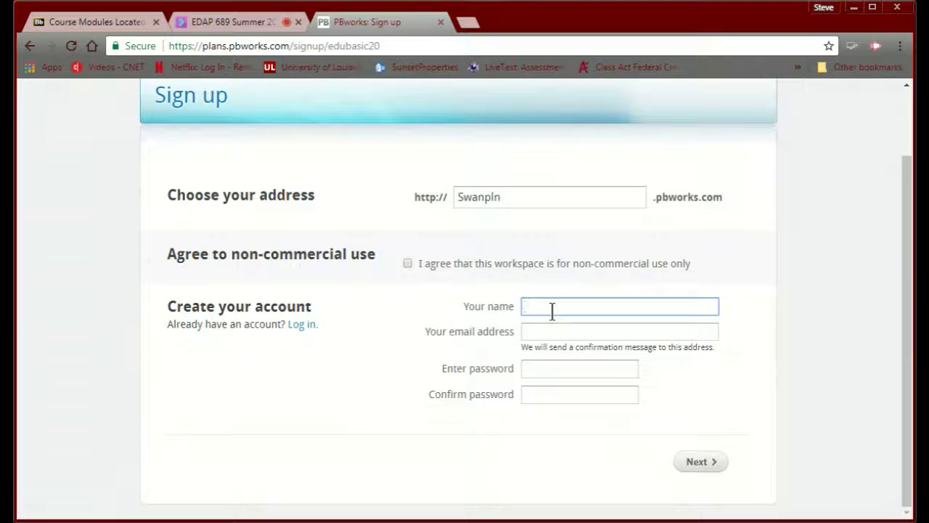
{"action": "type", "text": "Steph"}
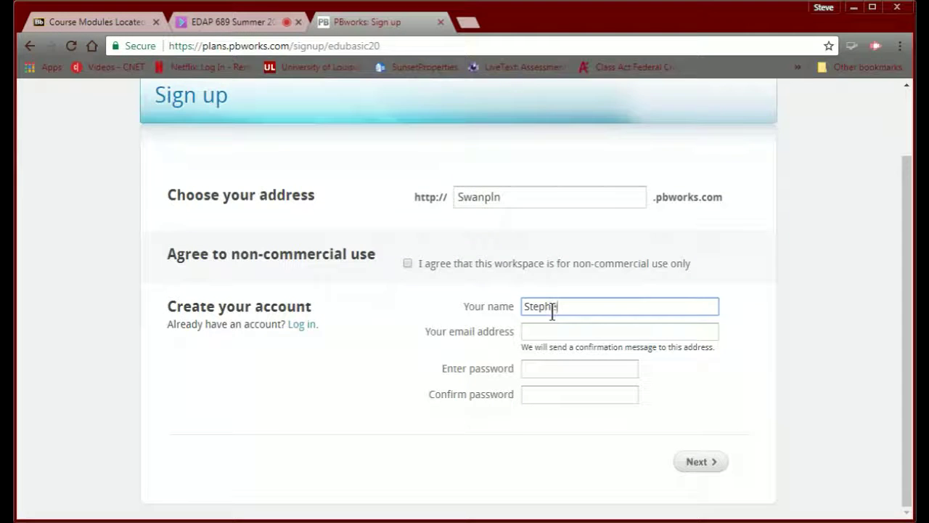
{"action": "type", "text": "en Sw"}
{"action": "type", "text": "an"}
{"action": "left_click", "coordinate": [547, 331]}
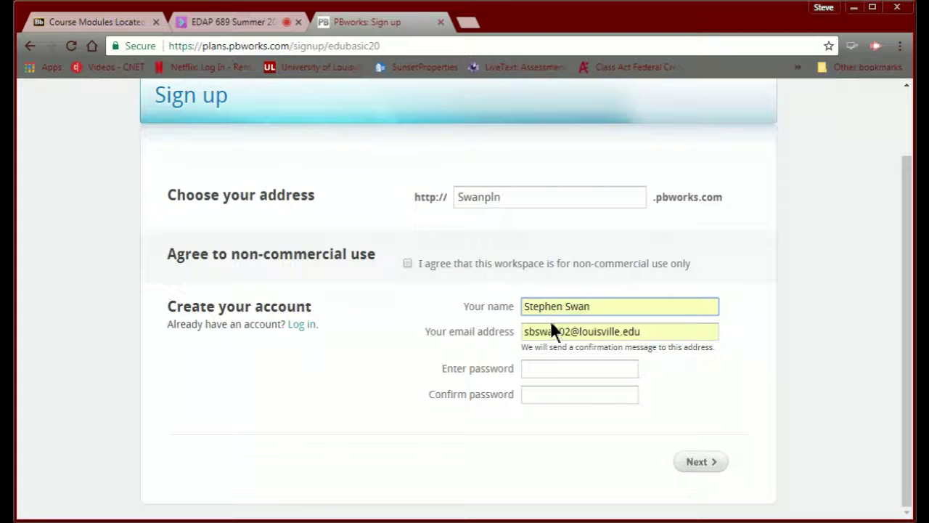
{"action": "left_click", "coordinate": [548, 369]}
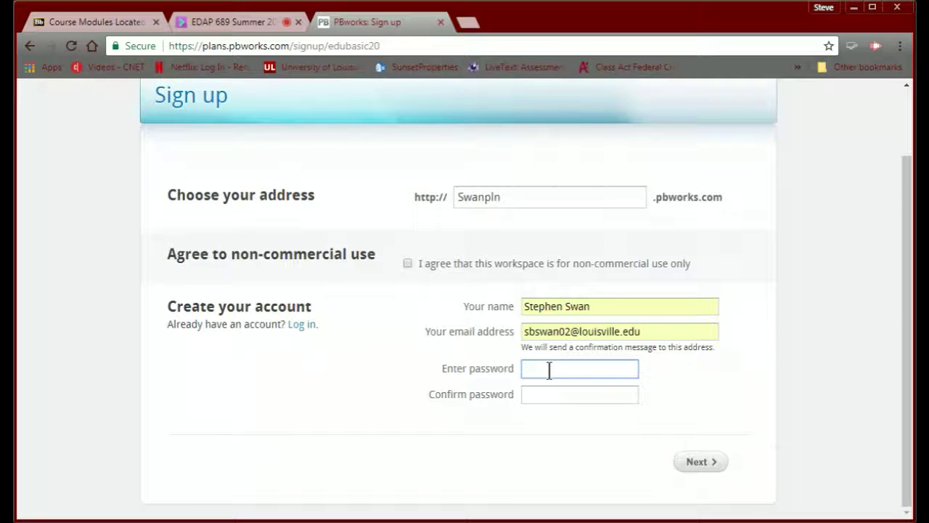
{"action": "type", "text": "•••••••"}
{"action": "left_click", "coordinate": [541, 396]}
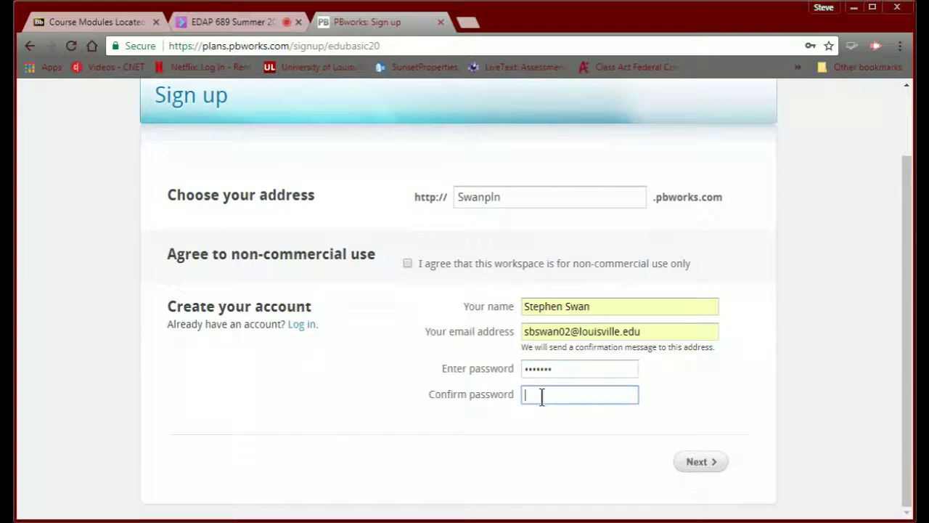
{"action": "type", "text": "•••••••"}
{"action": "left_click", "coordinate": [697, 463]}
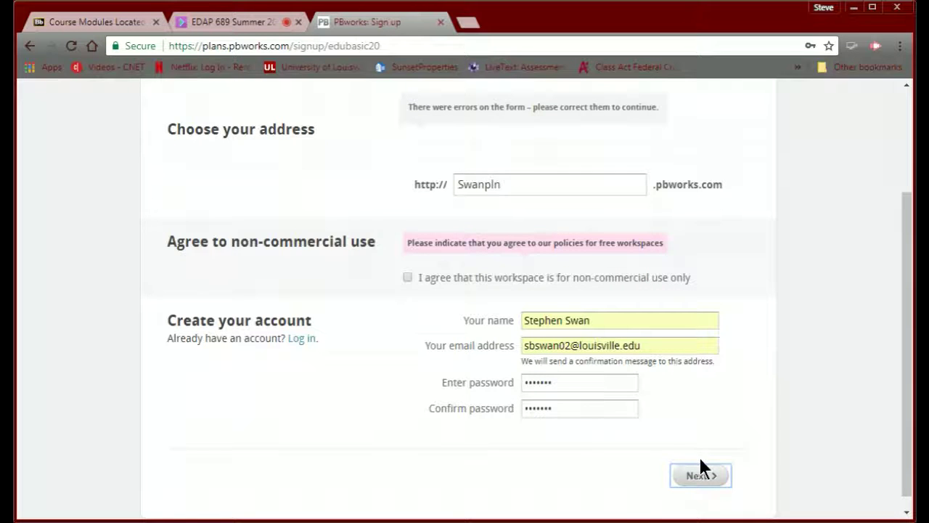
- Accept the non-commercial agreement and resubmit, then back out to the academic plans page
{"action": "left_click", "coordinate": [406, 277]}
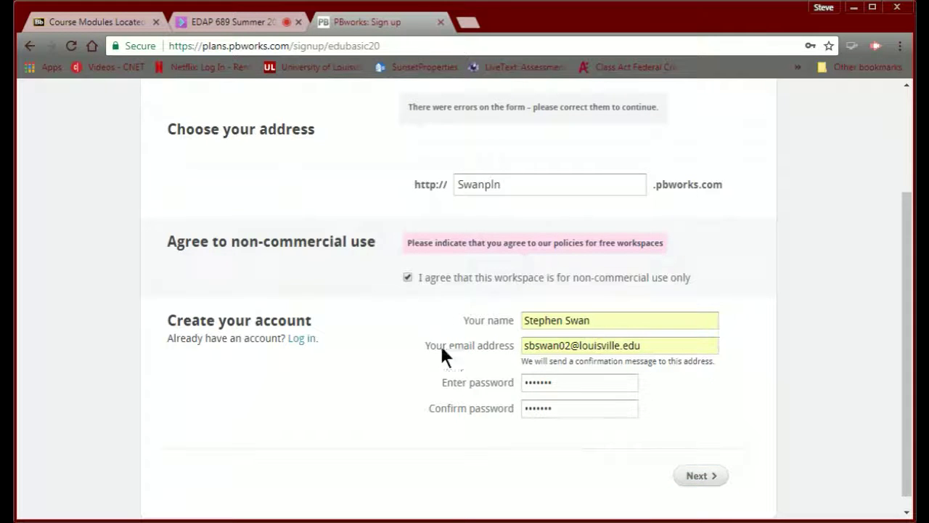
{"action": "left_click", "coordinate": [697, 478]}
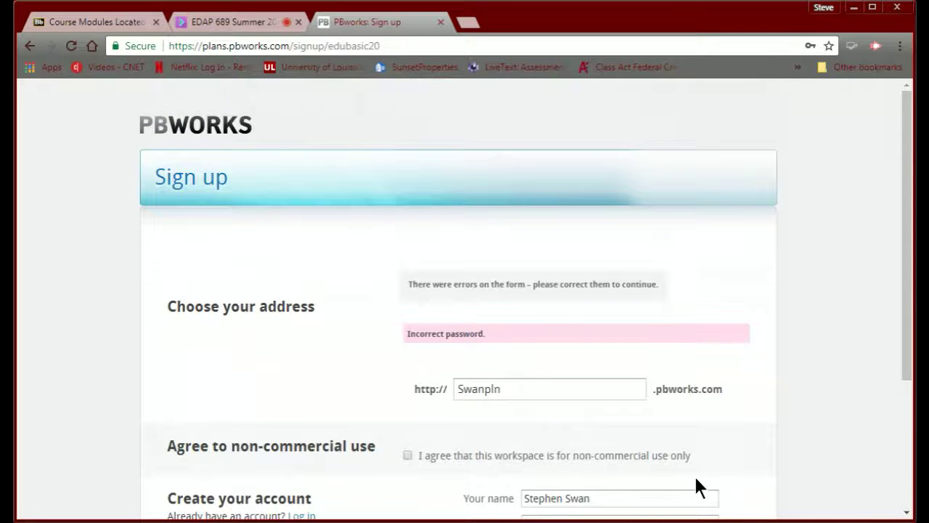
{"action": "scroll", "coordinate": [696, 479], "scroll_direction": "down", "scroll_amount": 2}
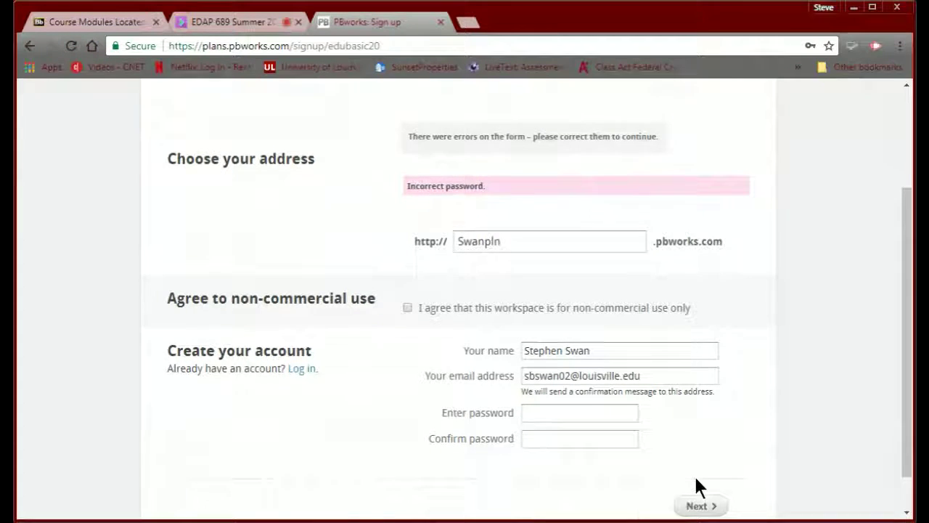
{"action": "scroll", "coordinate": [695, 479], "scroll_direction": "up", "scroll_amount": 1}
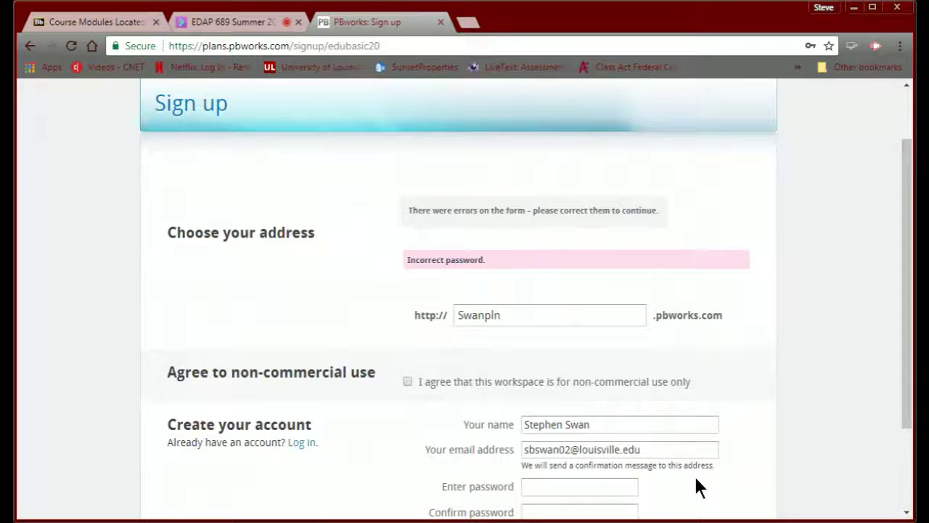
{"action": "scroll", "coordinate": [695, 487], "scroll_direction": "down", "scroll_amount": 1}
{"action": "scroll", "coordinate": [695, 486], "scroll_direction": "up", "scroll_amount": 2}
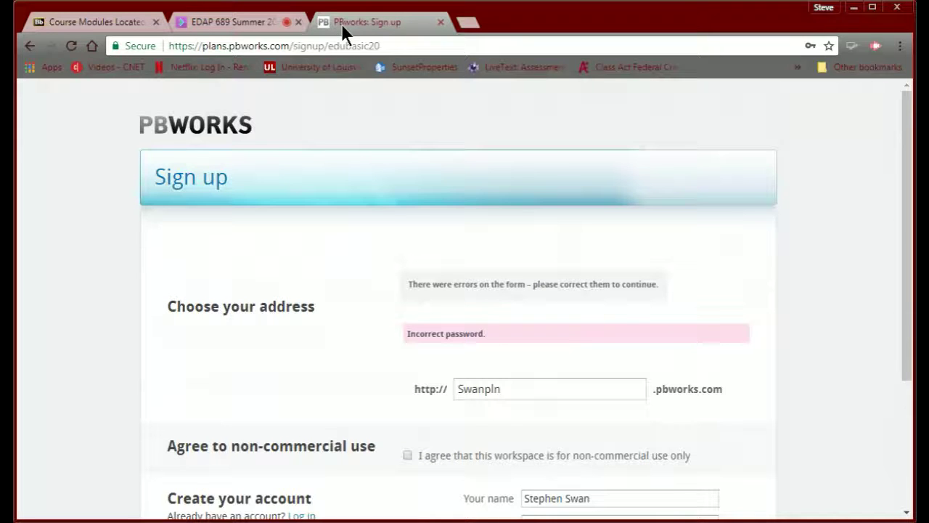
{"action": "left_click", "coordinate": [29, 45]}
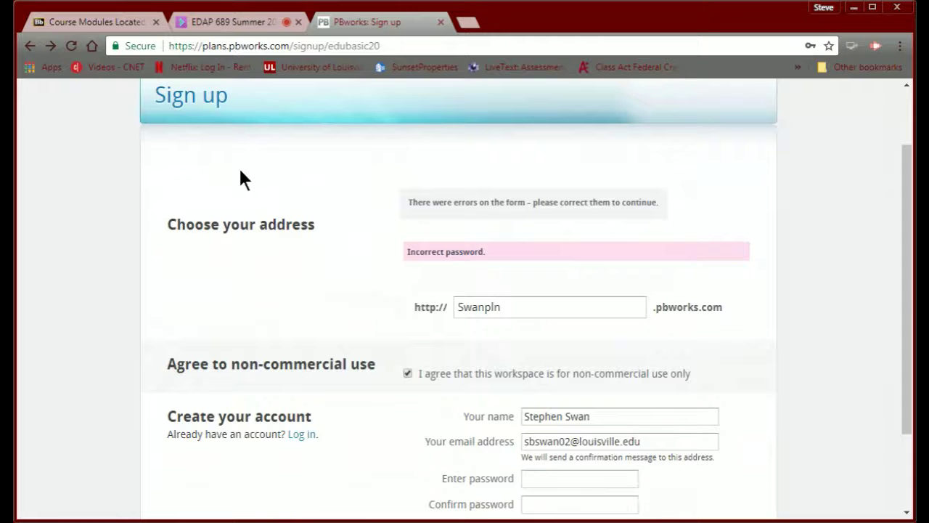
{"action": "left_click", "coordinate": [29, 47]}
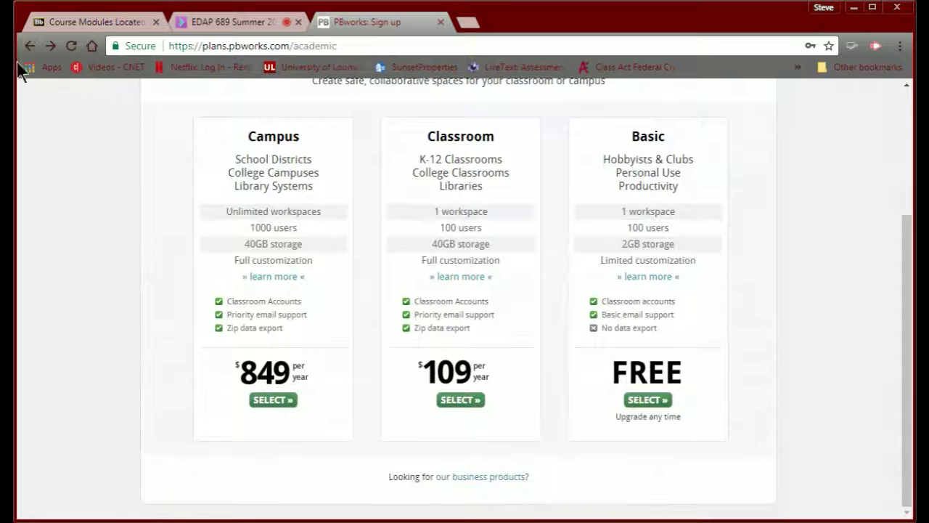
- Log in with the saved PBworks account and open the new-workspace sign-up form
{"action": "left_click", "coordinate": [29, 47]}
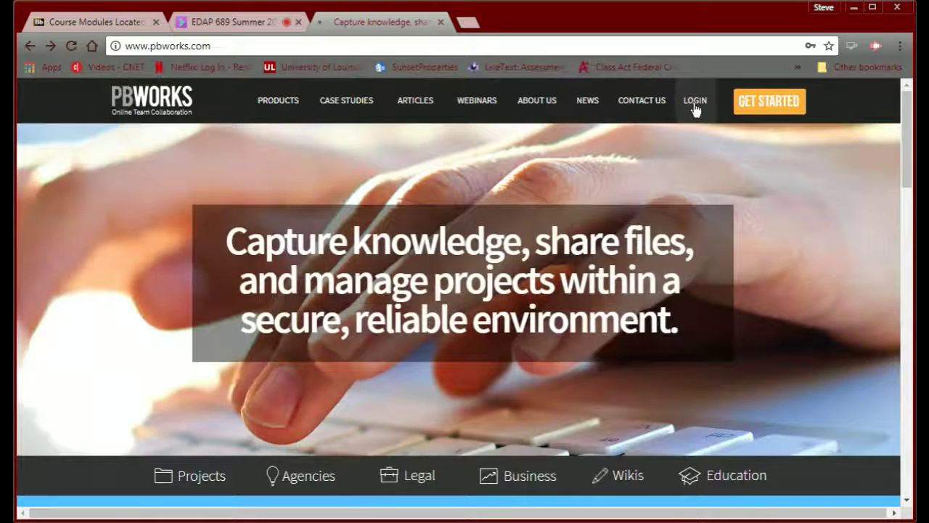
{"action": "left_click", "coordinate": [695, 102]}
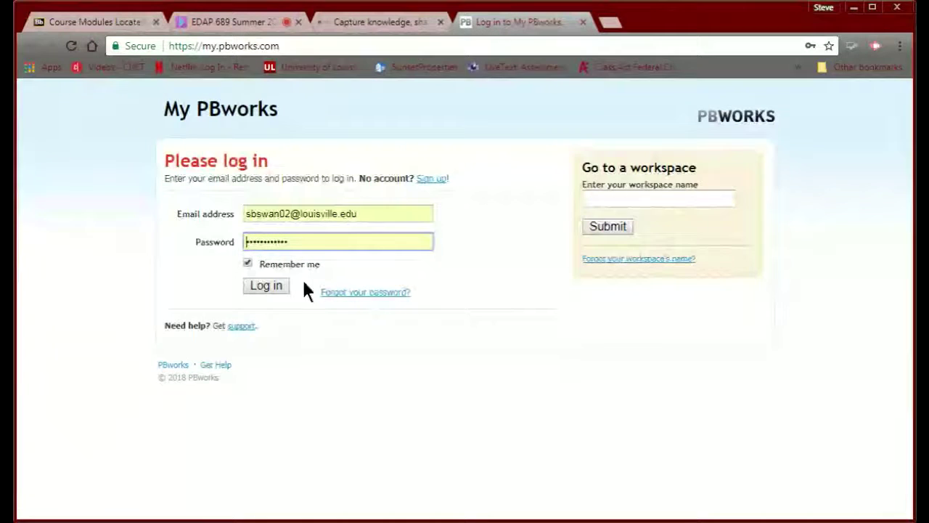
{"action": "left_click", "coordinate": [269, 285]}
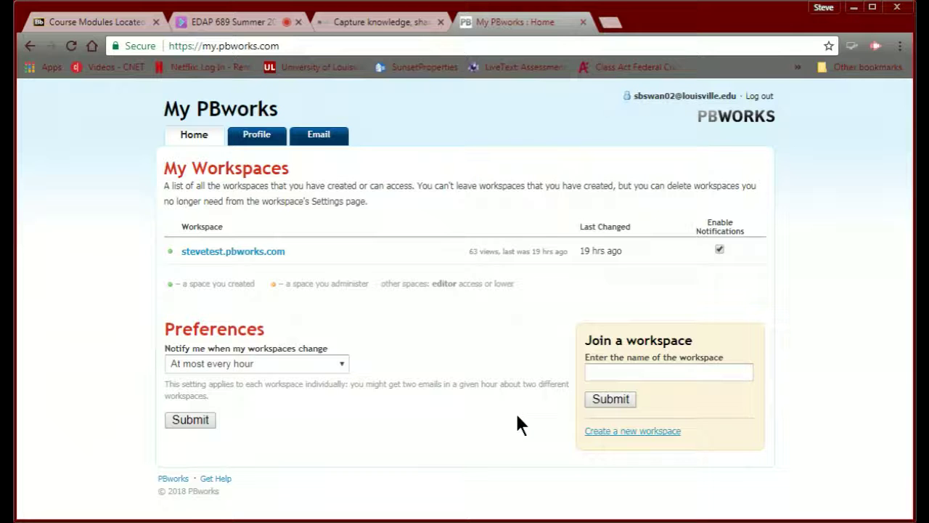
{"action": "left_click", "coordinate": [606, 430]}
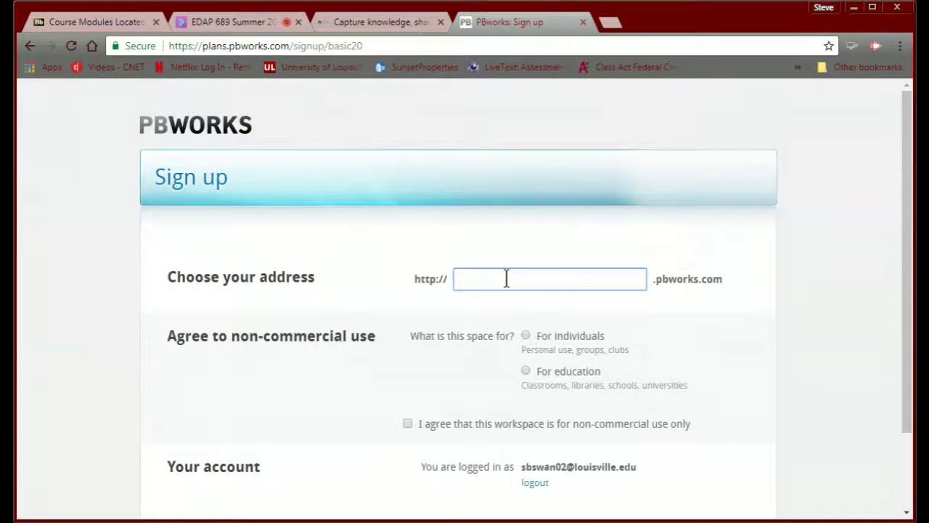
- Create the education workspace 'sanpln' and enter it
{"action": "type", "text": "sanpln"}
{"action": "left_click", "coordinate": [526, 371]}
{"action": "scroll", "coordinate": [283, 355], "scroll_direction": "down", "scroll_amount": 1}
{"action": "scroll", "coordinate": [287, 352], "scroll_direction": "down", "scroll_amount": 1}
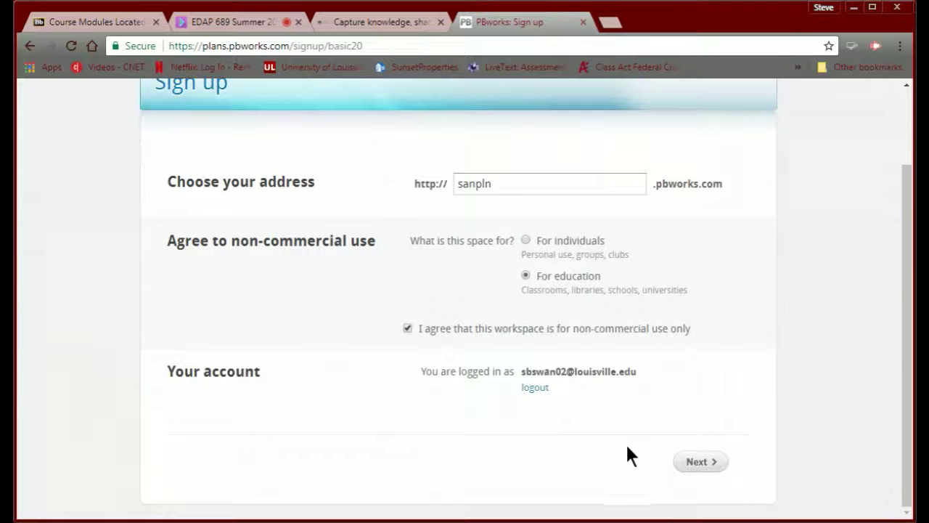
{"action": "left_click", "coordinate": [694, 463]}
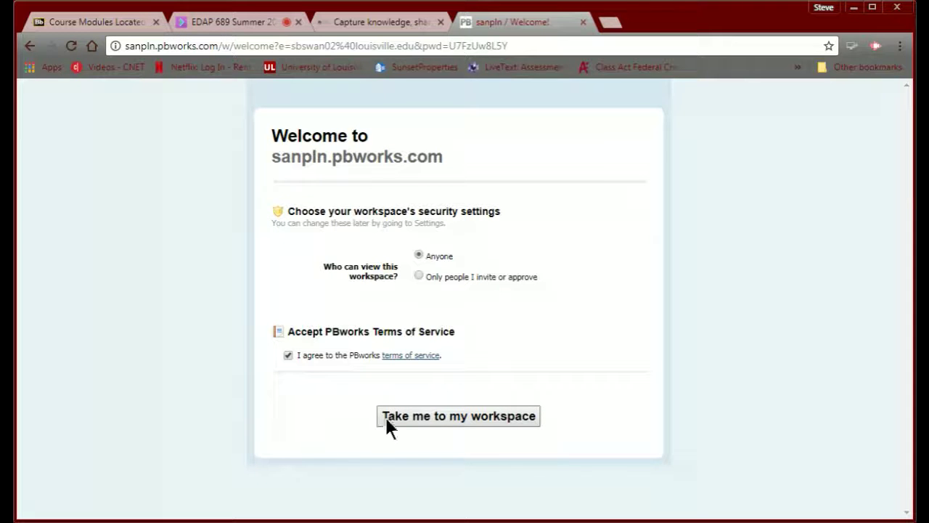
{"action": "left_click", "coordinate": [411, 415]}
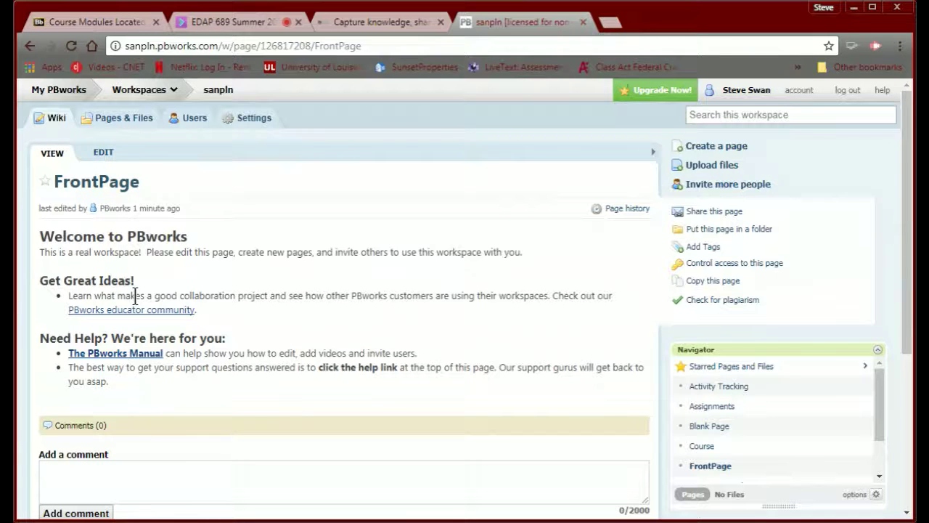
- Open the sanpln FrontPage in the page editor
{"action": "left_click", "coordinate": [93, 152]}
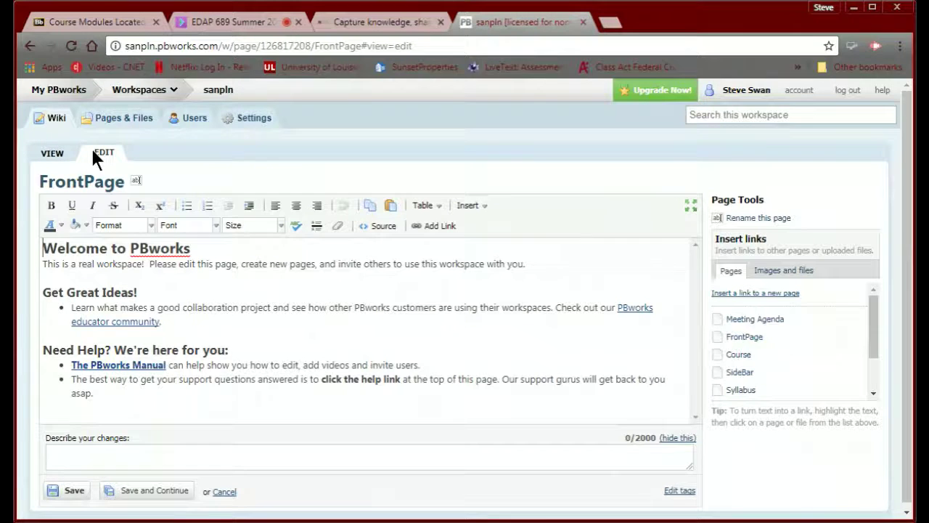
- Exit the editor unchanged and view the workspace's eight pages under Pages & Files
{"action": "left_click", "coordinate": [54, 153]}
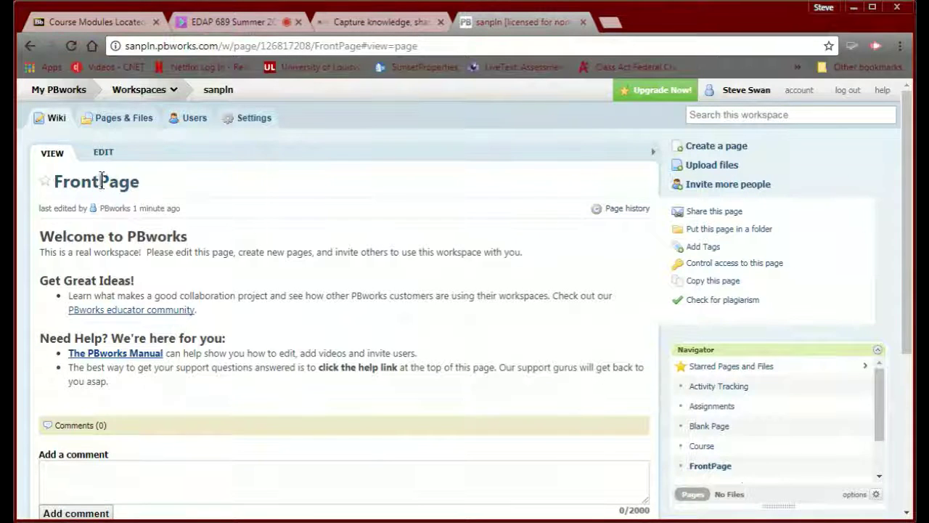
{"action": "left_click", "coordinate": [120, 125]}
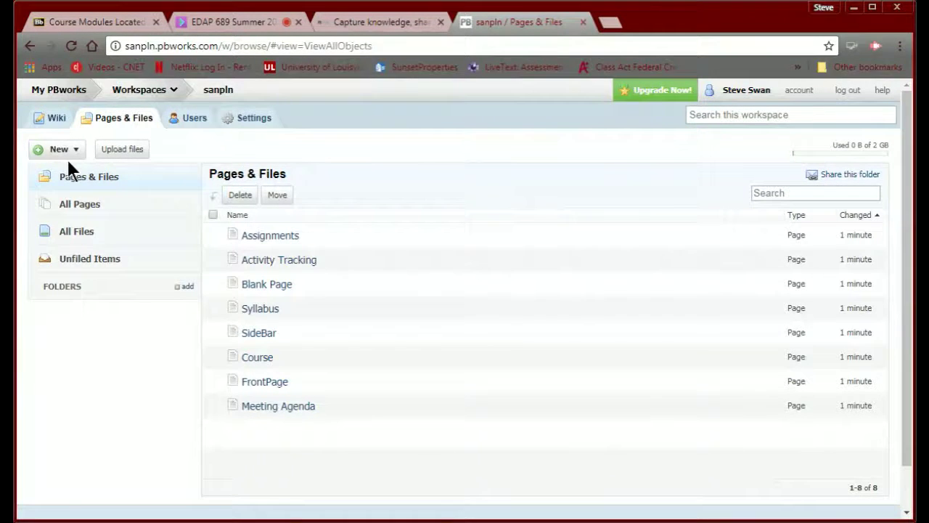
- Return to the sanpln FrontPage from the Wiki tab
{"action": "left_click", "coordinate": [54, 119]}
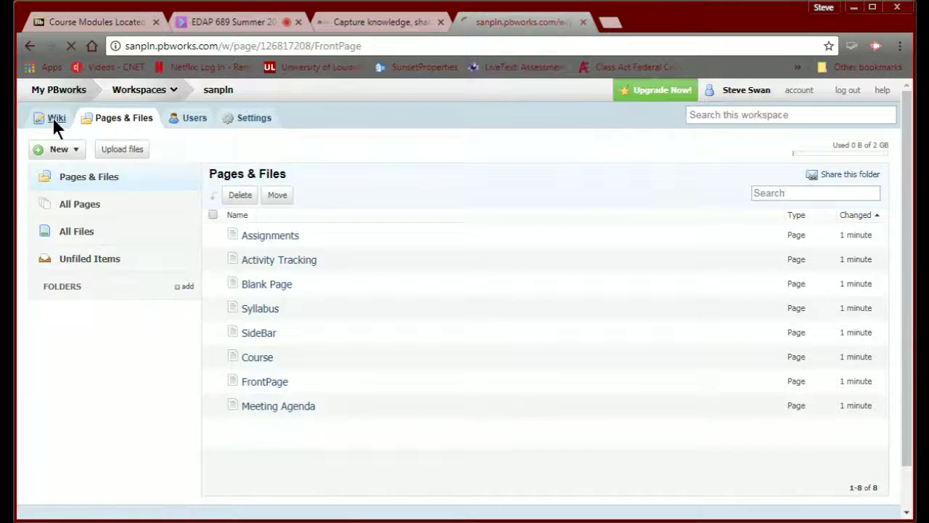
{"action": "left_click", "coordinate": [112, 158]}
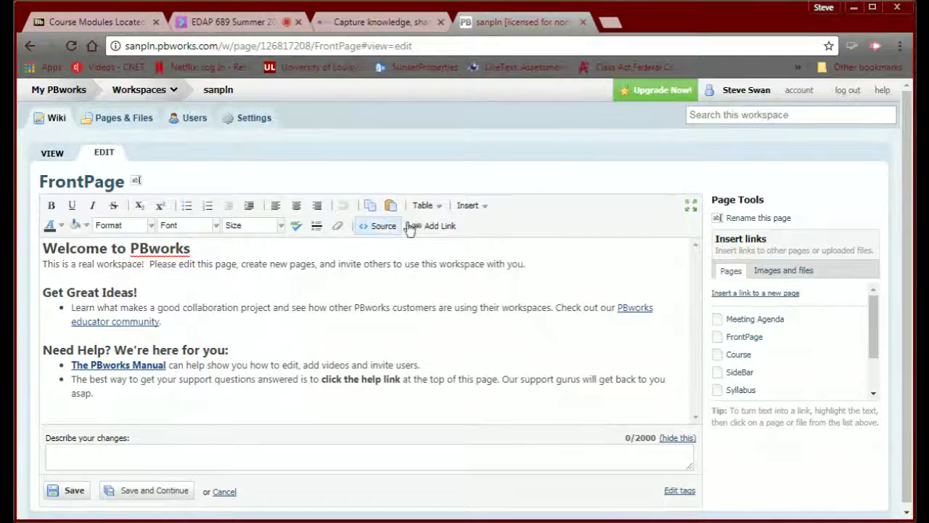
{"action": "left_click", "coordinate": [479, 207]}
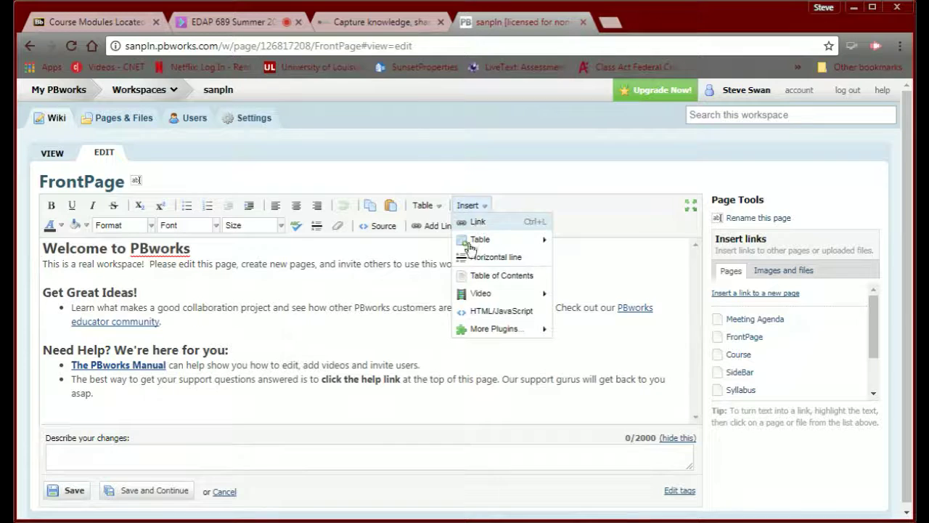
{"action": "mouse_move", "coordinate": [476, 296]}
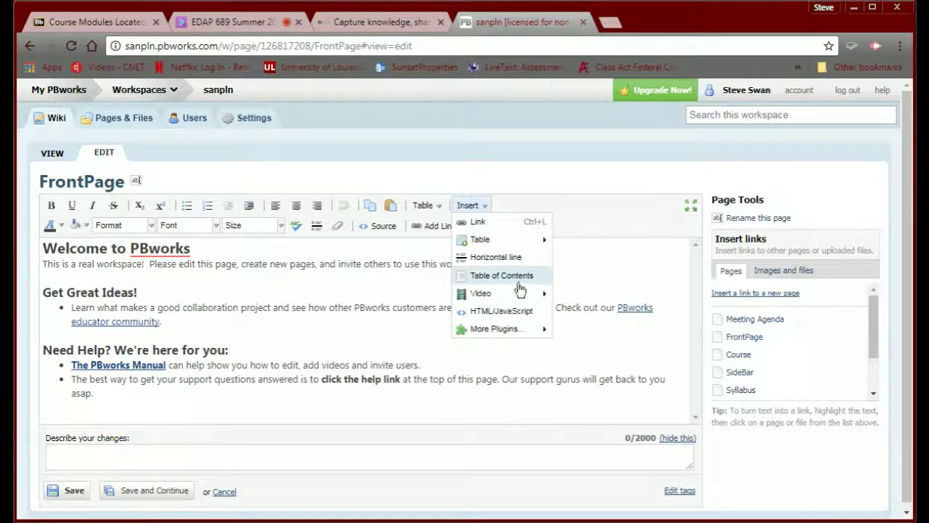
{"action": "mouse_move", "coordinate": [499, 293]}
{"action": "mouse_move", "coordinate": [491, 331]}
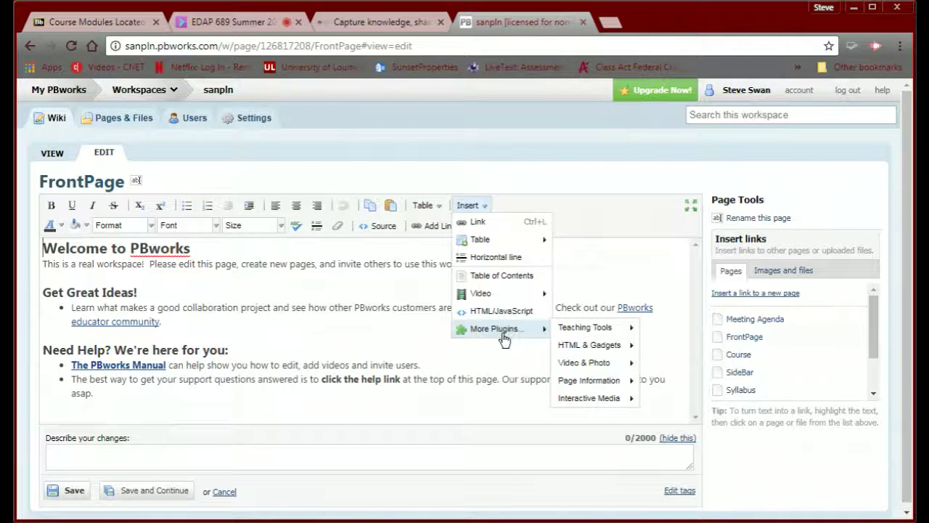
{"action": "left_click", "coordinate": [360, 331]}
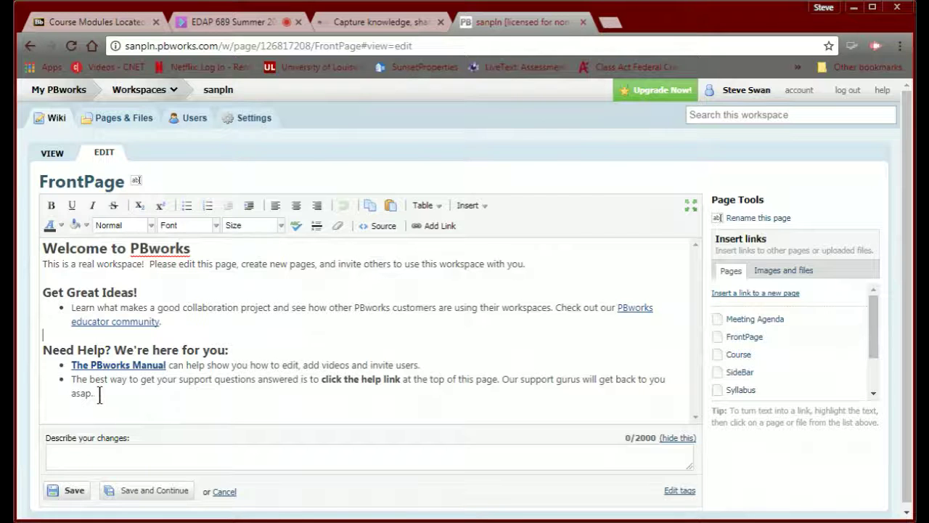
- Replace all default FrontPage text with the line 'Welcome to my PLN' followed by a new line
{"action": "left_click_drag", "start_coordinate": [101, 392], "coordinate": [18, 249]}
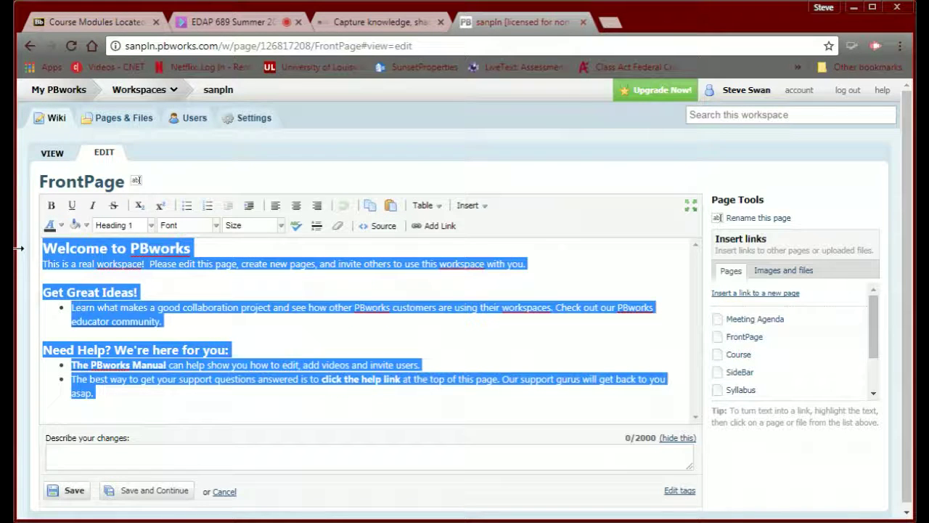
{"action": "key", "text": "Delete"}
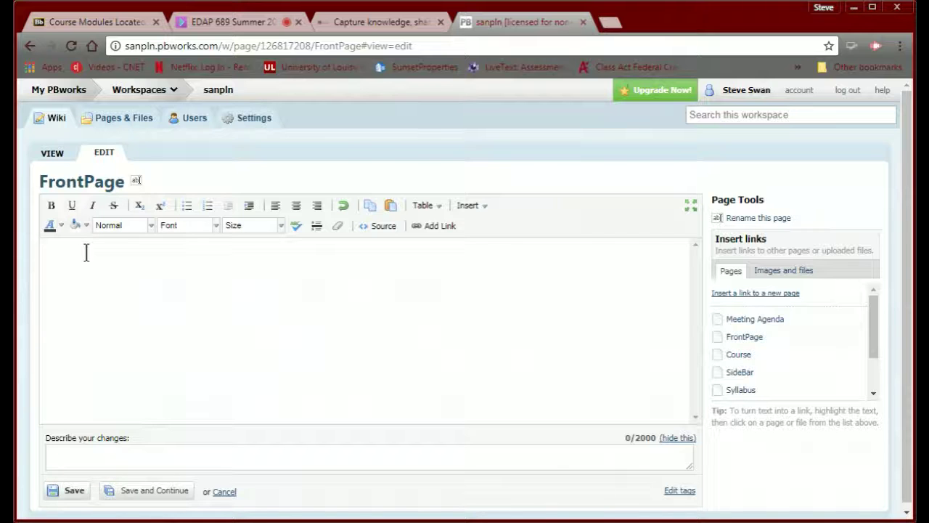
{"action": "type", "text": "Welcome to my PLN"}
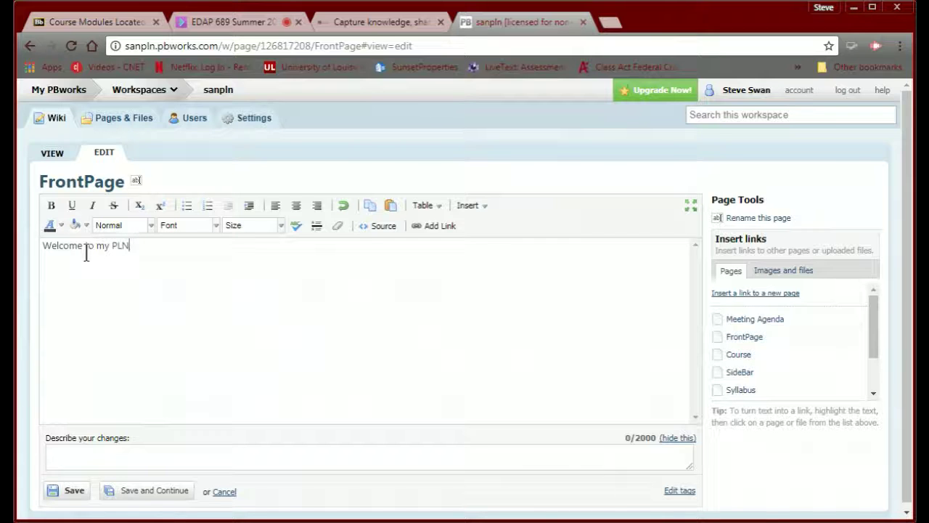
{"action": "key", "text": "Return"}
- Make the 'Welcome to my PLN' line bold, 18pt Times New Roman, then view the page's HTML source
{"action": "left_click_drag", "start_coordinate": [137, 250], "coordinate": [32, 256]}
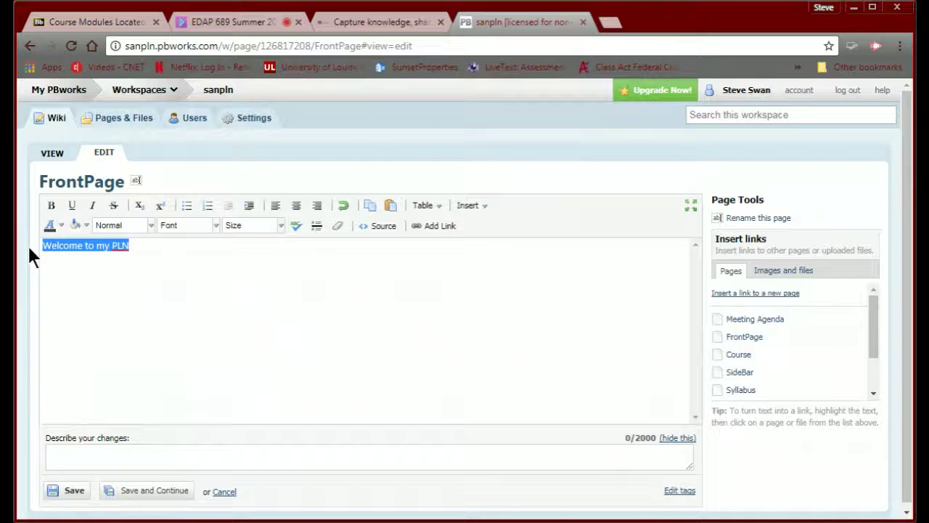
{"action": "left_click", "coordinate": [51, 205]}
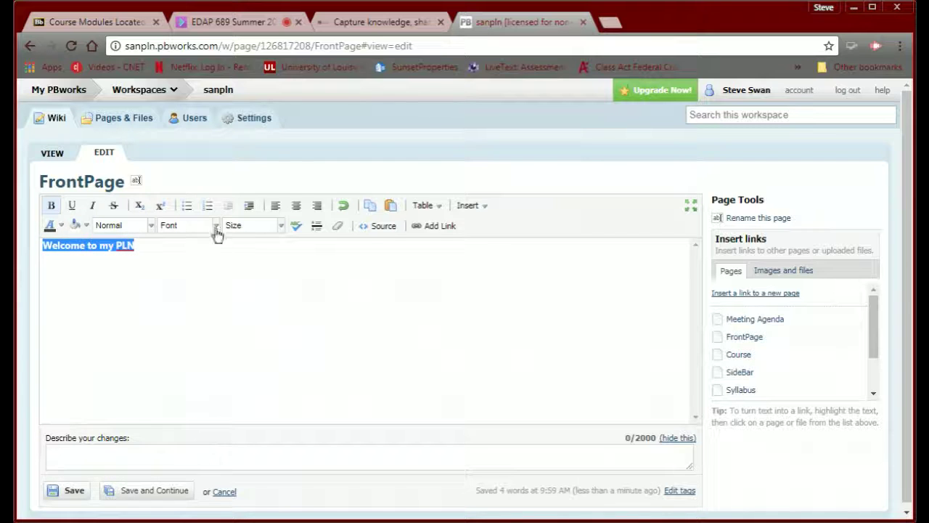
{"action": "left_click", "coordinate": [278, 228]}
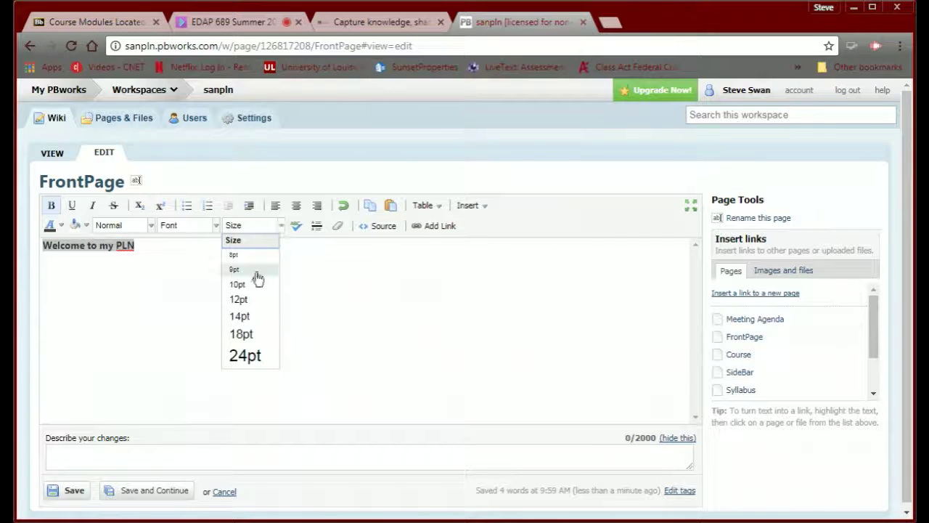
{"action": "left_click", "coordinate": [233, 334]}
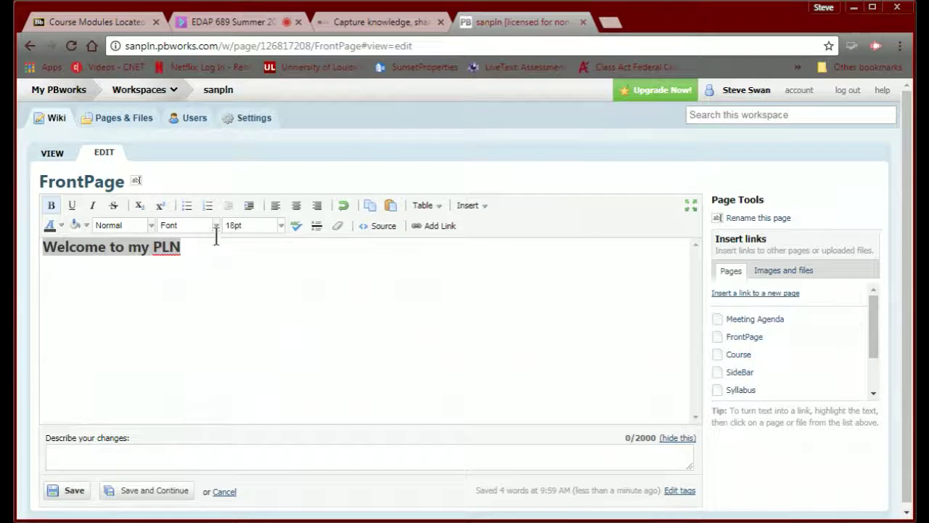
{"action": "left_click", "coordinate": [217, 230]}
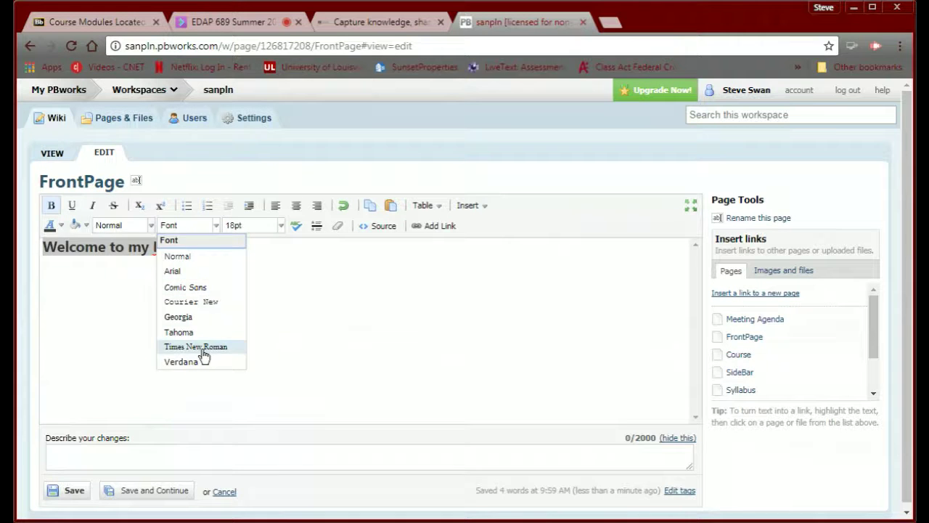
{"action": "left_click", "coordinate": [202, 351]}
{"action": "left_click", "coordinate": [208, 249]}
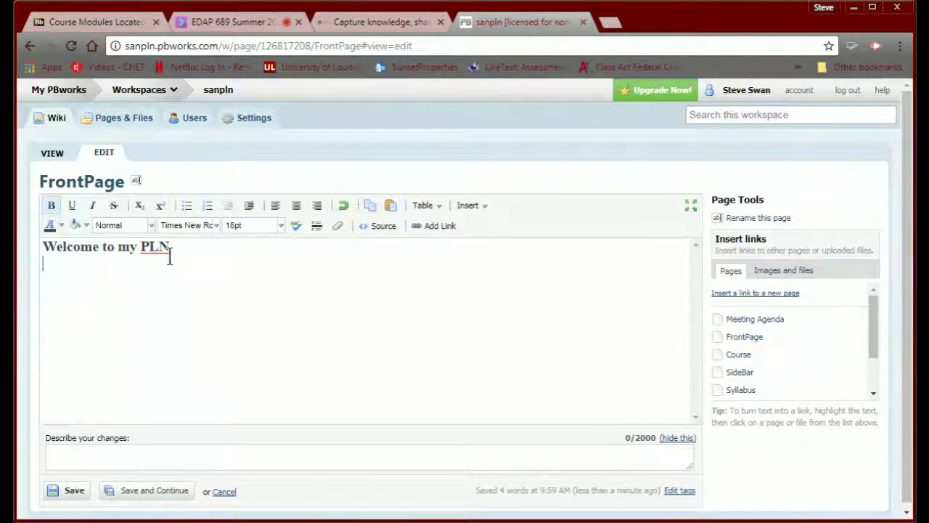
{"action": "left_click", "coordinate": [384, 227]}
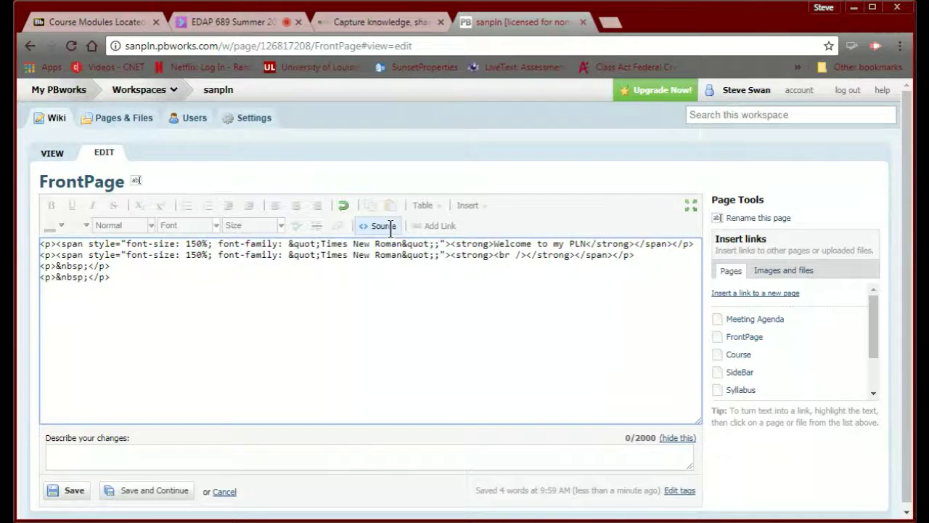
{"action": "left_click", "coordinate": [390, 228]}
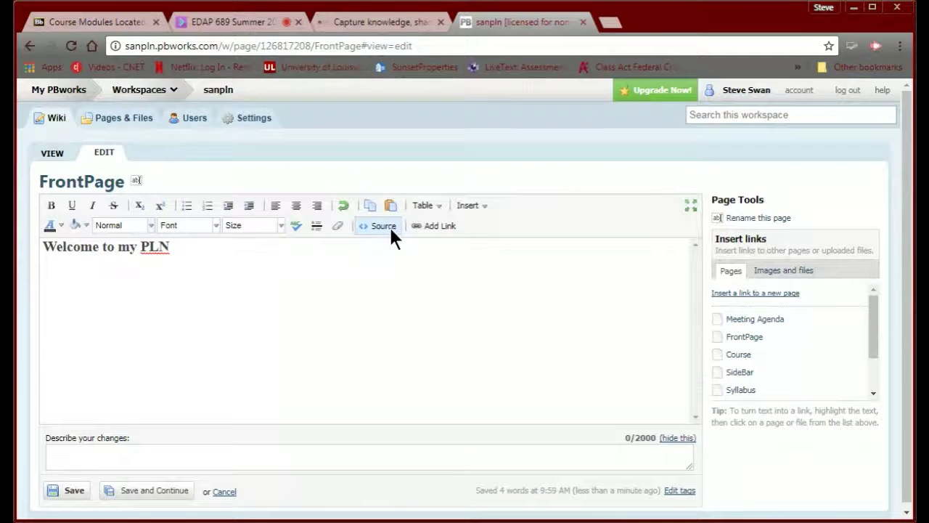
{"action": "left_click", "coordinate": [389, 225]}
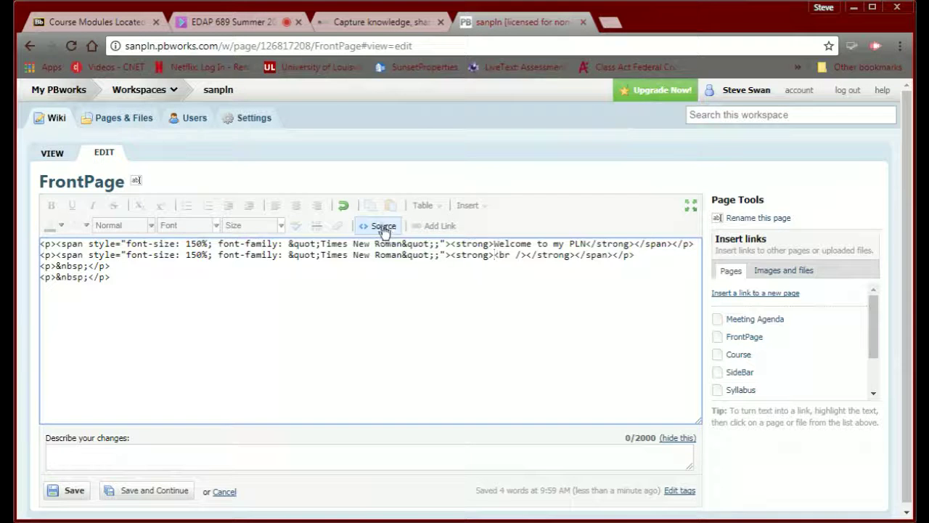
{"action": "left_click", "coordinate": [378, 227]}
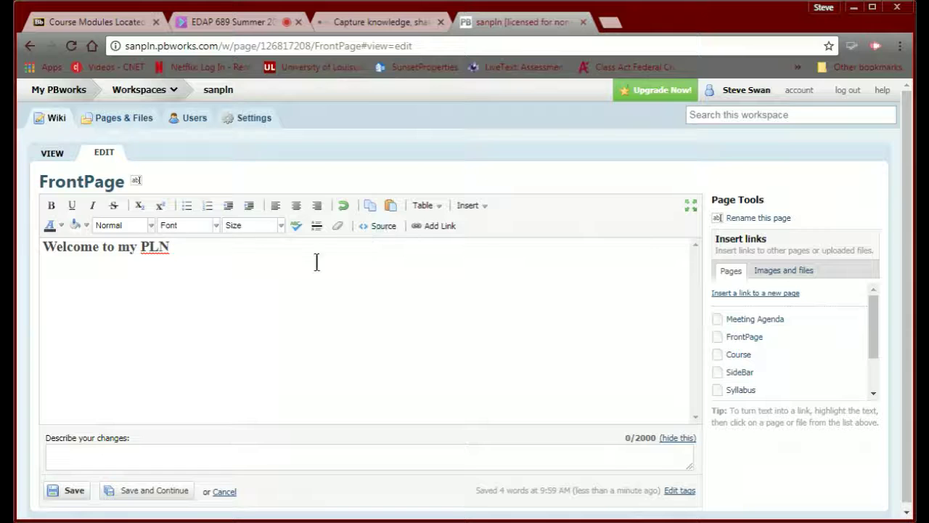
{"action": "left_click", "coordinate": [206, 254]}
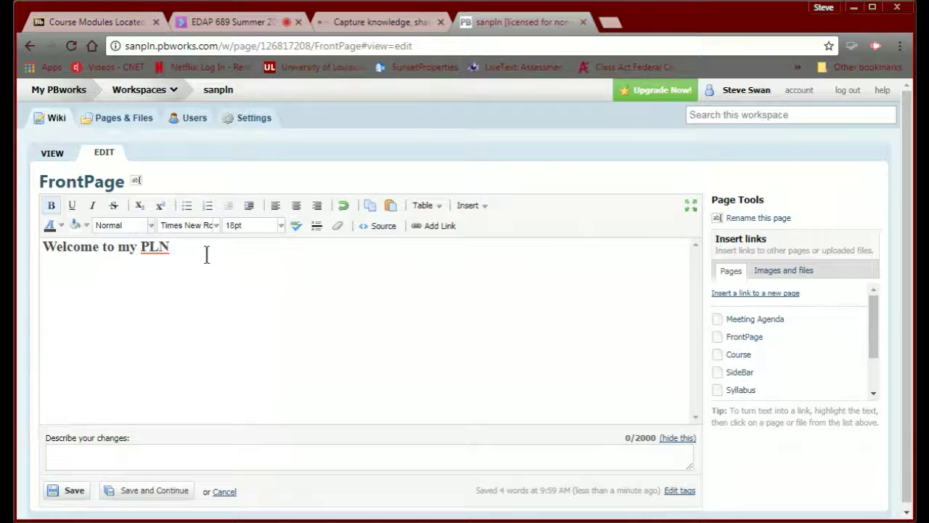
- Add an empty line below the 'Welcome to my PLN' heading
{"action": "key", "text": "Return"}
{"action": "left_click", "coordinate": [301, 310]}
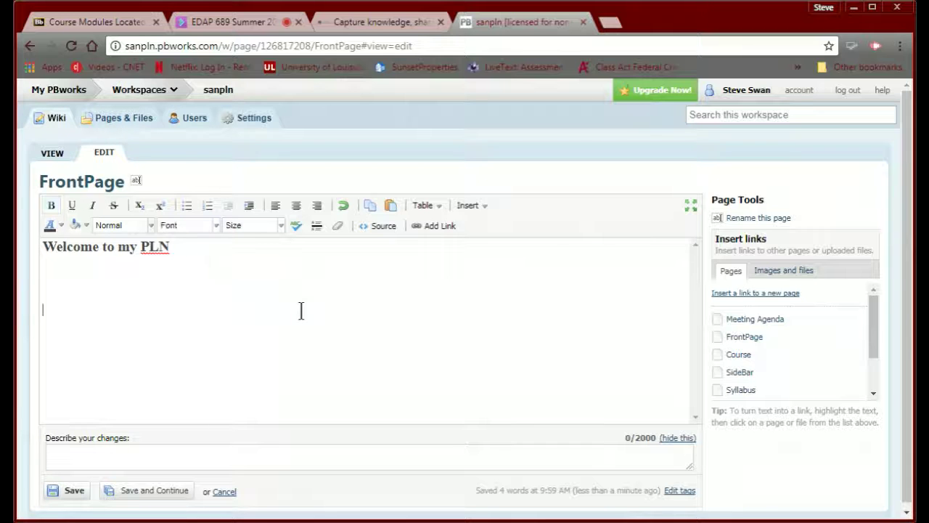
{"action": "left_click", "coordinate": [45, 263]}
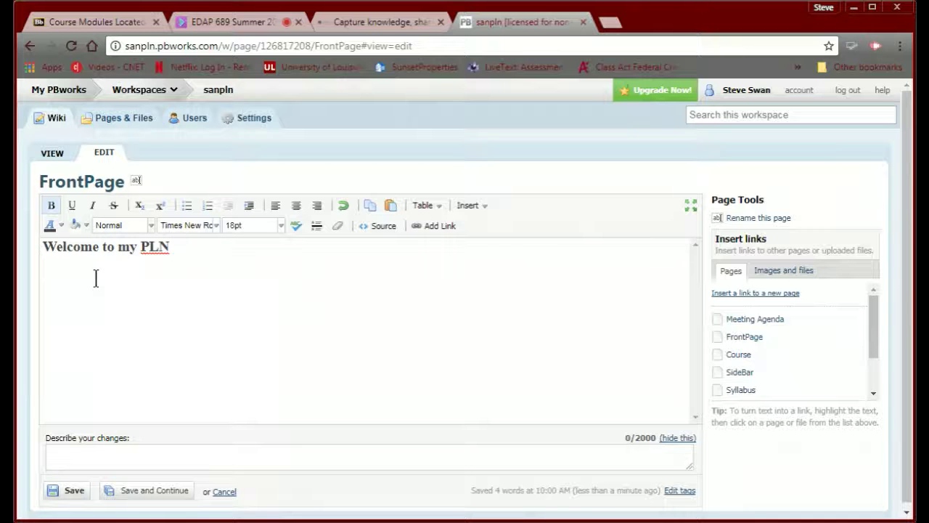
- Look at the table options without inserting a table, then switch to the Blackboard Course Modules page
{"action": "left_click", "coordinate": [419, 209]}
{"action": "mouse_move", "coordinate": [435, 226]}
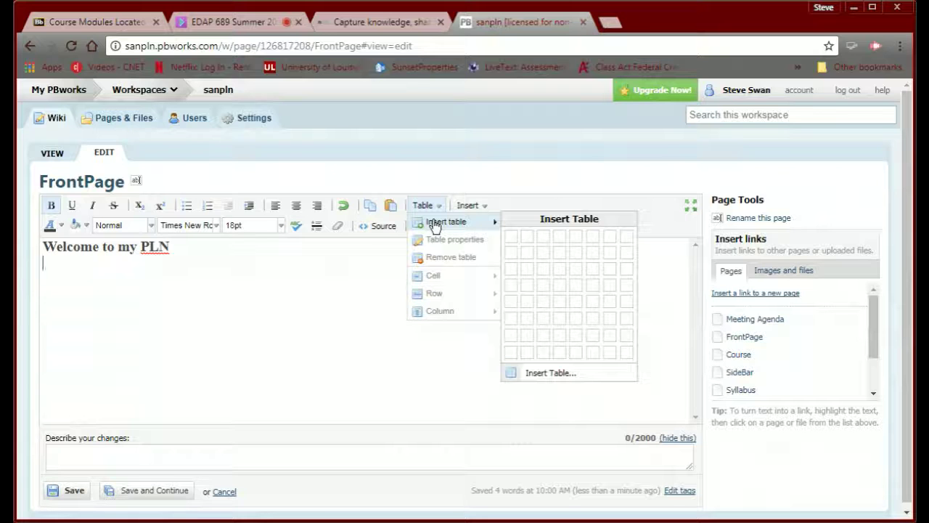
{"action": "left_click", "coordinate": [196, 292]}
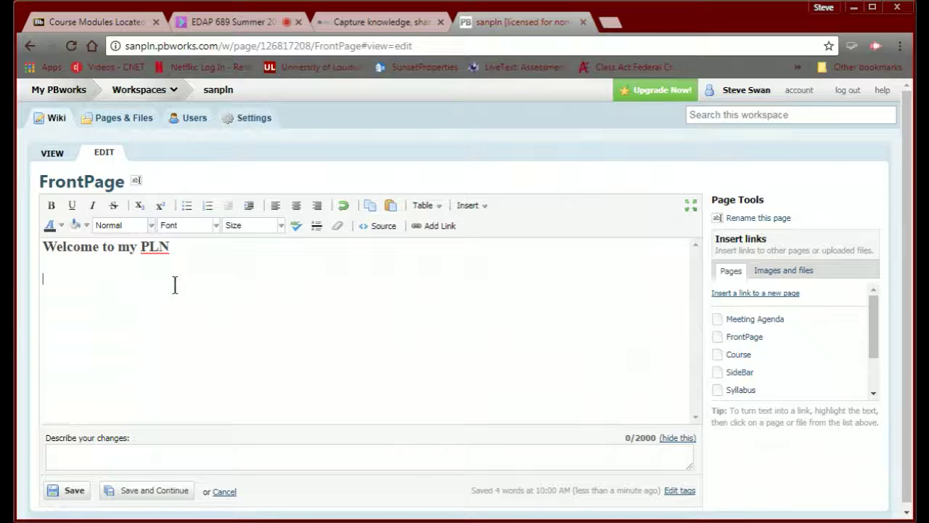
{"action": "key", "text": "Return"}
{"action": "key", "text": "Return"}
{"action": "key", "text": "Return"}
{"action": "key", "text": "Return"}
{"action": "key", "text": "Return"}
{"action": "key", "text": "Return"}
{"action": "key", "text": "Return"}
{"action": "key", "text": "Return"}
{"action": "key", "text": "Return"}
{"action": "key", "text": "Return"}
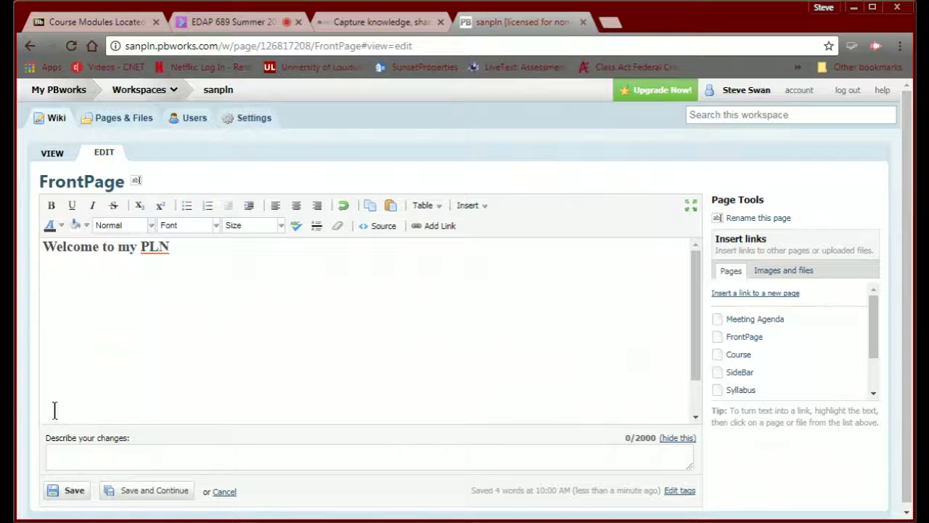
{"action": "left_click", "coordinate": [48, 274]}
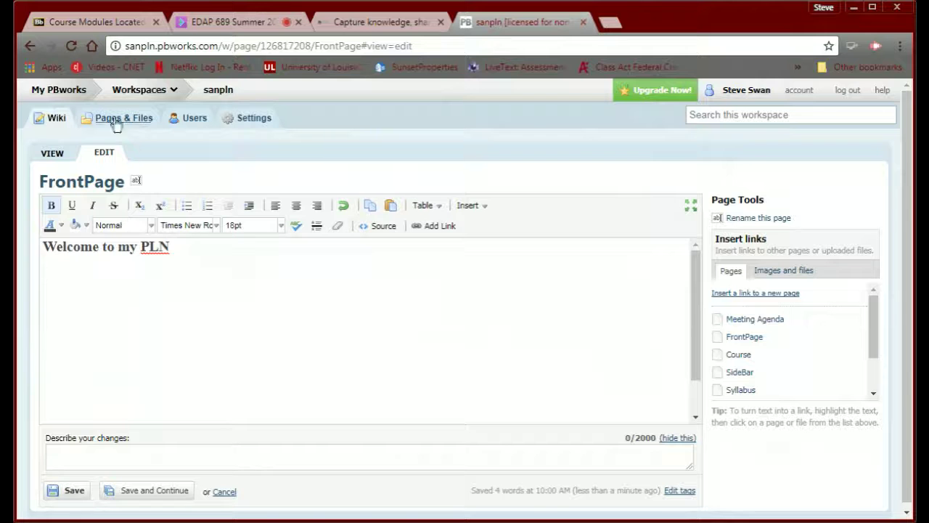
{"action": "left_click", "coordinate": [91, 24]}
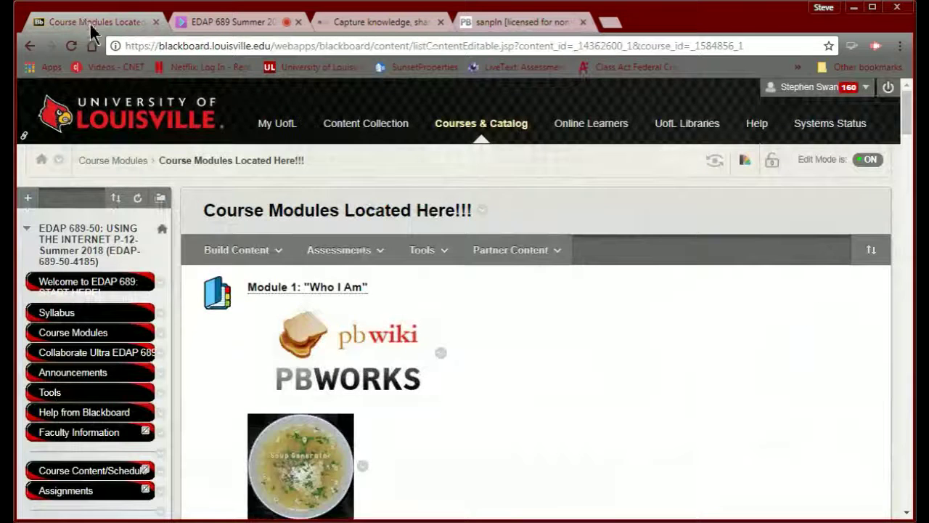
- Scroll the Course Modules page down to Module 1's description with the redkid.net sign generator link
{"action": "left_click", "coordinate": [240, 249]}
{"action": "scroll", "coordinate": [606, 353], "scroll_direction": "down", "scroll_amount": 1}
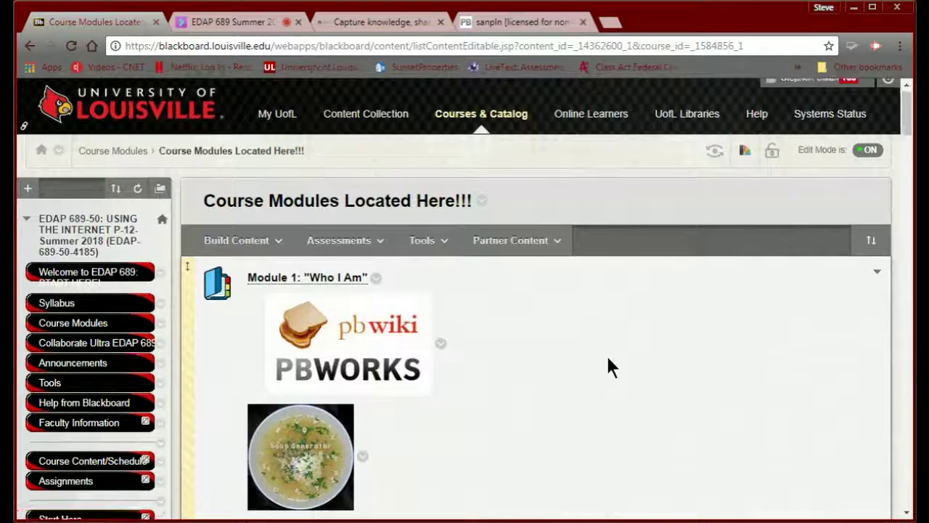
{"action": "scroll", "coordinate": [608, 358], "scroll_direction": "down", "scroll_amount": 8}
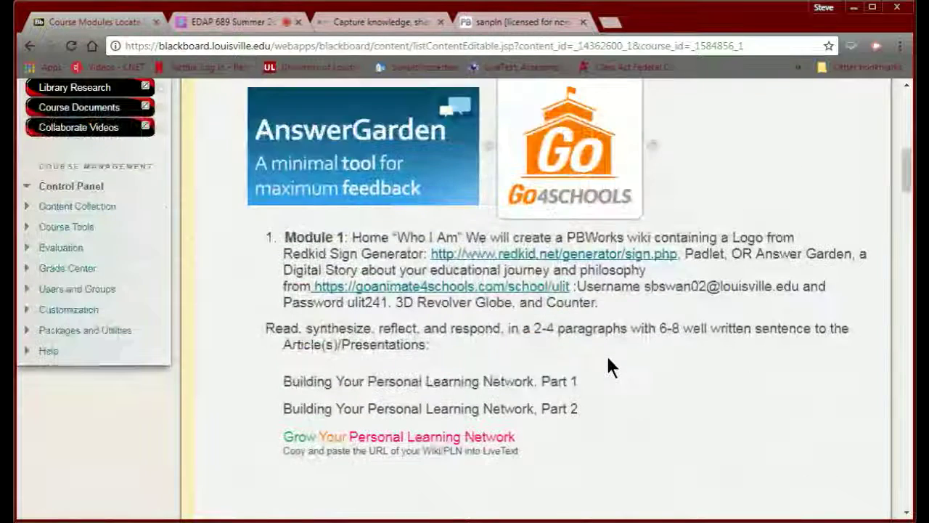
- Open the redkid.net sign generator gallery and scroll through its templates to the Roosevelt School tile
{"action": "left_click", "coordinate": [527, 259]}
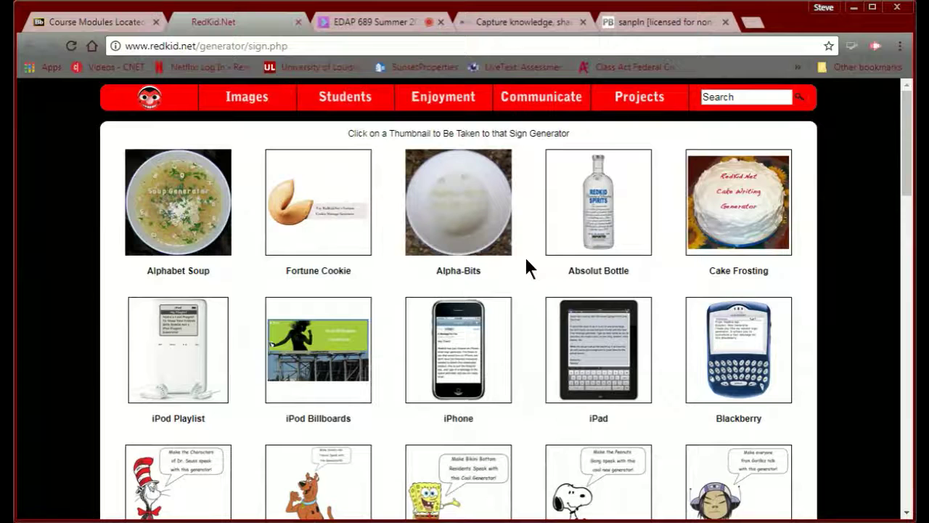
{"action": "scroll", "coordinate": [508, 315], "scroll_direction": "down", "scroll_amount": 2}
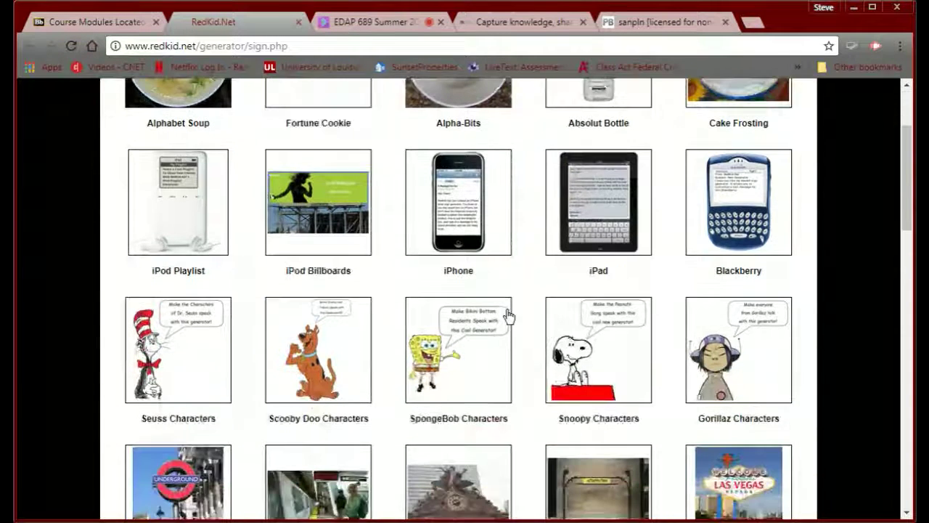
{"action": "scroll", "coordinate": [508, 315], "scroll_direction": "down", "scroll_amount": 2}
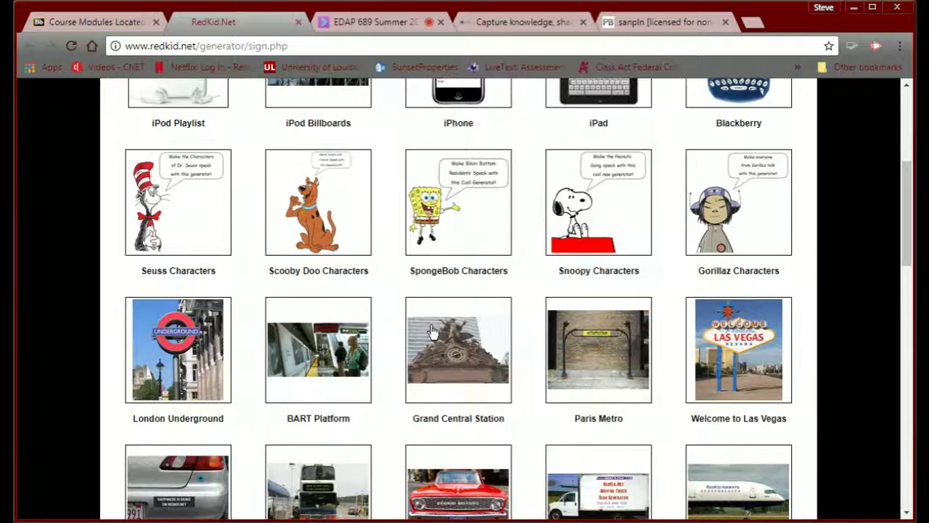
{"action": "scroll", "coordinate": [470, 389], "scroll_direction": "down", "scroll_amount": 4}
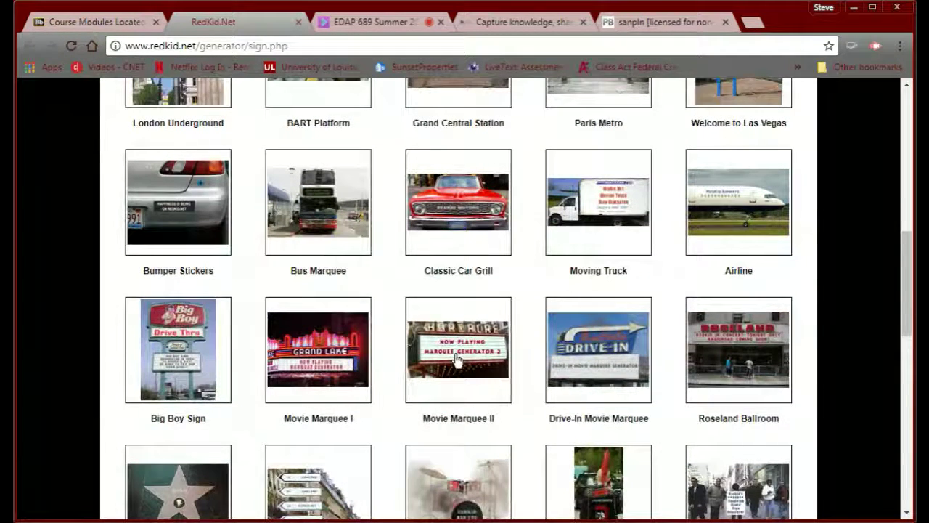
{"action": "scroll", "coordinate": [456, 359], "scroll_direction": "down", "scroll_amount": 1}
{"action": "scroll", "coordinate": [455, 361], "scroll_direction": "down", "scroll_amount": 2}
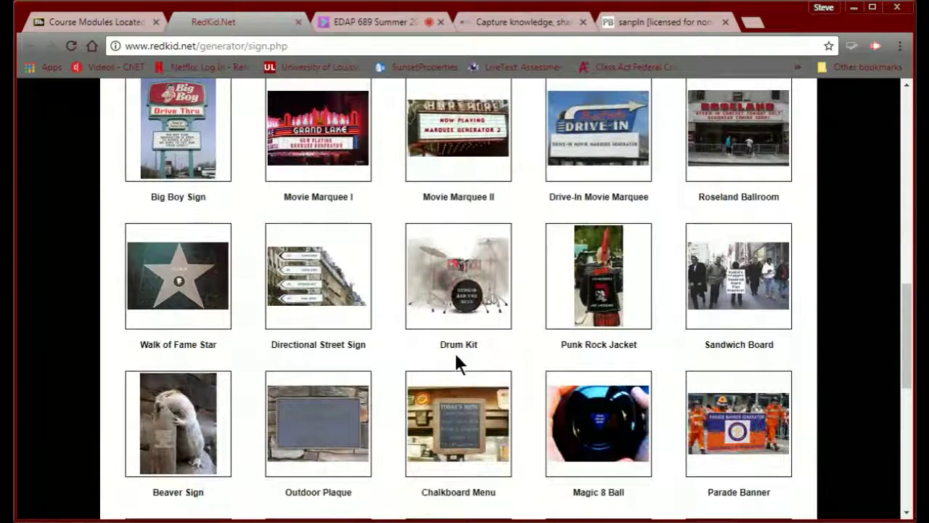
{"action": "scroll", "coordinate": [457, 355], "scroll_direction": "down", "scroll_amount": 1}
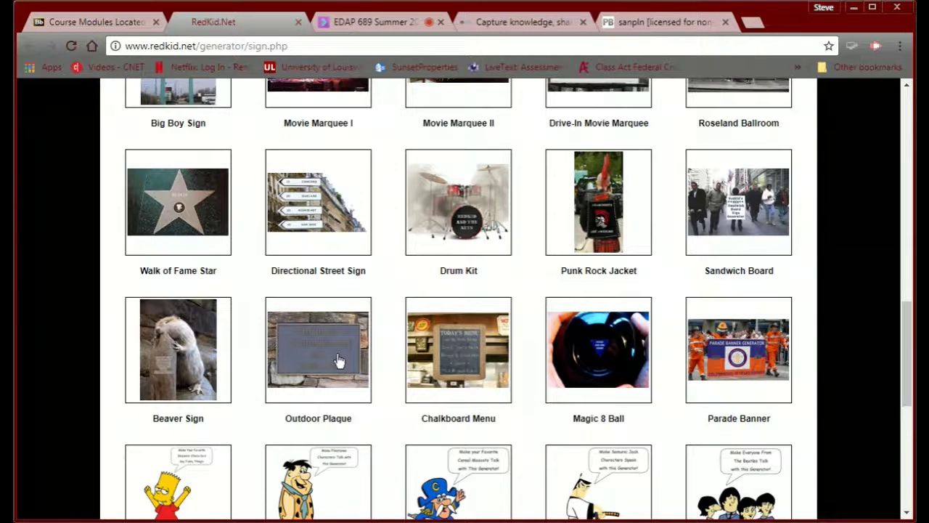
{"action": "scroll", "coordinate": [339, 359], "scroll_direction": "down", "scroll_amount": 1}
{"action": "scroll", "coordinate": [338, 359], "scroll_direction": "down", "scroll_amount": 1}
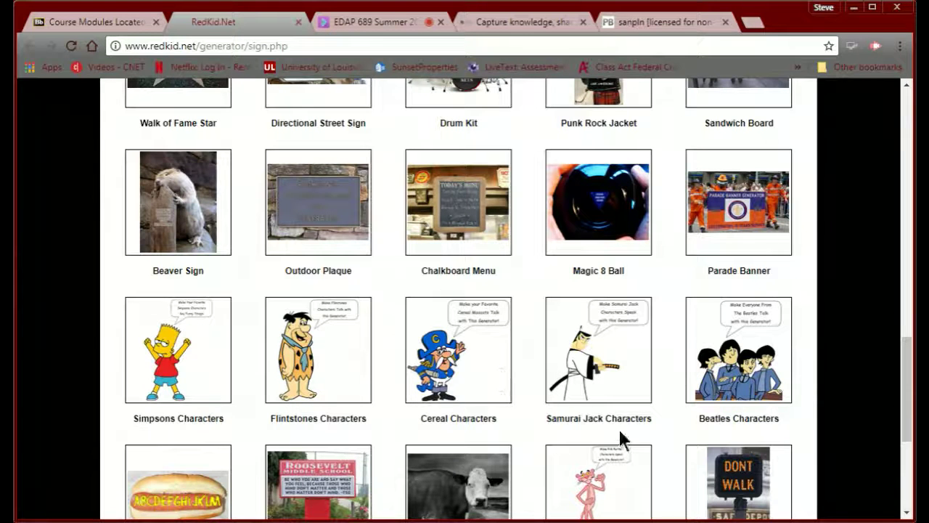
{"action": "scroll", "coordinate": [371, 359], "scroll_direction": "down", "scroll_amount": 1}
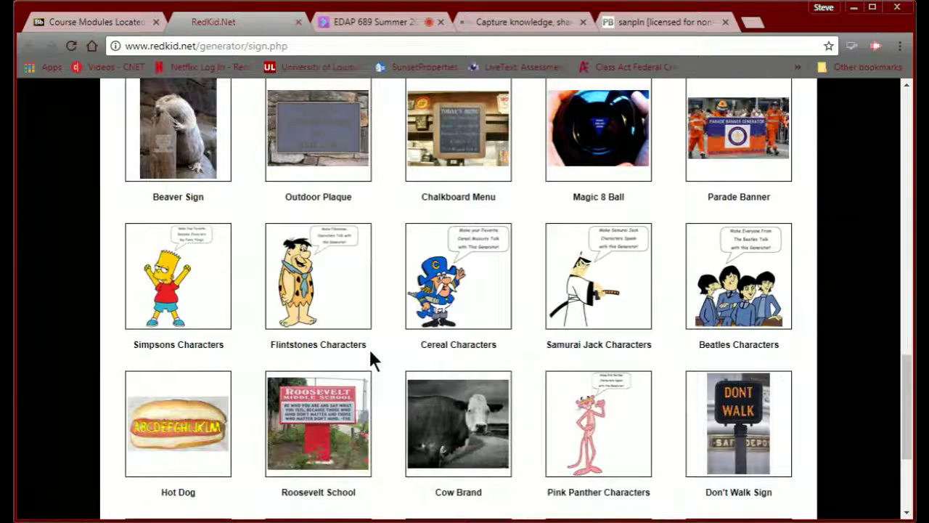
{"action": "scroll", "coordinate": [357, 347], "scroll_direction": "down", "scroll_amount": 1}
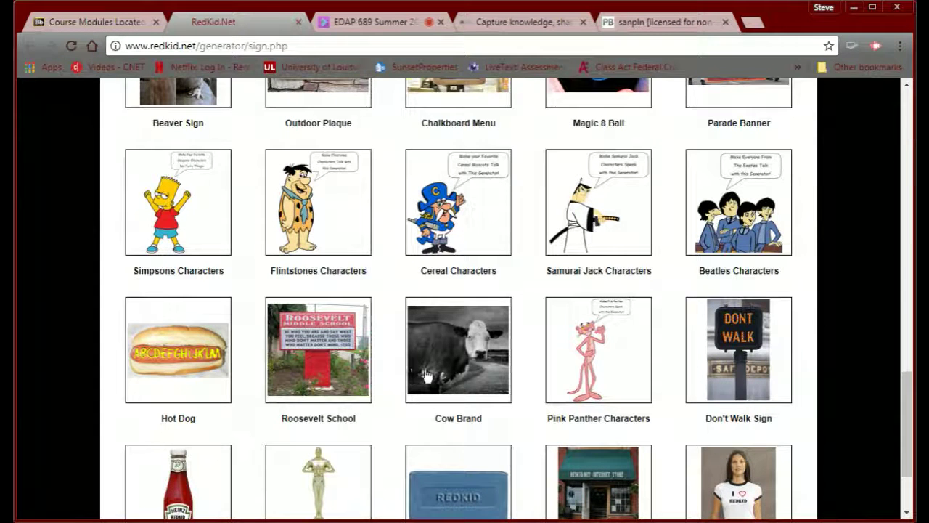
{"action": "scroll", "coordinate": [433, 375], "scroll_direction": "down", "scroll_amount": 1}
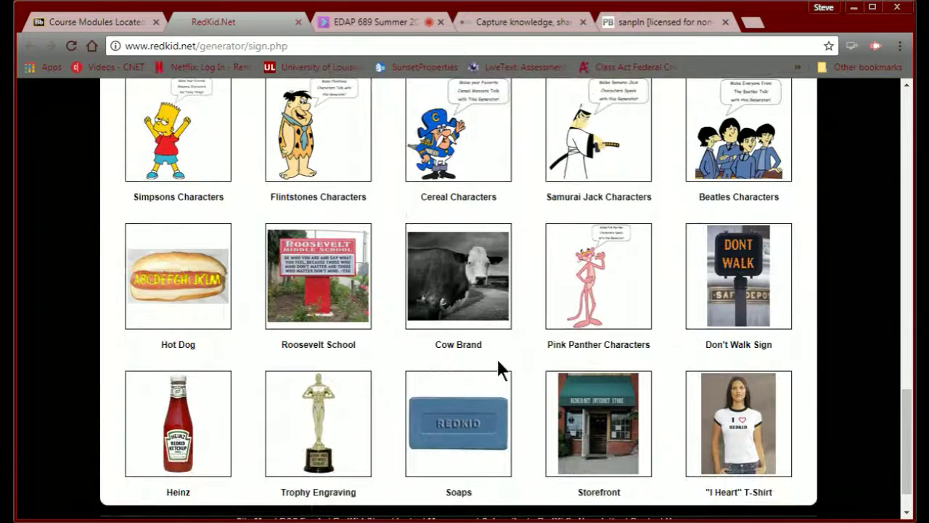
{"action": "scroll", "coordinate": [498, 369], "scroll_direction": "down", "scroll_amount": 1}
{"action": "scroll", "coordinate": [498, 369], "scroll_direction": "up", "scroll_amount": 2}
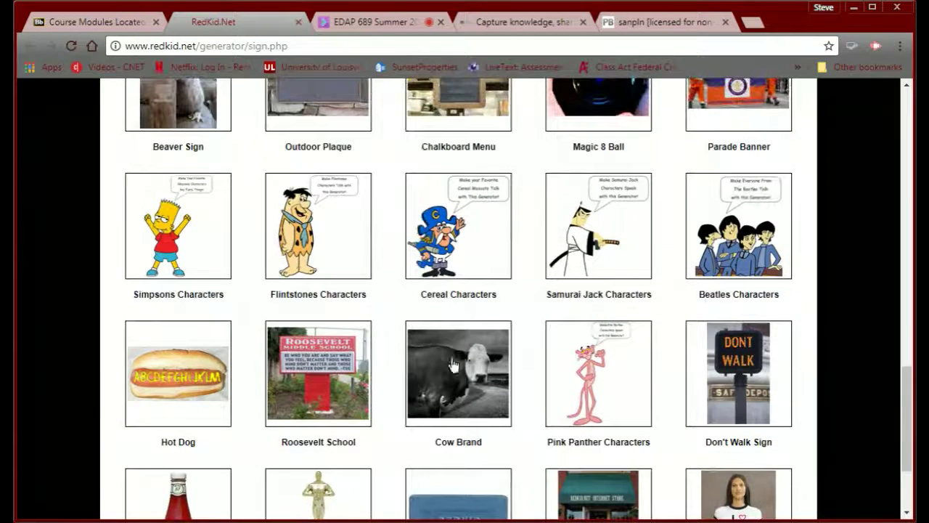
- Preview the Roosevelt School sign generator and its text form, then go back to the sign gallery
{"action": "left_click", "coordinate": [306, 375]}
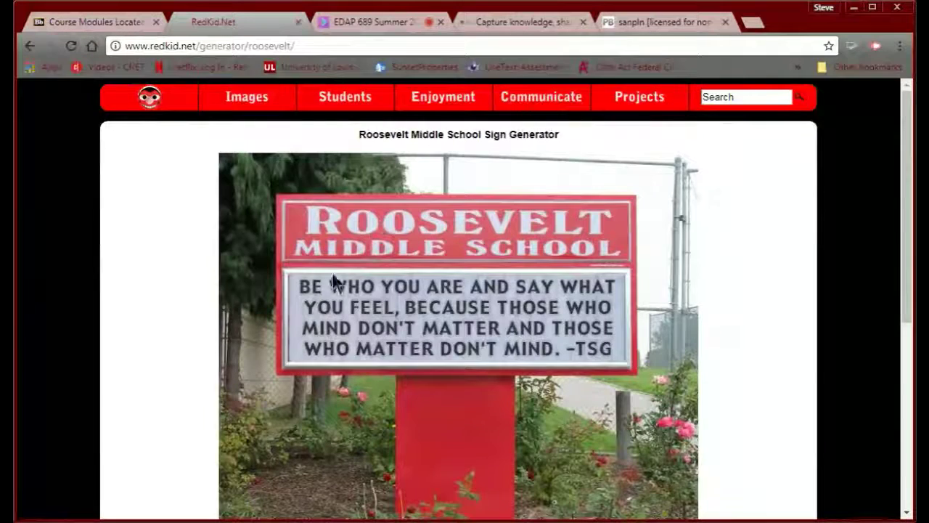
{"action": "scroll", "coordinate": [313, 340], "scroll_direction": "down", "scroll_amount": 2}
{"action": "scroll", "coordinate": [317, 340], "scroll_direction": "down", "scroll_amount": 1}
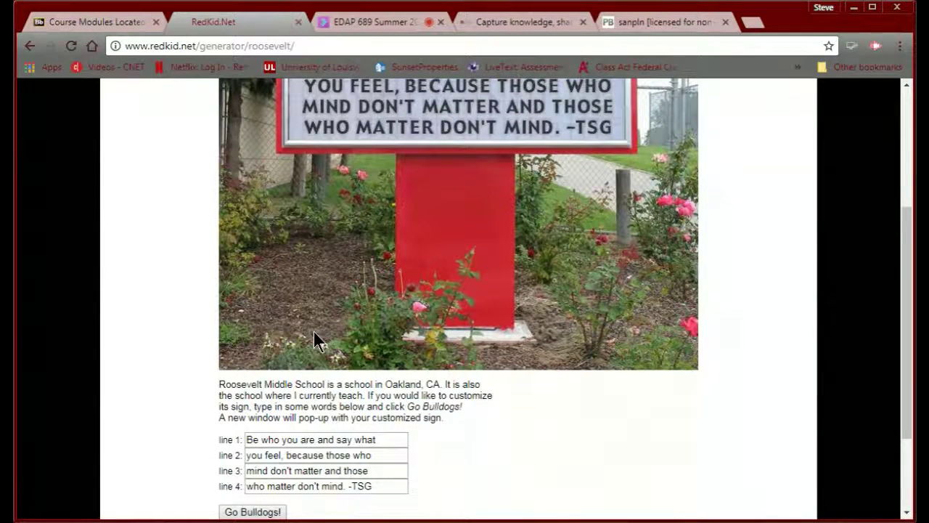
{"action": "scroll", "coordinate": [315, 338], "scroll_direction": "up", "scroll_amount": 3}
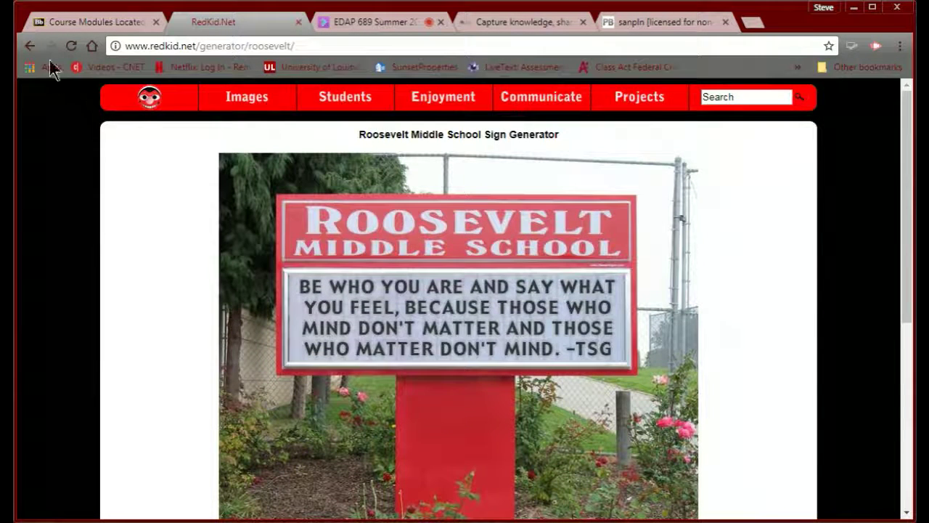
{"action": "left_click", "coordinate": [31, 46]}
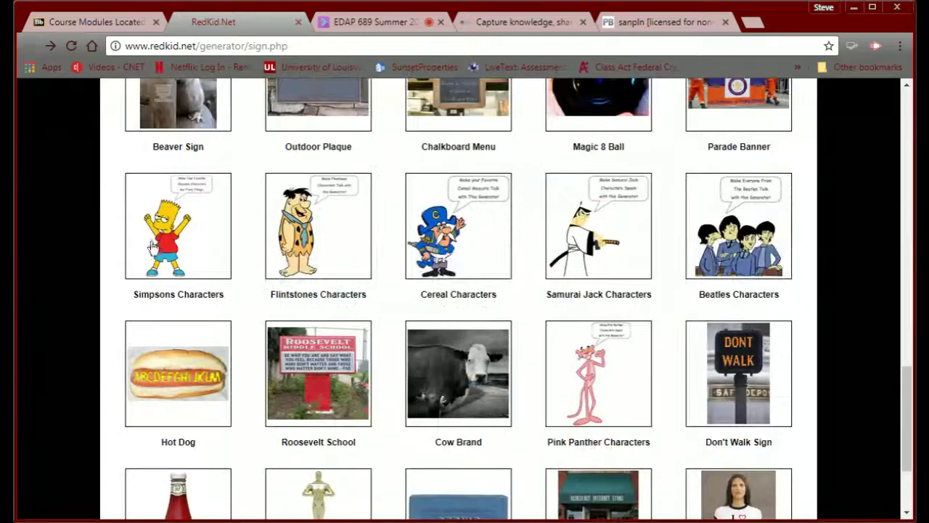
- Open the Snoopy Characters generator from the gallery and choose Marcie as the speaking character
{"action": "scroll", "coordinate": [188, 283], "scroll_direction": "down", "scroll_amount": 2}
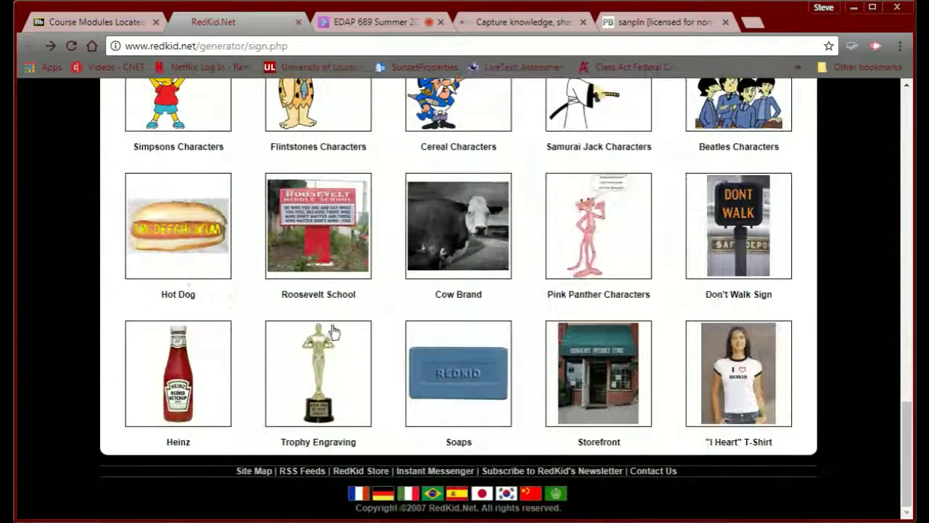
{"action": "scroll", "coordinate": [504, 395], "scroll_direction": "up", "scroll_amount": 15}
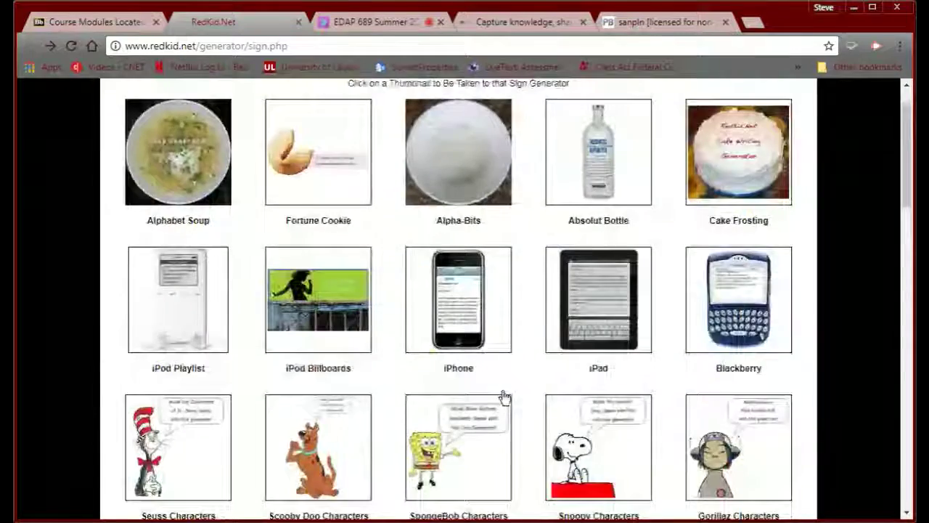
{"action": "scroll", "coordinate": [505, 395], "scroll_direction": "down", "scroll_amount": 2}
{"action": "scroll", "coordinate": [505, 396], "scroll_direction": "down", "scroll_amount": 1}
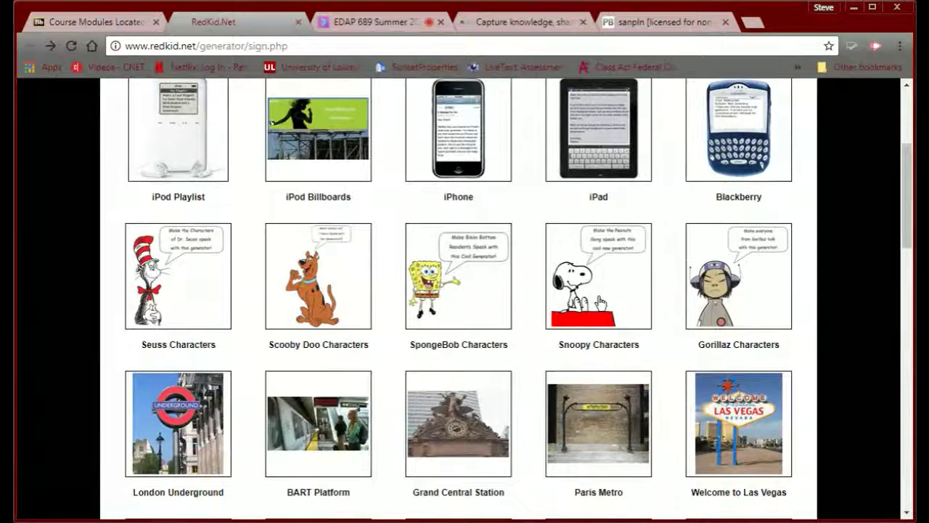
{"action": "left_click", "coordinate": [591, 299]}
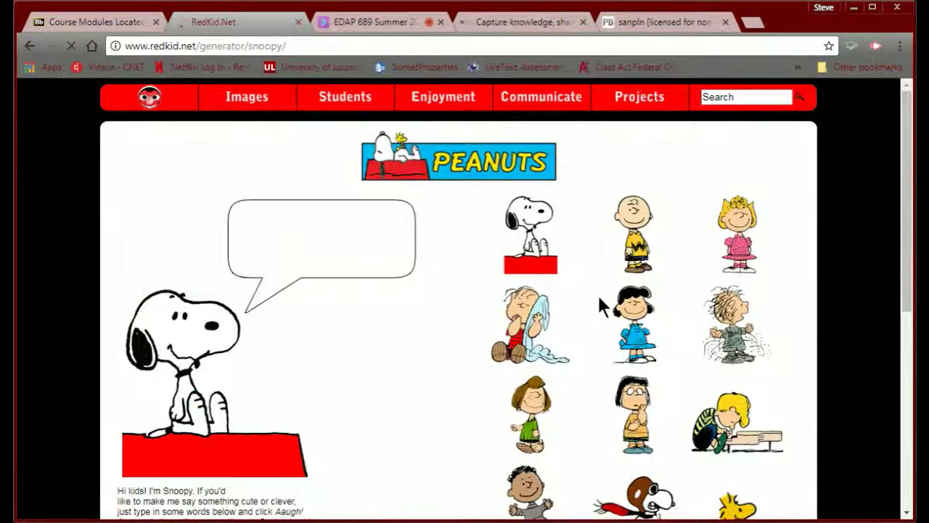
{"action": "scroll", "coordinate": [471, 346], "scroll_direction": "down", "scroll_amount": 5}
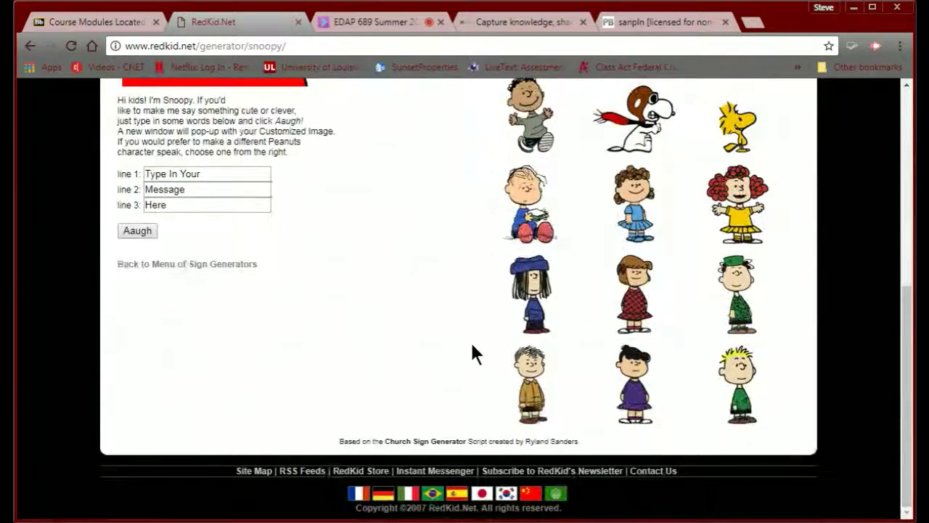
{"action": "scroll", "coordinate": [472, 345], "scroll_direction": "up", "scroll_amount": 1}
{"action": "scroll", "coordinate": [472, 348], "scroll_direction": "up", "scroll_amount": 4}
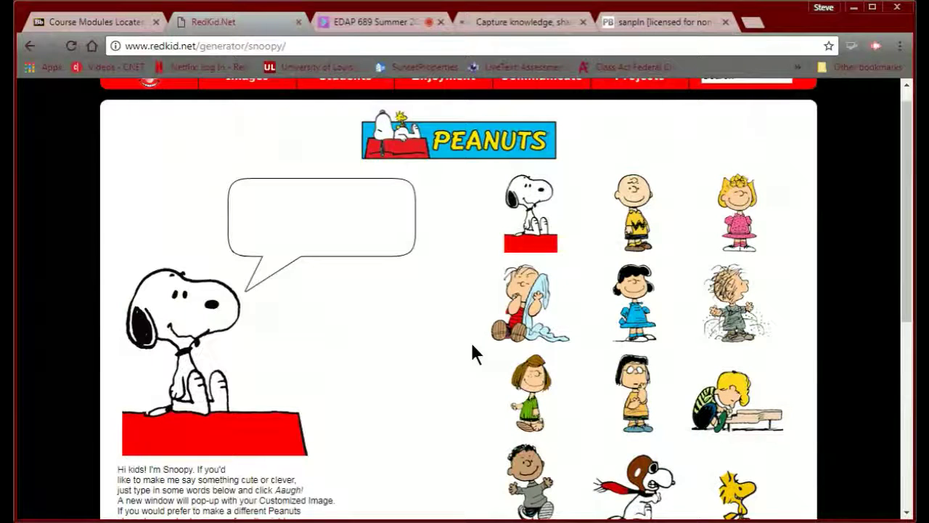
{"action": "left_click", "coordinate": [636, 387]}
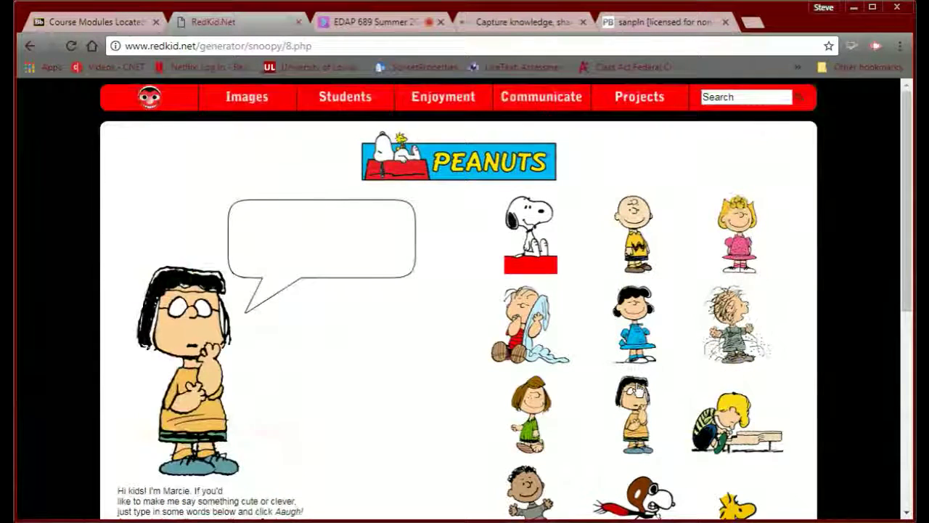
- Enter 'Welcome to my PLN', 'Let;s together her.' and 'Enjoy!' into Marcie's three message lines
{"action": "scroll", "coordinate": [265, 357], "scroll_direction": "down", "scroll_amount": 3}
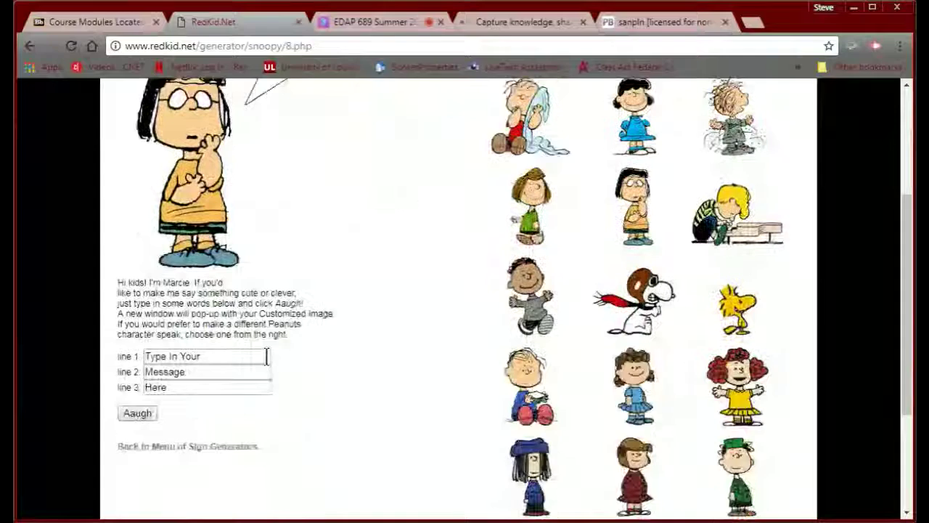
{"action": "left_click", "coordinate": [217, 341]}
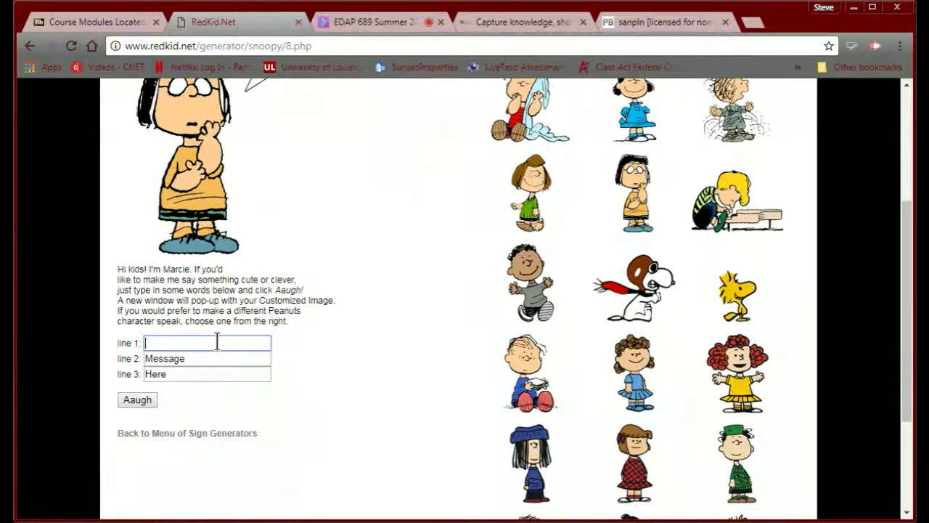
{"action": "type", "text": "Welcome to "}
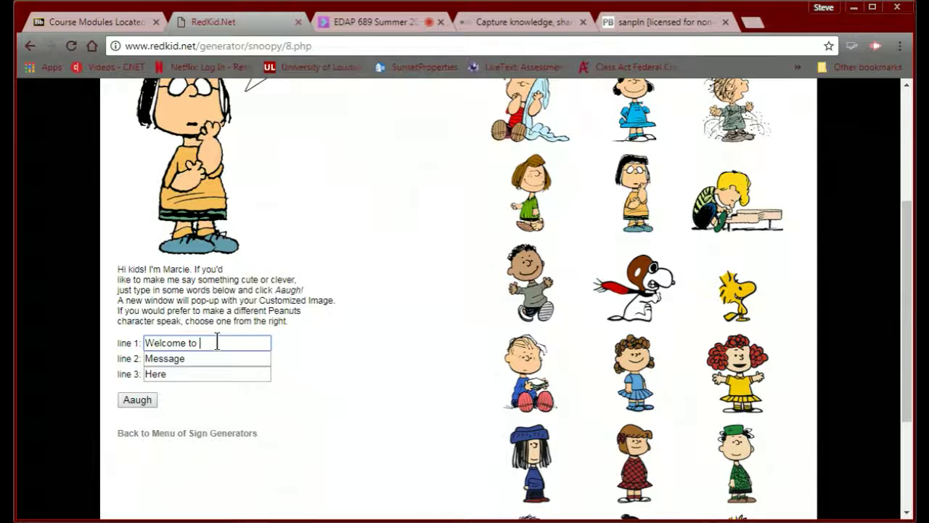
{"action": "type", "text": "my PLN"}
{"action": "left_click", "coordinate": [208, 359]}
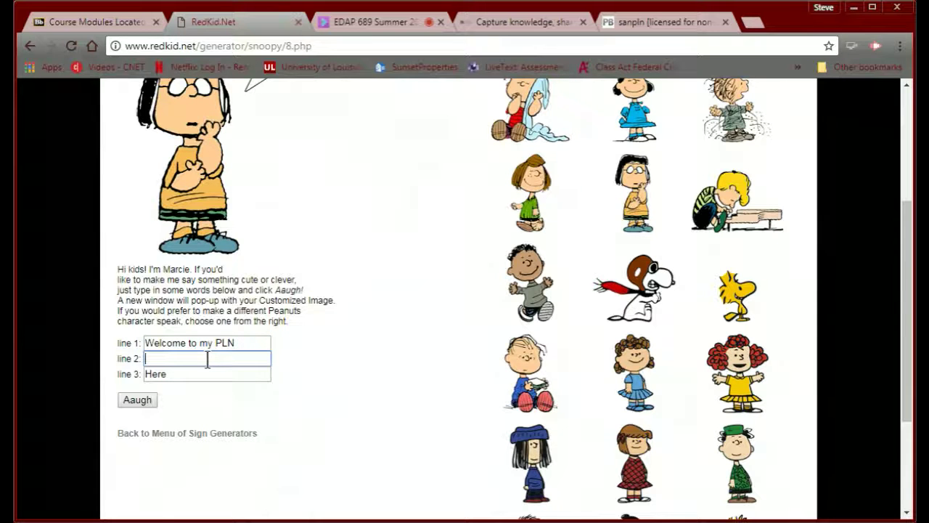
{"action": "type", "text": "Let;s together her"}
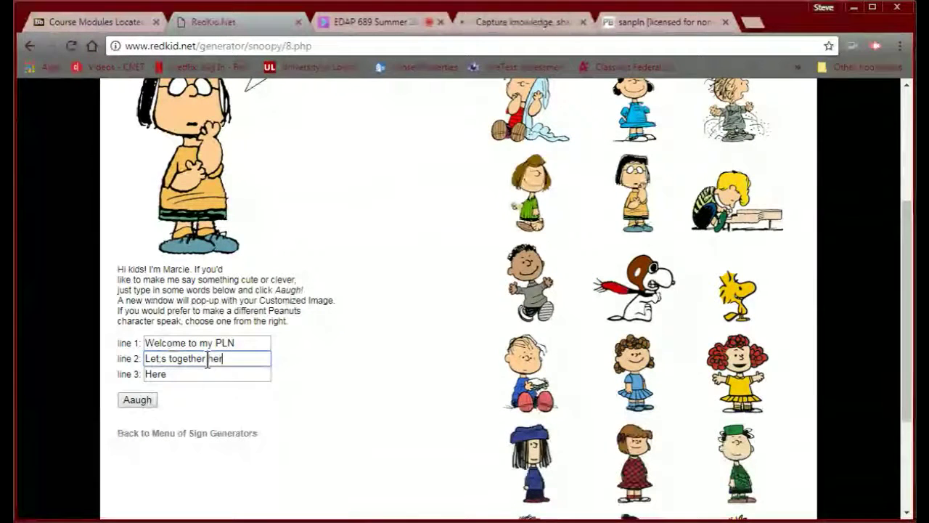
{"action": "type", "text": "."}
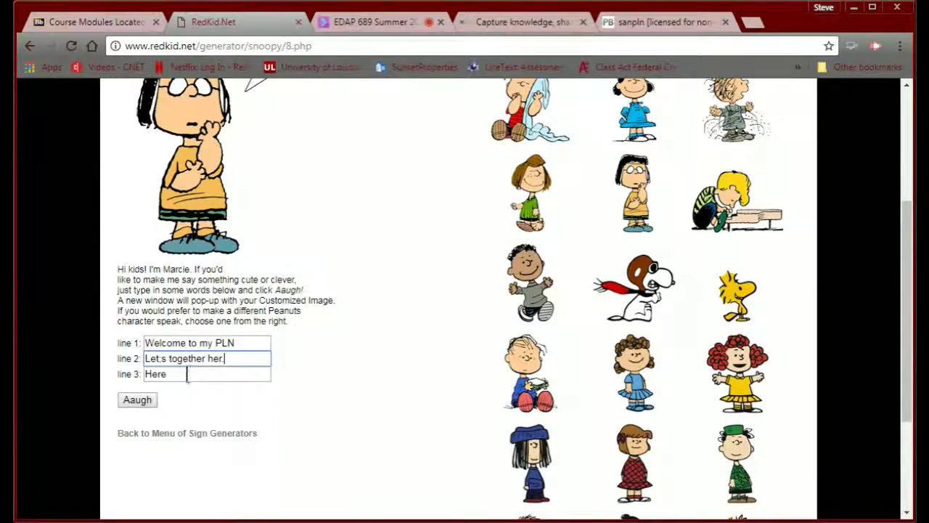
{"action": "left_click", "coordinate": [186, 375]}
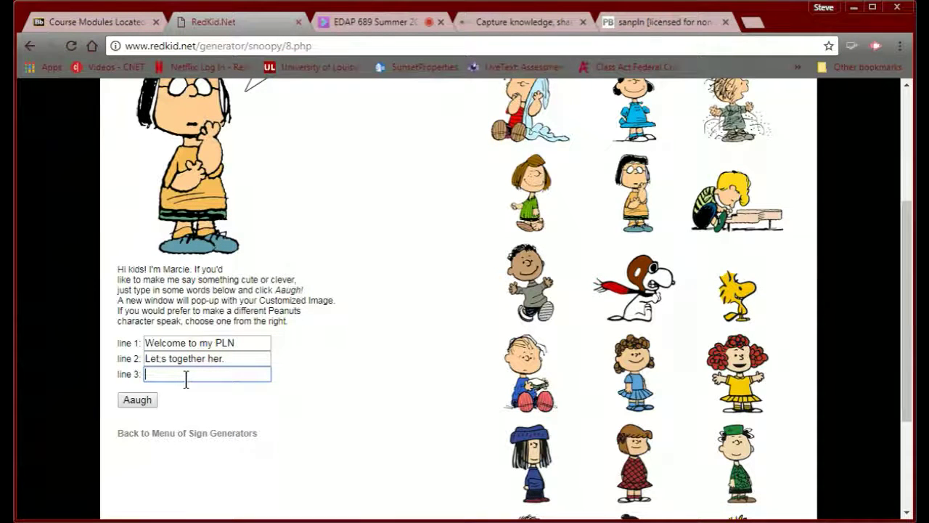
{"action": "type", "text": "Enjoy!"}
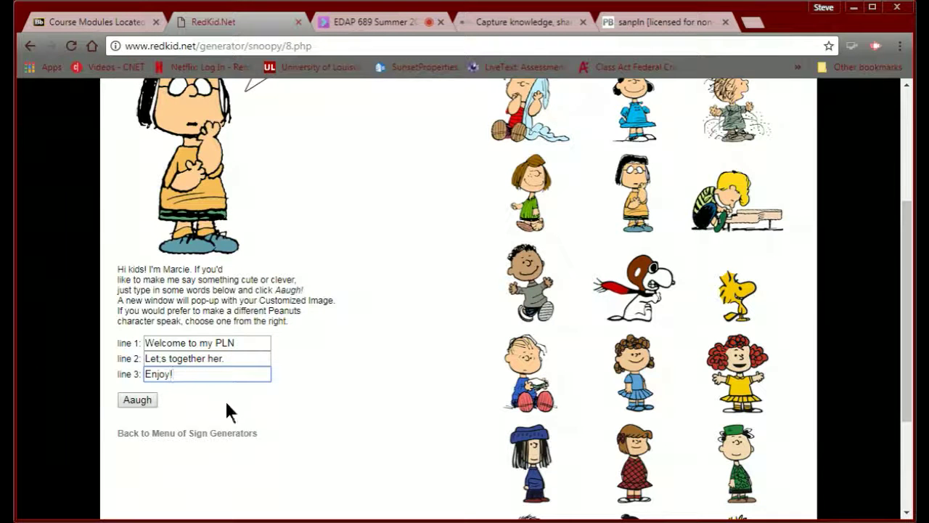
- Correct the second line to 'Let's learn together' and the third line to 'here.'
{"action": "triple_click", "coordinate": [175, 357]}
{"action": "key", "text": "BackSpace"}
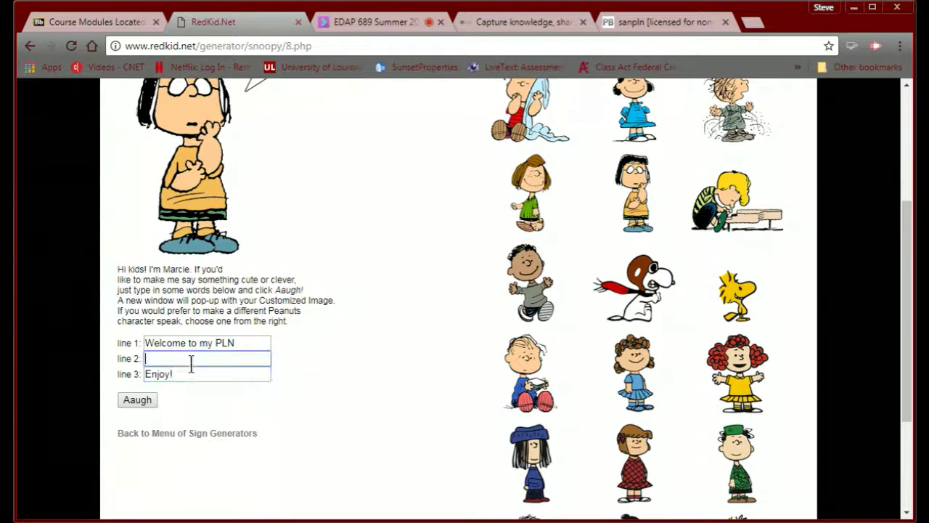
{"action": "type", "text": "Let's "}
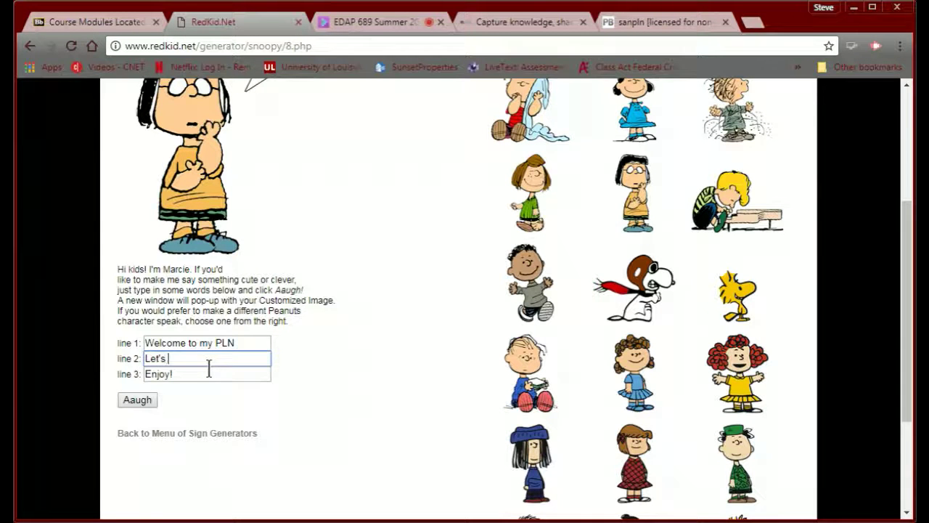
{"action": "type", "text": "learn togeth"}
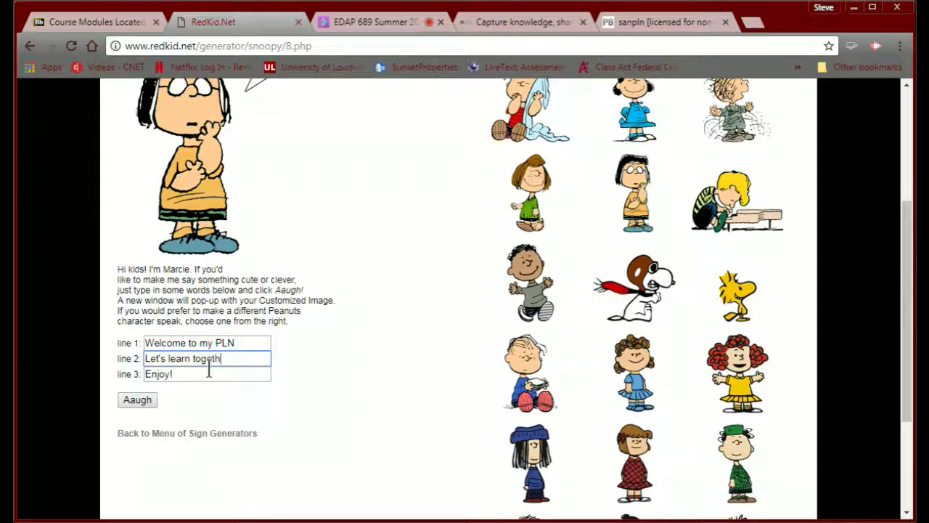
{"action": "type", "text": "er"}
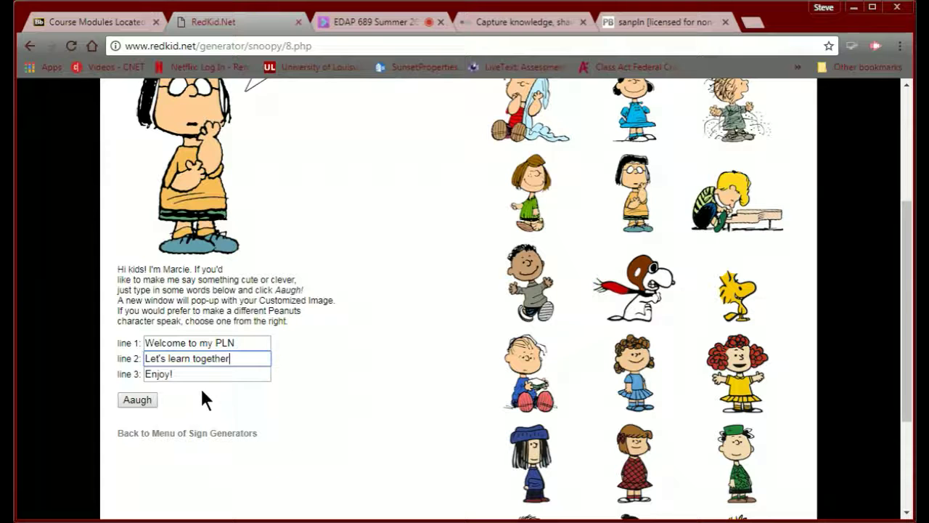
{"action": "left_click_drag", "start_coordinate": [181, 376], "coordinate": [114, 357]}
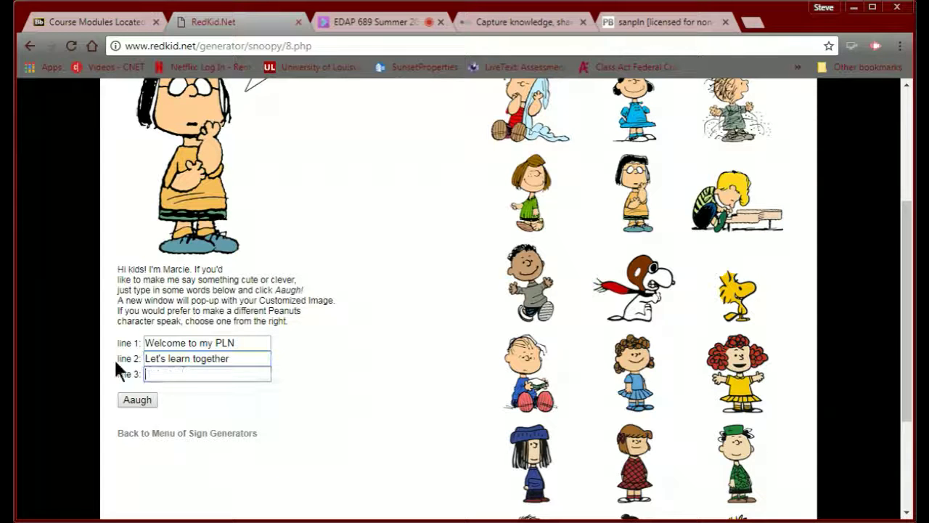
{"action": "key", "text": "BackSpace"}
{"action": "type", "text": "here."}
- Generate Marcie's speech-bubble sign with Aaugh, then return to the PBworks sanpln FrontPage tab
{"action": "left_click", "coordinate": [136, 400]}
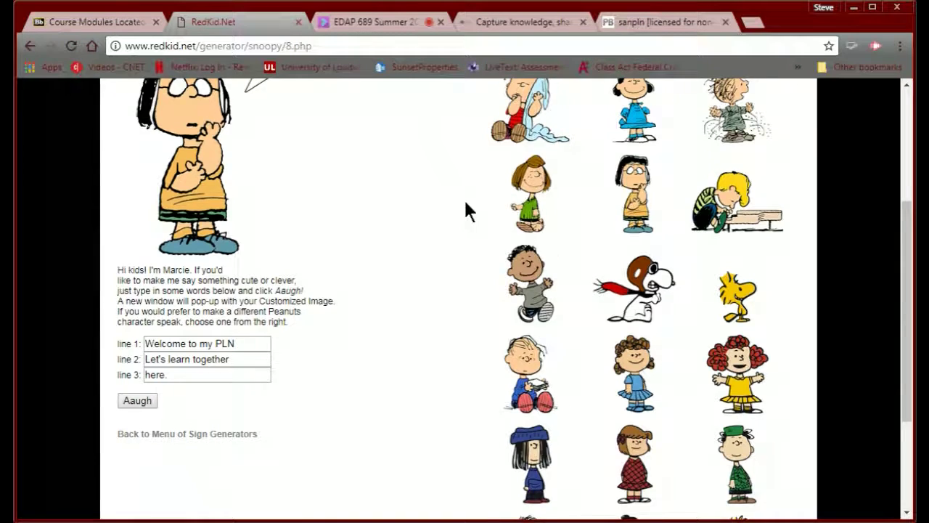
{"action": "scroll", "coordinate": [463, 197], "scroll_direction": "up", "scroll_amount": 3}
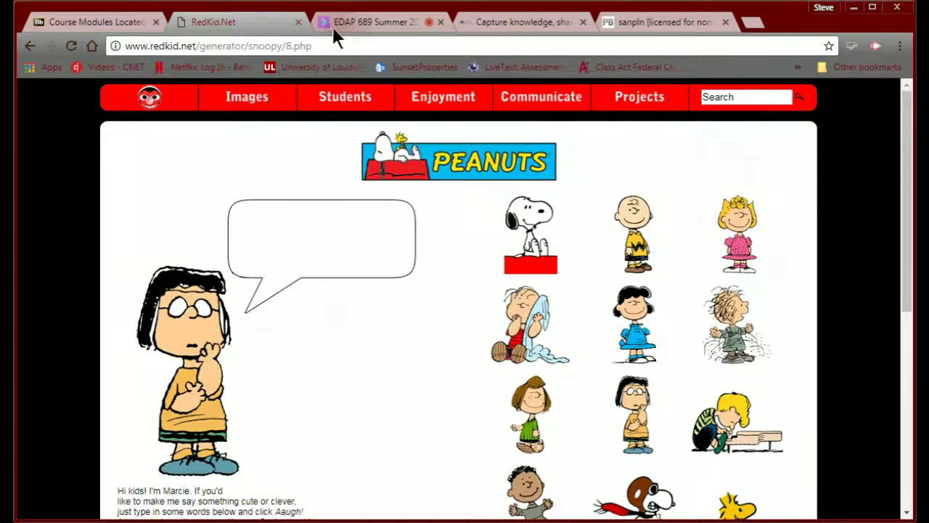
{"action": "left_click", "coordinate": [606, 25]}
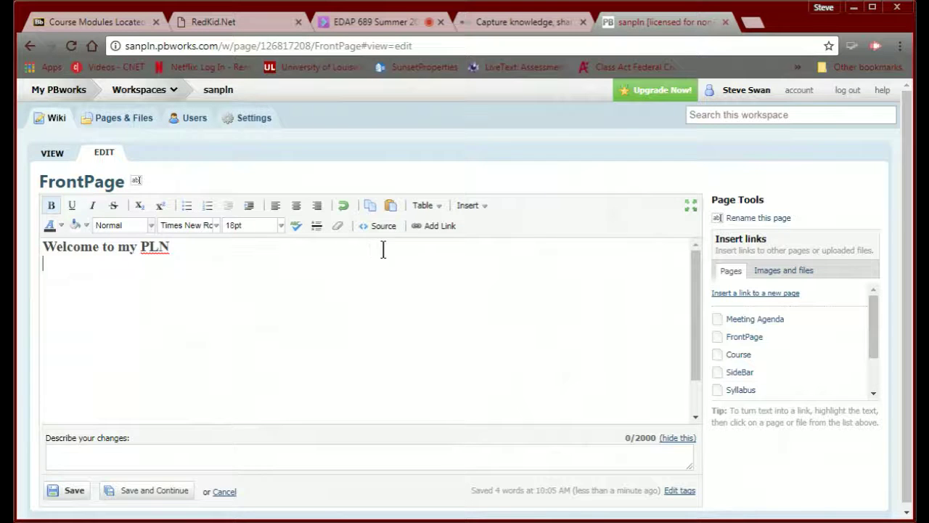
- With the caret below the heading, upload SwanPLNSign.jpg through the Images and files panel
{"action": "left_click", "coordinate": [471, 209]}
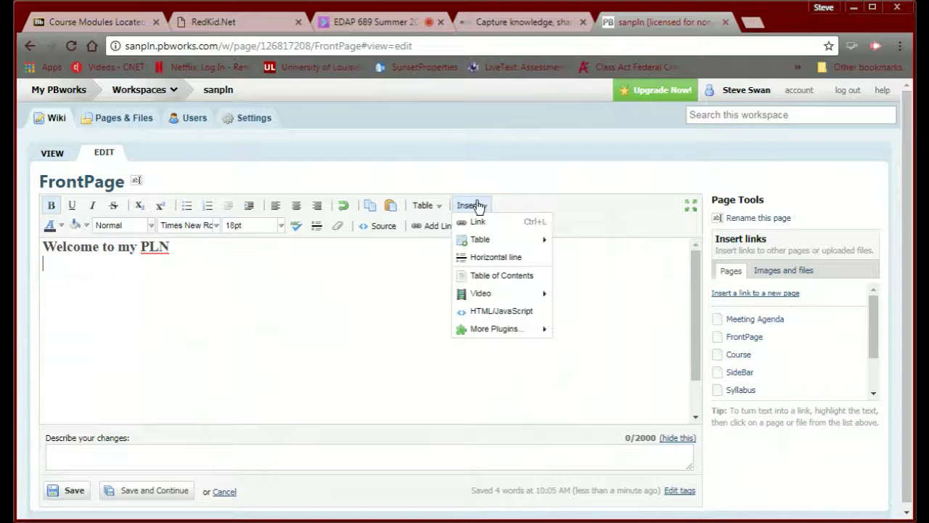
{"action": "left_click", "coordinate": [396, 279]}
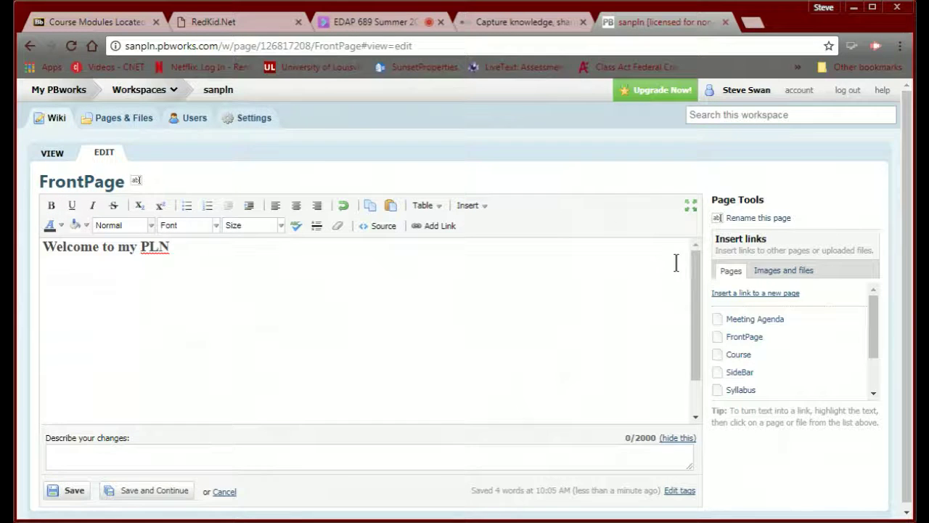
{"action": "left_click", "coordinate": [770, 278]}
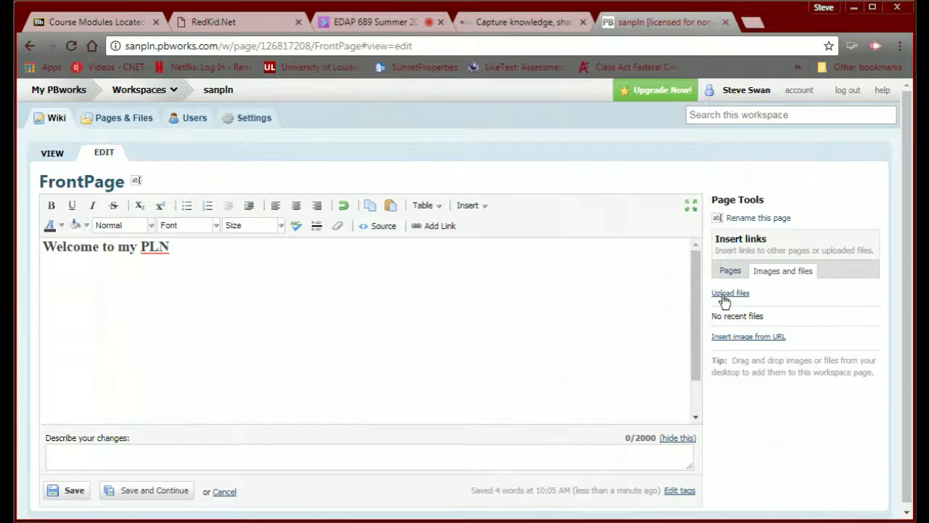
{"action": "left_click", "coordinate": [723, 297]}
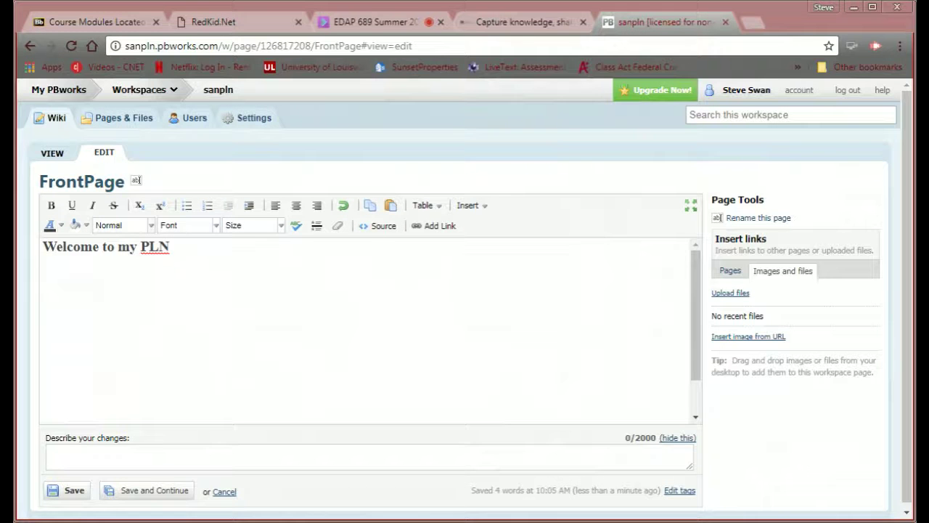
{"action": "left_click", "coordinate": [723, 294]}
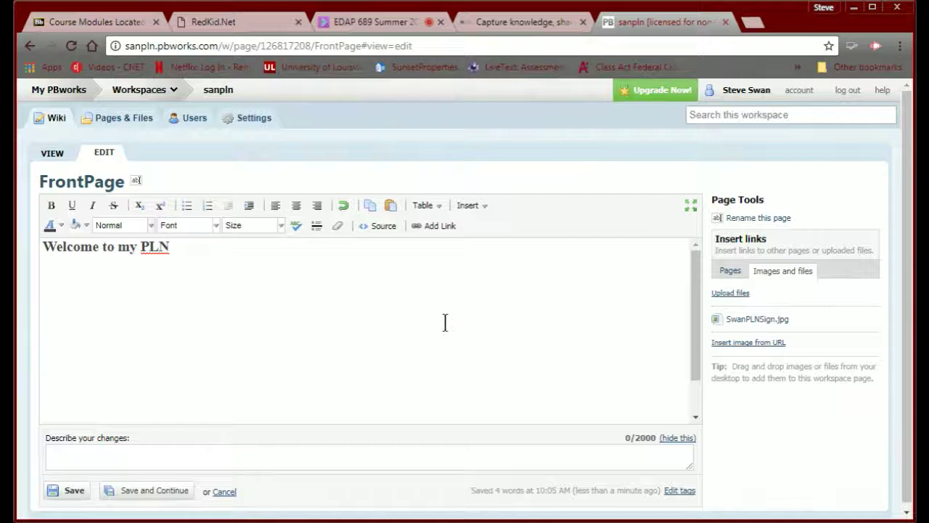
- Insert SwanPLNSign.jpg under the Welcome to my PLN heading, replacing the first attempt
{"action": "left_click", "coordinate": [717, 322]}
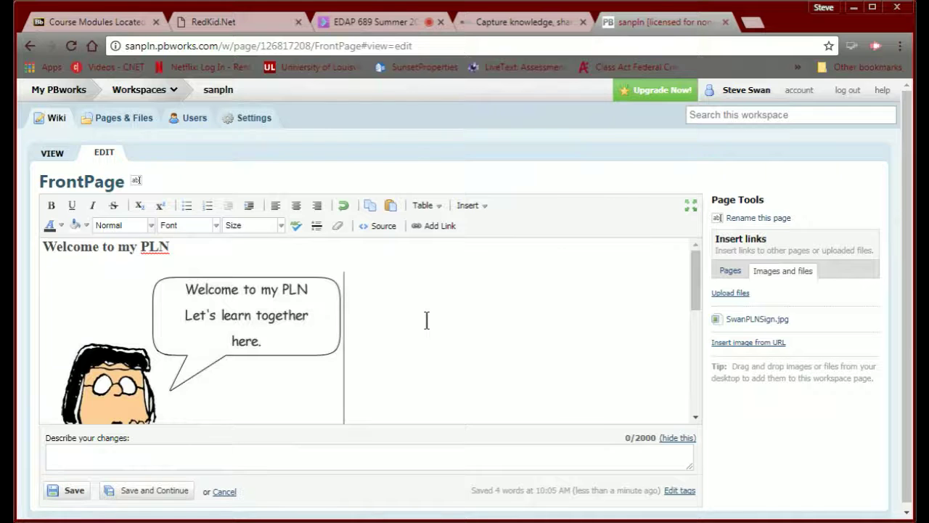
{"action": "mouse_move", "coordinate": [749, 321]}
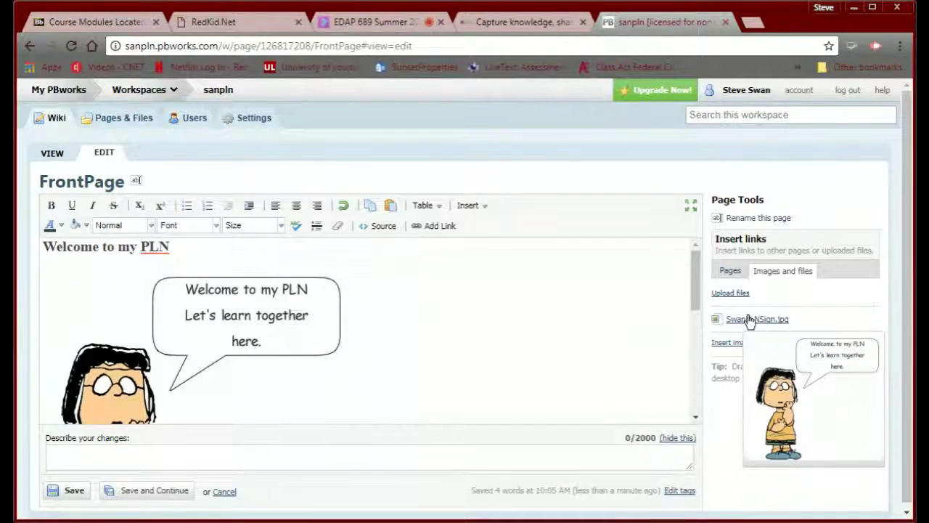
{"action": "scroll", "coordinate": [496, 325], "scroll_direction": "down", "scroll_amount": 1}
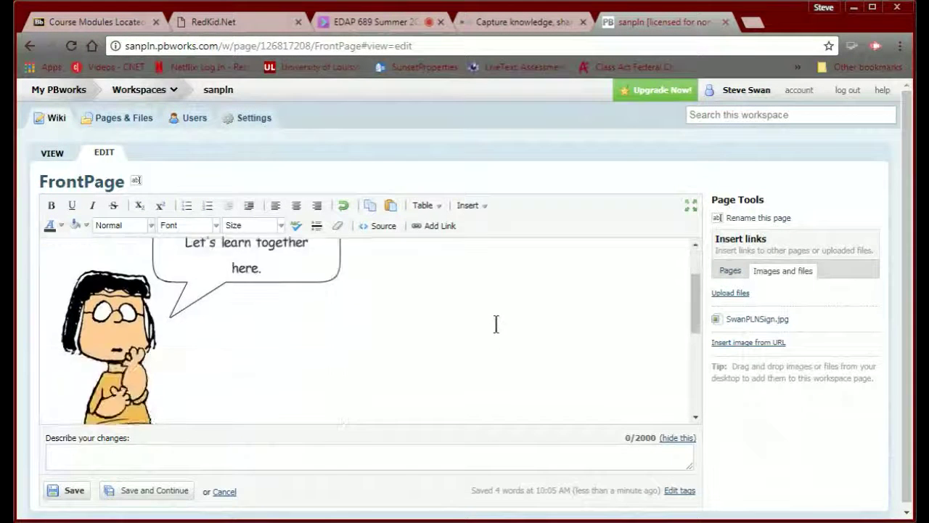
{"action": "scroll", "coordinate": [495, 324], "scroll_direction": "up", "scroll_amount": 1}
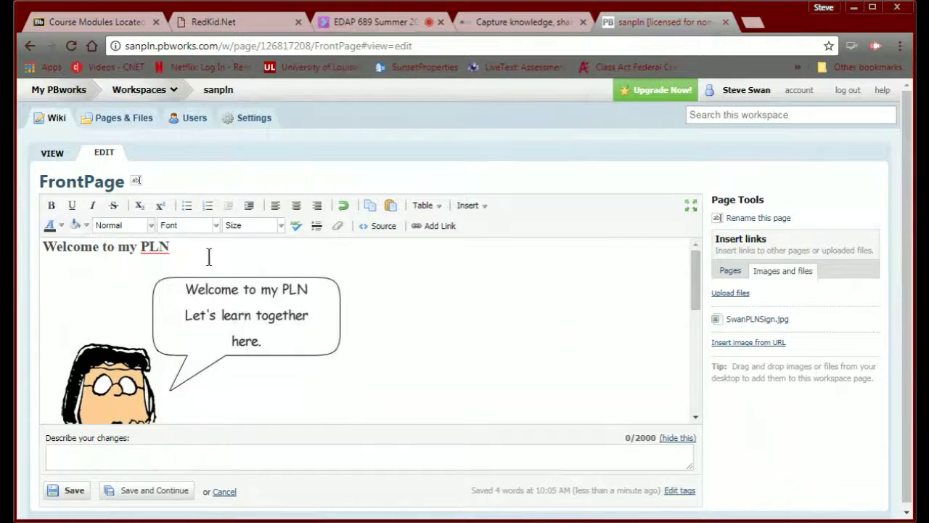
{"action": "left_click", "coordinate": [252, 278]}
{"action": "key", "text": "Delete"}
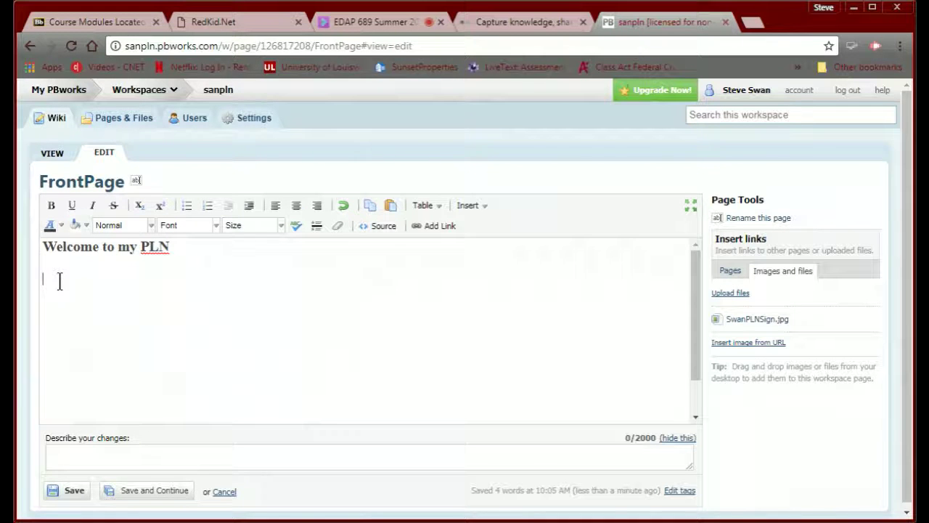
{"action": "left_click", "coordinate": [736, 320]}
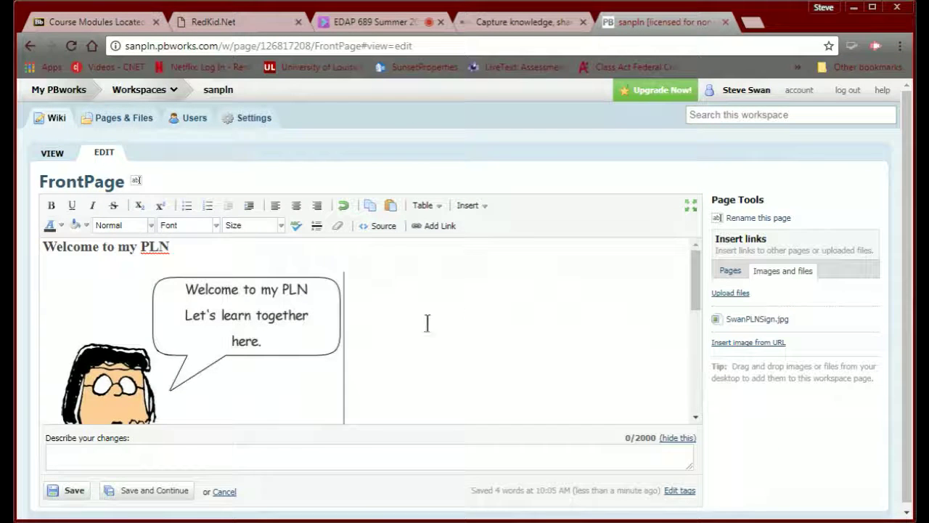
- Enlarge the sign image by its corner handle, then set the cursor beside it
{"action": "left_click", "coordinate": [300, 318]}
{"action": "scroll", "coordinate": [399, 326], "scroll_direction": "down", "scroll_amount": 4}
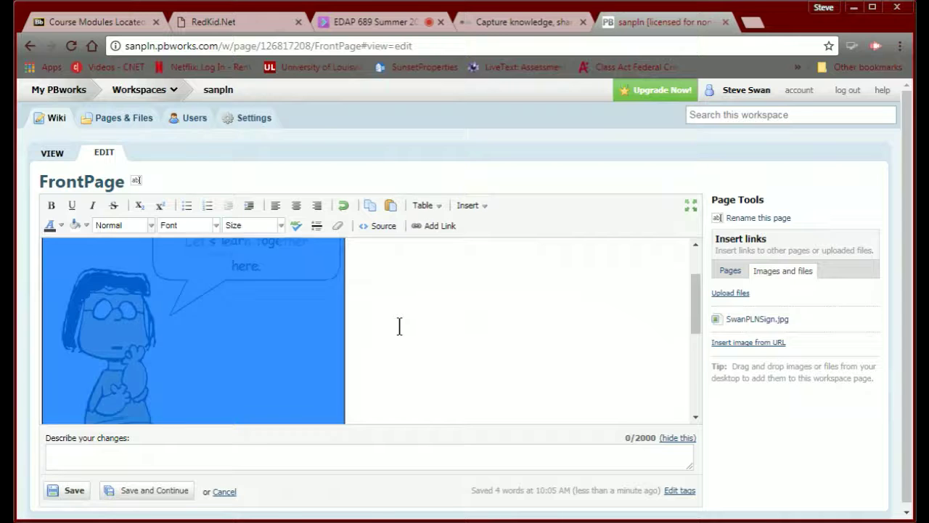
{"action": "scroll", "coordinate": [388, 322], "scroll_direction": "up", "scroll_amount": 2}
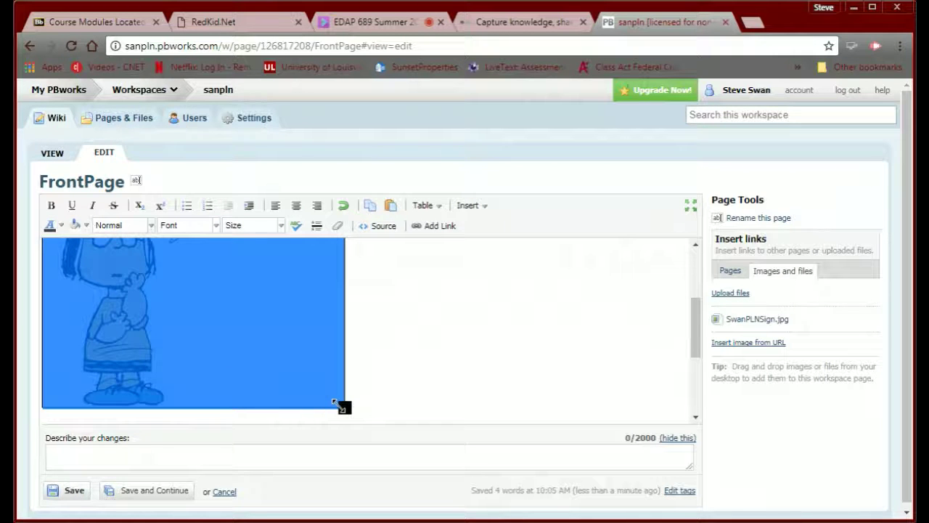
{"action": "left_click_drag", "start_coordinate": [344, 407], "coordinate": [417, 404]}
{"action": "scroll", "coordinate": [417, 407], "scroll_direction": "down", "scroll_amount": 2}
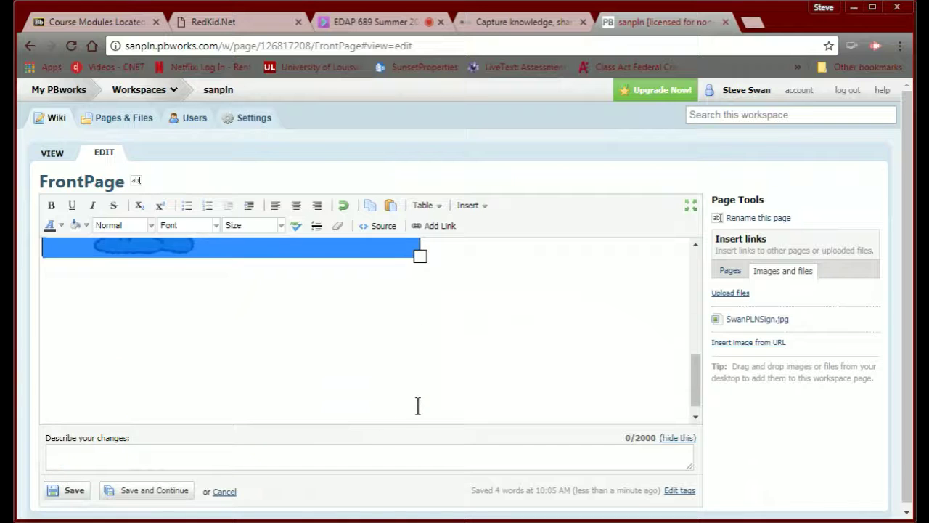
{"action": "scroll", "coordinate": [417, 404], "scroll_direction": "up", "scroll_amount": 1}
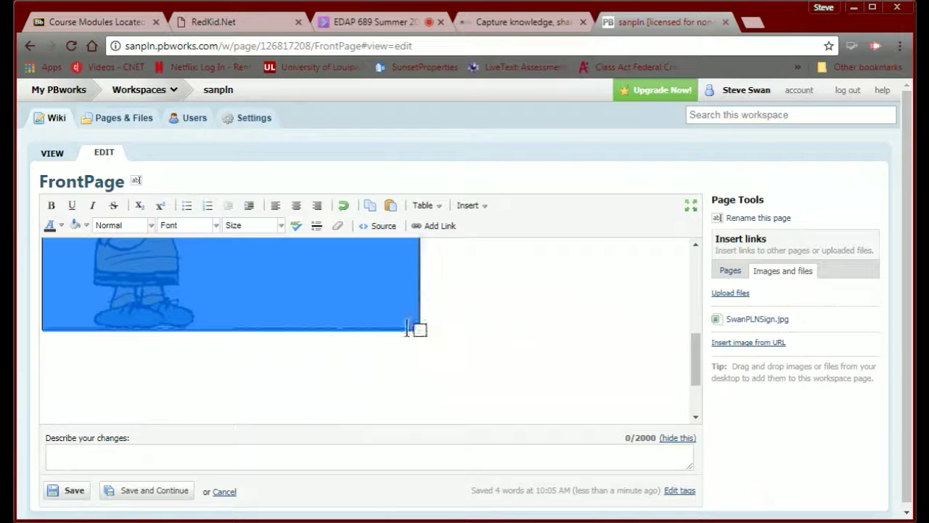
{"action": "left_click_drag", "start_coordinate": [419, 331], "coordinate": [396, 308]}
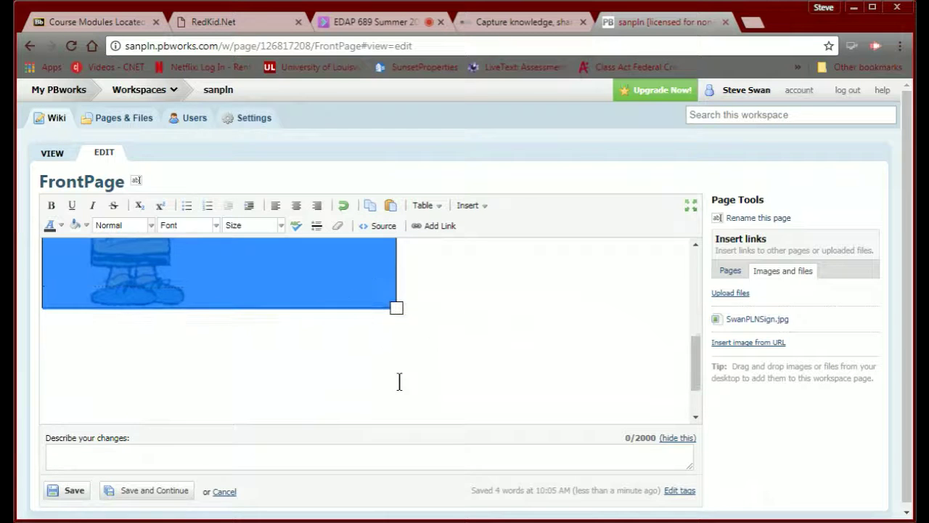
{"action": "left_click", "coordinate": [433, 340]}
{"action": "scroll", "coordinate": [353, 381], "scroll_direction": "up", "scroll_amount": 5}
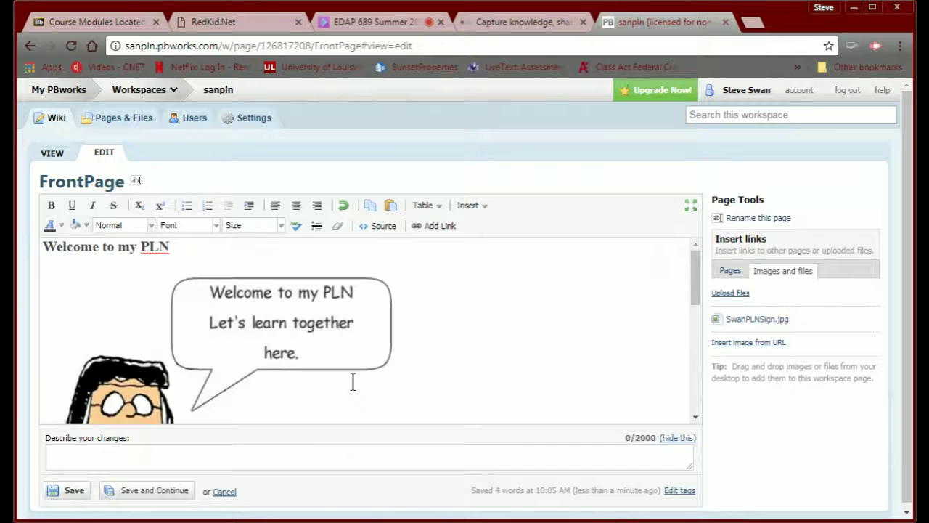
{"action": "left_click", "coordinate": [443, 374]}
{"action": "scroll", "coordinate": [445, 374], "scroll_direction": "down", "scroll_amount": 3}
{"action": "type", "text": "am"}
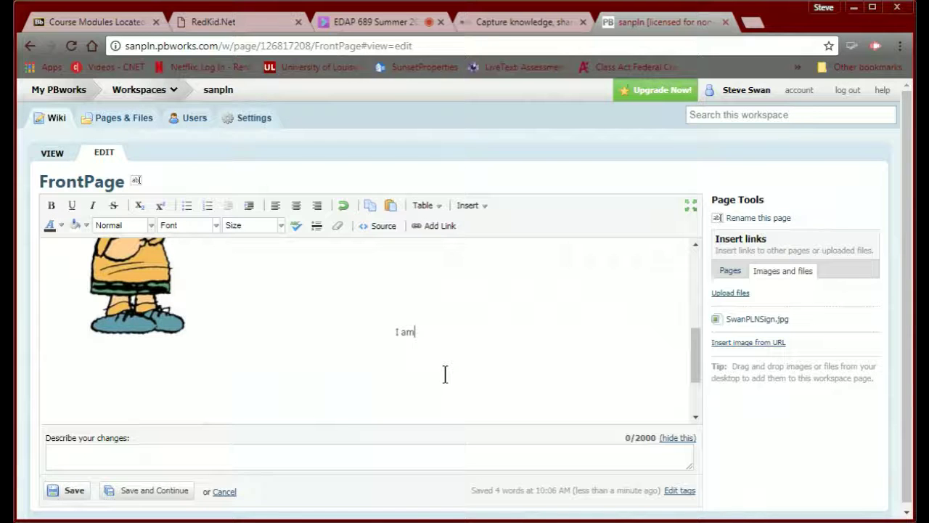
{"action": "key", "text": "BackSpace"}
{"action": "key", "text": "BackSpace"}
{"action": "key", "text": "BackSpace"}
{"action": "key", "text": "BackSpace"}
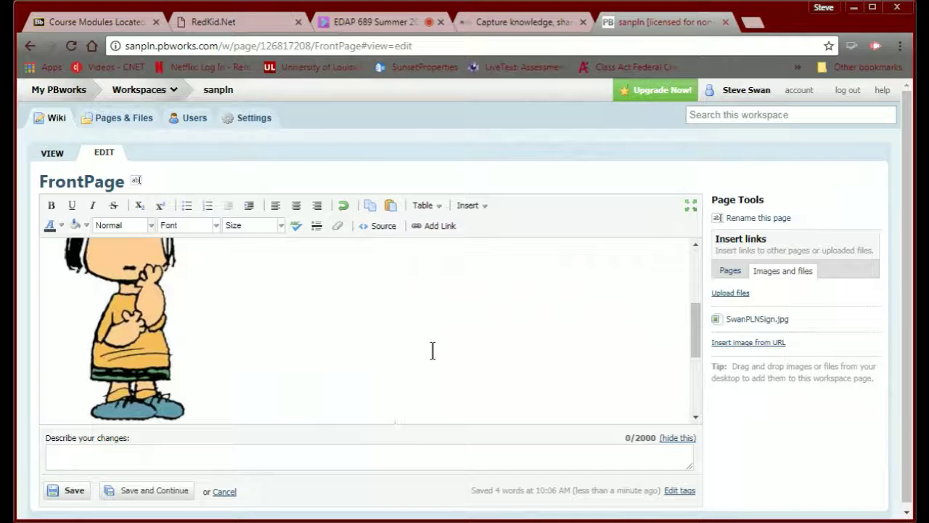
{"action": "scroll", "coordinate": [433, 351], "scroll_direction": "down", "scroll_amount": 5}
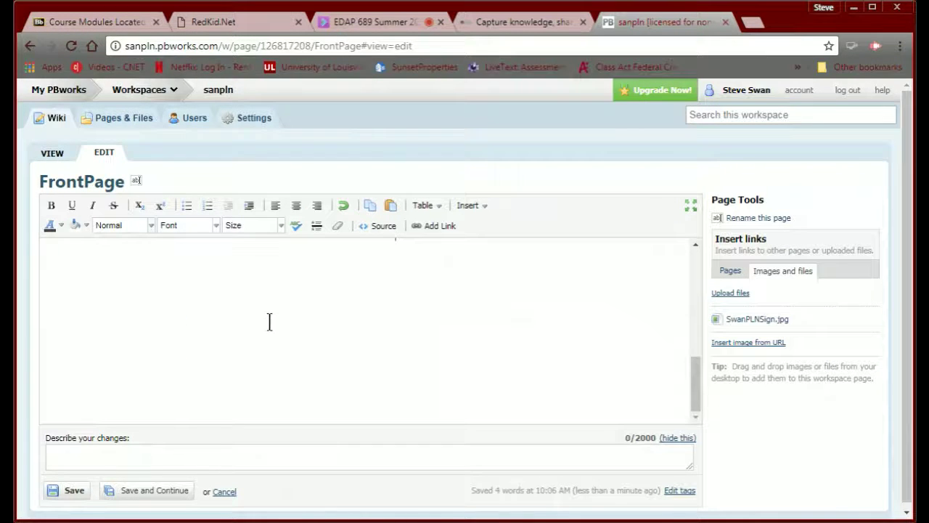
{"action": "scroll", "coordinate": [73, 294], "scroll_direction": "up", "scroll_amount": 3}
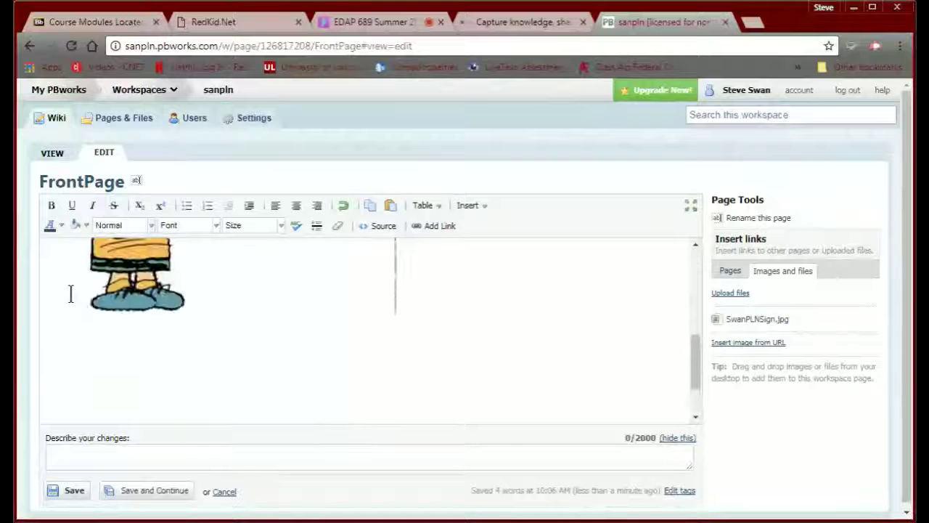
{"action": "left_click", "coordinate": [49, 353]}
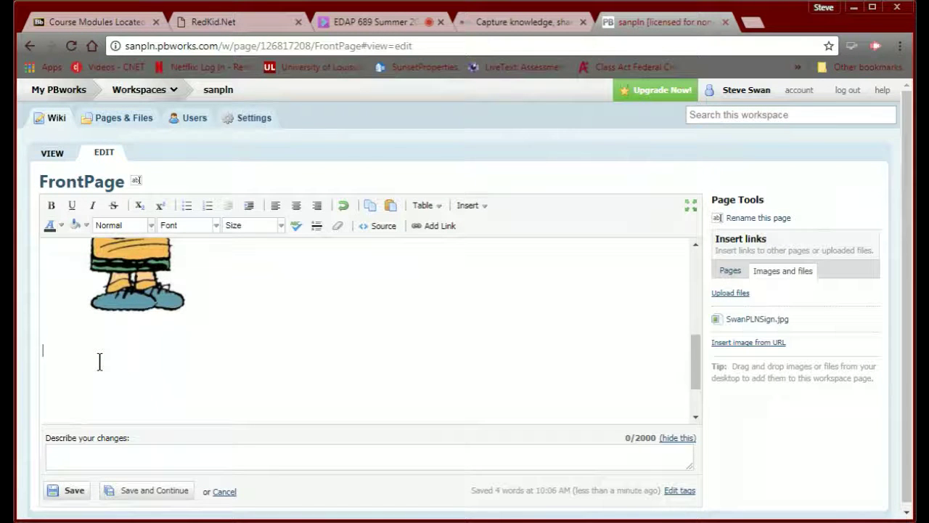
- Type the intro sentence about sharing Twitter, RSS and Pinterest resources below the image
{"action": "type", "text": "I will"}
{"action": "type", "text": " use this."}
{"action": "type", "text": "wiki to"}
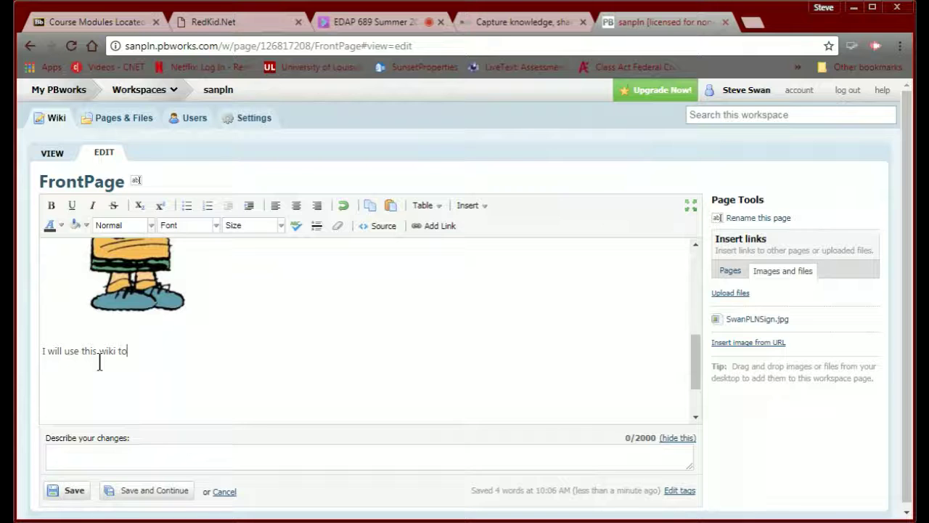
{"action": "type", "text": " share with res"}
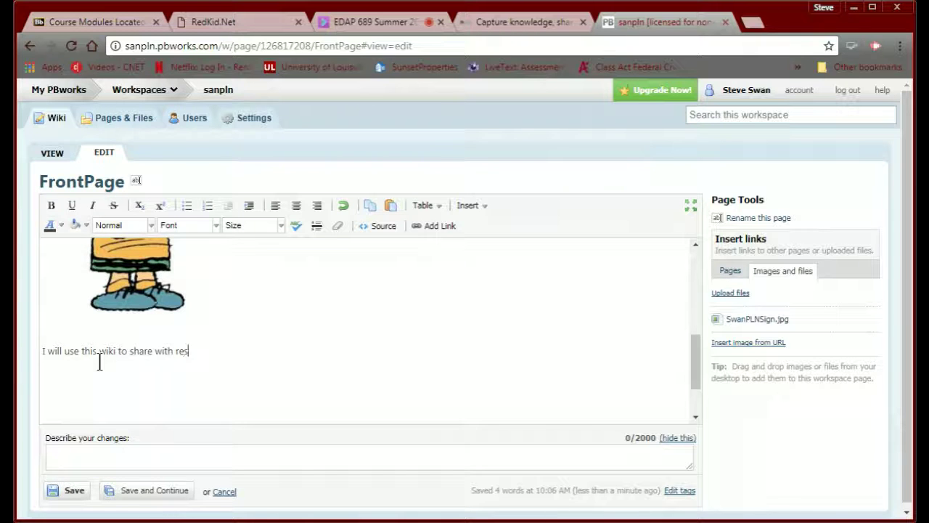
{"action": "type", "text": "ources from Twitt"}
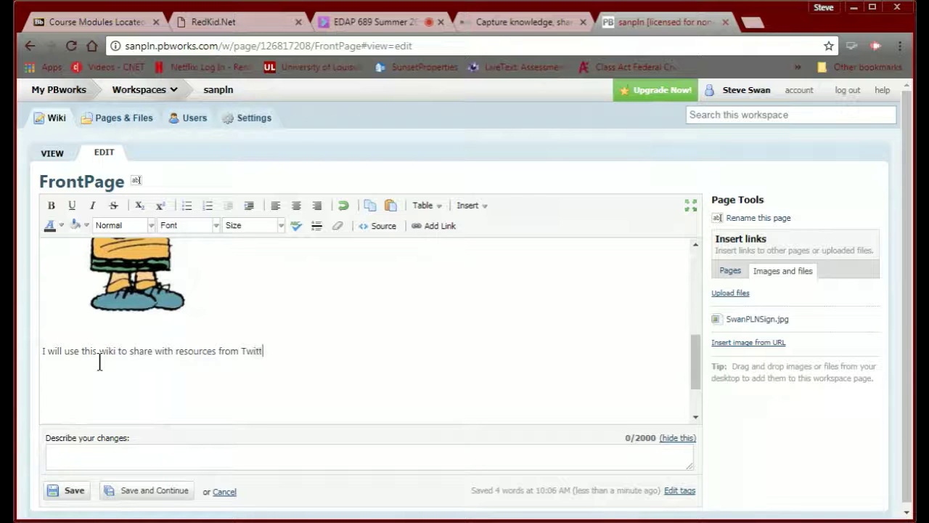
{"action": "type", "text": "er, RSS , and Pint"}
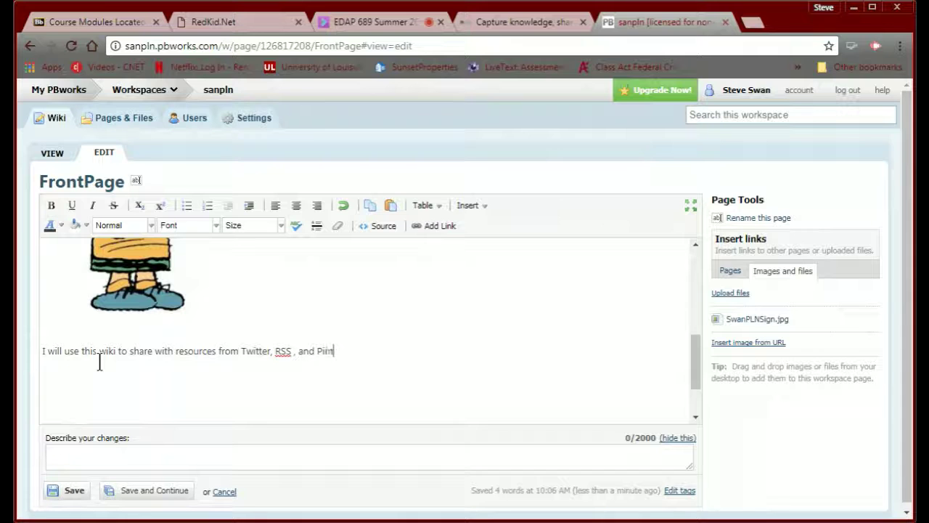
{"action": "type", "text": "erest.I hope yo"}
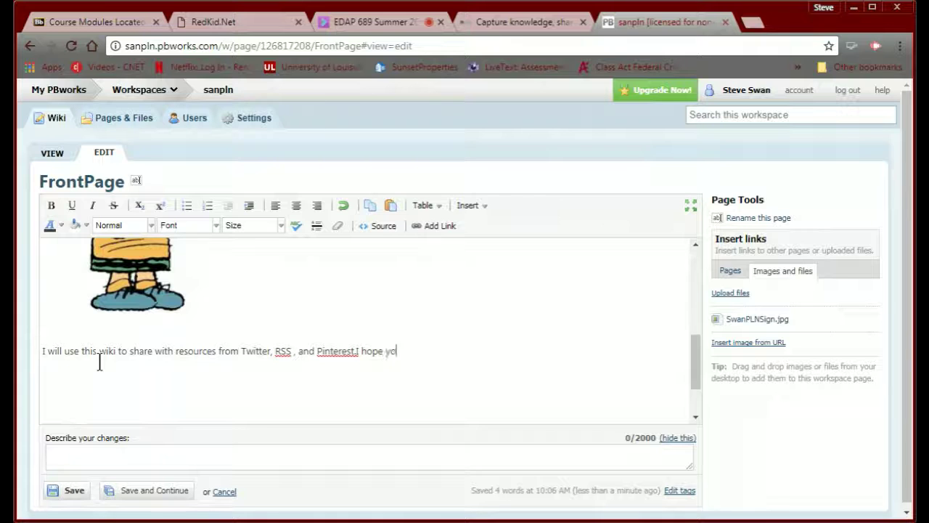
{"action": "type", "text": "u will find then use"}
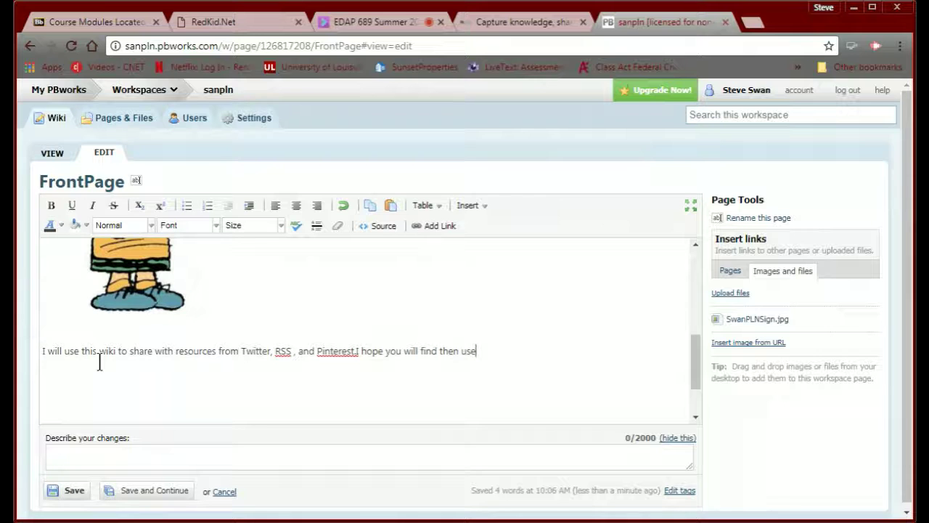
{"action": "type", "text": "ful."}
{"action": "scroll", "coordinate": [508, 366], "scroll_direction": "up", "scroll_amount": 1}
{"action": "scroll", "coordinate": [179, 392], "scroll_direction": "down", "scroll_amount": 2}
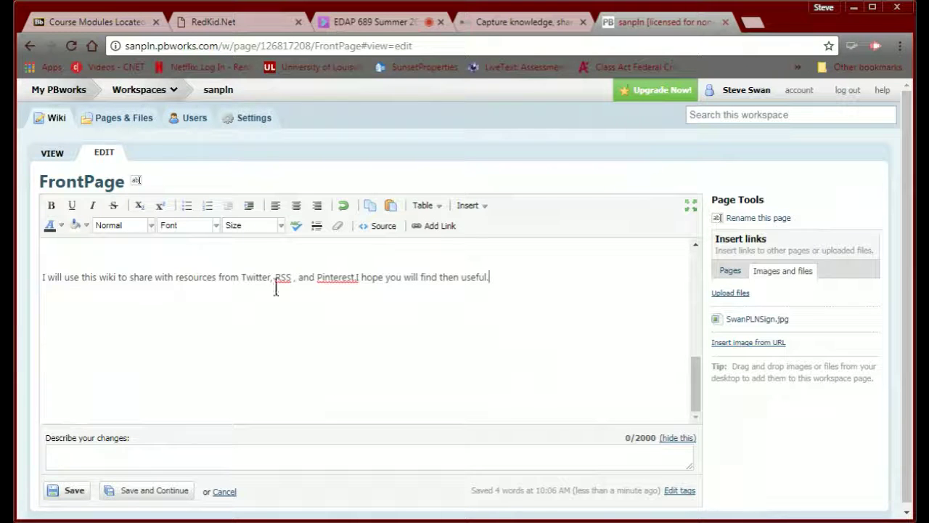
{"action": "left_click", "coordinate": [335, 281]}
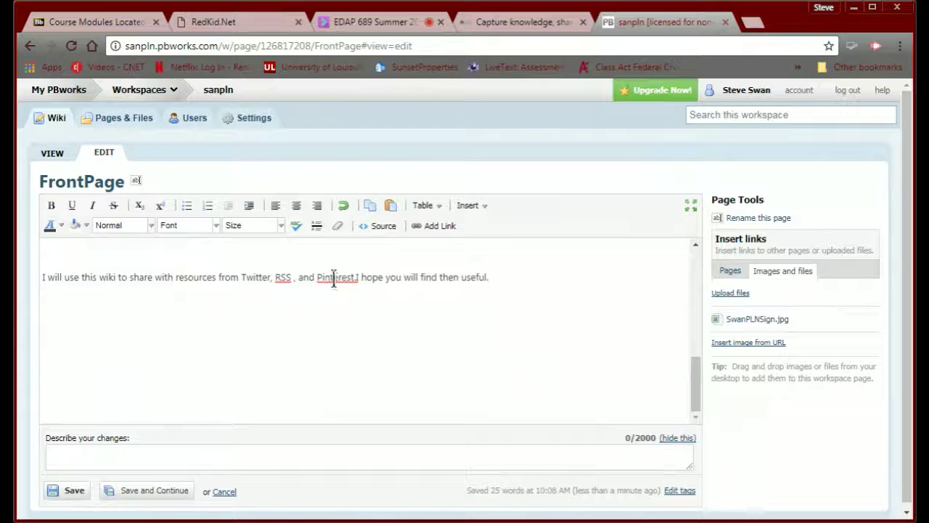
{"action": "left_click", "coordinate": [526, 283]}
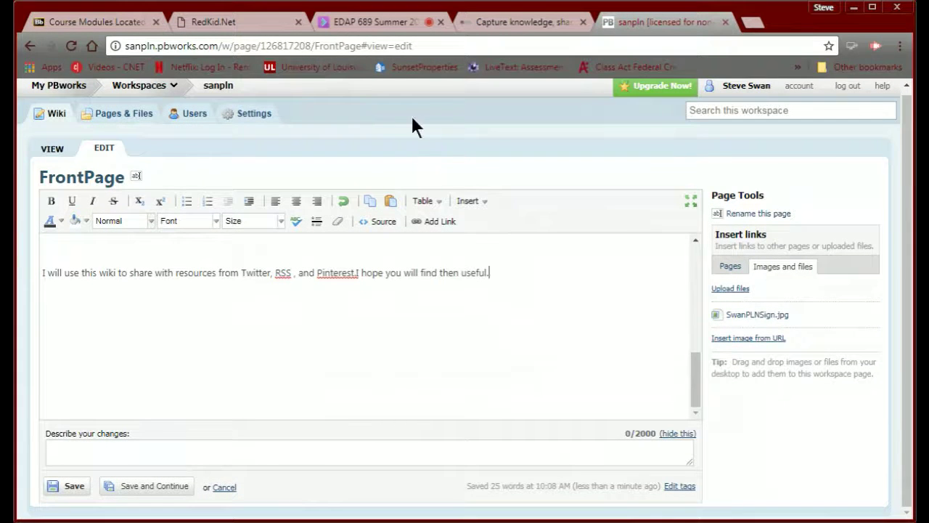
{"action": "left_click", "coordinate": [118, 22]}
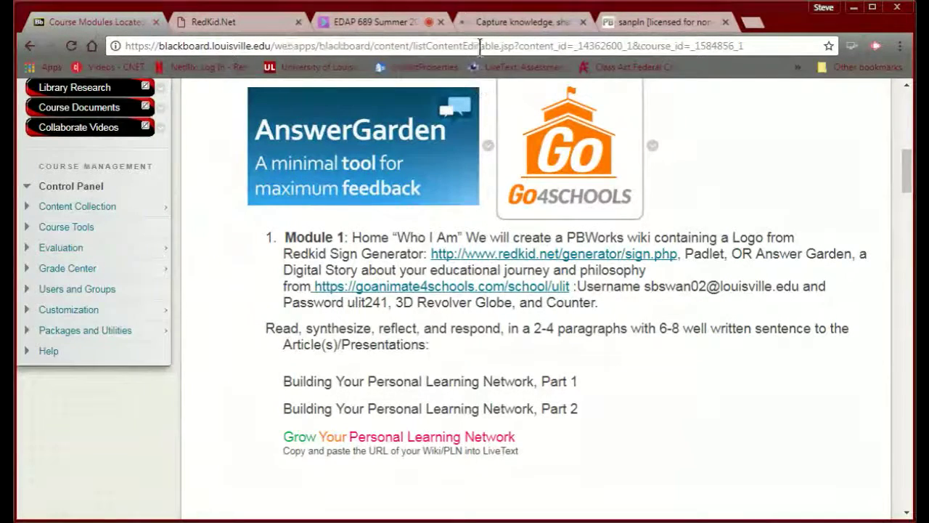
- Close the RedKid.net sign generator tab and open a blank new tab
{"action": "left_click", "coordinate": [510, 23]}
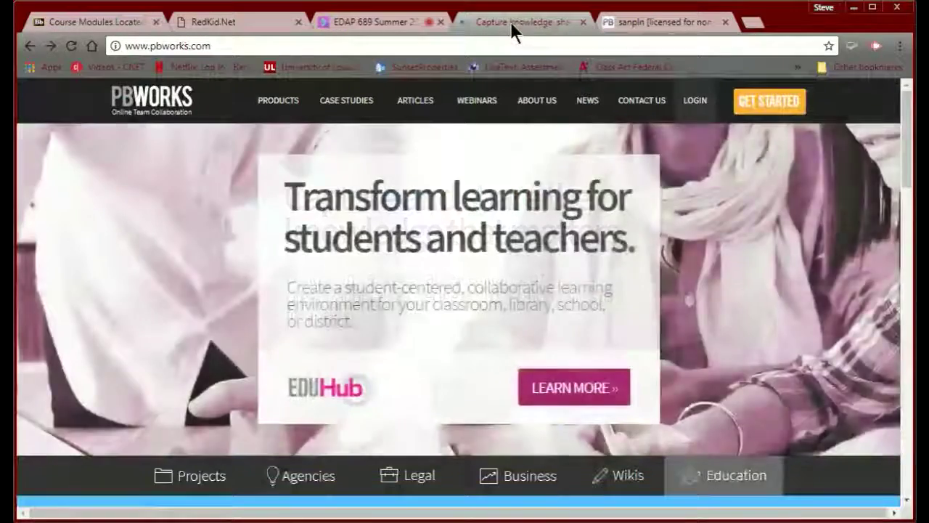
{"action": "left_click", "coordinate": [383, 18]}
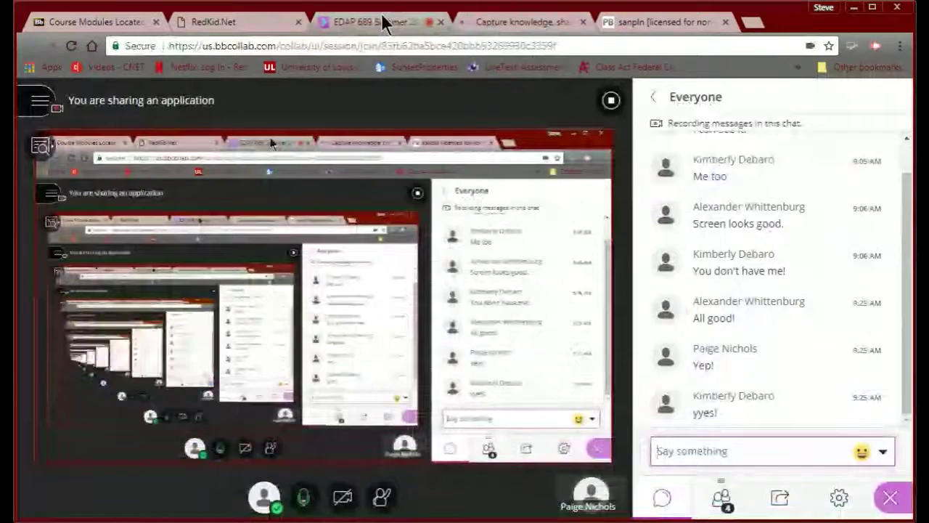
{"action": "left_click", "coordinate": [256, 24]}
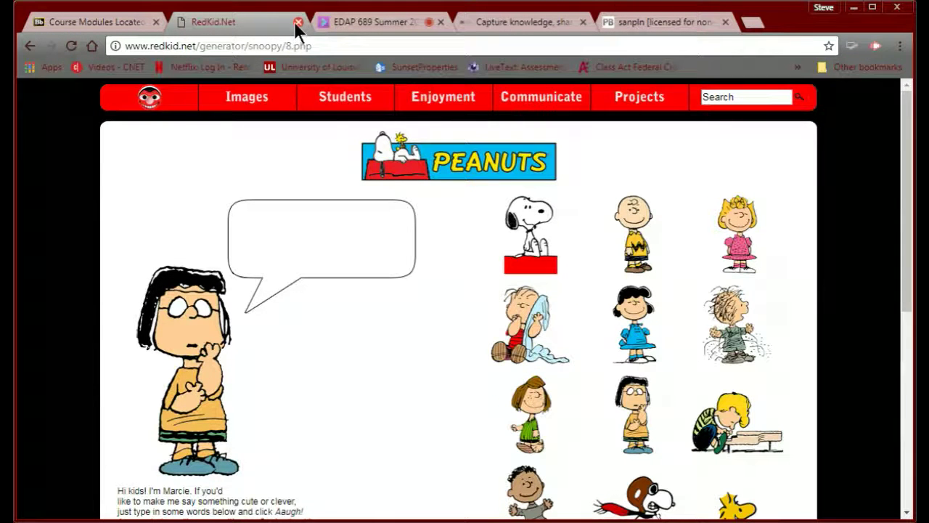
{"action": "left_click", "coordinate": [298, 22]}
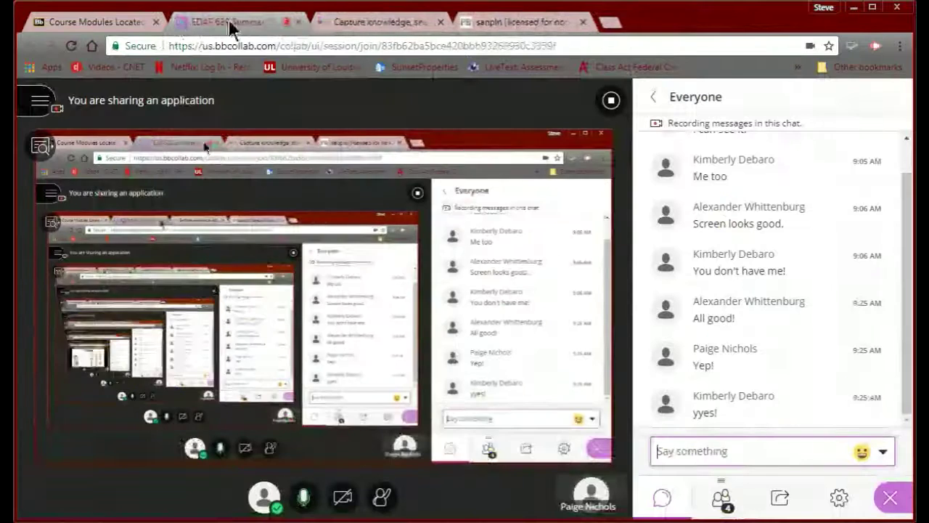
{"action": "left_click", "coordinate": [135, 22]}
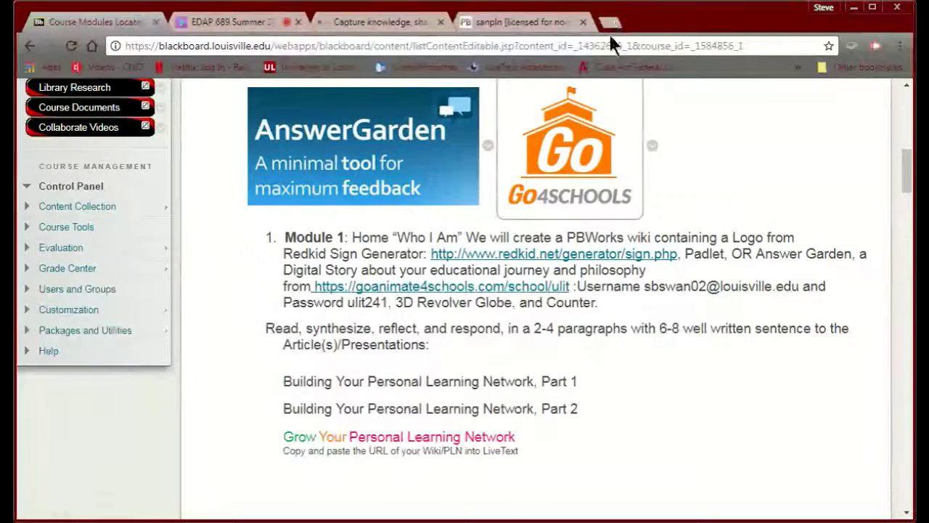
{"action": "left_click", "coordinate": [610, 24]}
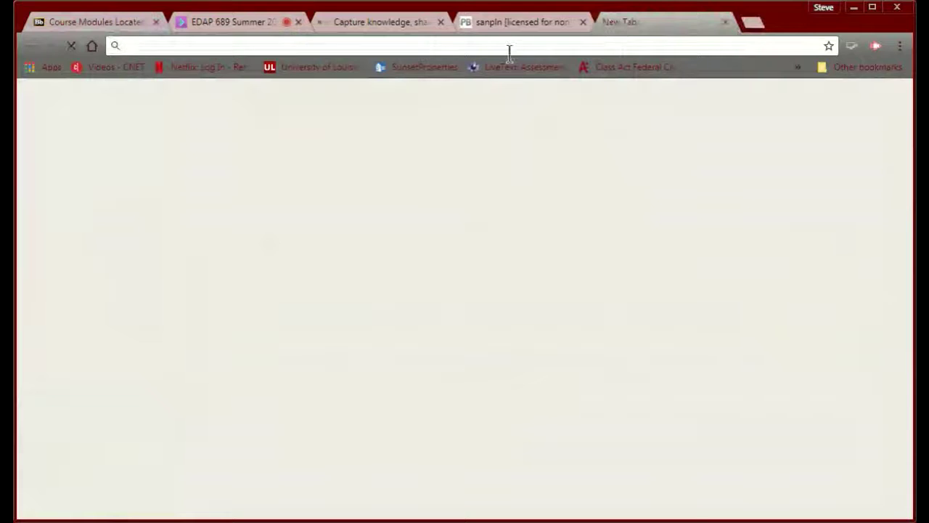
- Go to padlet.com and log in with the autofilled credentials to reach the dashboard
{"action": "type", "text": "p"}
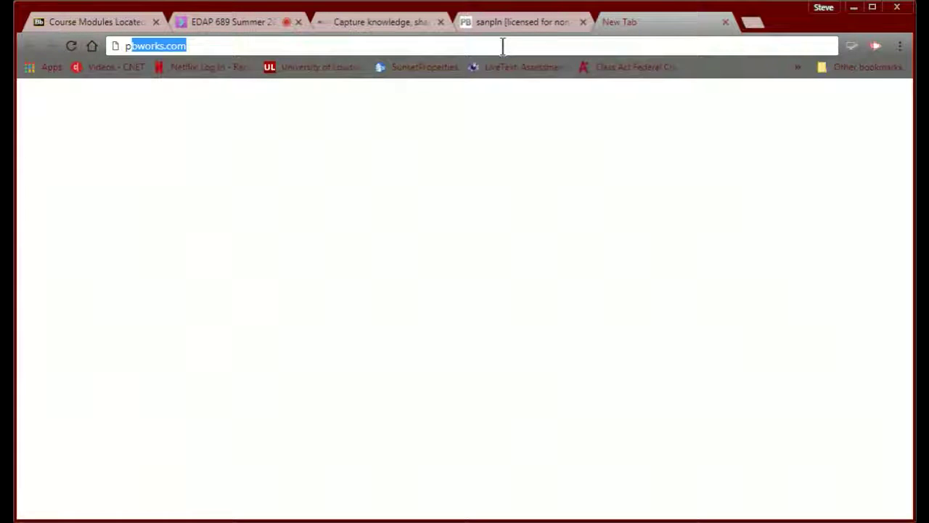
{"action": "type", "text": "adlet.com"}
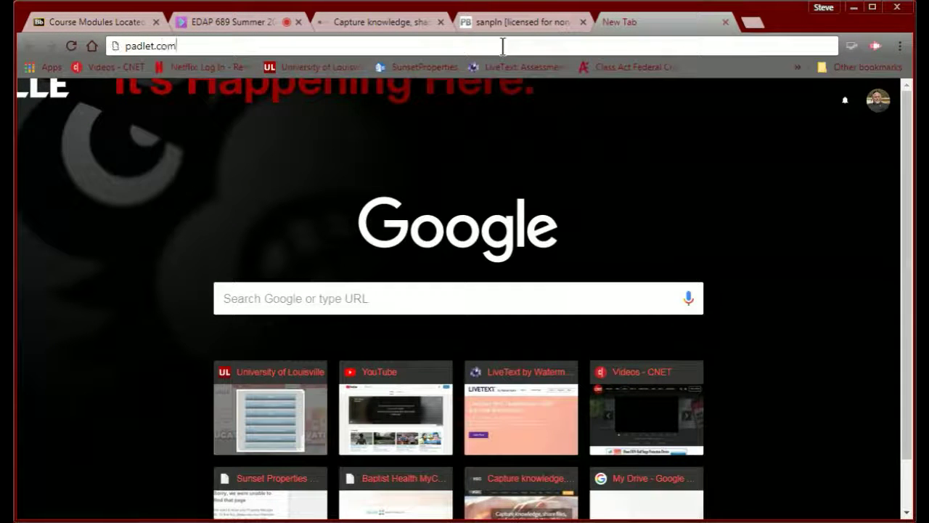
{"action": "key", "text": "Return"}
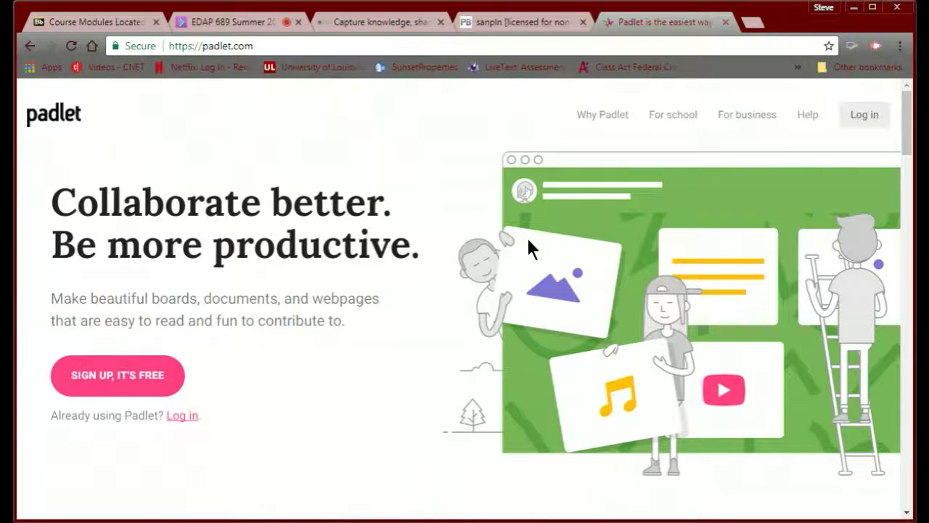
{"action": "left_click", "coordinate": [864, 116]}
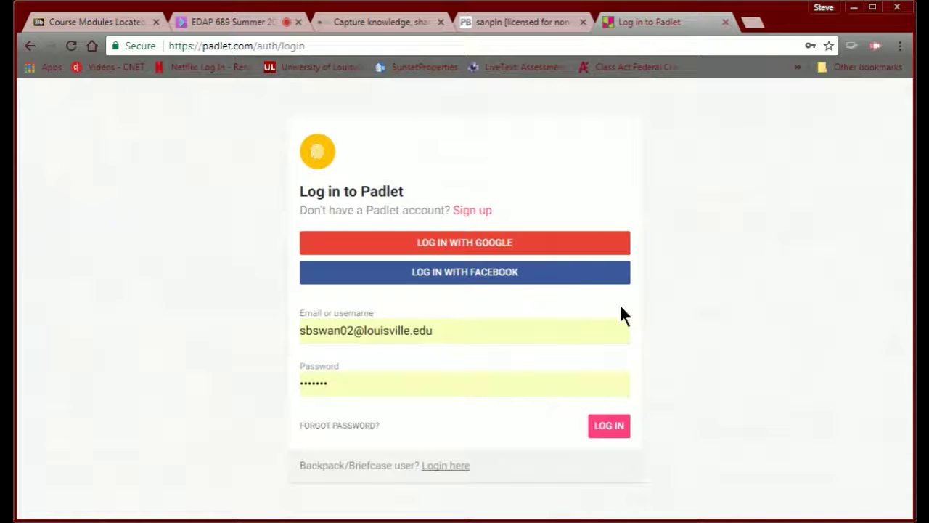
{"action": "left_click", "coordinate": [607, 429]}
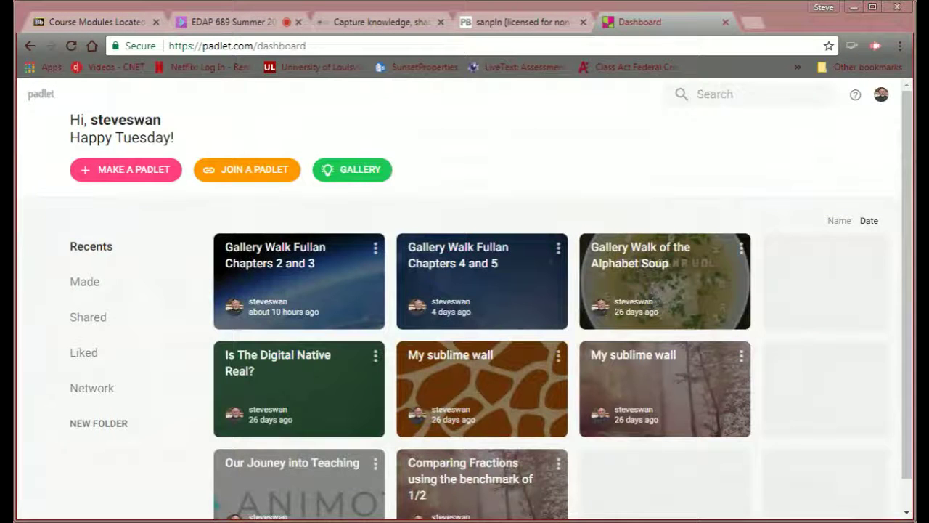
{"action": "scroll", "coordinate": [464, 301], "scroll_direction": "down", "scroll_amount": 1}
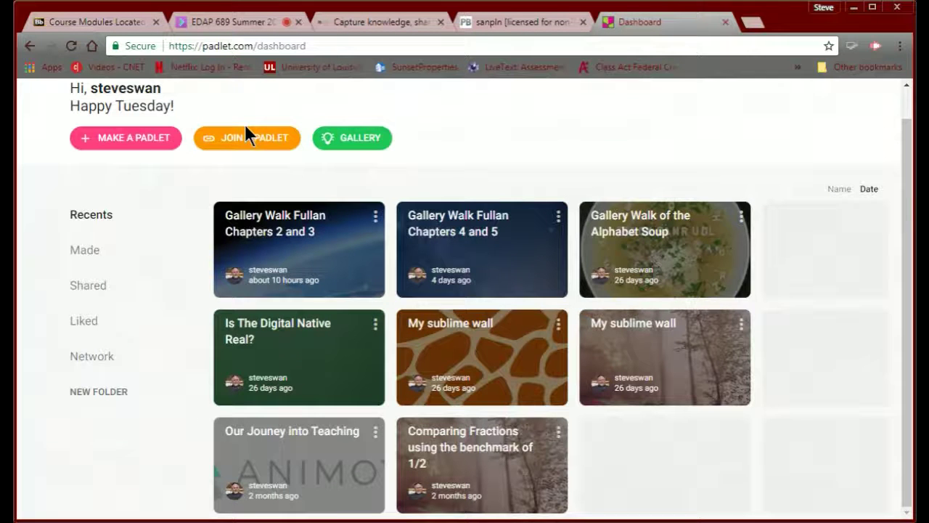
- Start a new padlet and browse the blank layouts: Wall, Canvas, Stream, Grid, Shelf, Backchannel
{"action": "left_click", "coordinate": [120, 142]}
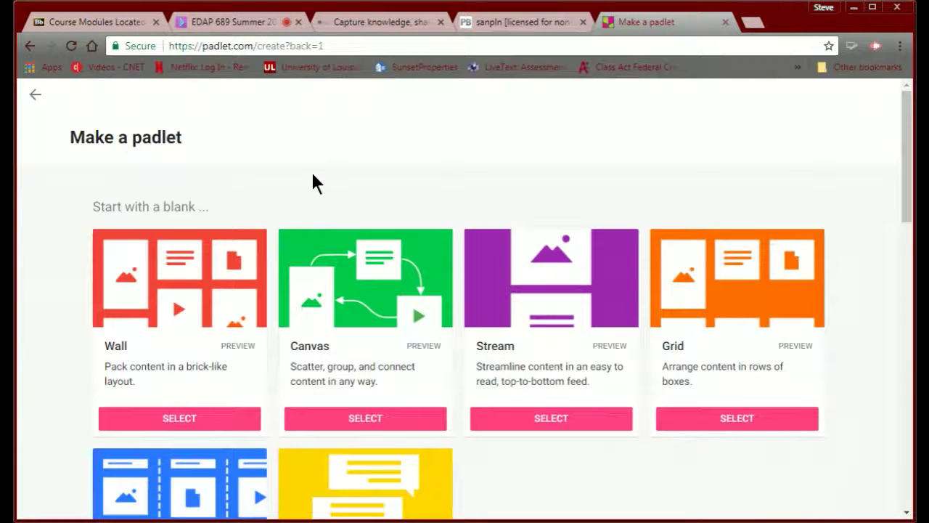
{"action": "scroll", "coordinate": [313, 173], "scroll_direction": "down", "scroll_amount": 1}
{"action": "scroll", "coordinate": [312, 175], "scroll_direction": "up", "scroll_amount": 1}
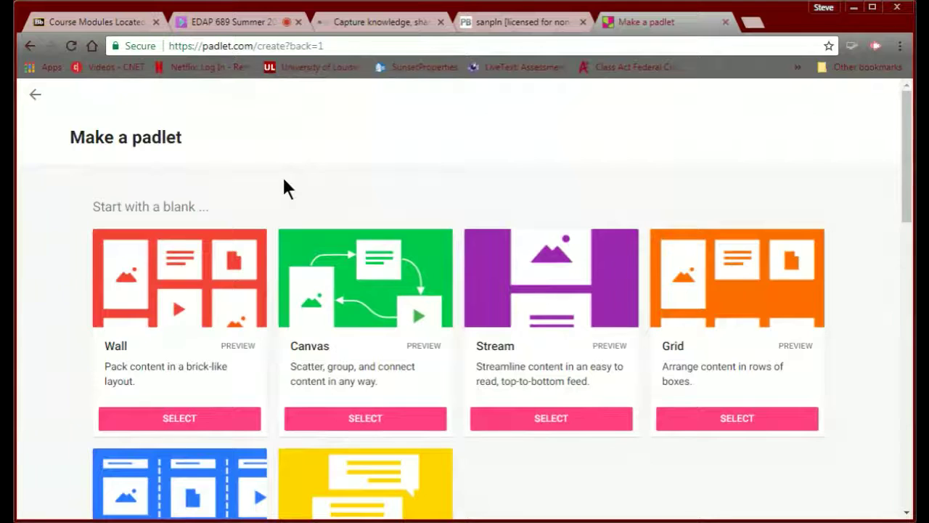
{"action": "scroll", "coordinate": [283, 179], "scroll_direction": "down", "scroll_amount": 3}
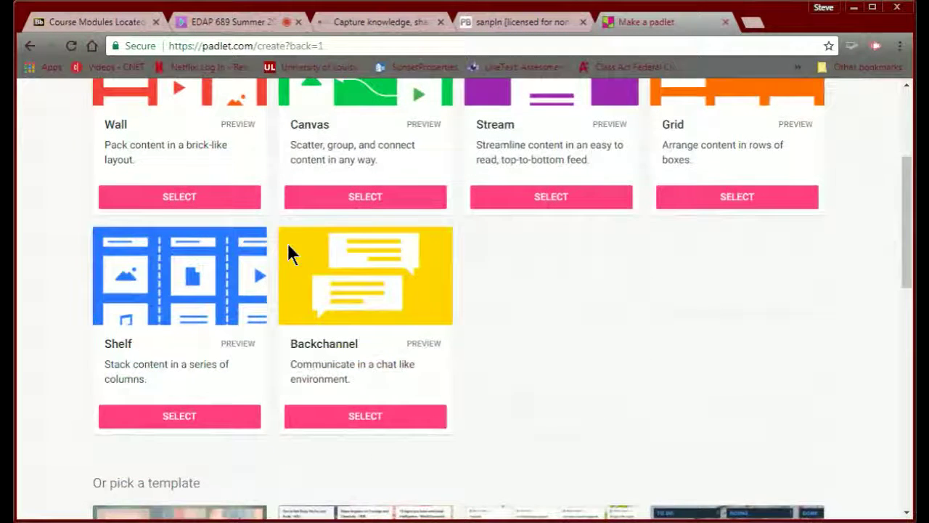
{"action": "scroll", "coordinate": [288, 247], "scroll_direction": "up", "scroll_amount": 1}
{"action": "scroll", "coordinate": [288, 247], "scroll_direction": "up", "scroll_amount": 2}
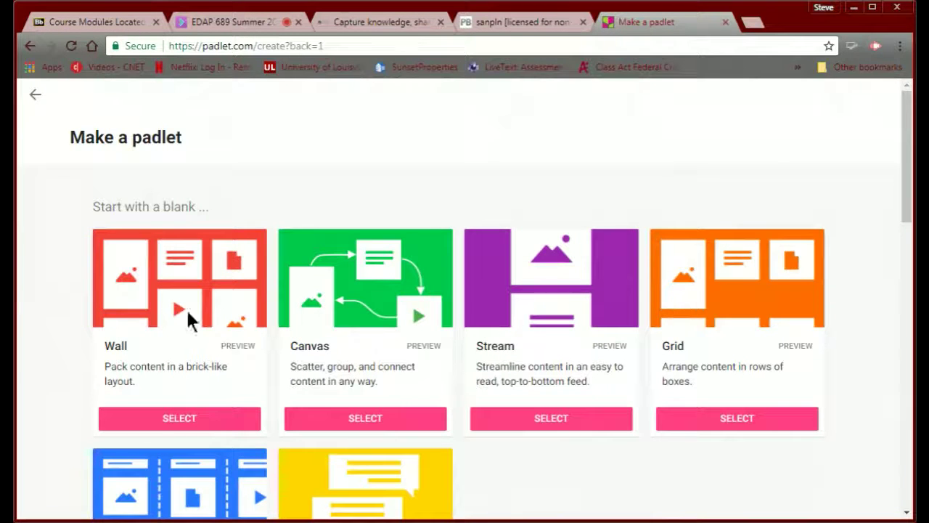
{"action": "scroll", "coordinate": [69, 457], "scroll_direction": "down", "scroll_amount": 1}
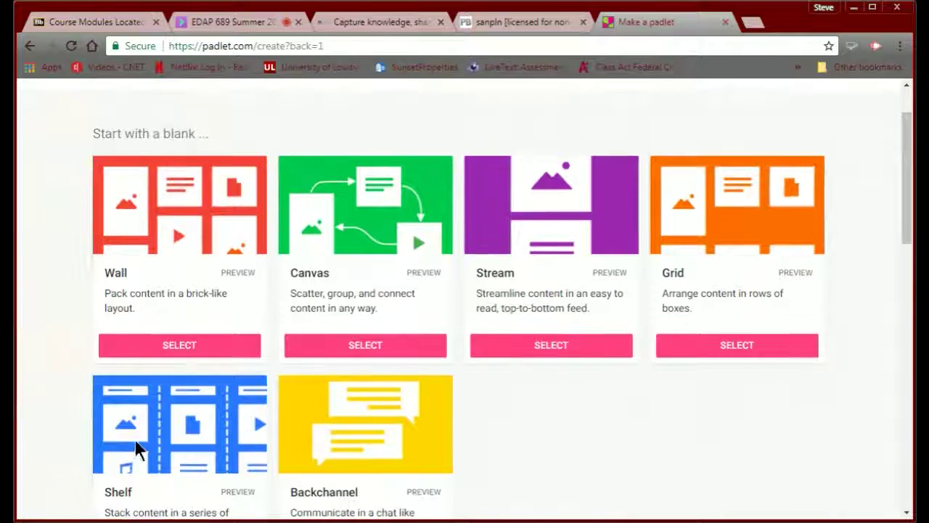
{"action": "scroll", "coordinate": [135, 442], "scroll_direction": "up", "scroll_amount": 1}
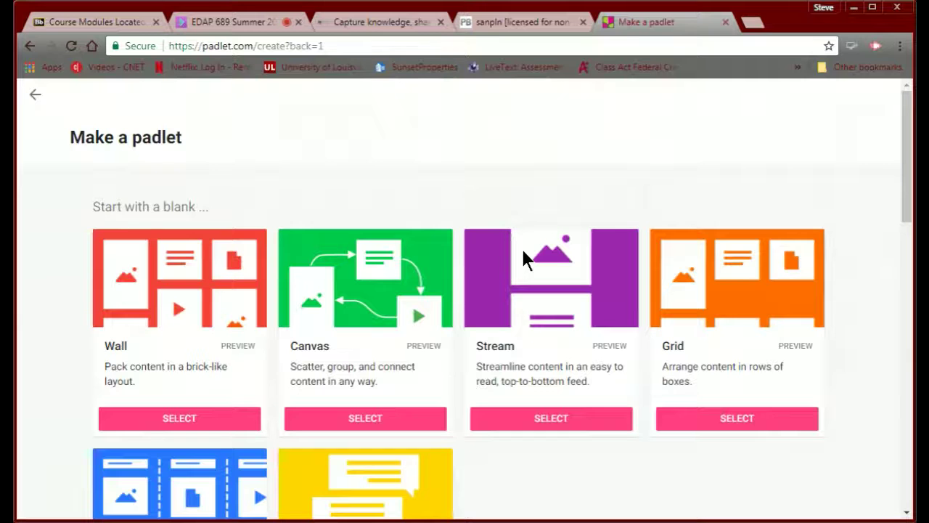
{"action": "scroll", "coordinate": [487, 312], "scroll_direction": "down", "scroll_amount": 2}
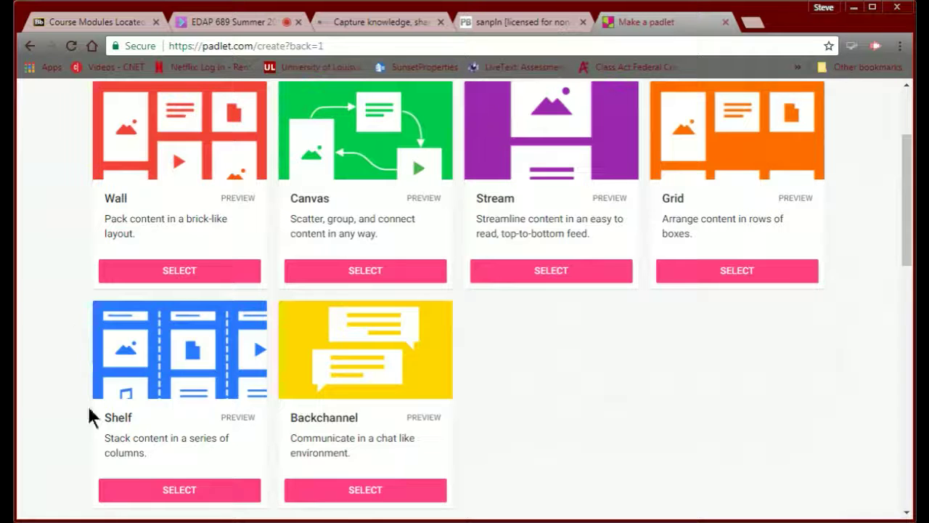
- Choose the Shelf layout and title the new padlet 'Swan PLN'
{"action": "left_click", "coordinate": [204, 497]}
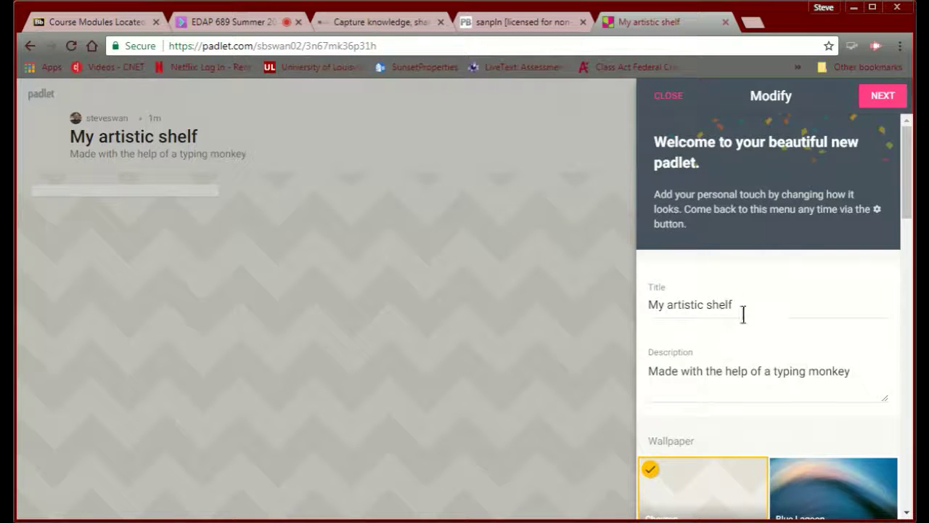
{"action": "left_click_drag", "start_coordinate": [743, 313], "coordinate": [602, 284]}
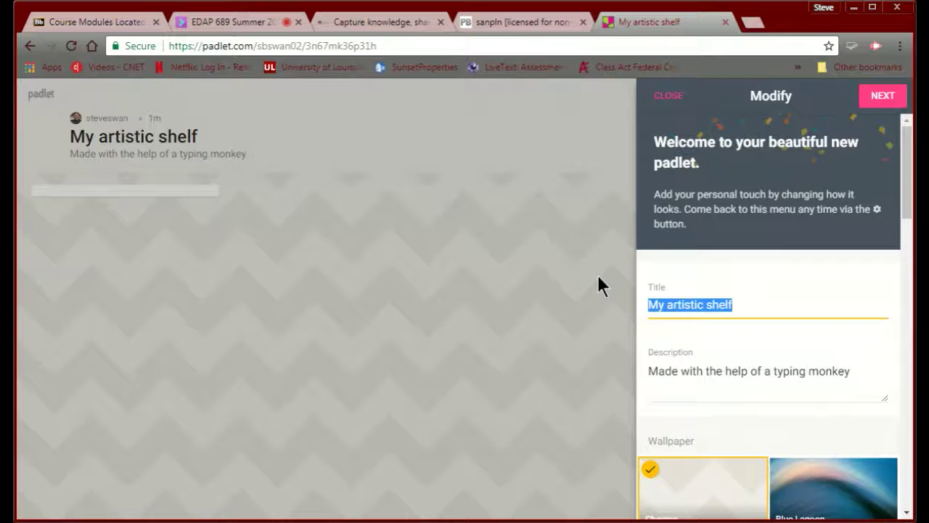
{"action": "type", "text": "Swan P"}
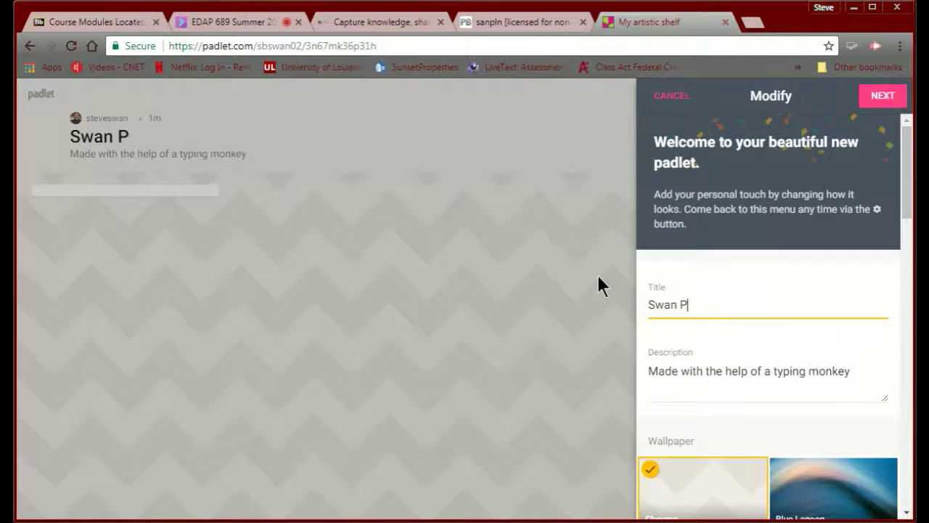
{"action": "type", "text": "LN"}
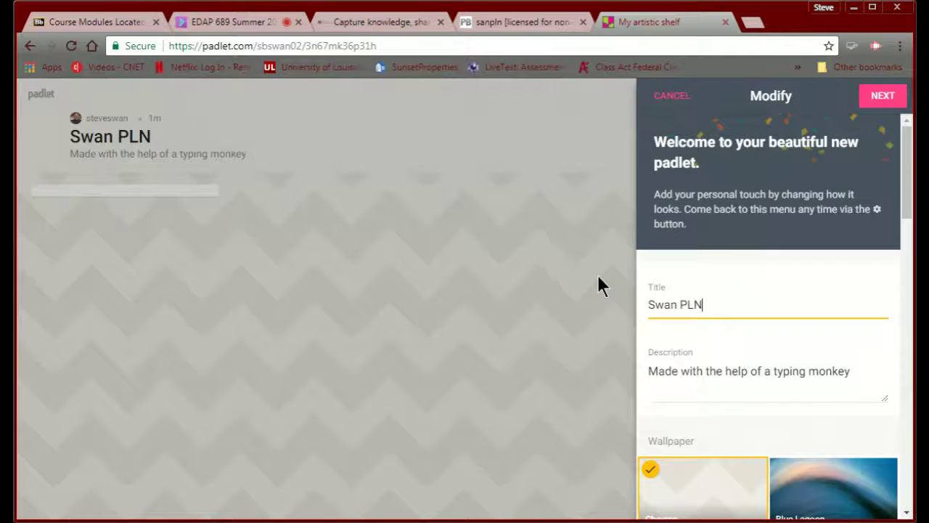
- Set the description to 'Ask you questions or share resources here.'
{"action": "left_click_drag", "start_coordinate": [856, 371], "coordinate": [605, 354]}
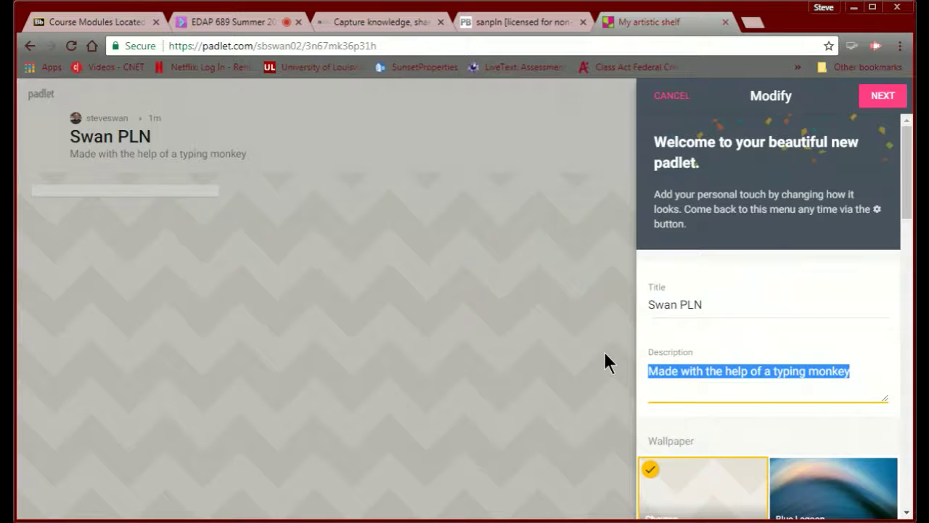
{"action": "type", "text": "Ask yo"}
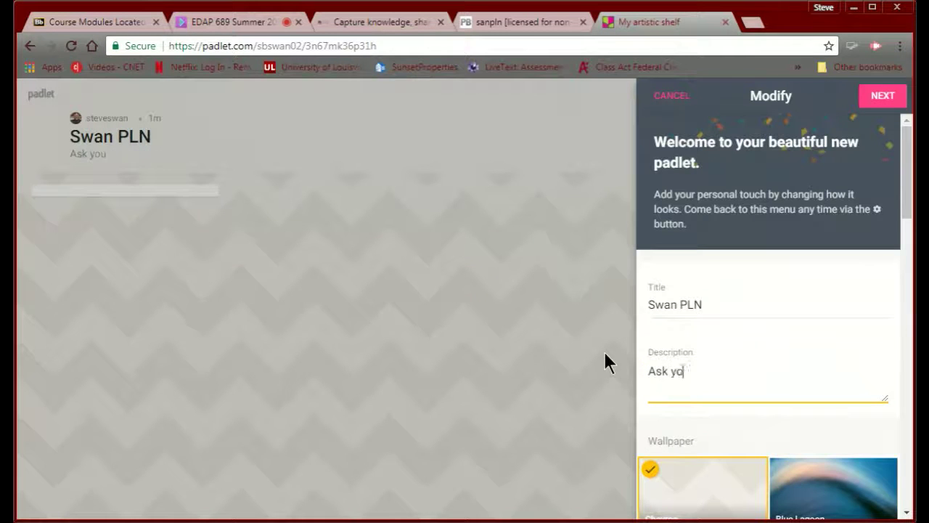
{"action": "type", "text": "u quest"}
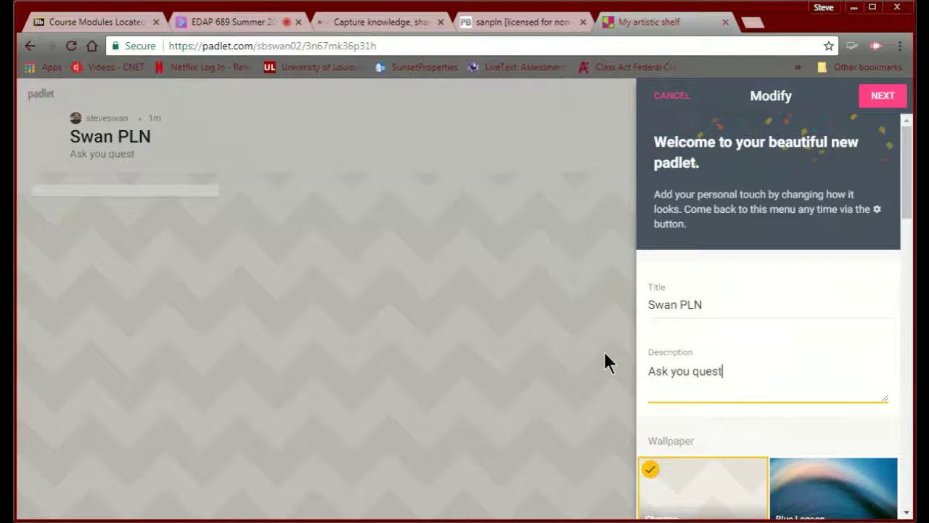
{"action": "type", "text": "ions or share"}
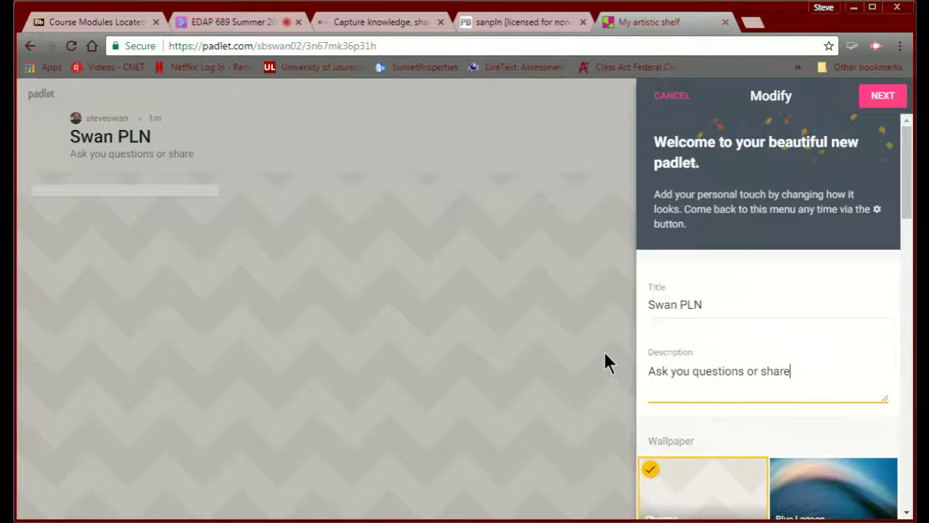
{"action": "type", "text": " here."}
{"action": "left_click", "coordinate": [794, 370]}
{"action": "type", "text": "resourc"}
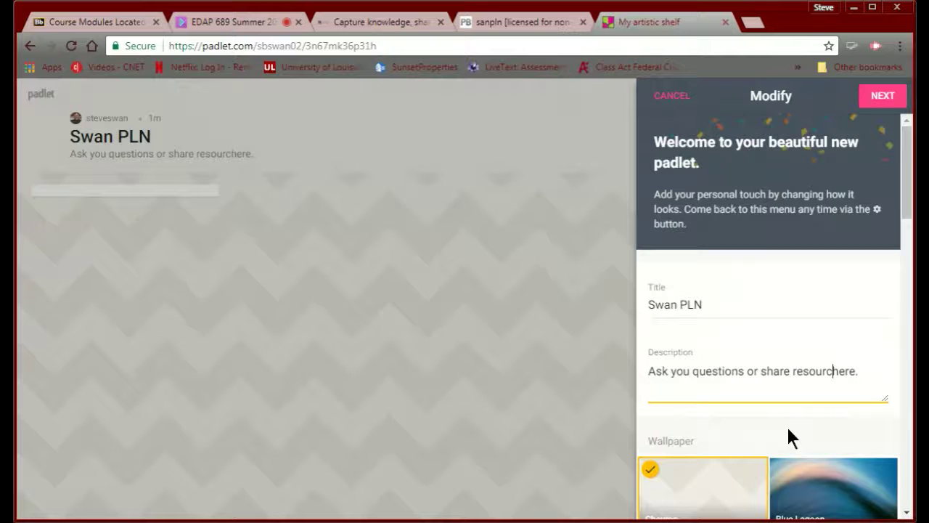
{"action": "type", "text": "es"}
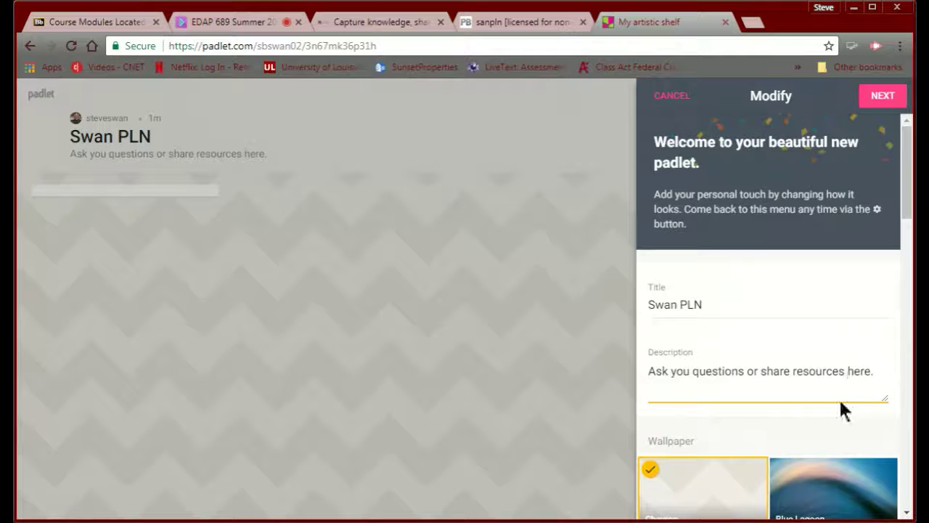
{"action": "left_click", "coordinate": [879, 371]}
{"action": "key", "text": "BackSpace"}
{"action": "type", "text": "."}
{"action": "scroll", "coordinate": [784, 439], "scroll_direction": "down", "scroll_amount": 3}
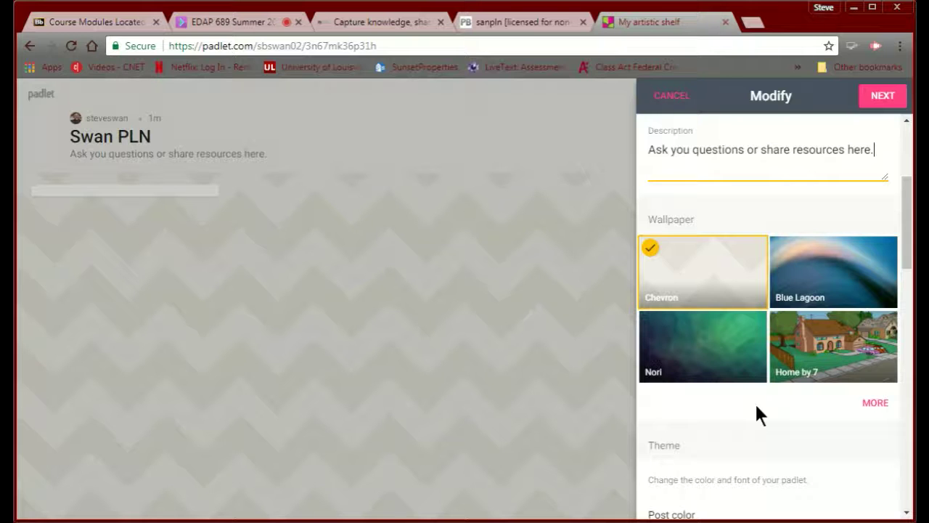
- Replace the board's Chevron wallpaper with the Windmill image from the full wallpaper gallery
{"action": "left_click", "coordinate": [882, 403]}
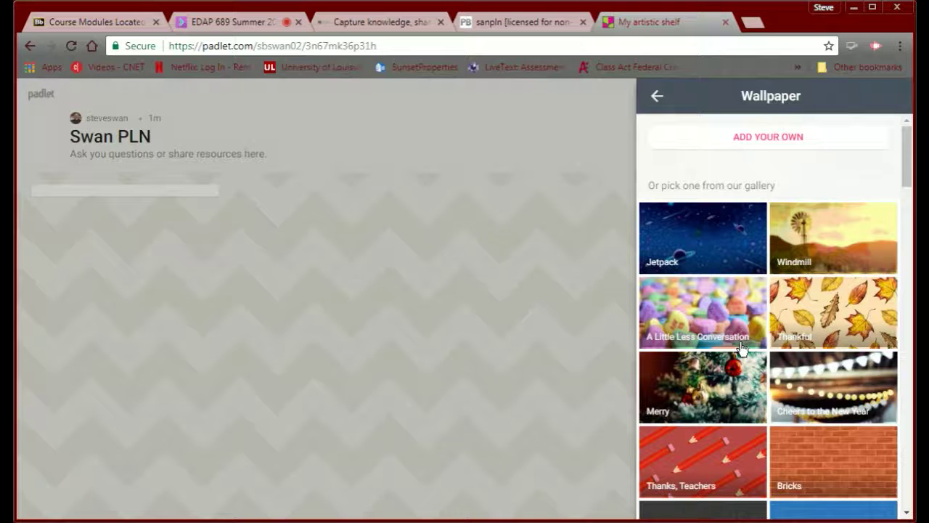
{"action": "scroll", "coordinate": [741, 349], "scroll_direction": "down", "scroll_amount": 1}
{"action": "scroll", "coordinate": [741, 350], "scroll_direction": "down", "scroll_amount": 1}
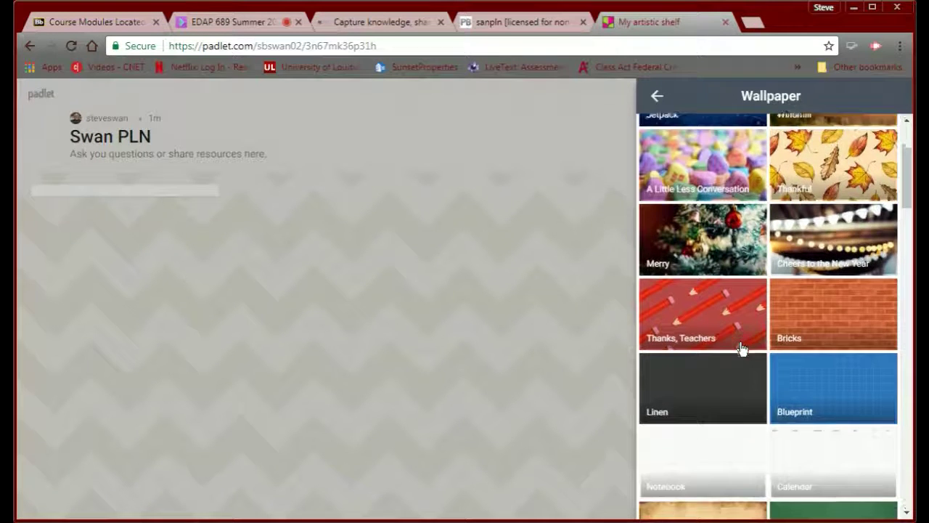
{"action": "scroll", "coordinate": [741, 349], "scroll_direction": "down", "scroll_amount": 5}
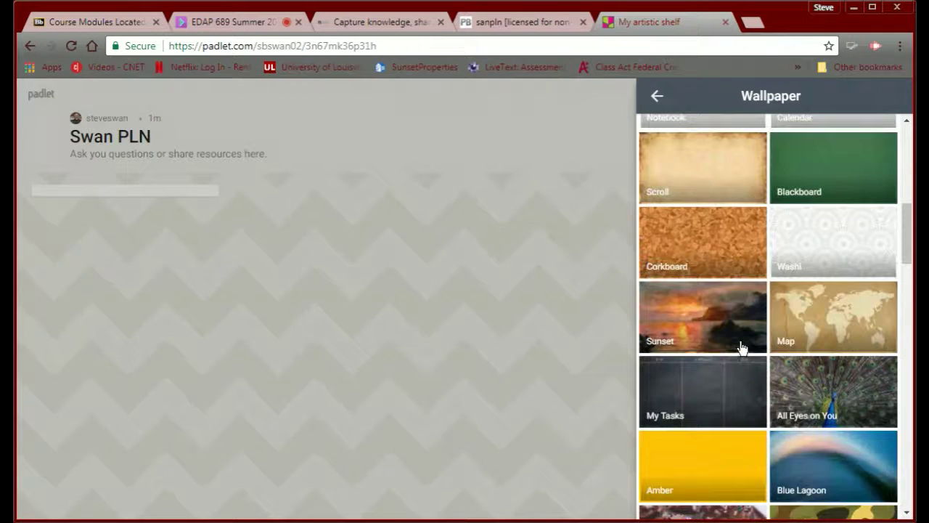
{"action": "scroll", "coordinate": [741, 349], "scroll_direction": "down", "scroll_amount": 2}
{"action": "scroll", "coordinate": [741, 349], "scroll_direction": "down", "scroll_amount": 2}
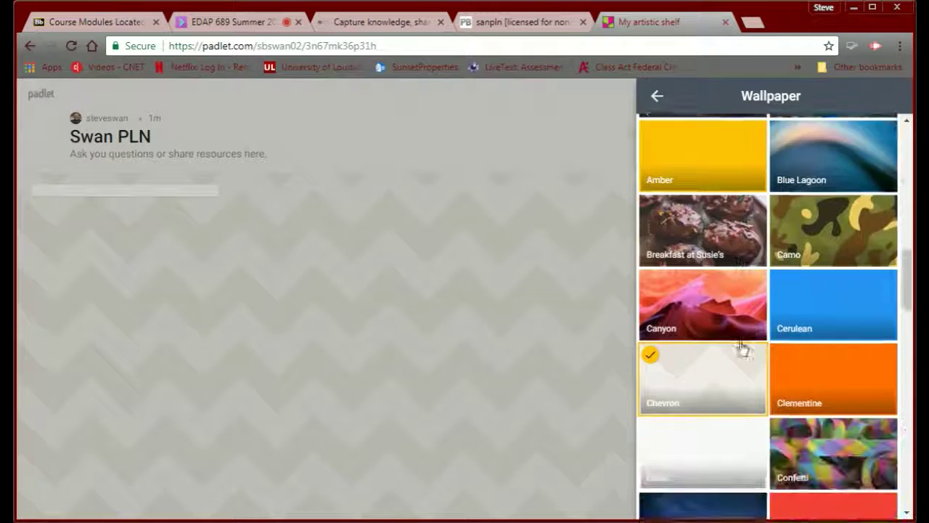
{"action": "scroll", "coordinate": [741, 349], "scroll_direction": "down", "scroll_amount": 3}
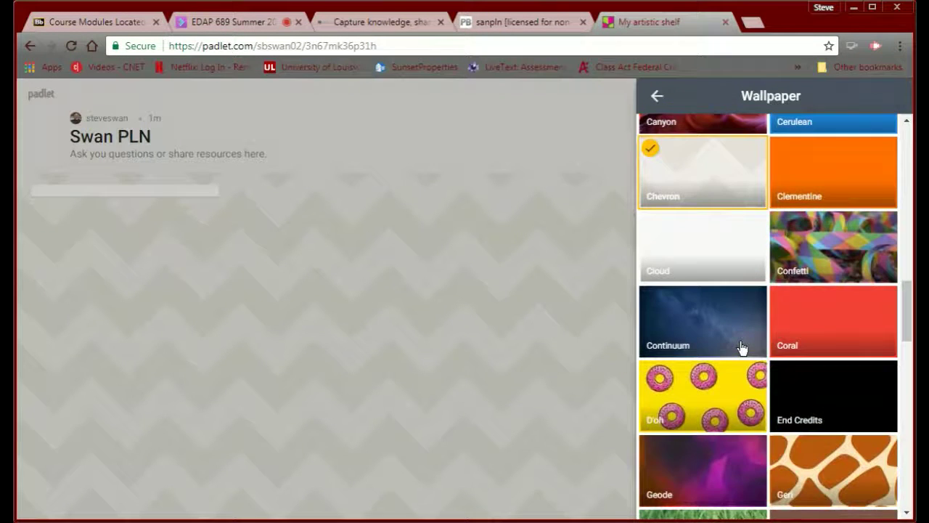
{"action": "scroll", "coordinate": [741, 349], "scroll_direction": "up", "scroll_amount": 15}
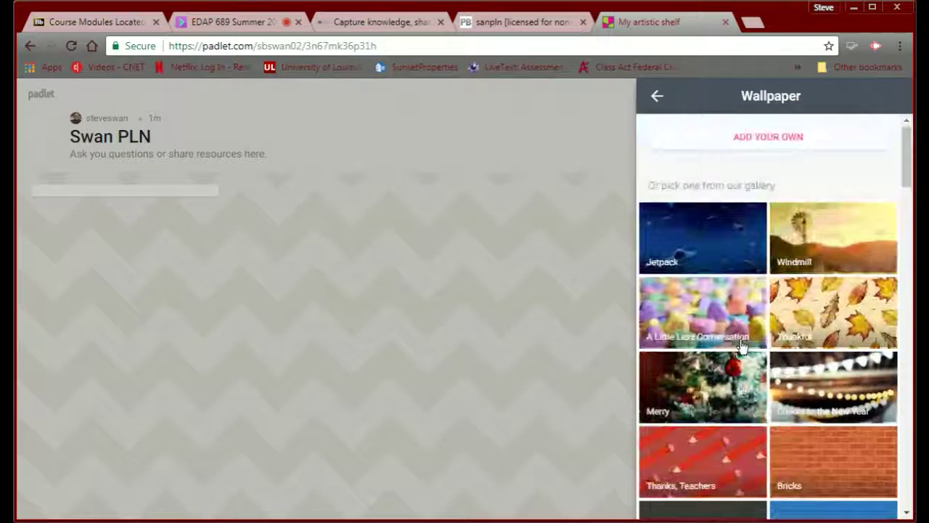
{"action": "left_click", "coordinate": [838, 236]}
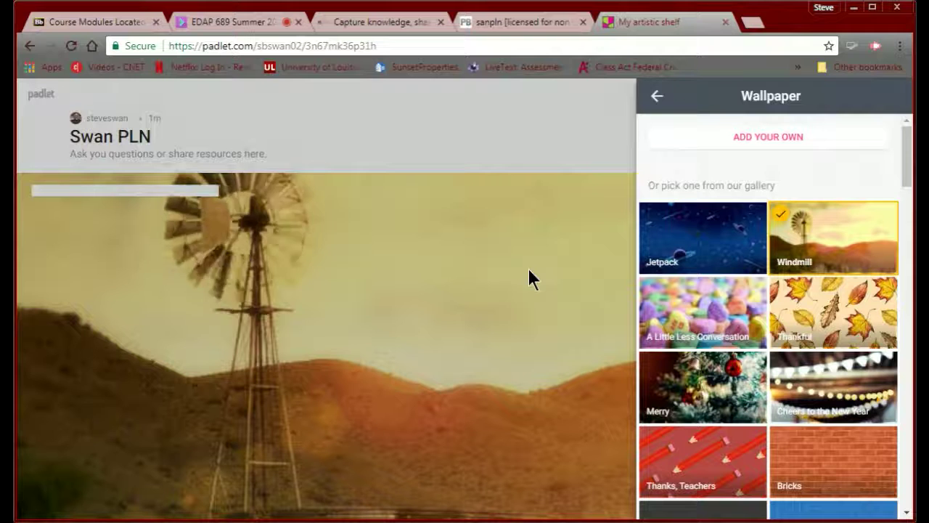
{"action": "left_click", "coordinate": [656, 98]}
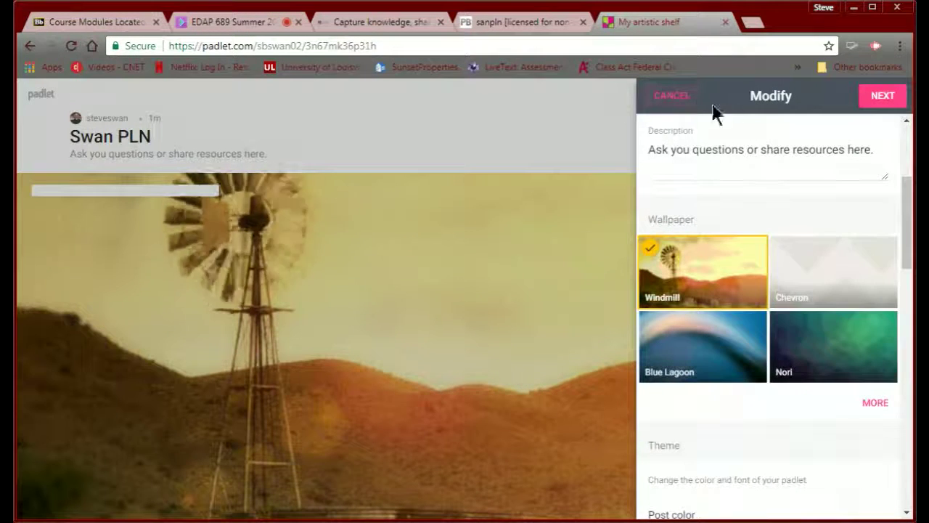
- Set the Swan PLN board's privacy to Public with visitors kept at Can write
{"action": "left_click", "coordinate": [877, 99]}
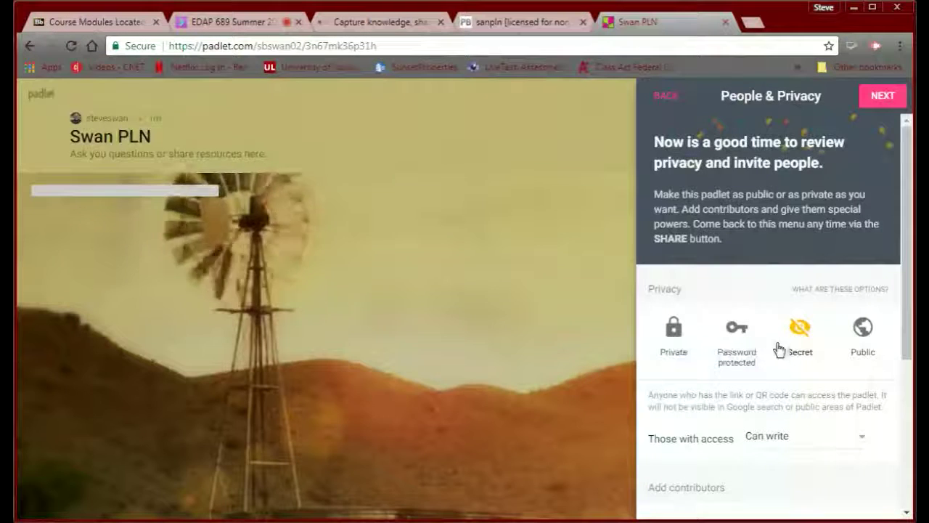
{"action": "left_click", "coordinate": [862, 332]}
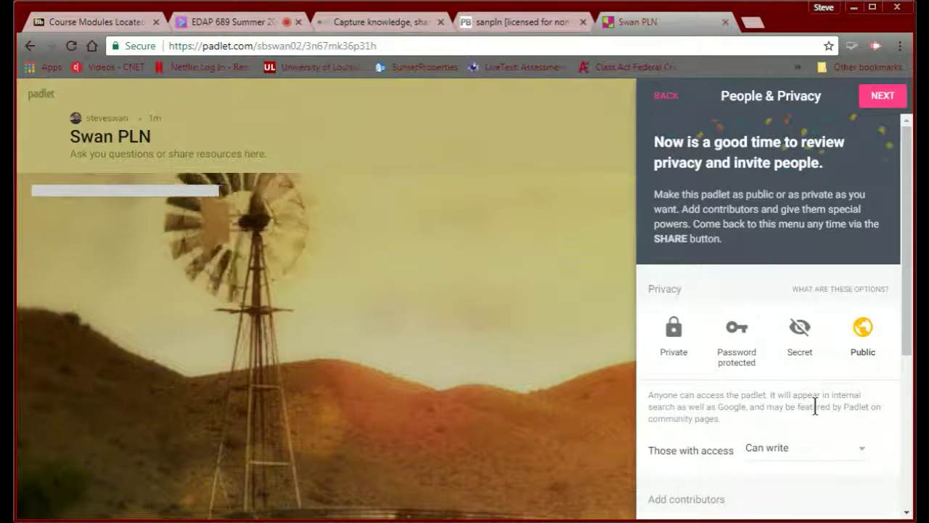
{"action": "scroll", "coordinate": [815, 404], "scroll_direction": "down", "scroll_amount": 2}
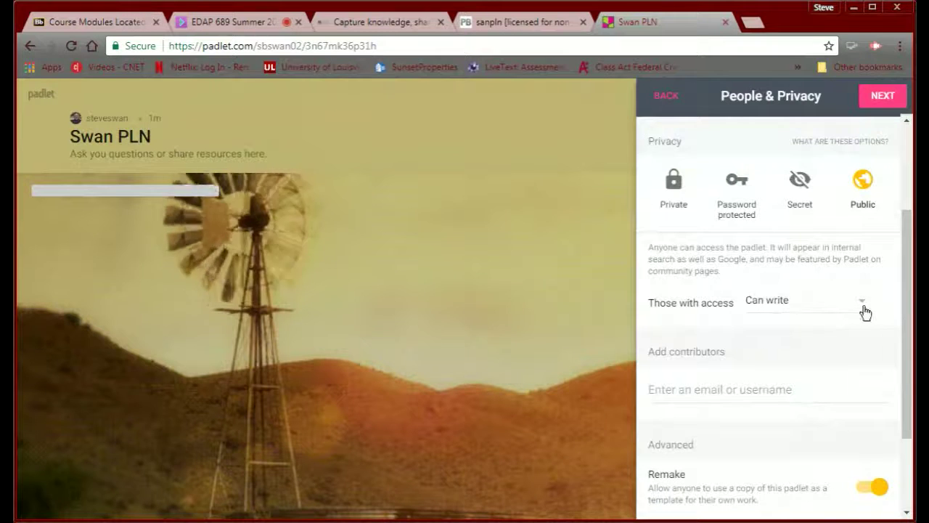
{"action": "left_click", "coordinate": [862, 304]}
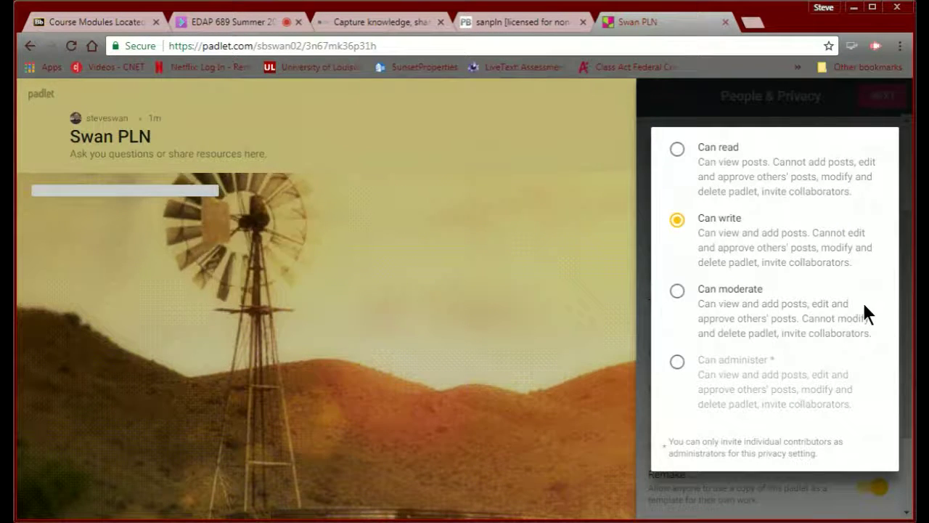
{"action": "left_click", "coordinate": [679, 221]}
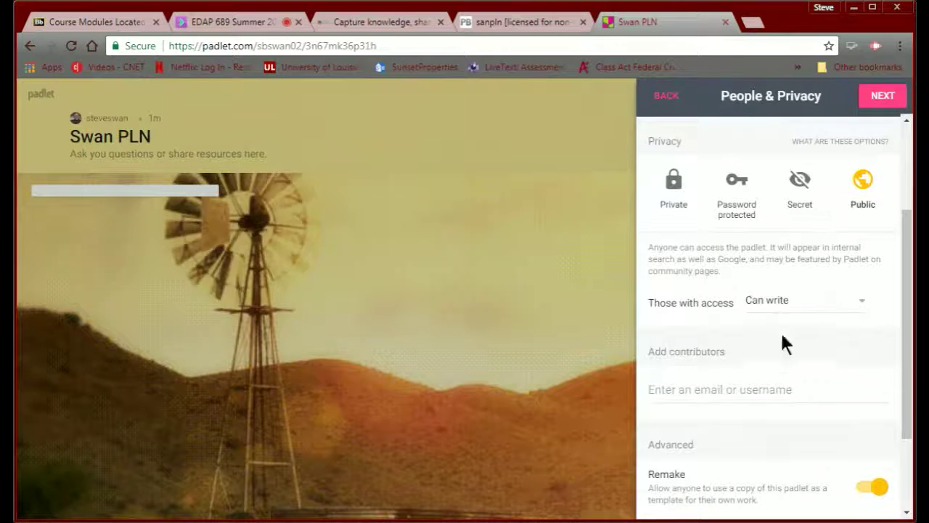
{"action": "scroll", "coordinate": [747, 279], "scroll_direction": "down", "scroll_amount": 2}
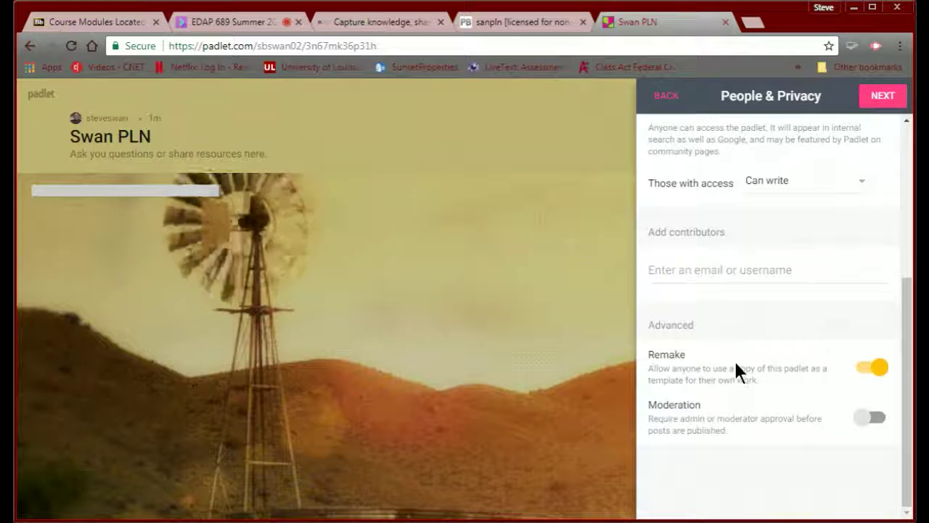
{"action": "scroll", "coordinate": [733, 359], "scroll_direction": "up", "scroll_amount": 4}
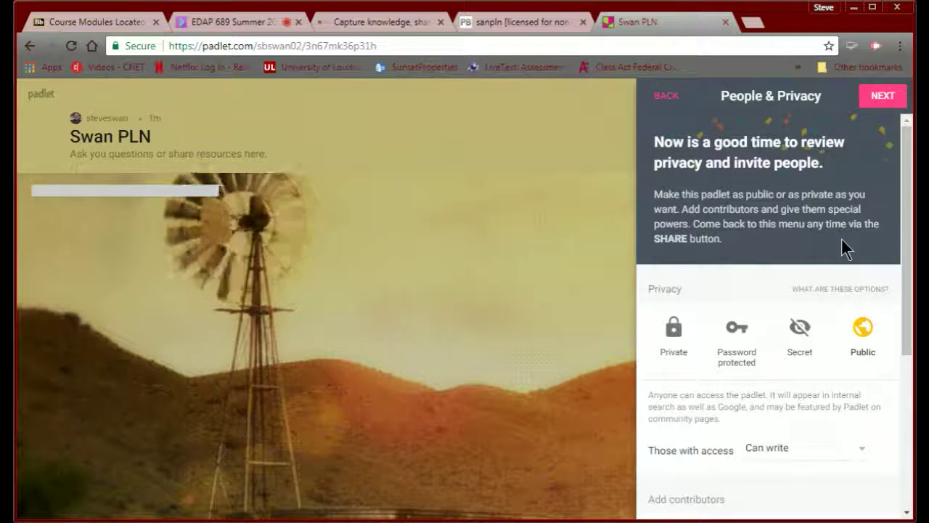
{"action": "scroll", "coordinate": [842, 241], "scroll_direction": "down", "scroll_amount": 1}
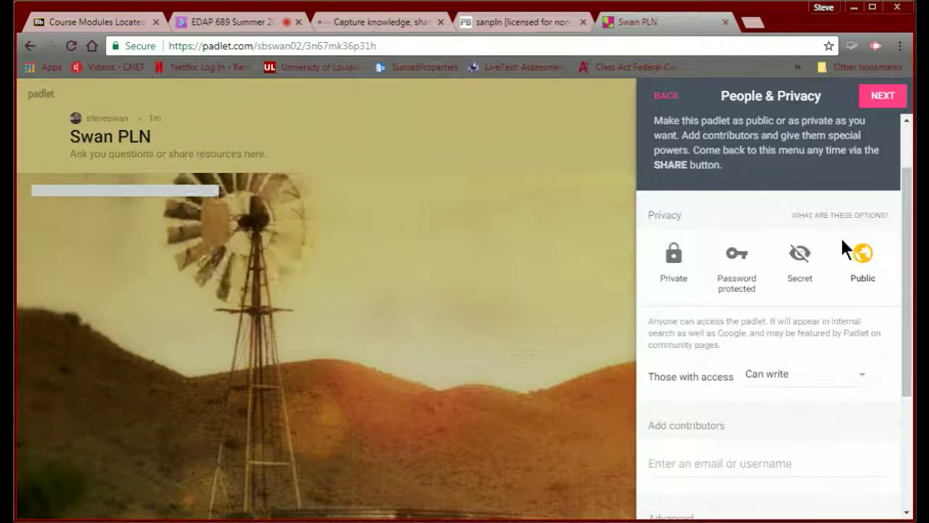
{"action": "left_click", "coordinate": [888, 102]}
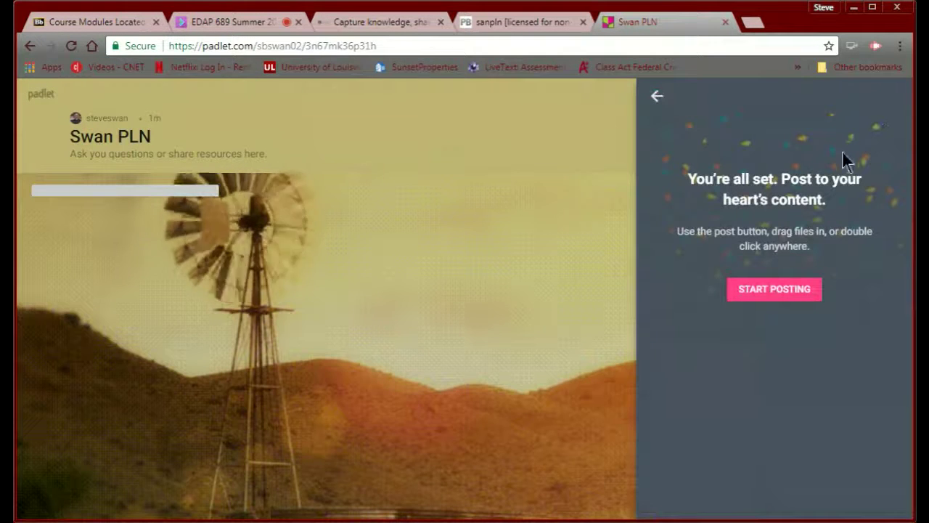
- Return to the board from setup and try naming the first column 'Twitter Resources'
{"action": "left_click", "coordinate": [771, 289]}
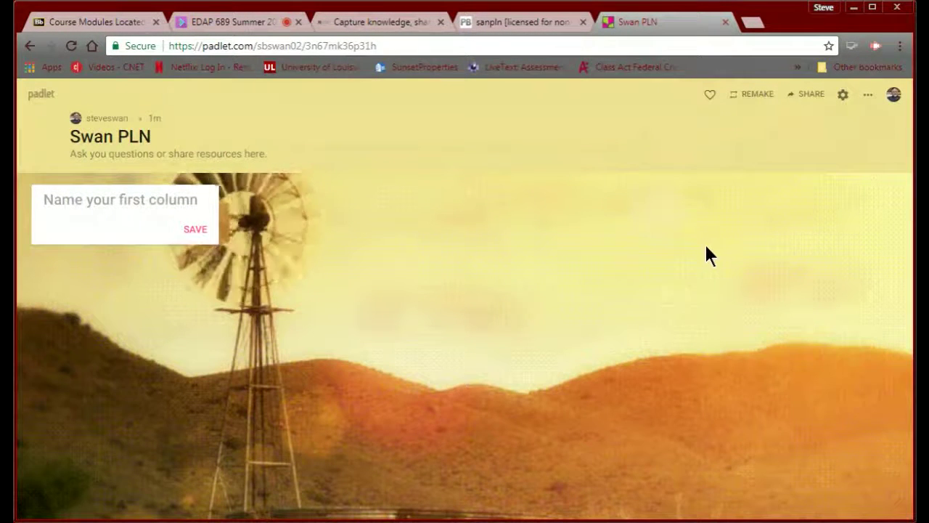
{"action": "left_click", "coordinate": [810, 97]}
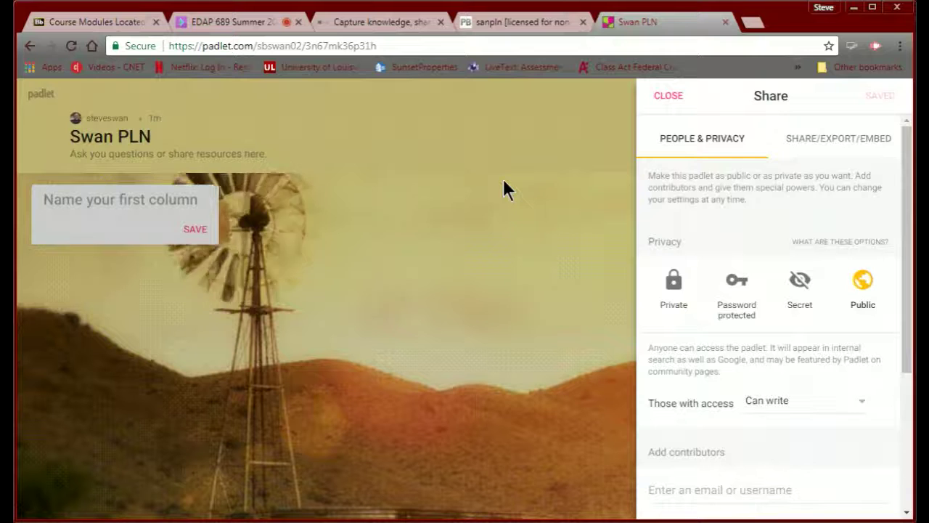
{"action": "type", "text": "T"}
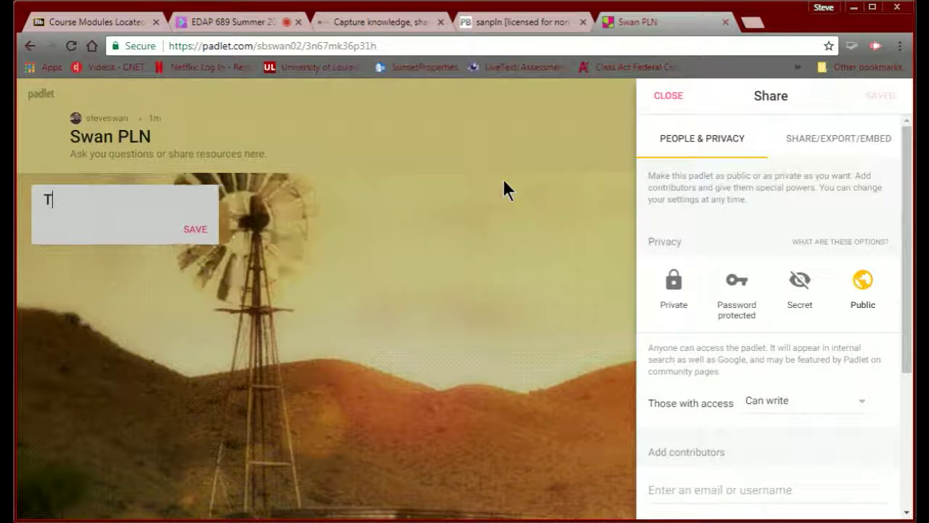
{"action": "type", "text": "witte"}
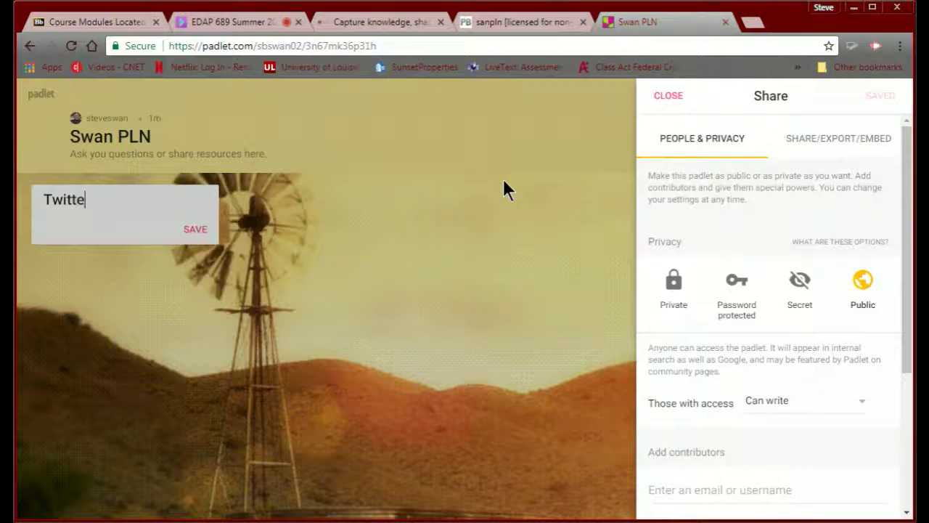
{"action": "type", "text": "r Resou"}
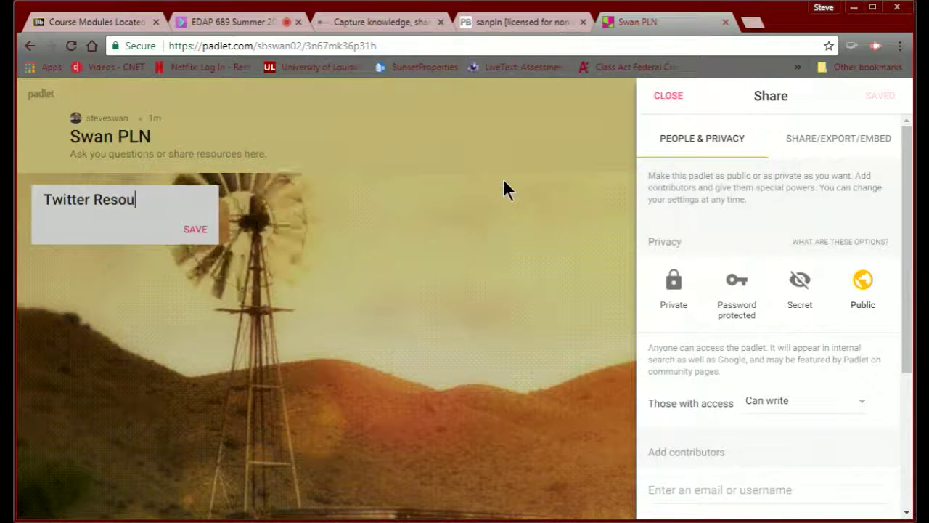
{"action": "type", "text": "rces"}
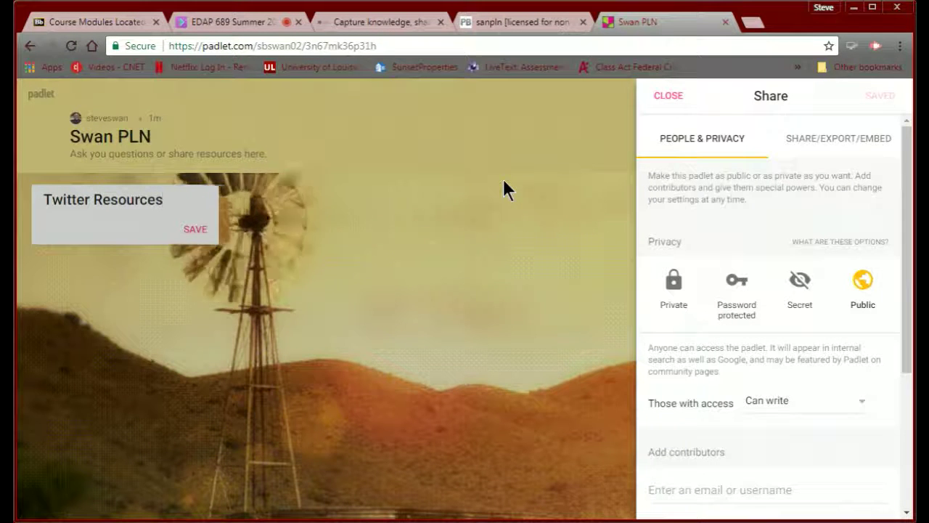
{"action": "left_click", "coordinate": [194, 229]}
{"action": "left_click", "coordinate": [194, 229]}
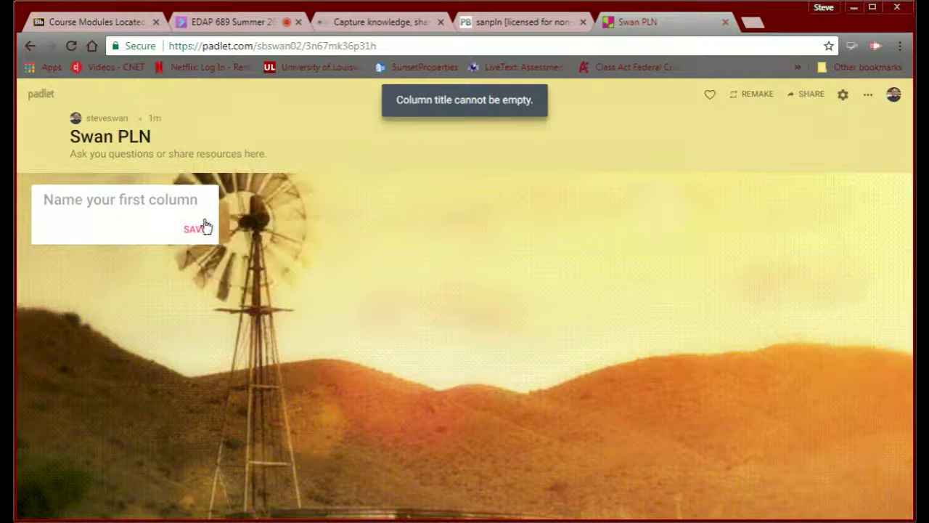
{"action": "left_click", "coordinate": [182, 206]}
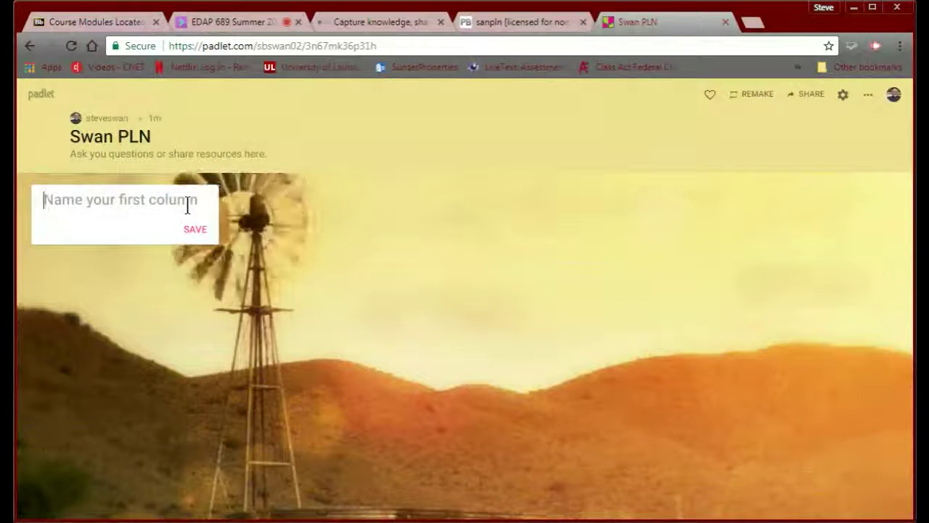
- Name the board's columns Twitter, RSS, Pinterest and 'Your Resource'
{"action": "type", "text": "Twi"}
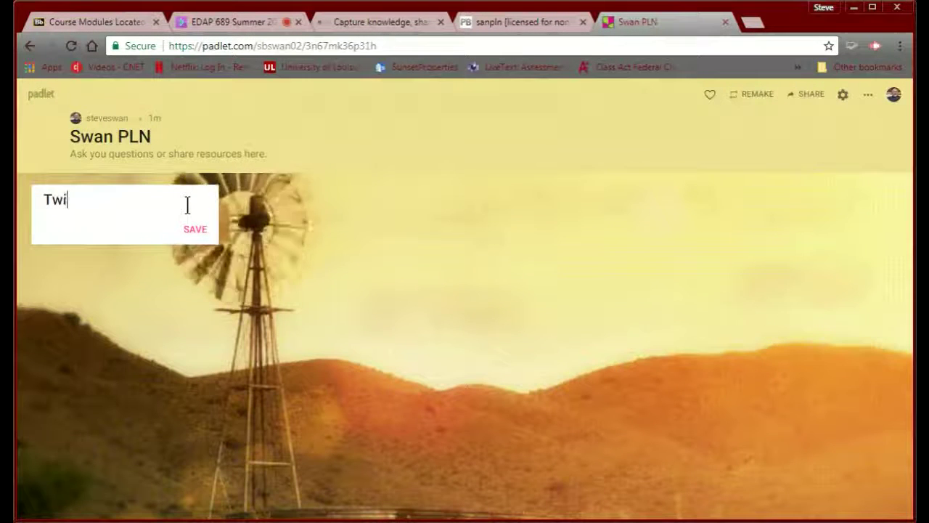
{"action": "type", "text": "tter"}
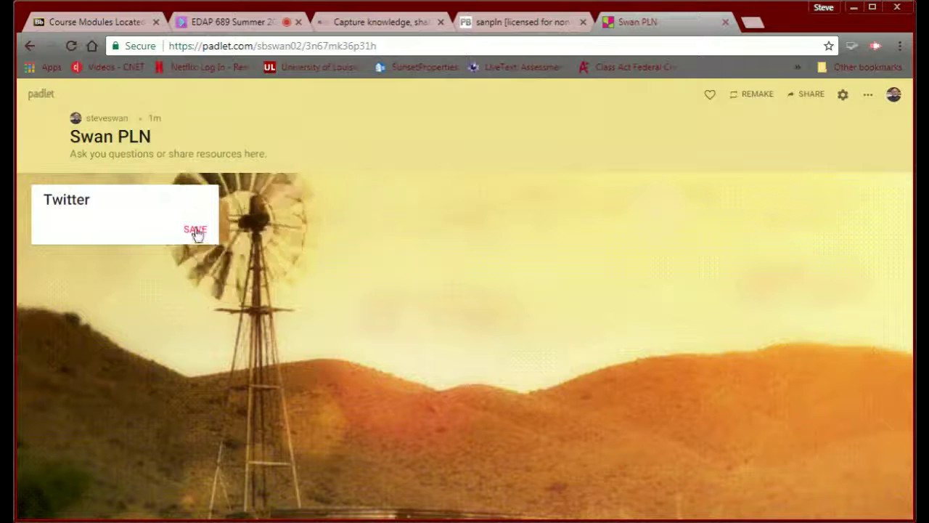
{"action": "left_click", "coordinate": [190, 231]}
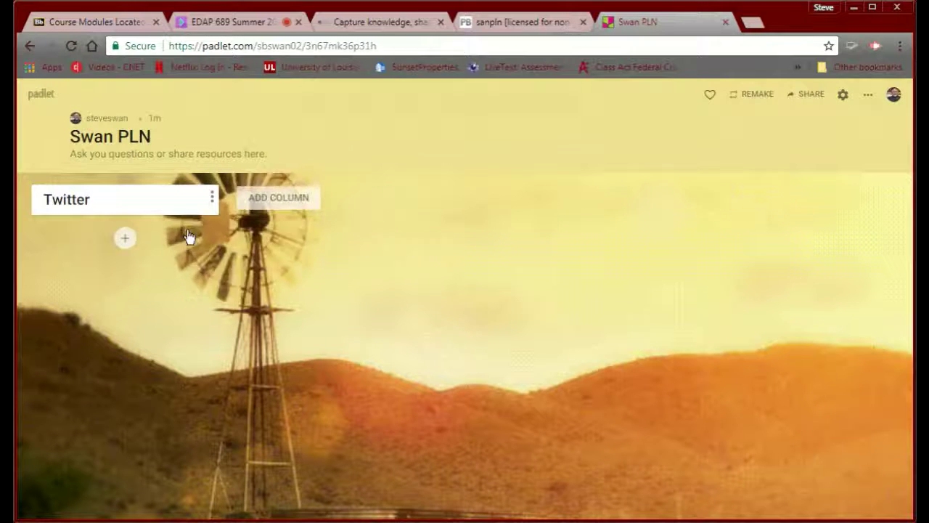
{"action": "left_click", "coordinate": [267, 207]}
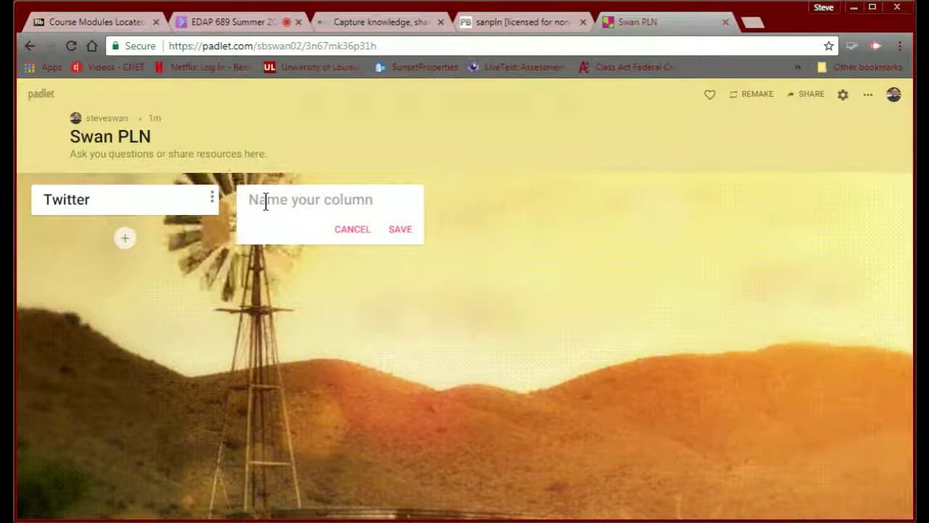
{"action": "type", "text": "RS"}
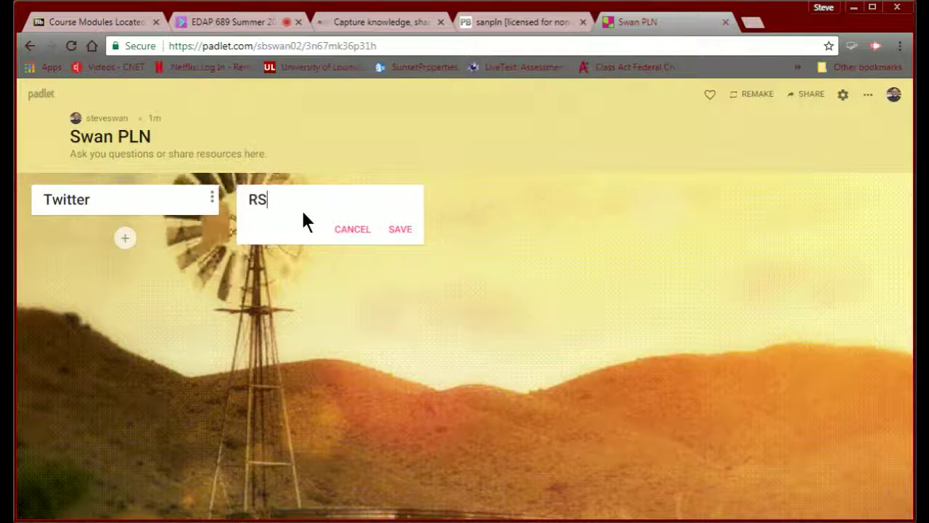
{"action": "type", "text": "S"}
{"action": "left_click", "coordinate": [396, 229]}
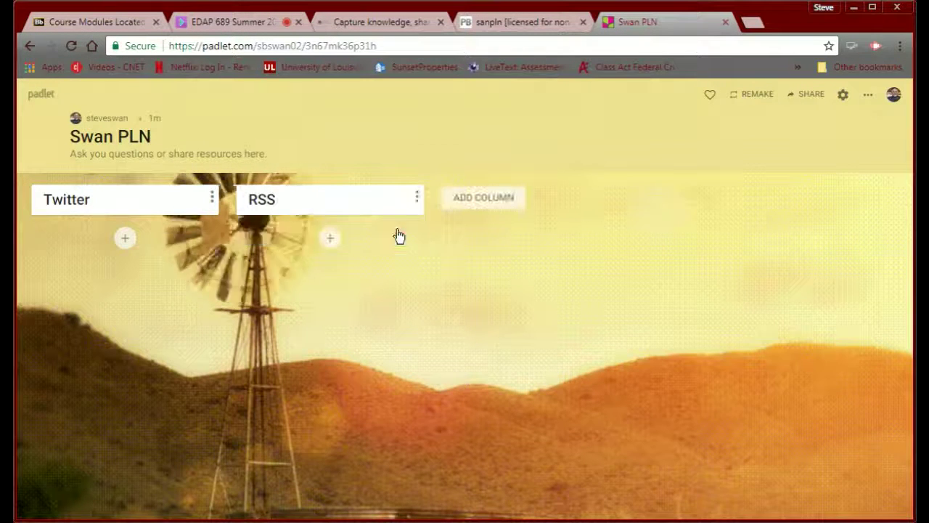
{"action": "left_click", "coordinate": [464, 199]}
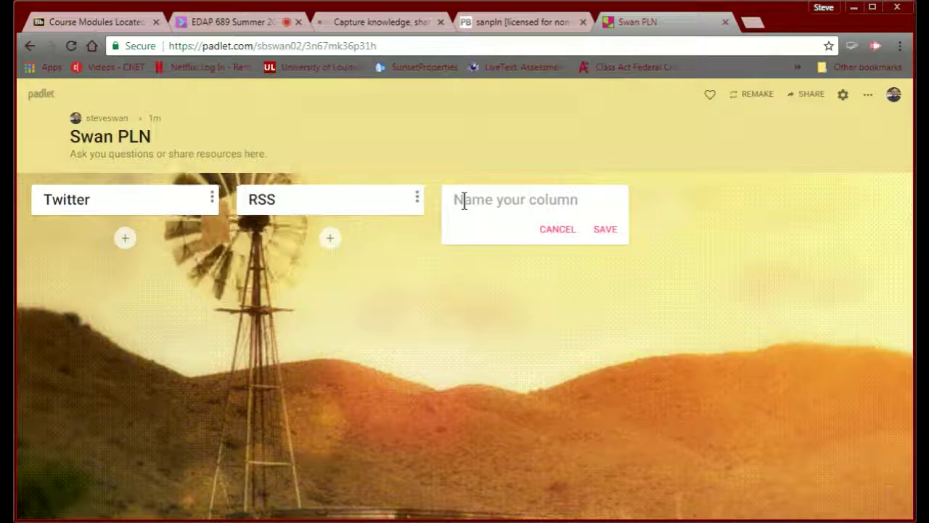
{"action": "type", "text": "Pinte"}
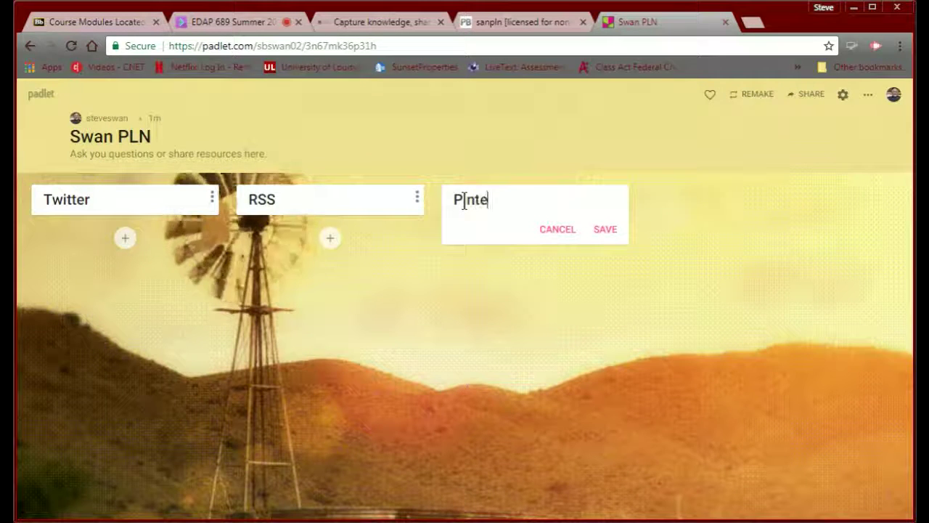
{"action": "type", "text": "rest"}
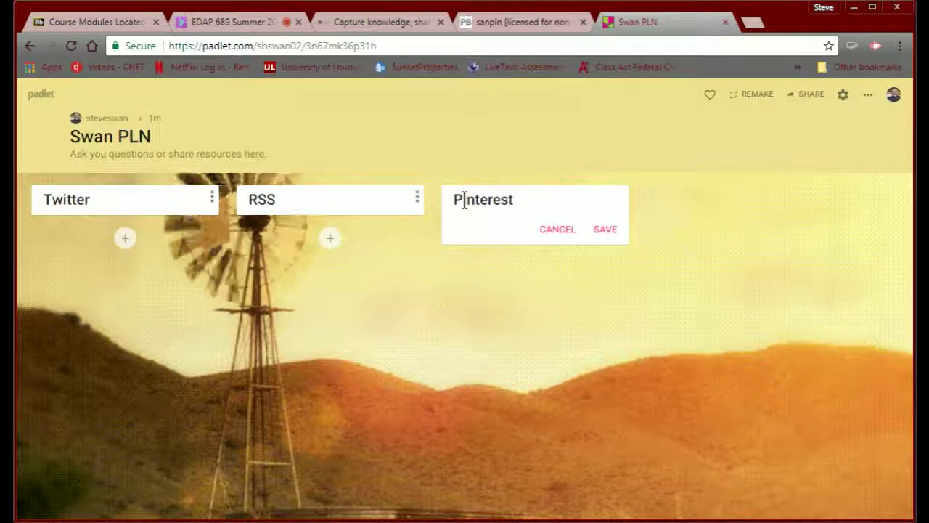
{"action": "left_click", "coordinate": [606, 230]}
{"action": "left_click", "coordinate": [674, 206]}
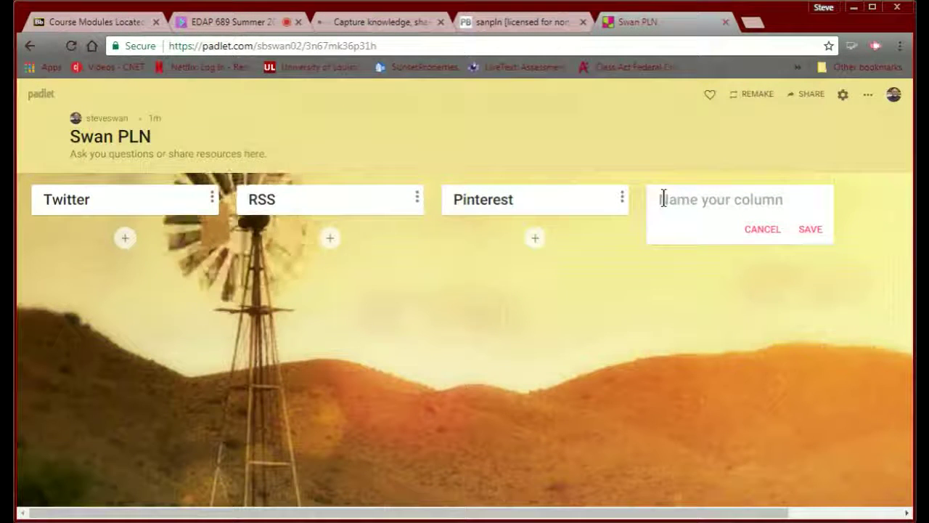
{"action": "type", "text": "Your"}
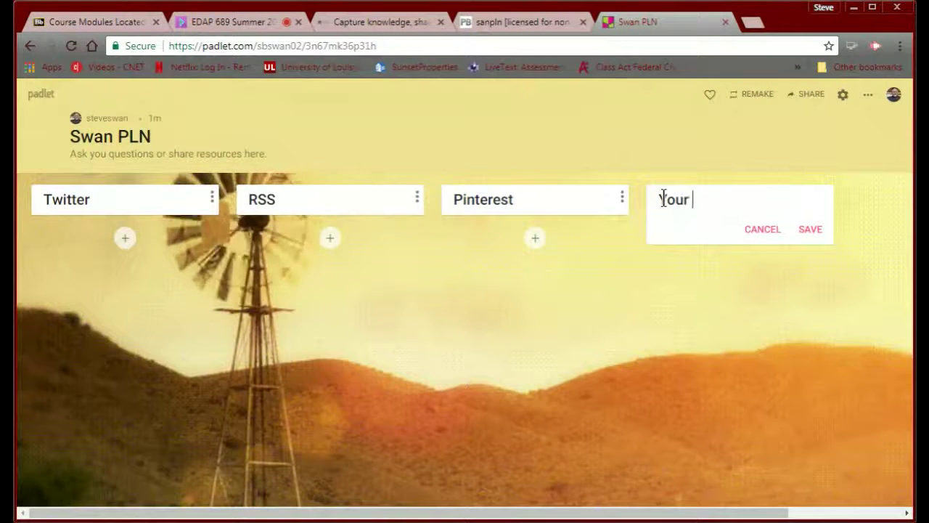
{"action": "type", "text": " Resources"}
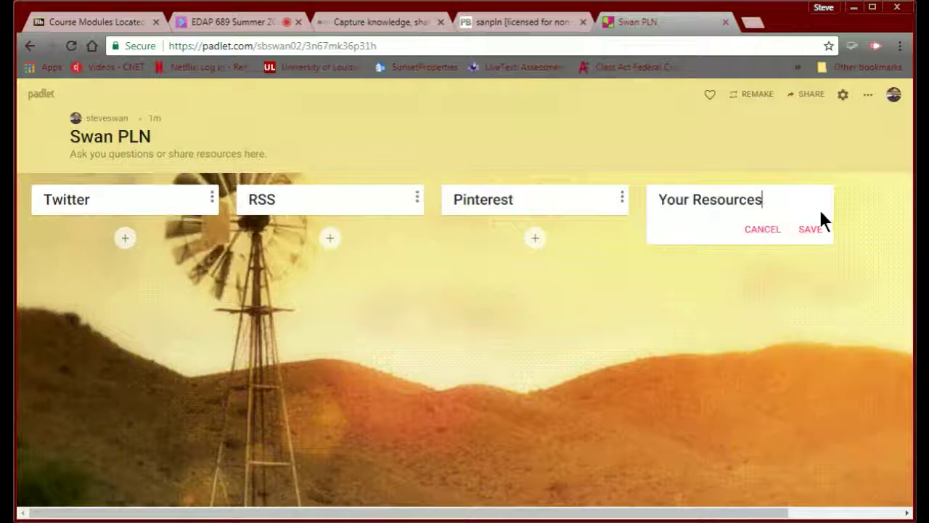
{"action": "left_click", "coordinate": [814, 236]}
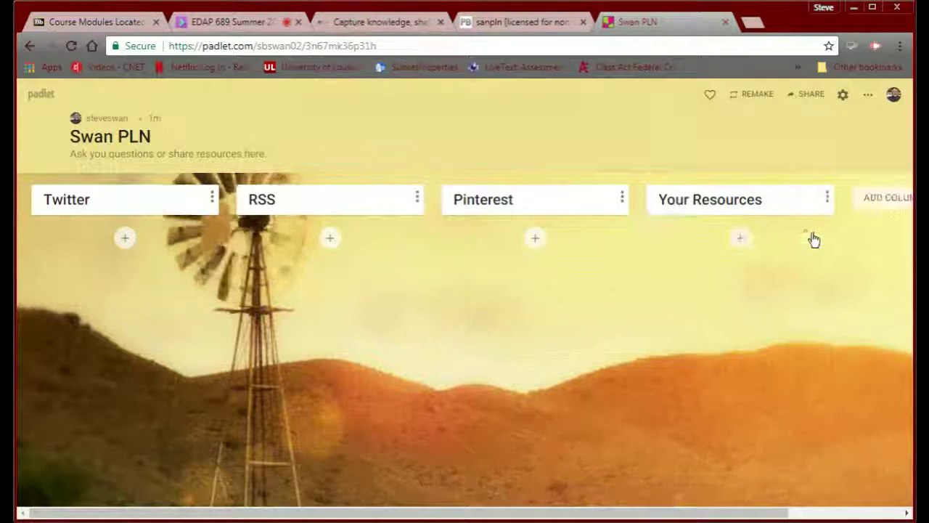
- Copy the padlet's Embed in your blog code, then return to the wiki FrontPage editor
{"action": "left_click", "coordinate": [806, 99]}
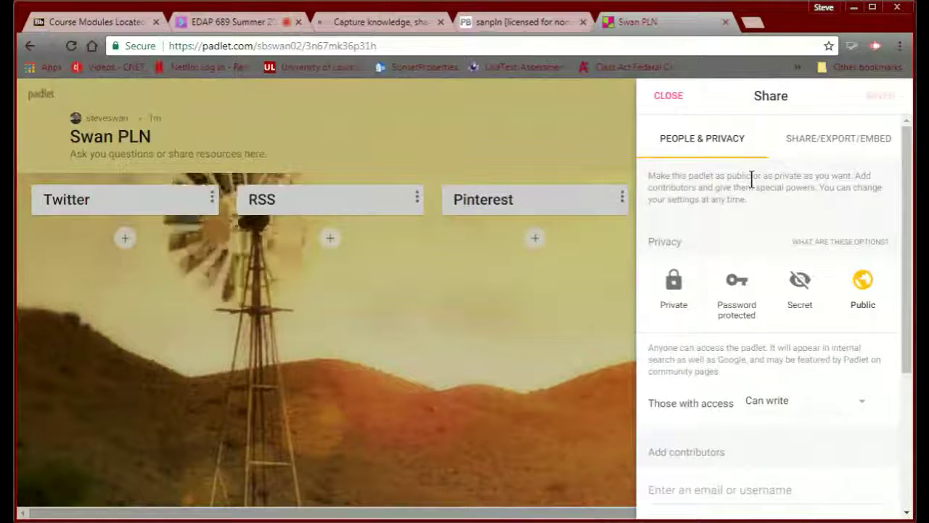
{"action": "left_click", "coordinate": [818, 145]}
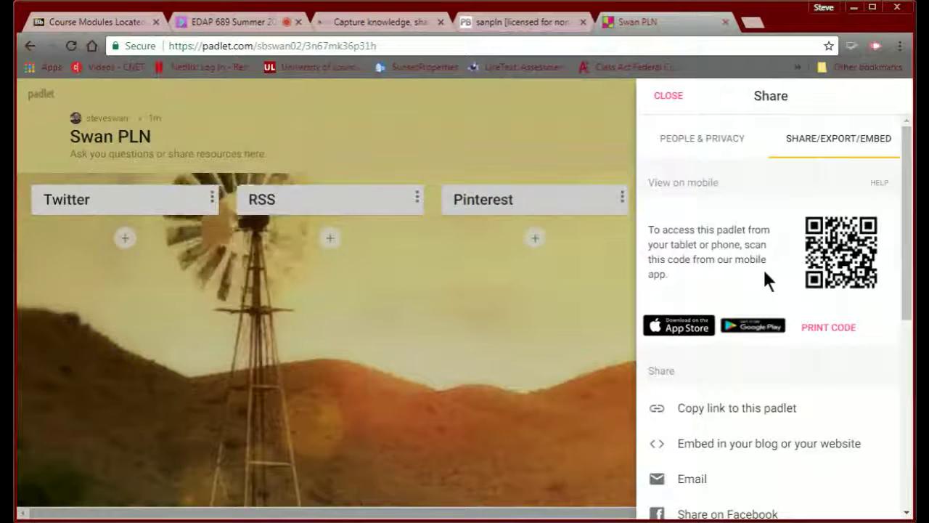
{"action": "scroll", "coordinate": [762, 272], "scroll_direction": "down", "scroll_amount": 1}
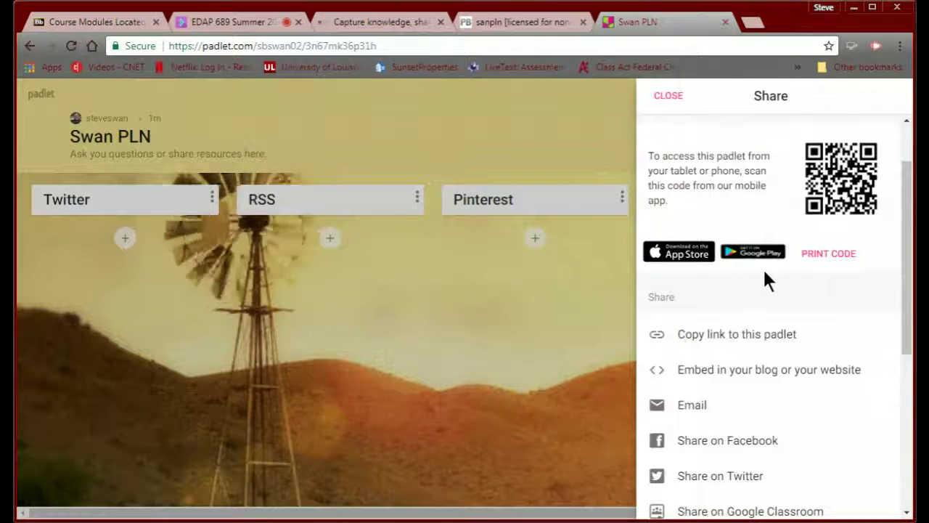
{"action": "left_click", "coordinate": [718, 377]}
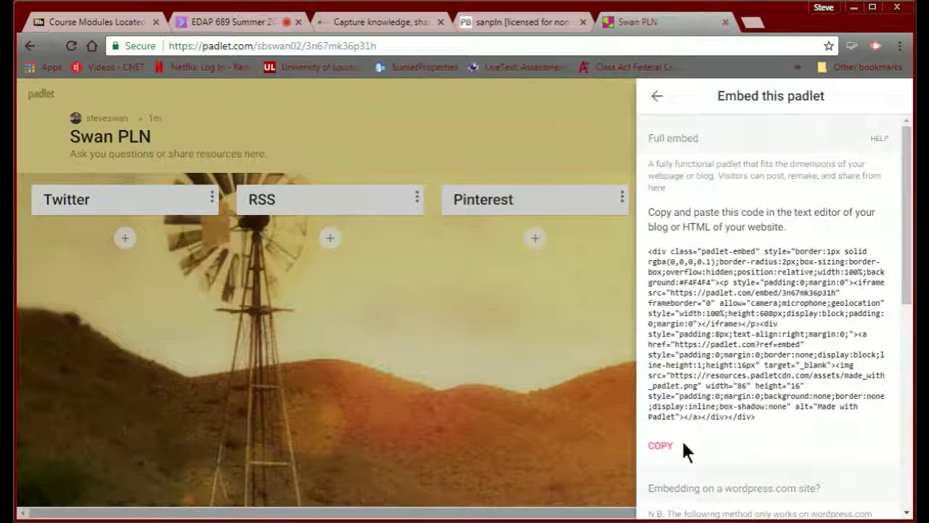
{"action": "left_click", "coordinate": [657, 448]}
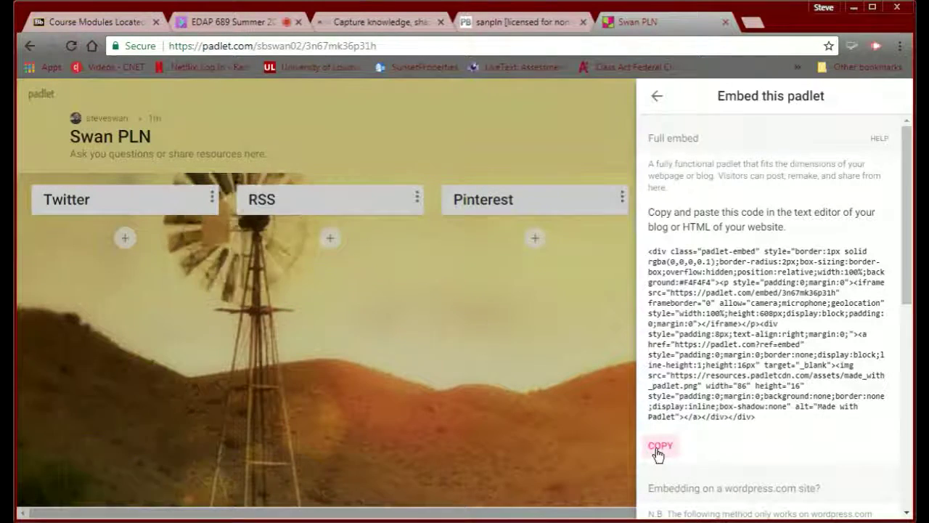
{"action": "left_click", "coordinate": [658, 451]}
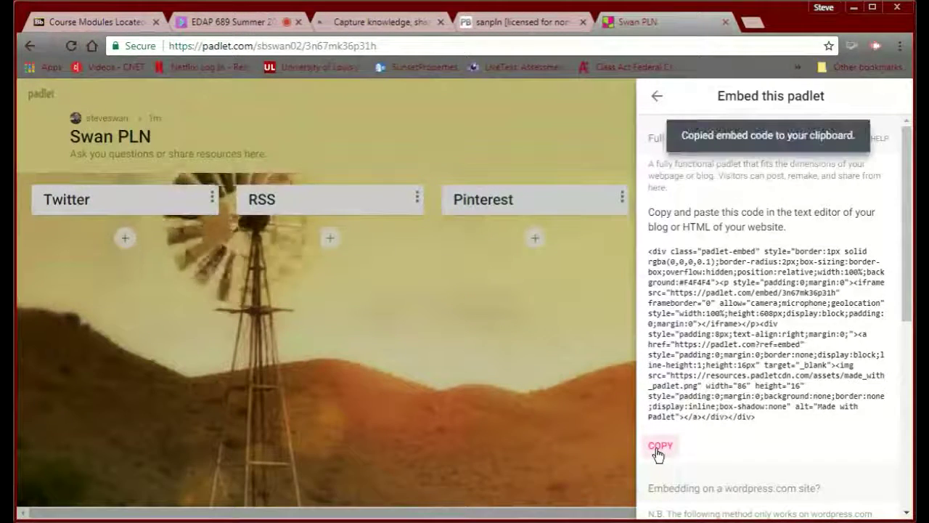
{"action": "left_click", "coordinate": [506, 29]}
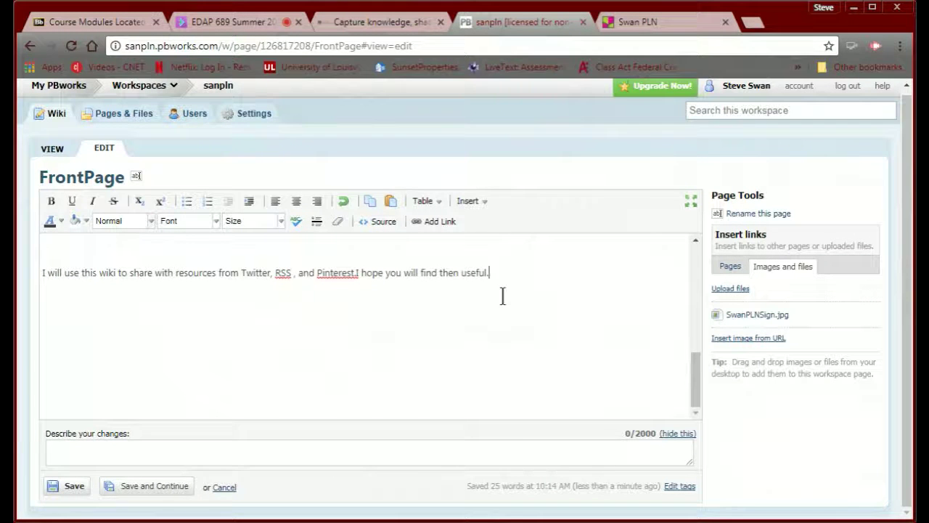
- On a new line, insert the pasted padlet code as an HTML/JavaScript plugin with JavaScript allowed
{"action": "key", "text": "Return"}
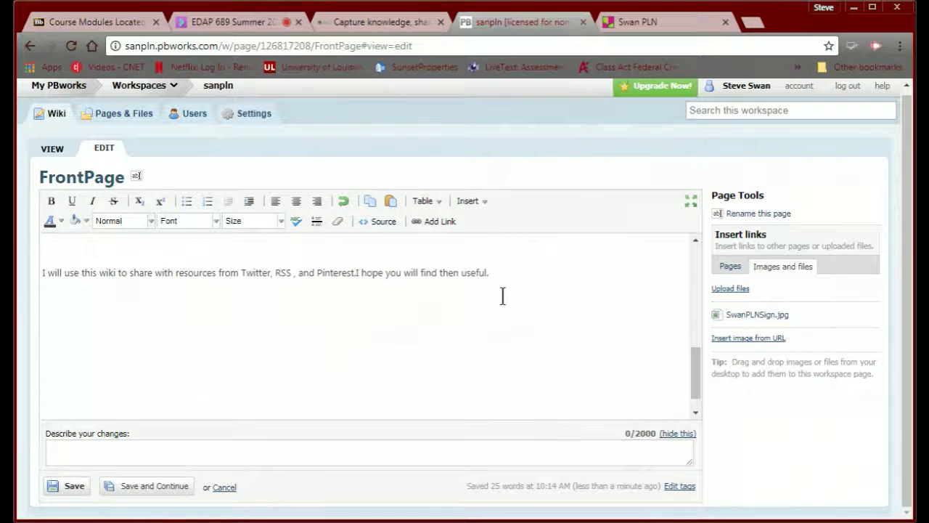
{"action": "left_click", "coordinate": [483, 209]}
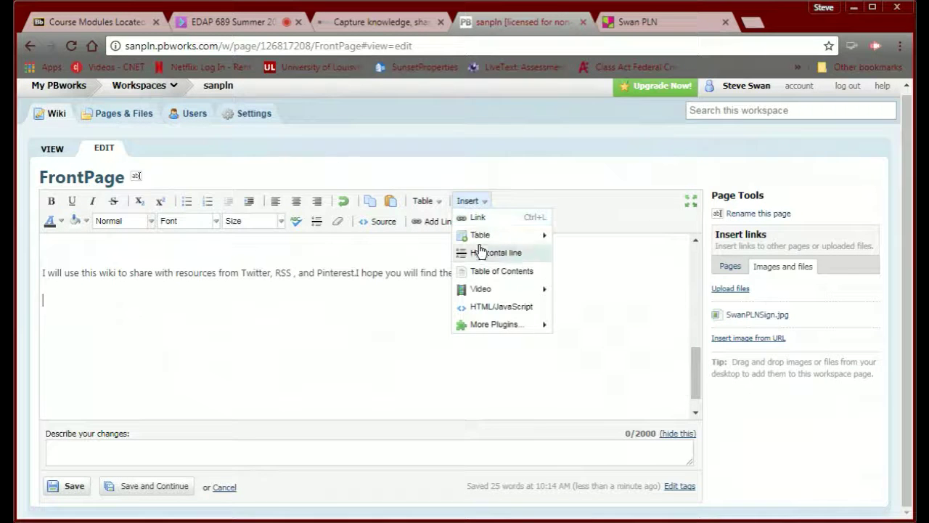
{"action": "left_click", "coordinate": [485, 308]}
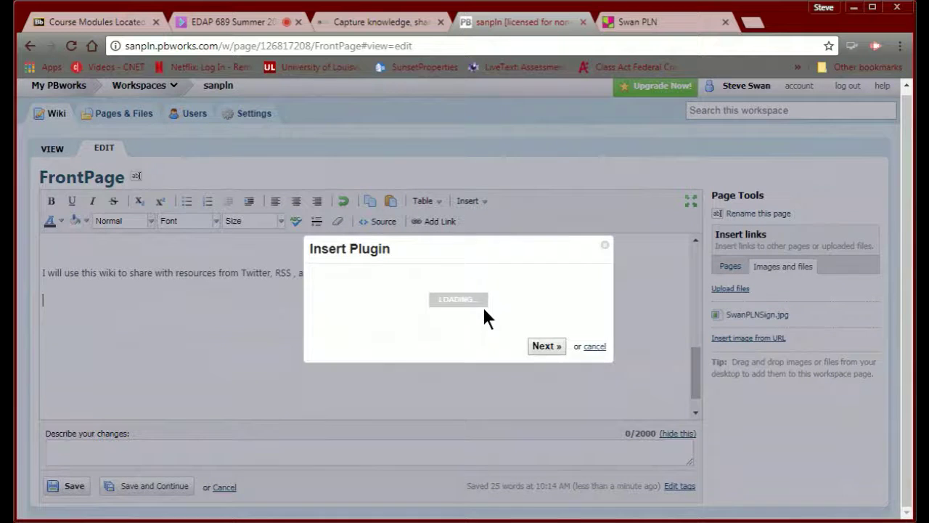
{"action": "left_click", "coordinate": [405, 323]}
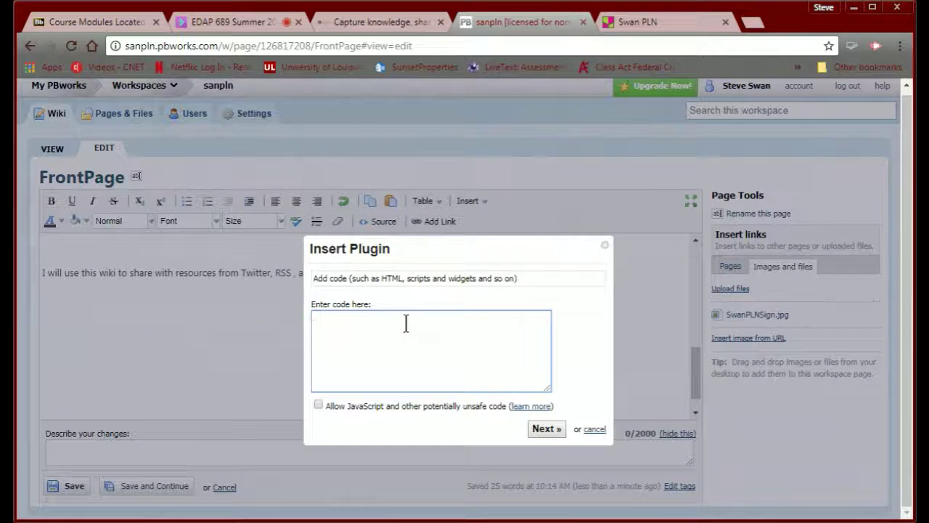
{"action": "key", "text": "ctrl+v"}
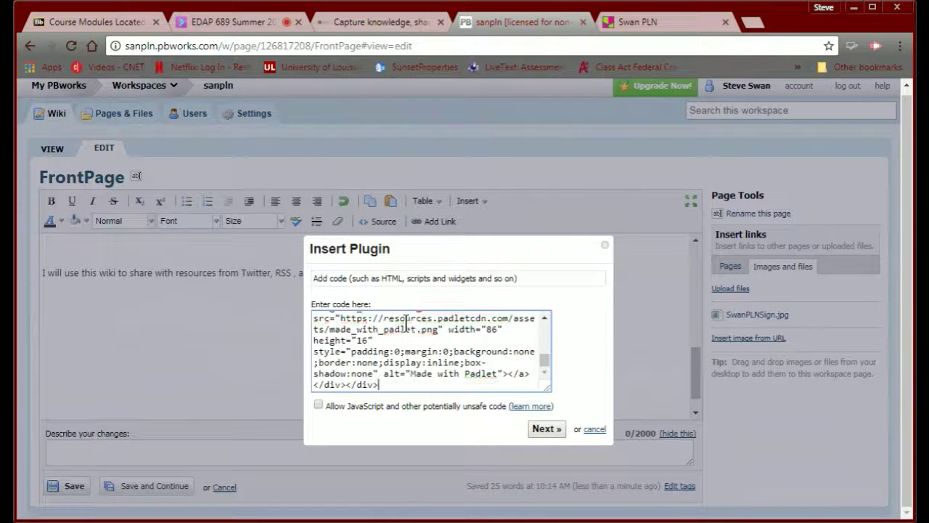
{"action": "left_click", "coordinate": [317, 405]}
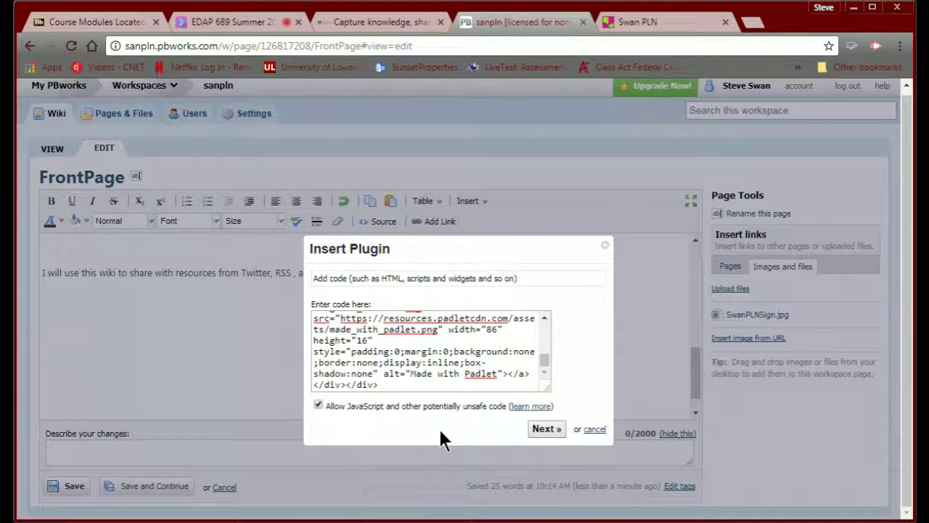
{"action": "left_click", "coordinate": [544, 428]}
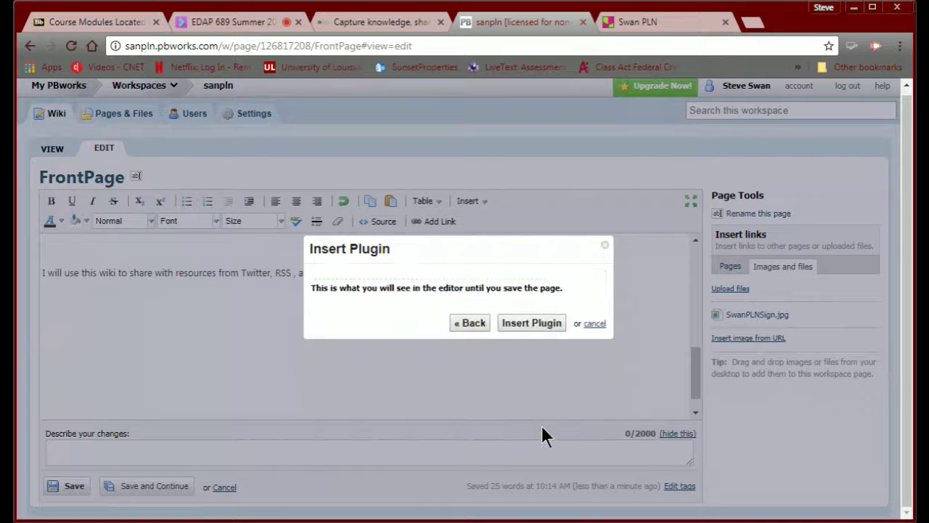
{"action": "left_click", "coordinate": [528, 331]}
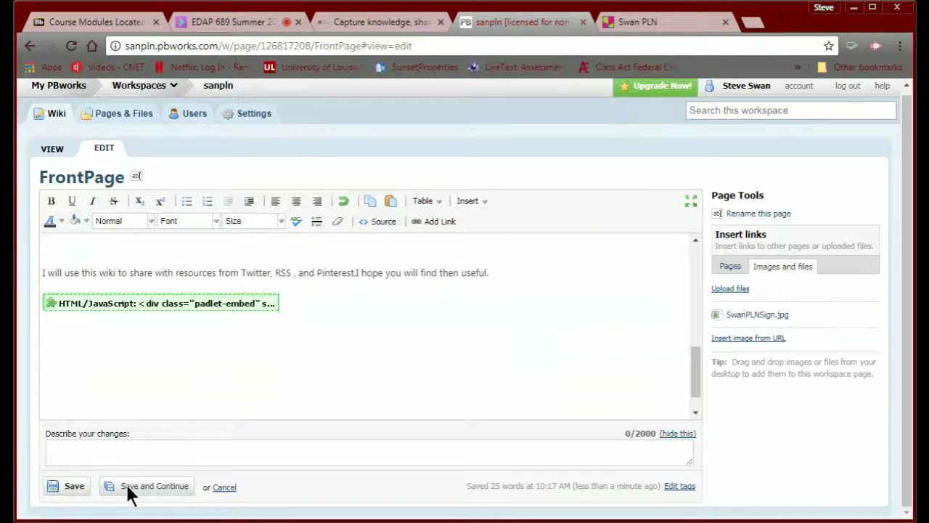
{"action": "left_click", "coordinate": [71, 495]}
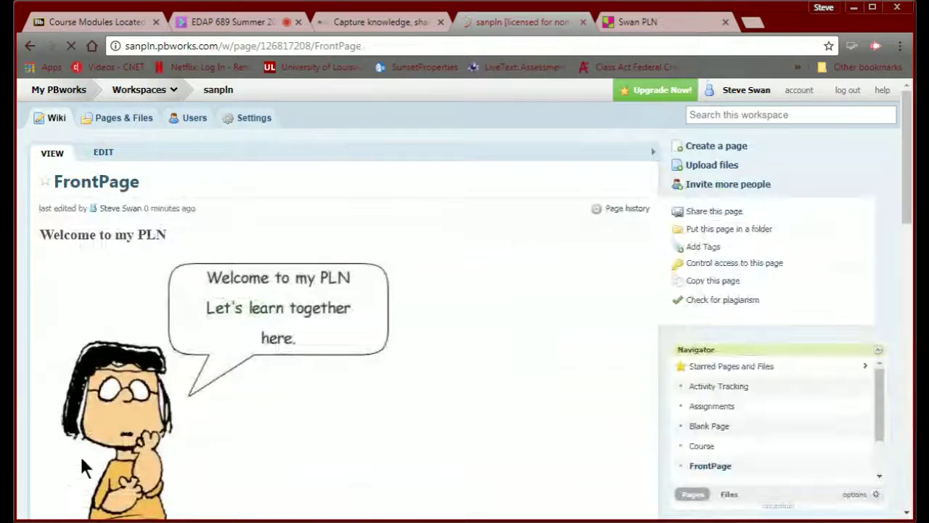
{"action": "scroll", "coordinate": [82, 464], "scroll_direction": "down", "scroll_amount": 5}
{"action": "scroll", "coordinate": [81, 461], "scroll_direction": "down", "scroll_amount": 3}
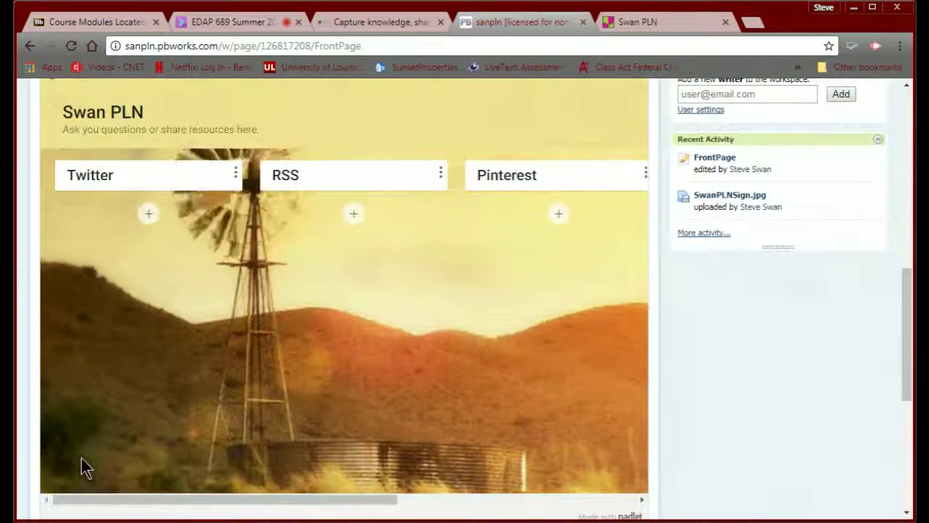
{"action": "scroll", "coordinate": [129, 473], "scroll_direction": "up", "scroll_amount": 3}
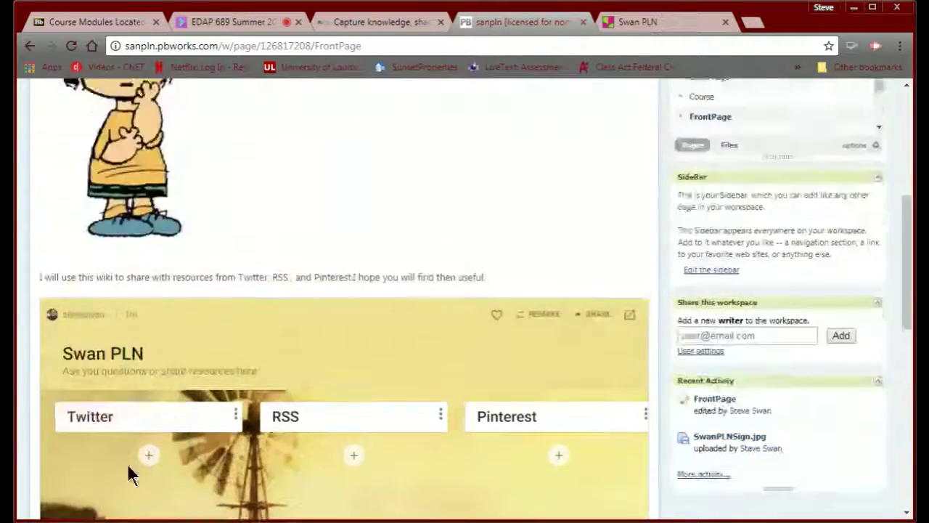
{"action": "scroll", "coordinate": [129, 474], "scroll_direction": "down", "scroll_amount": 2}
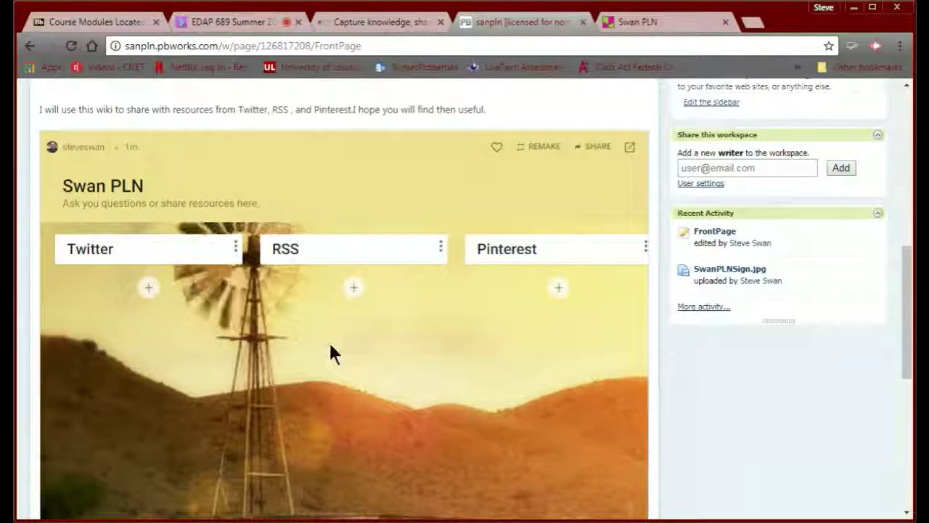
{"action": "scroll", "coordinate": [331, 353], "scroll_direction": "up", "scroll_amount": 4}
{"action": "scroll", "coordinate": [331, 353], "scroll_direction": "down", "scroll_amount": 1}
{"action": "scroll", "coordinate": [331, 353], "scroll_direction": "up", "scroll_amount": 3}
{"action": "scroll", "coordinate": [330, 346], "scroll_direction": "up", "scroll_amount": 2}
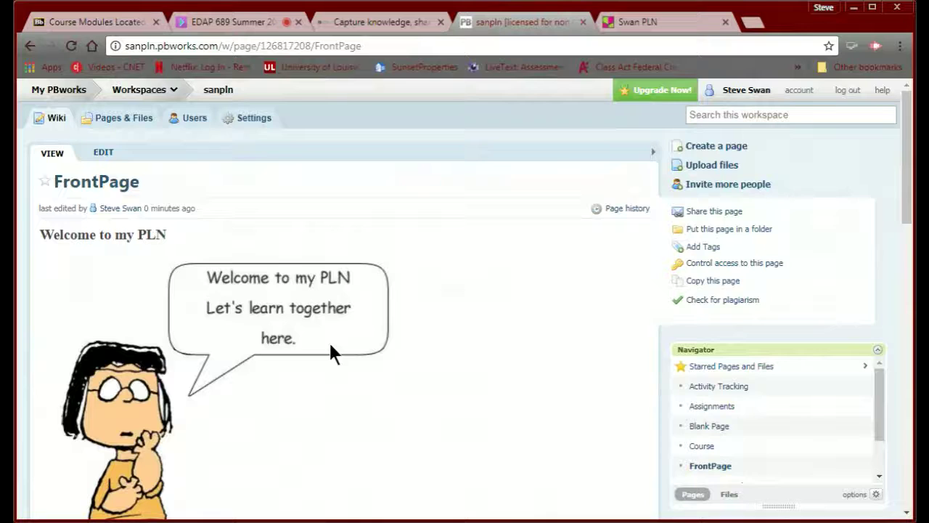
{"action": "scroll", "coordinate": [266, 353], "scroll_direction": "down", "scroll_amount": 10}
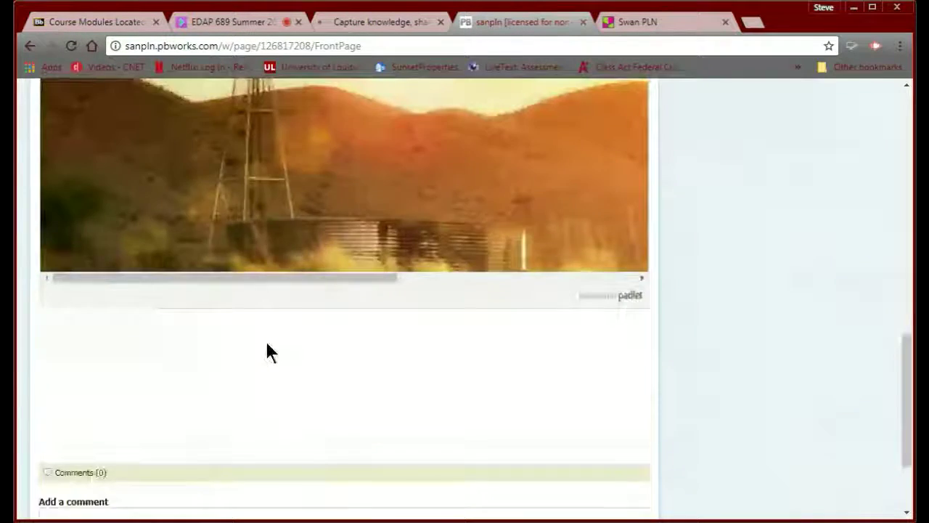
{"action": "scroll", "coordinate": [266, 352], "scroll_direction": "up", "scroll_amount": 5}
{"action": "scroll", "coordinate": [266, 352], "scroll_direction": "down", "scroll_amount": 2}
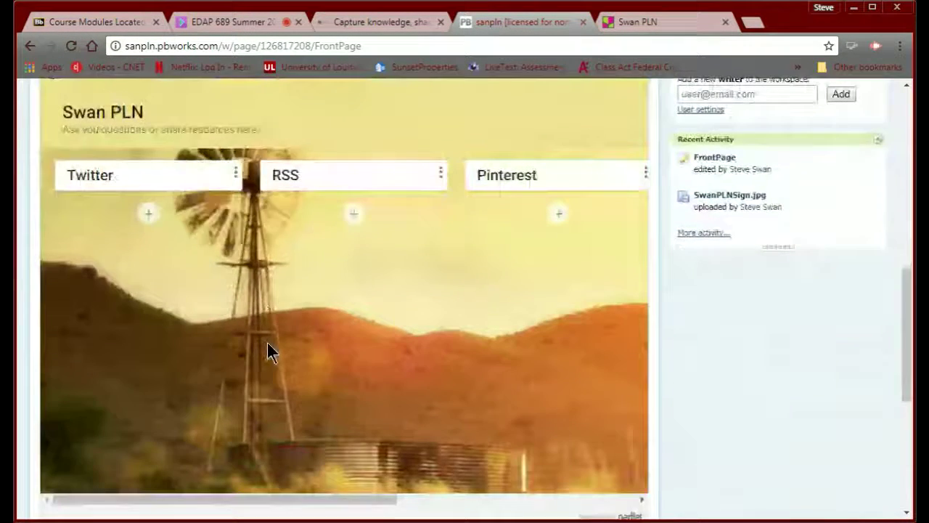
{"action": "scroll", "coordinate": [266, 351], "scroll_direction": "down", "scroll_amount": 5}
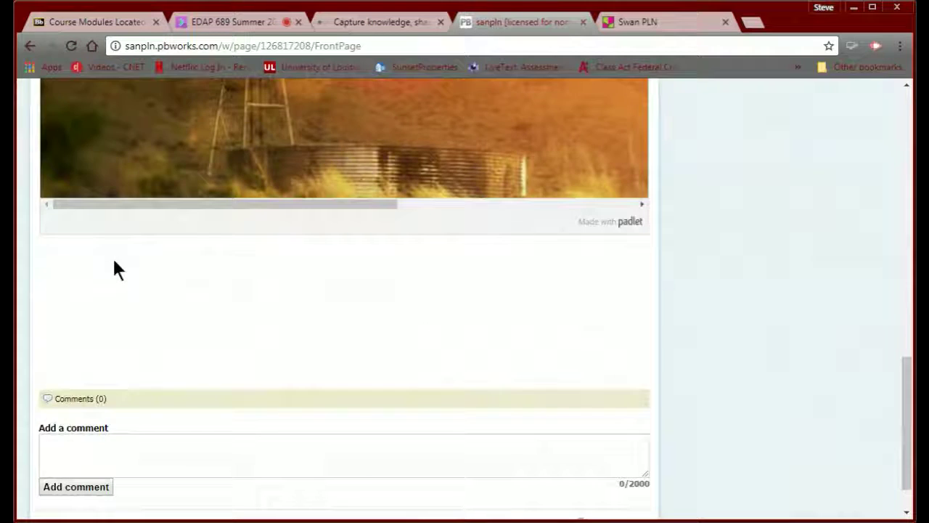
{"action": "scroll", "coordinate": [114, 262], "scroll_direction": "up", "scroll_amount": 10}
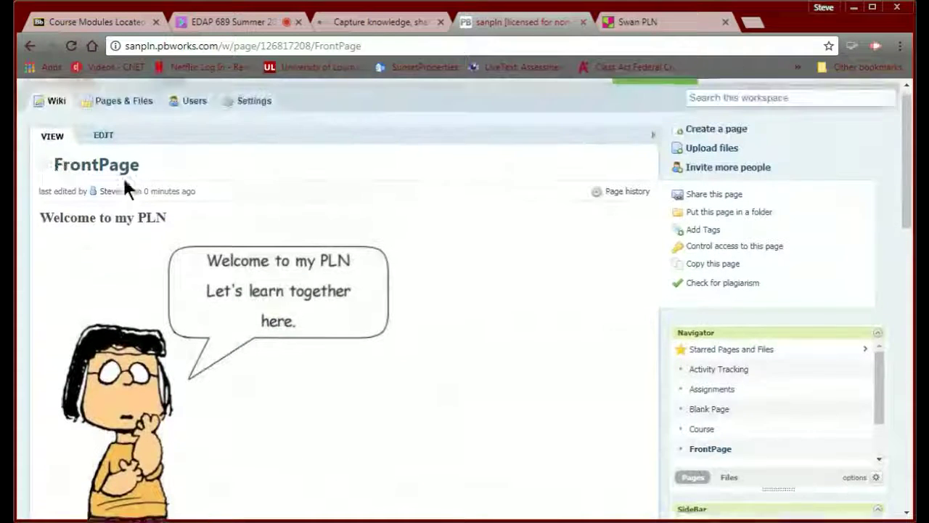
{"action": "scroll", "coordinate": [124, 182], "scroll_direction": "up", "scroll_amount": 1}
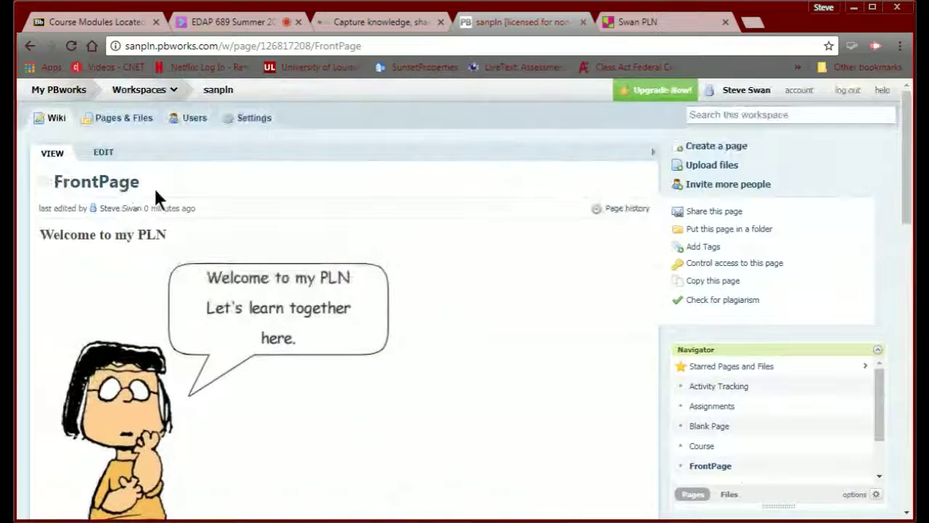
- Add an empty line below the padlet embed in FrontPage edit mode, then switch to the course modules page
{"action": "left_click", "coordinate": [102, 155]}
{"action": "scroll", "coordinate": [187, 390], "scroll_direction": "down", "scroll_amount": 4}
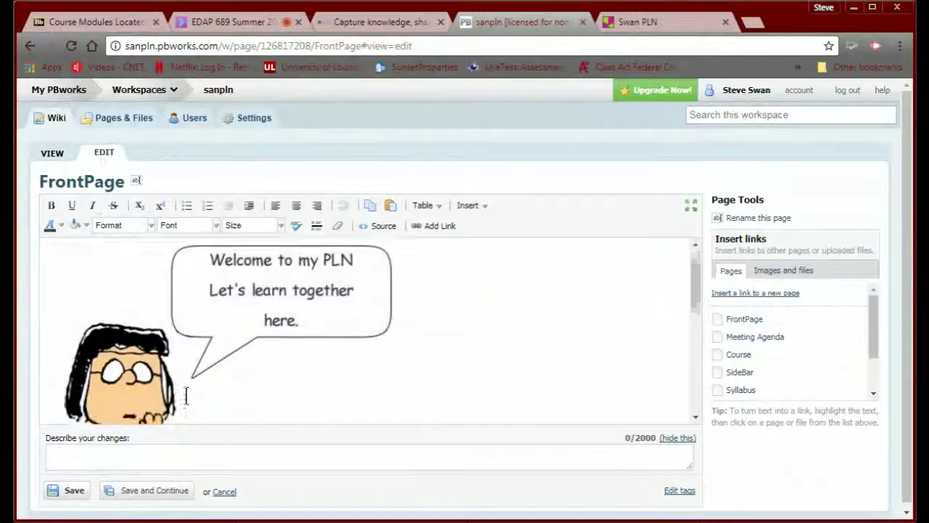
{"action": "scroll", "coordinate": [186, 395], "scroll_direction": "down", "scroll_amount": 3}
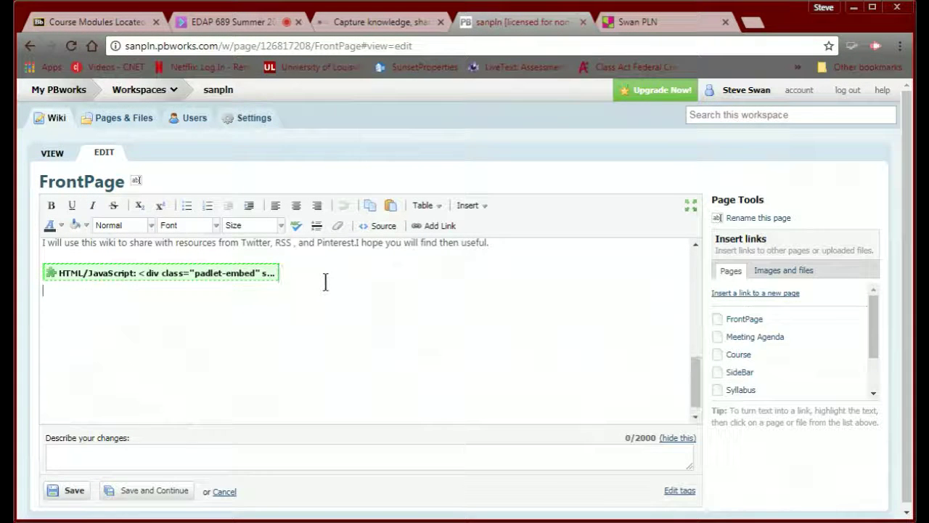
{"action": "key", "text": "Return"}
{"action": "key", "text": "Return"}
{"action": "left_click", "coordinate": [72, 26]}
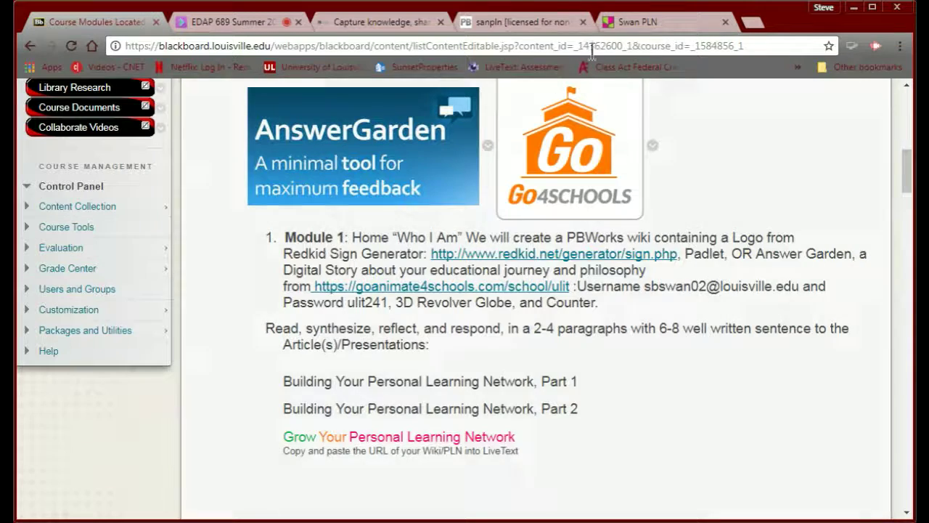
- Go from the Module 1 instructions back to the Swan PLN padlet
{"action": "left_click", "coordinate": [650, 26]}
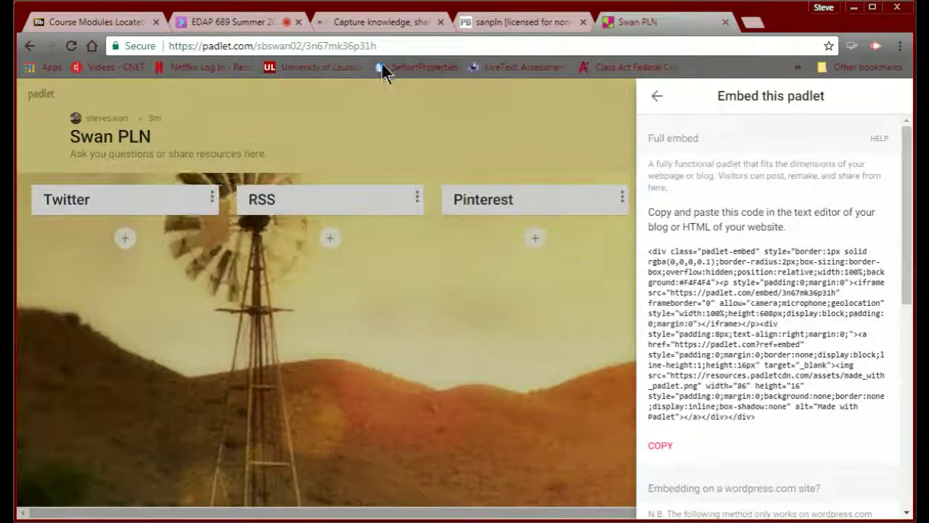
- Search Google for answergarden and open its Create a new AnswerGarden page
{"action": "left_click", "coordinate": [389, 41]}
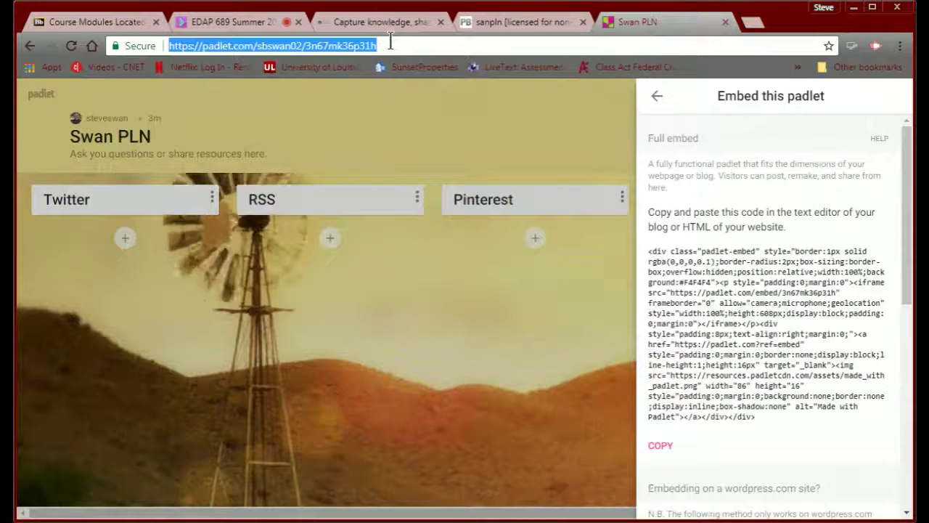
{"action": "type", "text": "answ"}
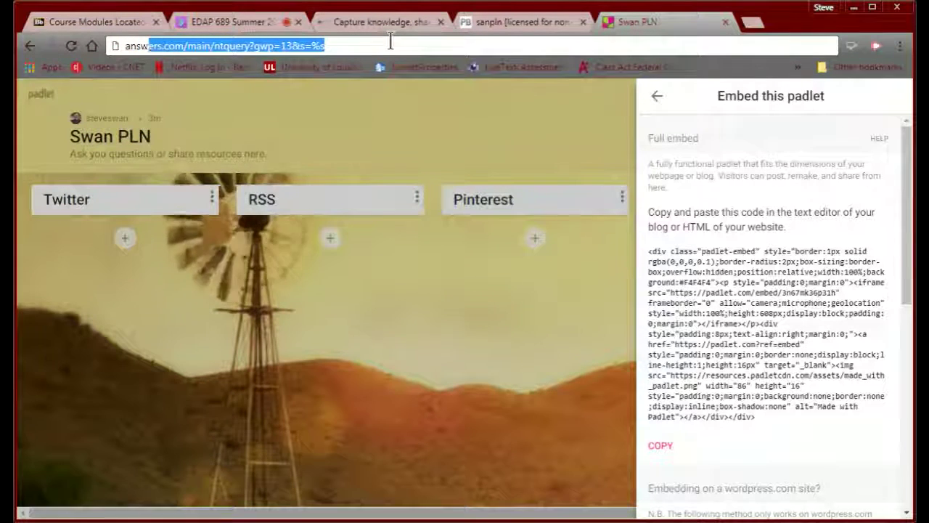
{"action": "type", "text": "ergard"}
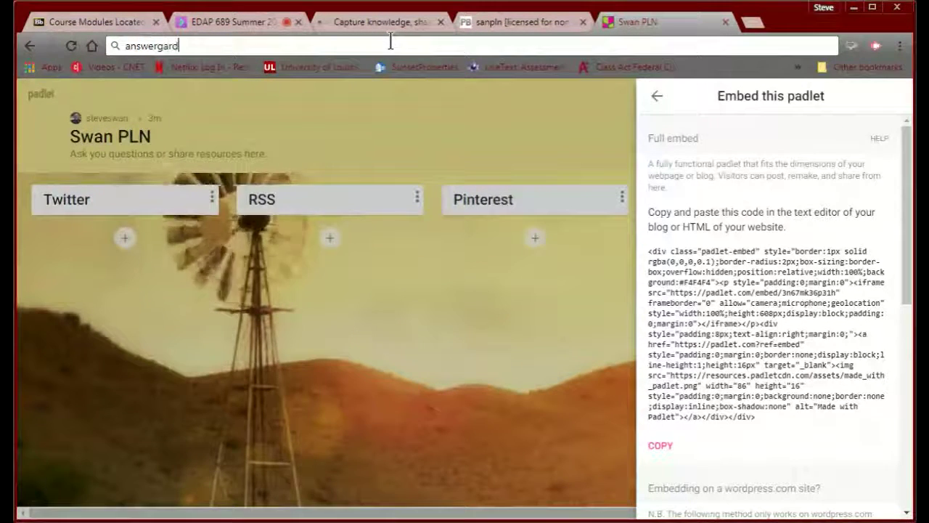
{"action": "type", "text": "en"}
{"action": "key", "text": "Return"}
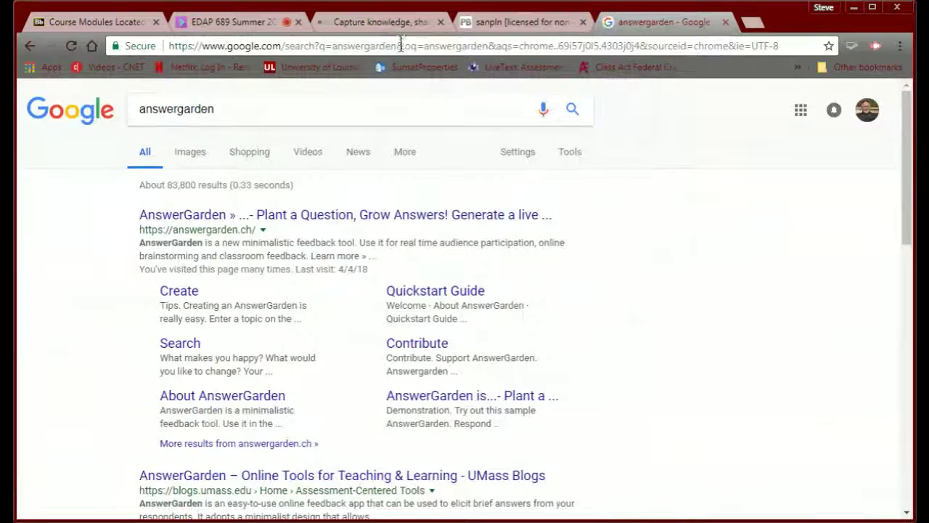
{"action": "left_click", "coordinate": [182, 297]}
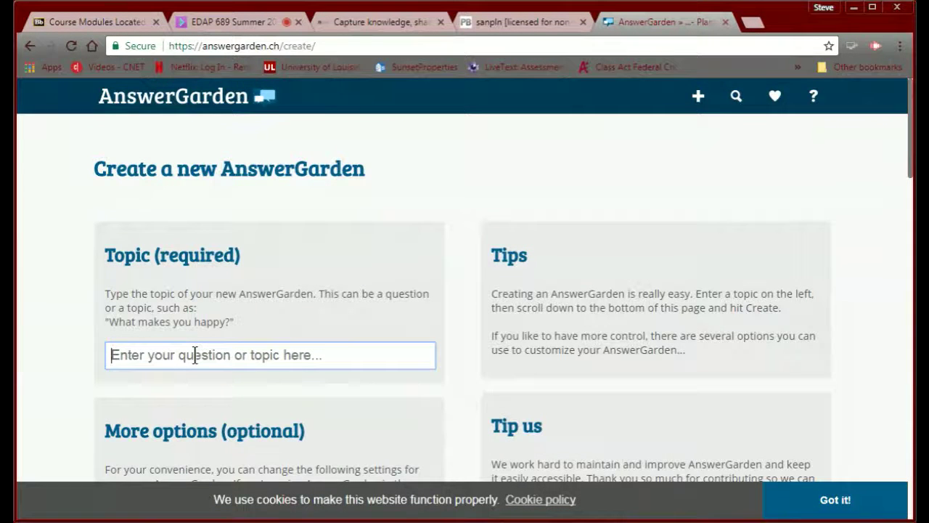
- Enter the topic 'Questions for my PLN', correcting the PLM typo, and scroll to the options
{"action": "type", "text": "Ques"}
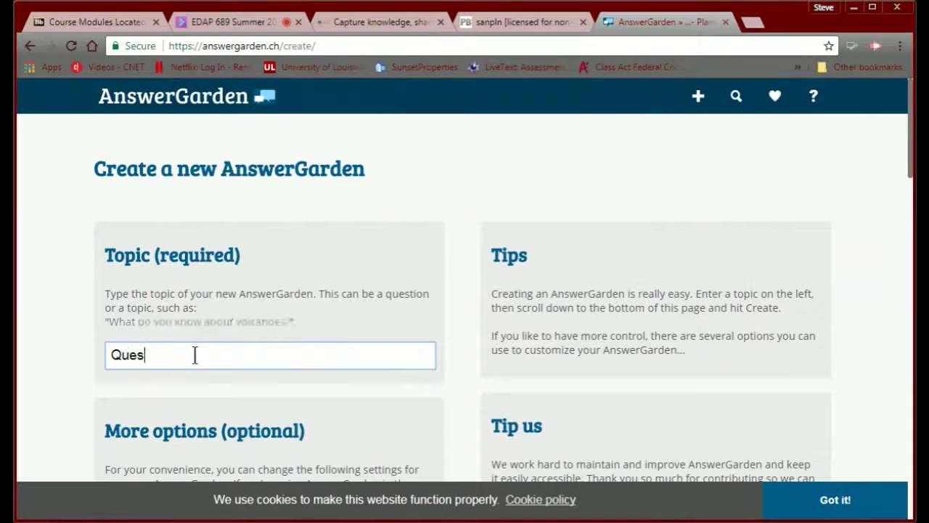
{"action": "type", "text": "tions f"}
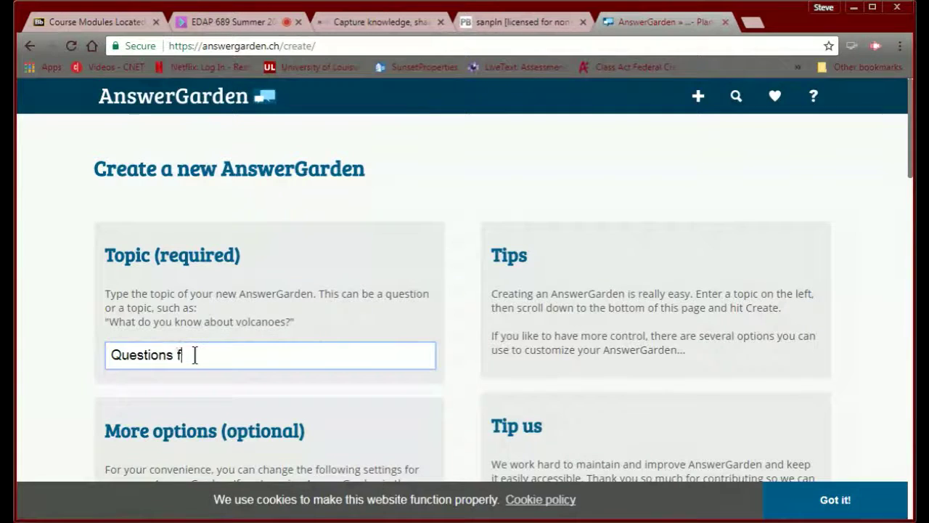
{"action": "type", "text": "or my P"}
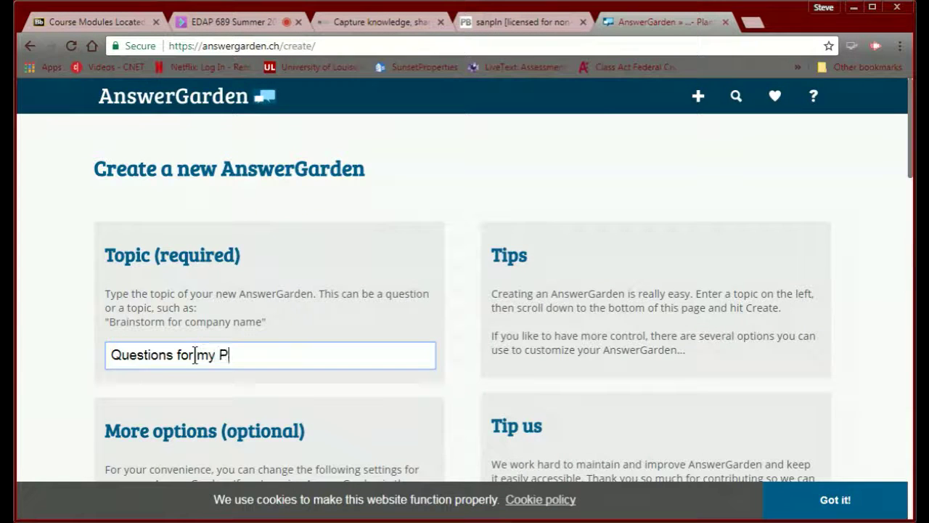
{"action": "type", "text": "LM"}
{"action": "key", "text": "BackSpace"}
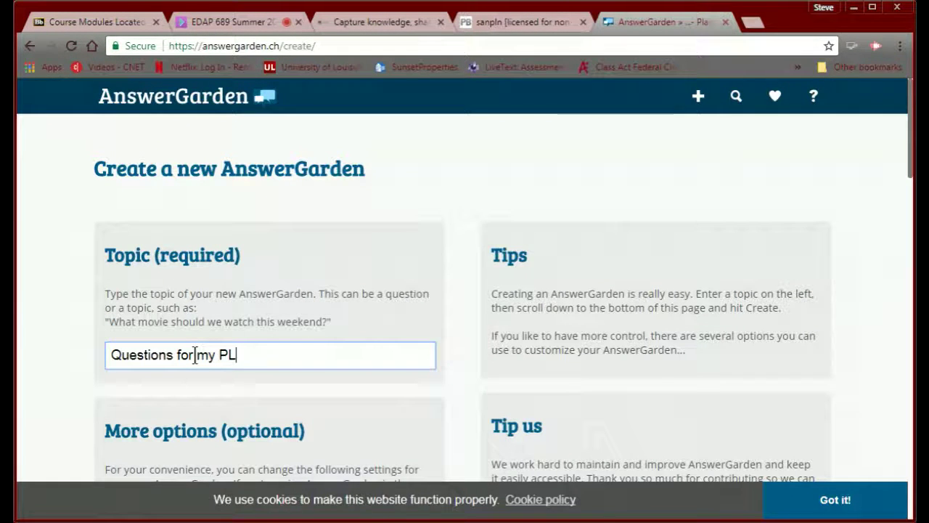
{"action": "type", "text": "N"}
{"action": "scroll", "coordinate": [193, 359], "scroll_direction": "down", "scroll_amount": 2}
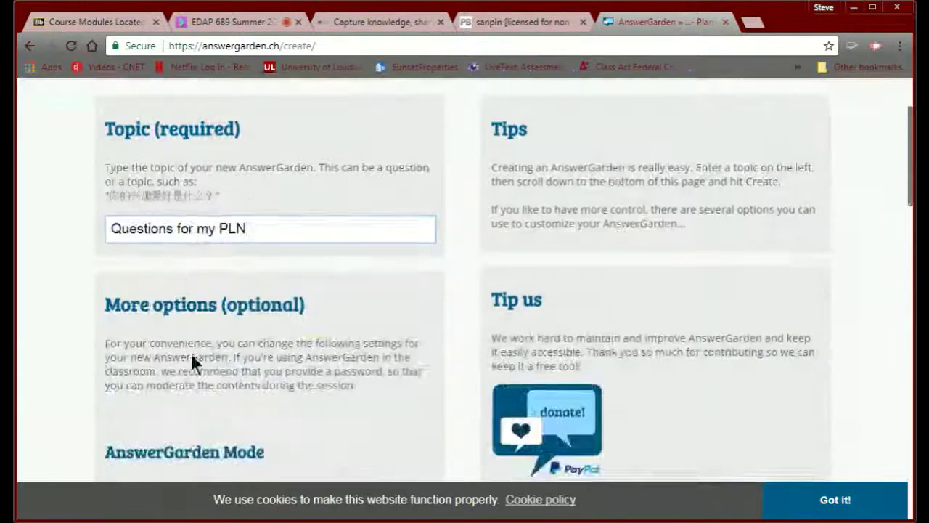
{"action": "scroll", "coordinate": [192, 361], "scroll_direction": "down", "scroll_amount": 3}
{"action": "scroll", "coordinate": [195, 354], "scroll_direction": "up", "scroll_amount": 1}
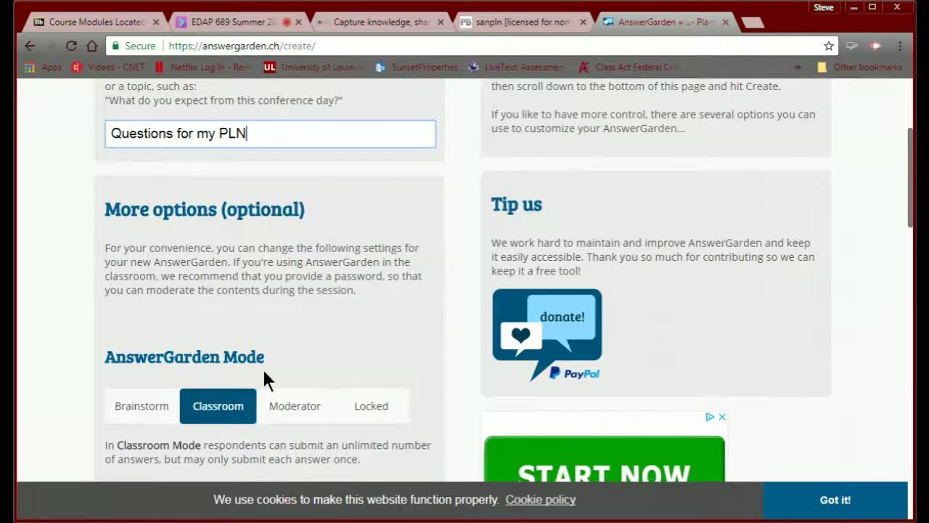
{"action": "scroll", "coordinate": [263, 374], "scroll_direction": "down", "scroll_amount": 2}
{"action": "scroll", "coordinate": [264, 374], "scroll_direction": "up", "scroll_amount": 4}
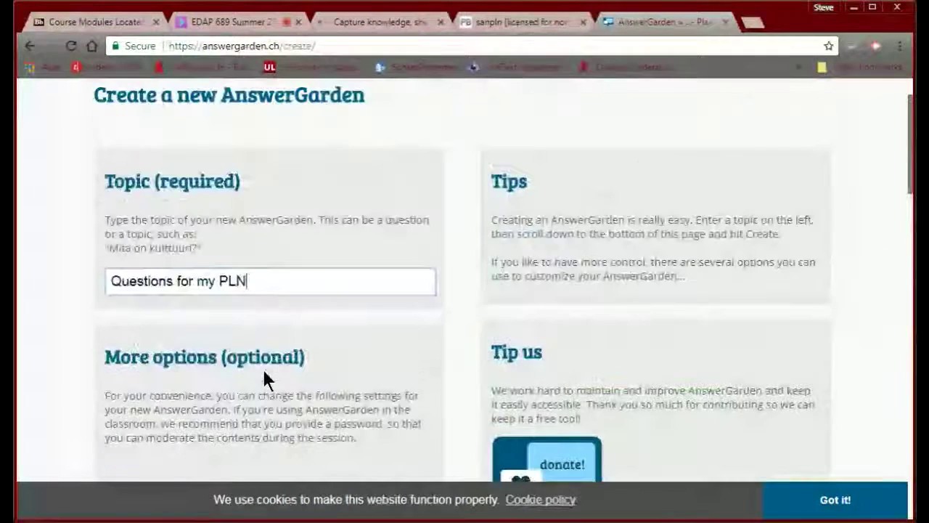
{"action": "scroll", "coordinate": [263, 372], "scroll_direction": "down", "scroll_amount": 5}
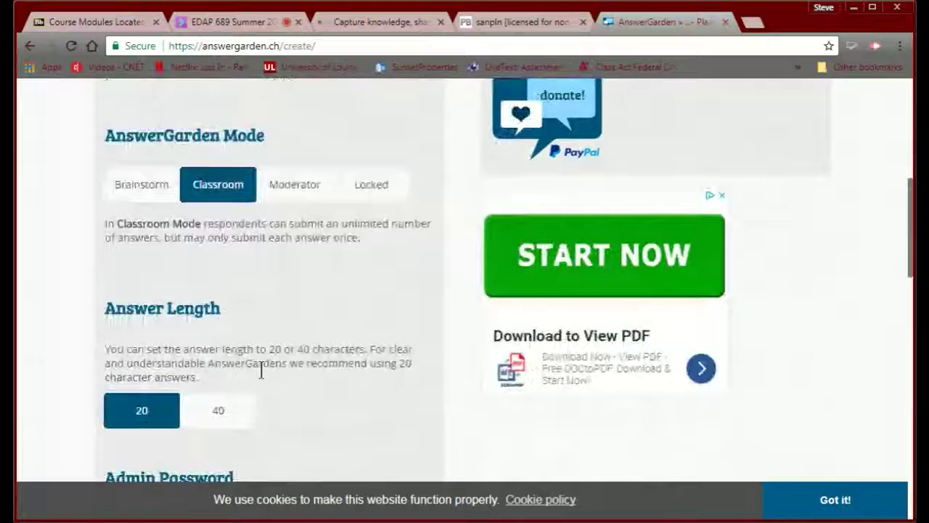
- Limit answers to 40 characters and turn on the spam filter
{"action": "left_click", "coordinate": [219, 415]}
{"action": "scroll", "coordinate": [259, 411], "scroll_direction": "down", "scroll_amount": 3}
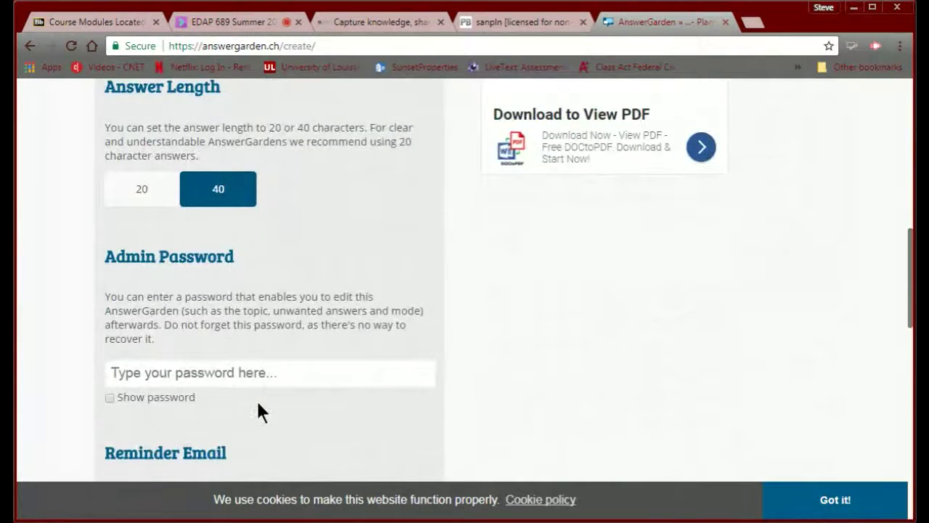
{"action": "scroll", "coordinate": [259, 405], "scroll_direction": "down", "scroll_amount": 3}
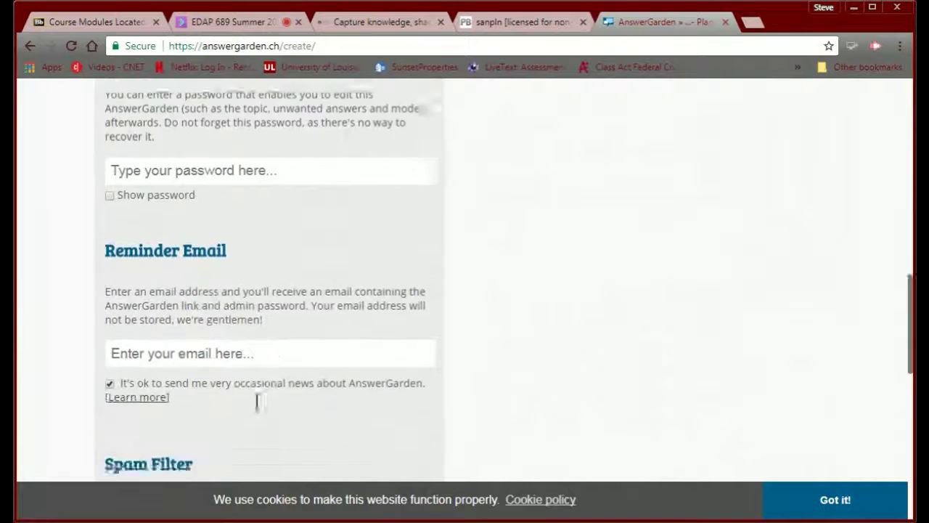
{"action": "scroll", "coordinate": [257, 400], "scroll_direction": "down", "scroll_amount": 1}
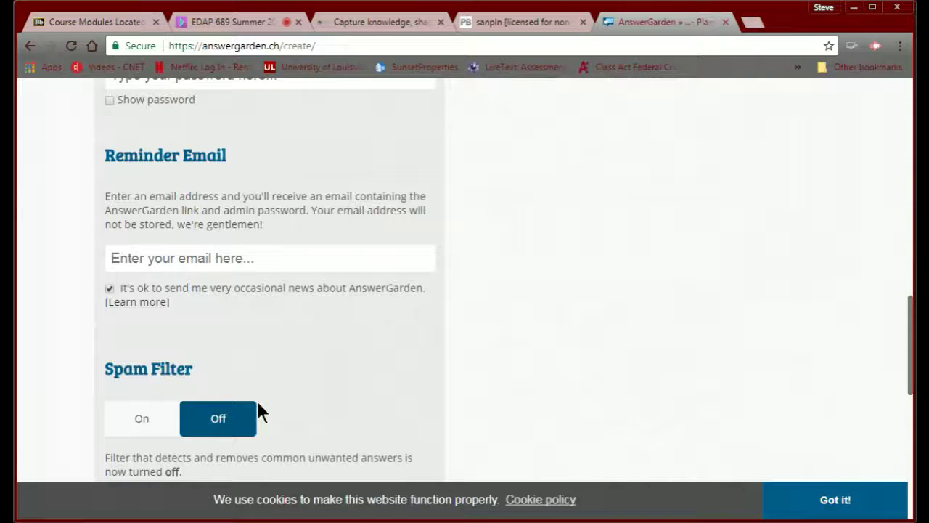
{"action": "scroll", "coordinate": [259, 403], "scroll_direction": "down", "scroll_amount": 2}
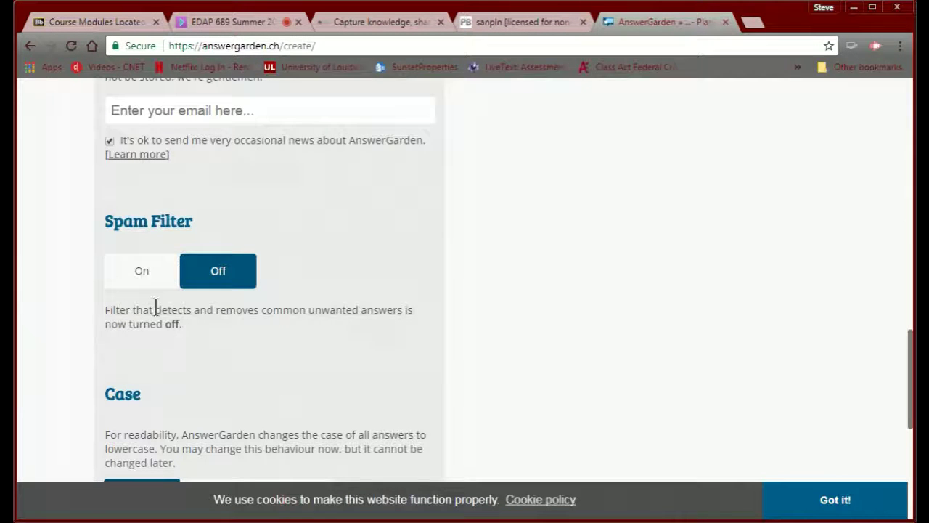
{"action": "left_click", "coordinate": [143, 272]}
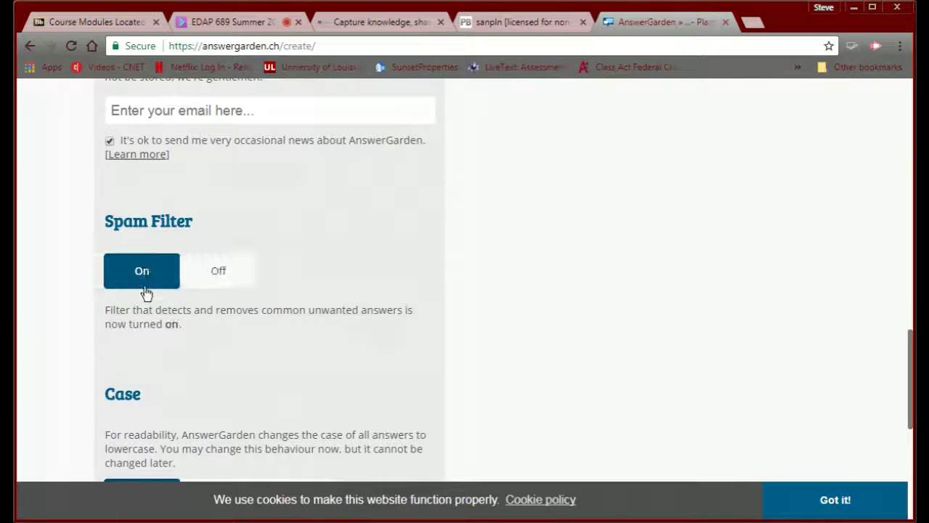
- Keep answer case as 'no change' and set Local Discoverability to 1 week
{"action": "scroll", "coordinate": [165, 352], "scroll_direction": "down", "scroll_amount": 3}
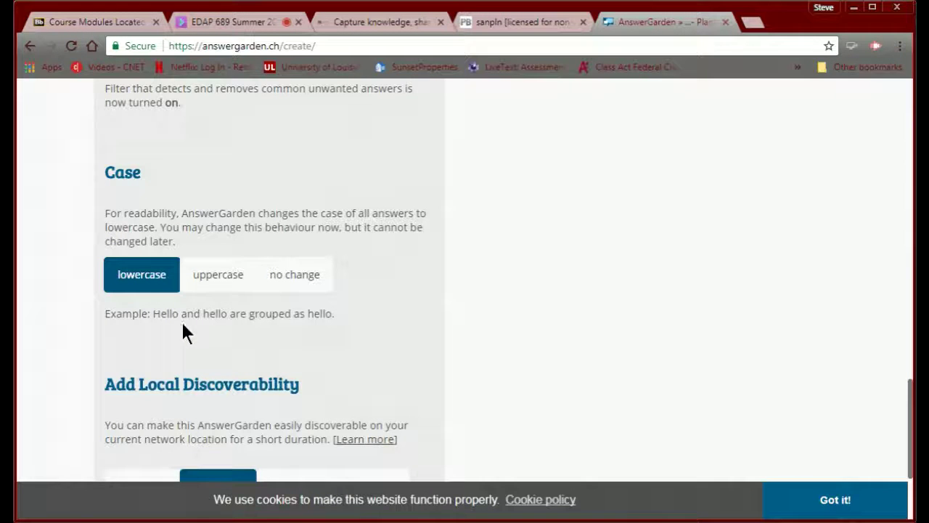
{"action": "left_click", "coordinate": [310, 274]}
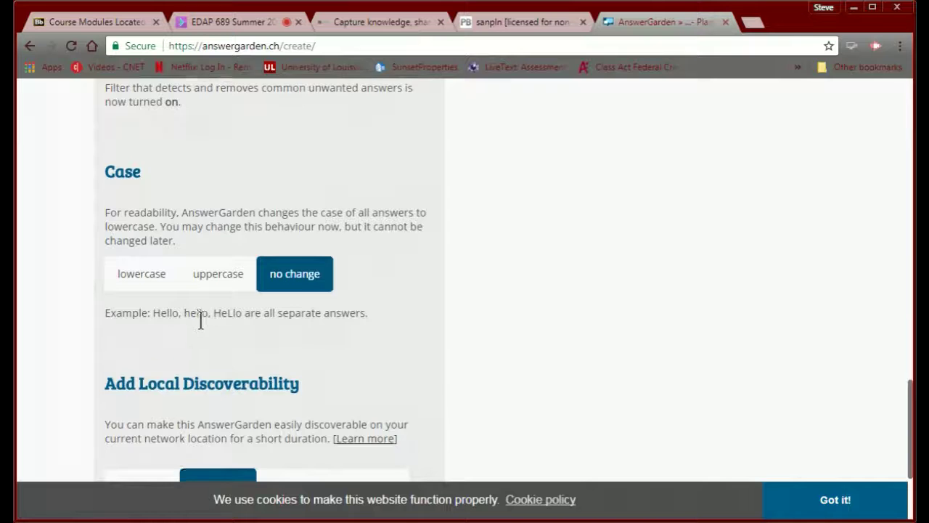
{"action": "scroll", "coordinate": [199, 317], "scroll_direction": "down", "scroll_amount": 2}
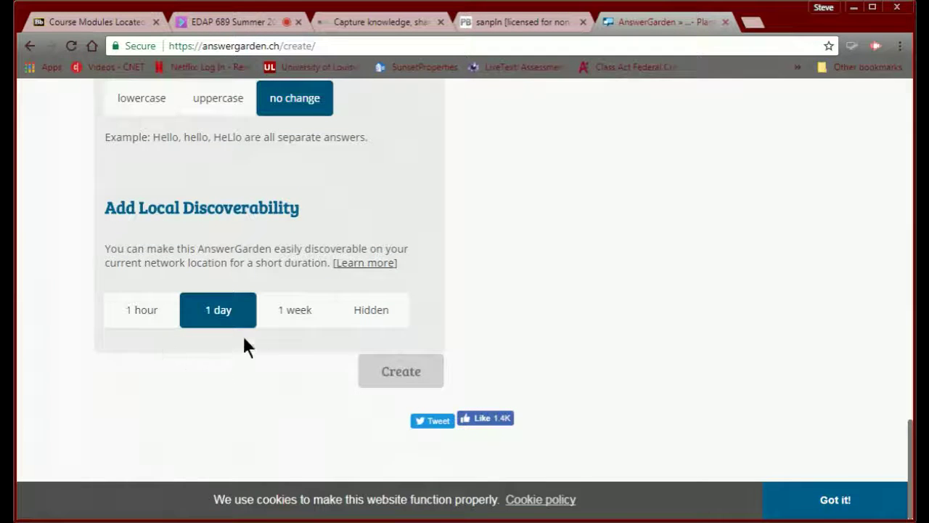
{"action": "left_click", "coordinate": [295, 321]}
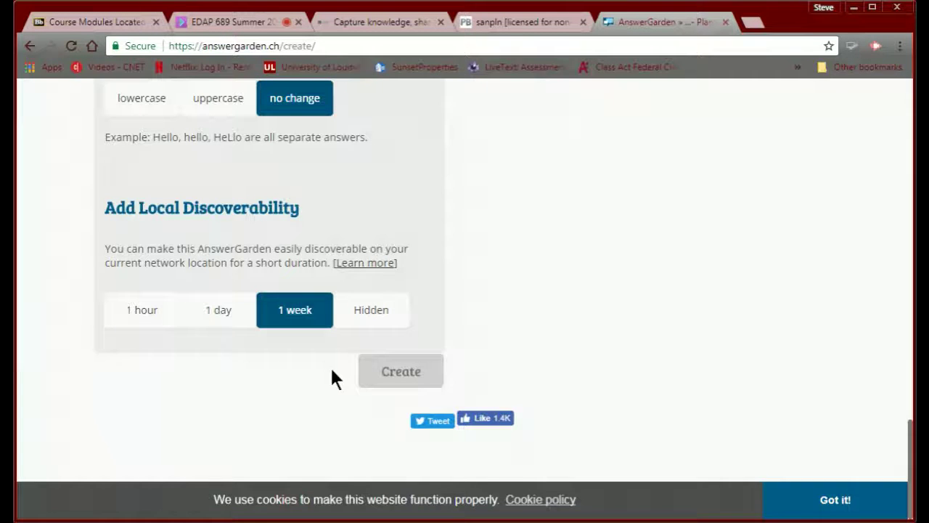
- Create the 'Questions for my PLN' AnswerGarden
{"action": "left_click", "coordinate": [392, 373]}
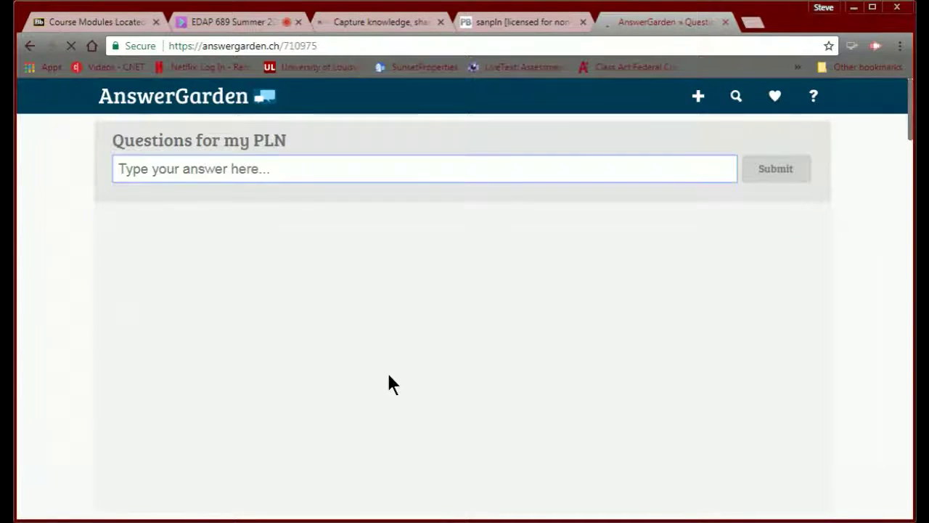
{"action": "scroll", "coordinate": [380, 368], "scroll_direction": "down", "scroll_amount": 5}
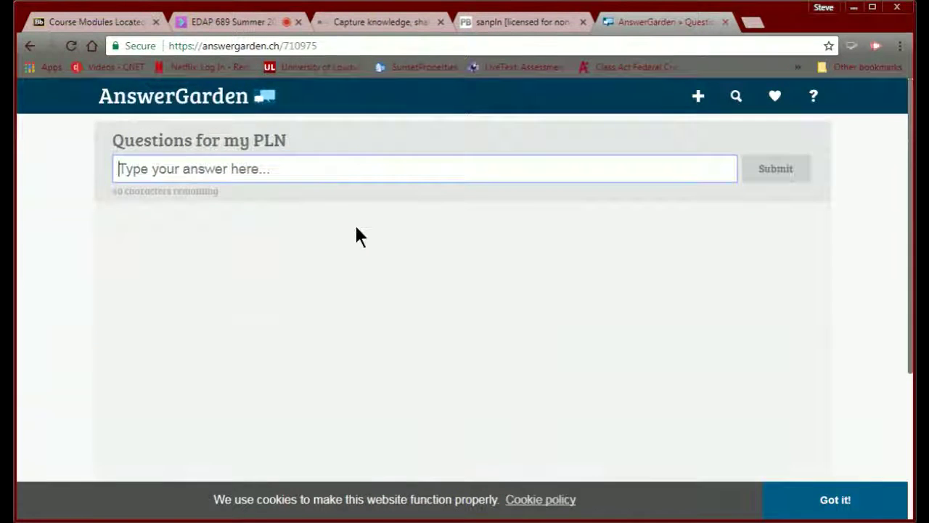
{"action": "scroll", "coordinate": [355, 236], "scroll_direction": "down", "scroll_amount": 3}
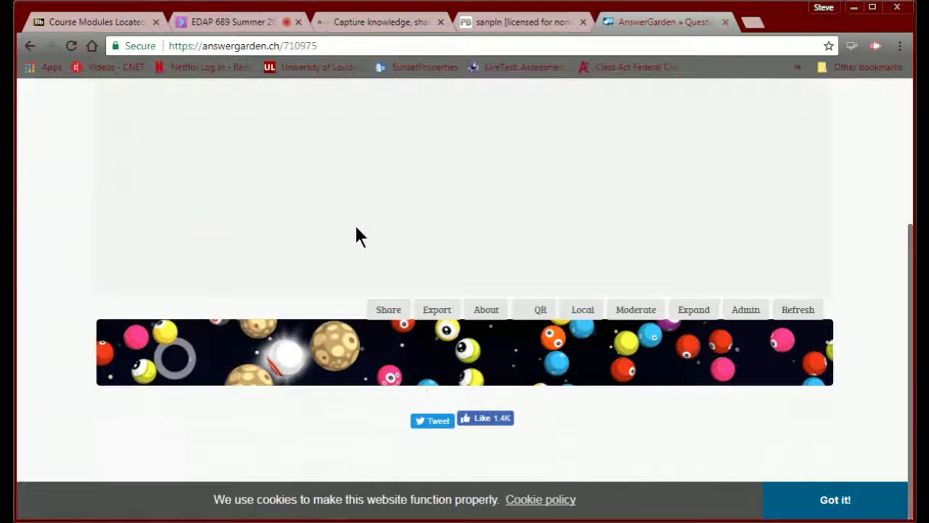
- Copy the garden's website iframe embed code from its Share options
{"action": "left_click", "coordinate": [382, 317]}
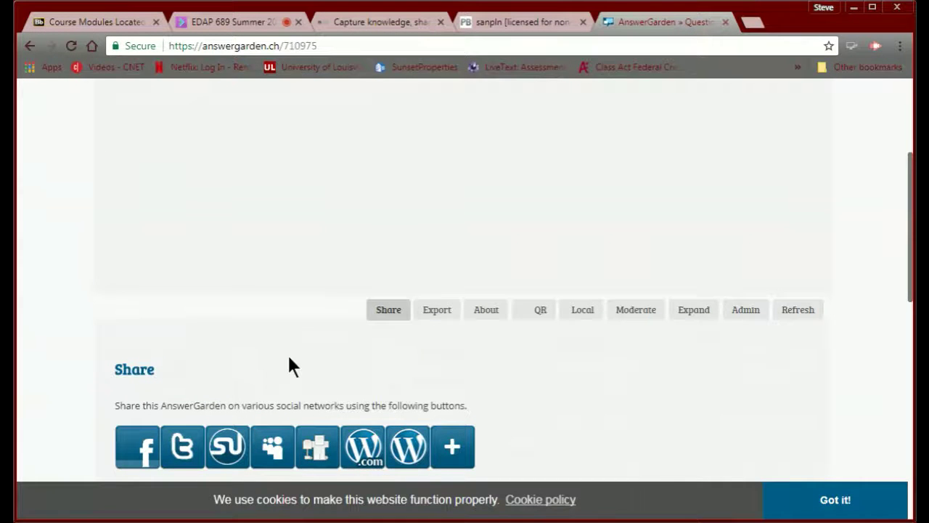
{"action": "scroll", "coordinate": [289, 359], "scroll_direction": "down", "scroll_amount": 1}
{"action": "scroll", "coordinate": [288, 359], "scroll_direction": "down", "scroll_amount": 2}
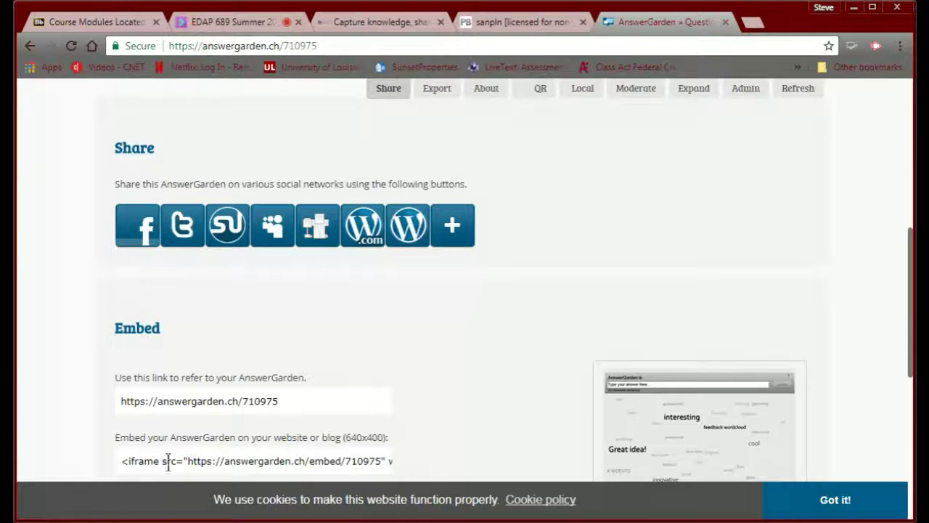
{"action": "left_click", "coordinate": [118, 461]}
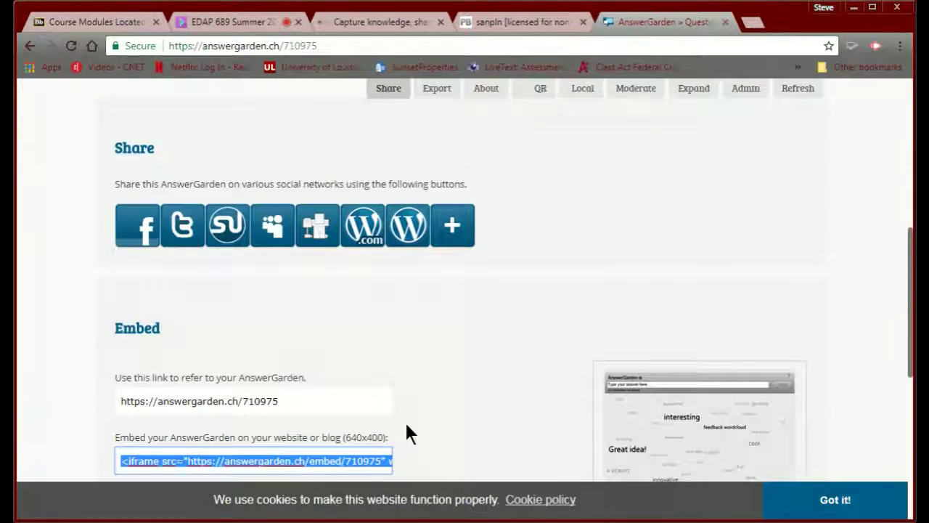
{"action": "scroll", "coordinate": [404, 420], "scroll_direction": "down", "scroll_amount": 3}
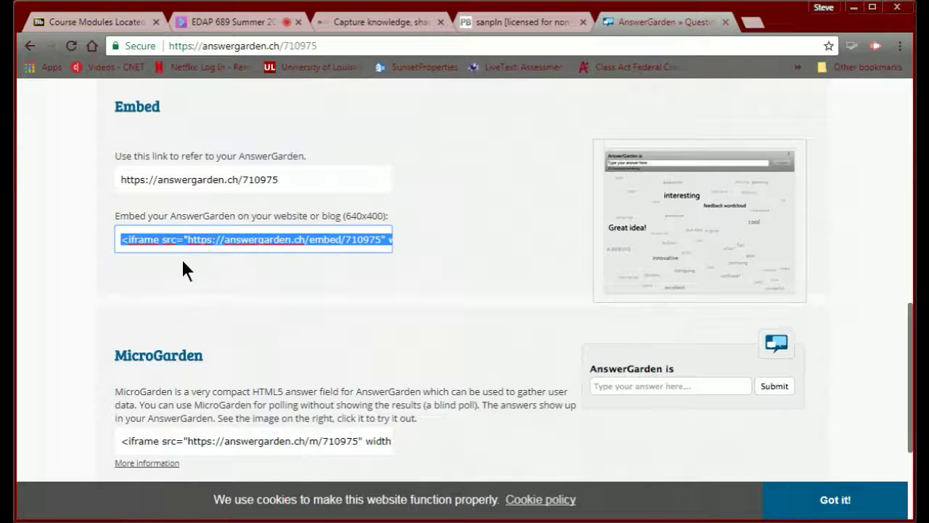
{"action": "left_click", "coordinate": [183, 262]}
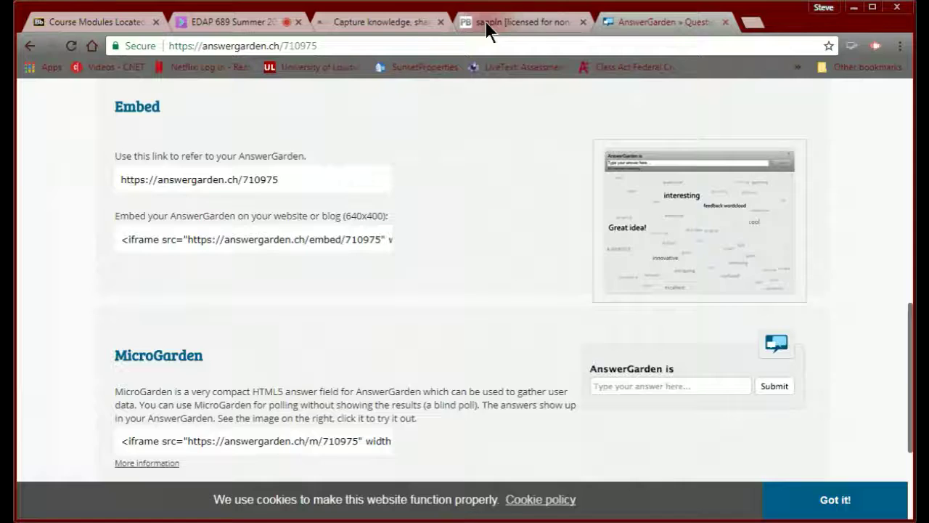
{"action": "left_click", "coordinate": [486, 22]}
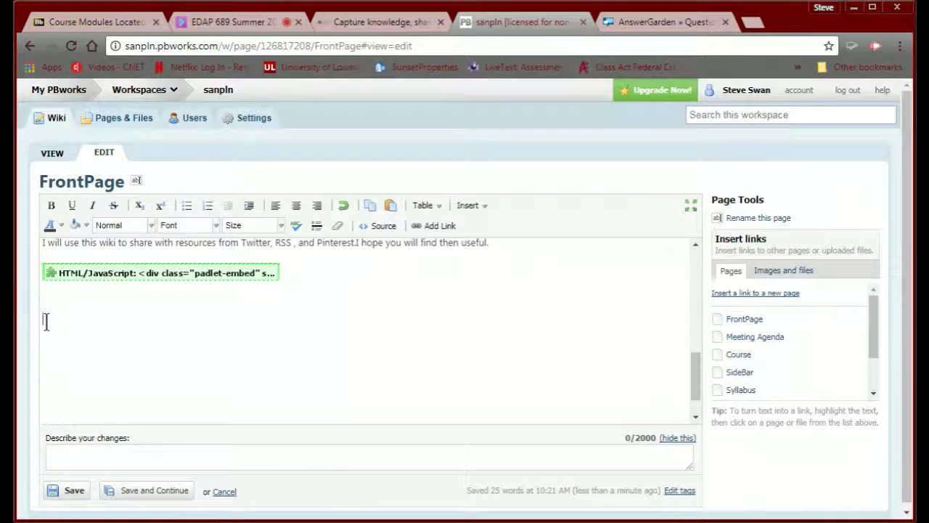
- Insert the AnswerGarden iframe code as an HTML/JavaScript plugin with JavaScript allowed
{"action": "left_click", "coordinate": [476, 207]}
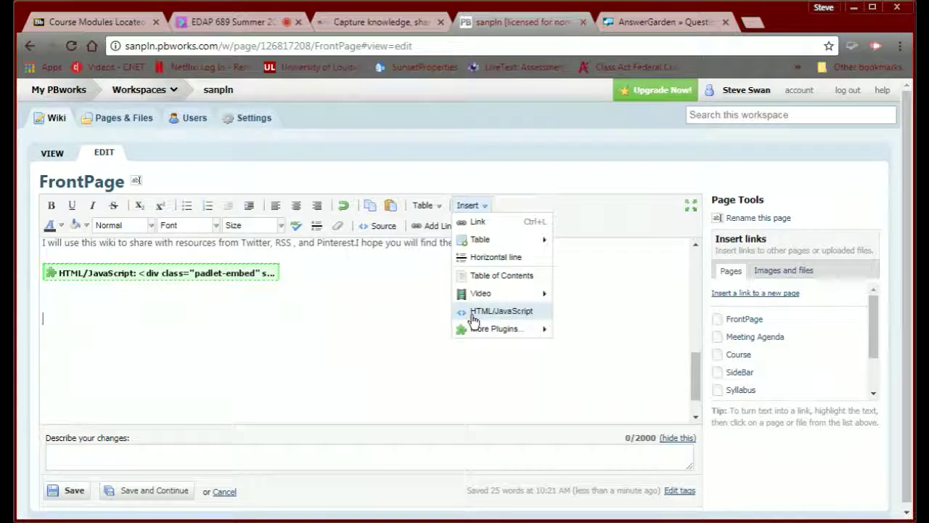
{"action": "left_click", "coordinate": [469, 317]}
{"action": "left_click", "coordinate": [359, 331]}
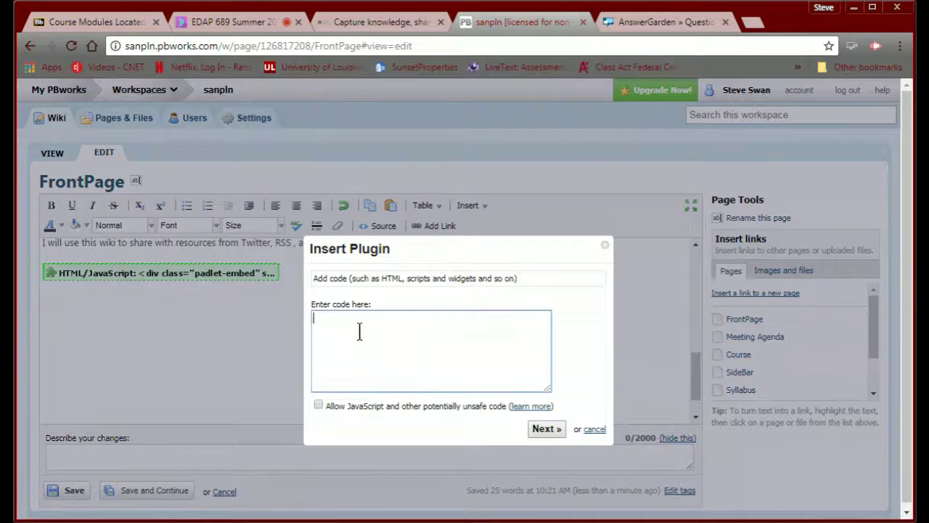
{"action": "type", "text": "<iframe src=\"https://answergarden.ch/embed/710975\" width=\"640px\" height=\"400px\" style=\"border: none;\" scrolling=\"no\" frameborder=\"0\" title=\"AnswerGarden\" allowTransparency=\"true\"><p><a href=\"https://answergarden.ch/710975\">Go to AnswerGarden</a></p></iframe>"}
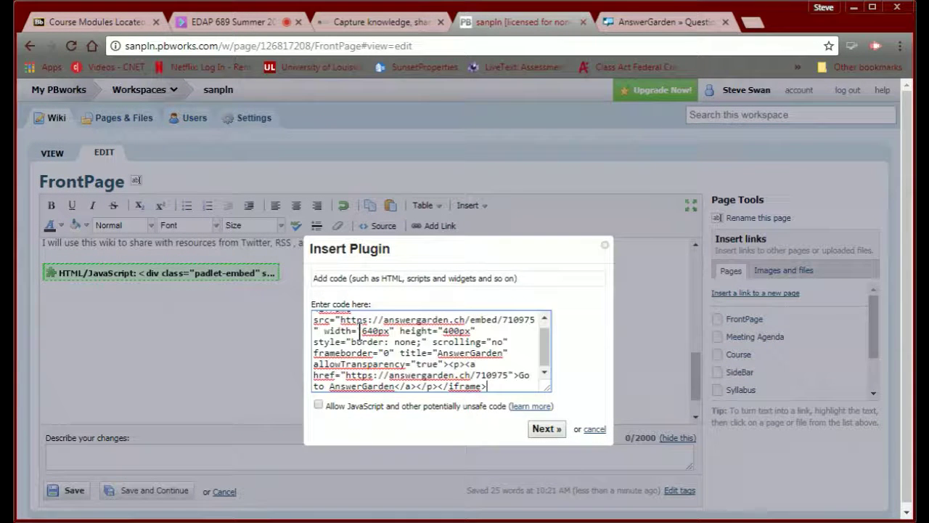
{"action": "left_click", "coordinate": [318, 404]}
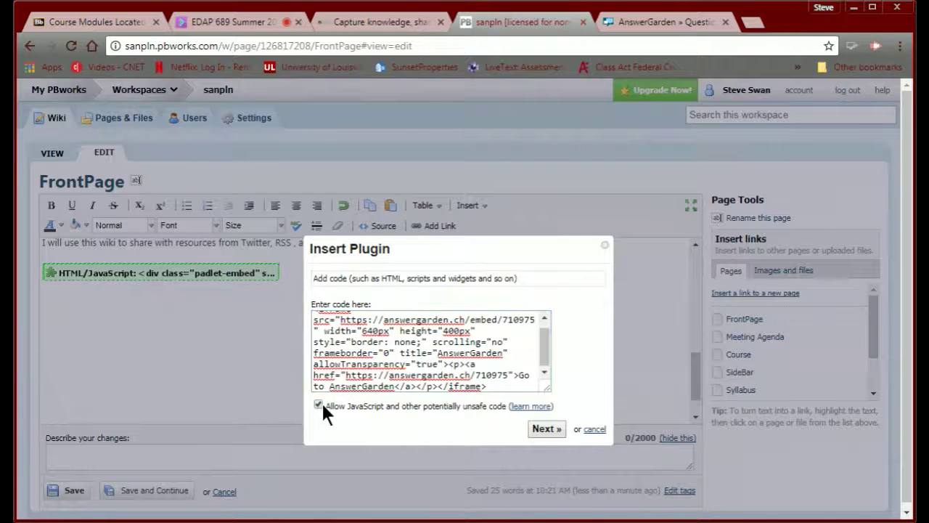
{"action": "left_click", "coordinate": [544, 429]}
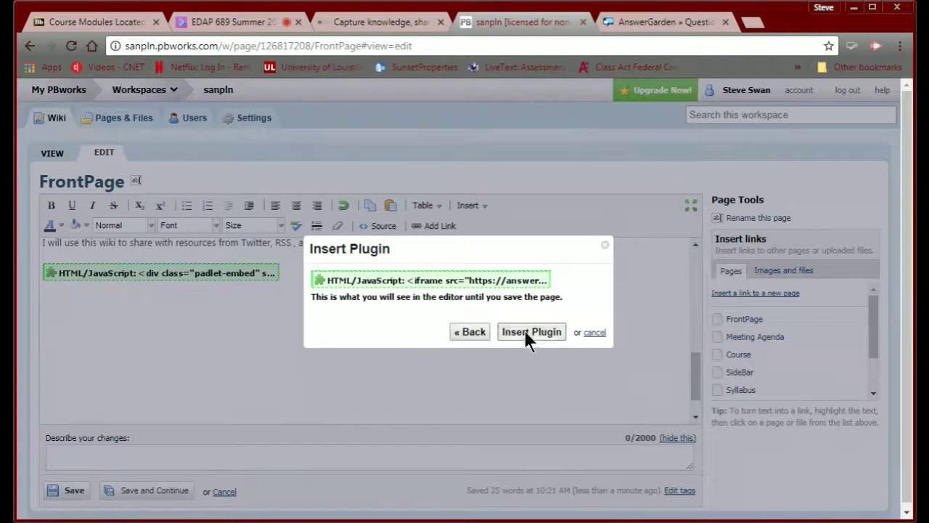
{"action": "left_click", "coordinate": [526, 332]}
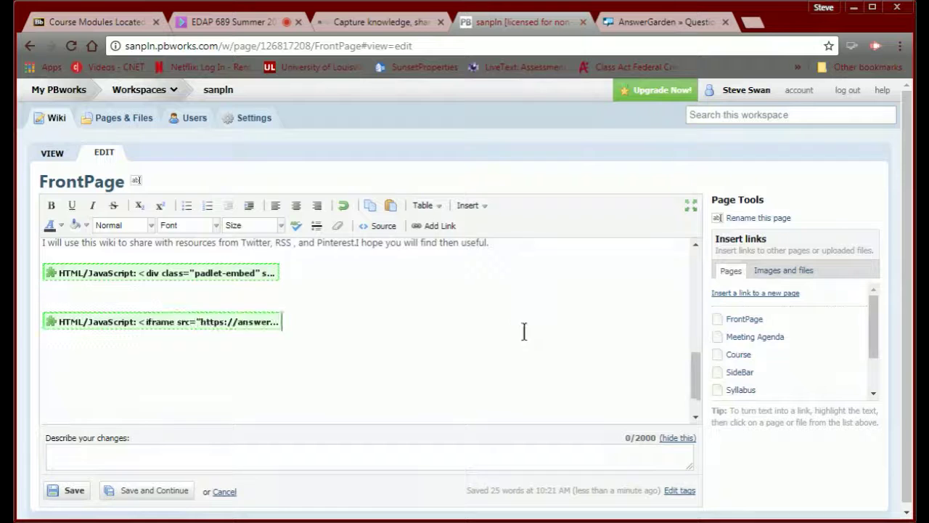
- Save the FrontPage and return it to view mode
{"action": "left_click", "coordinate": [164, 496]}
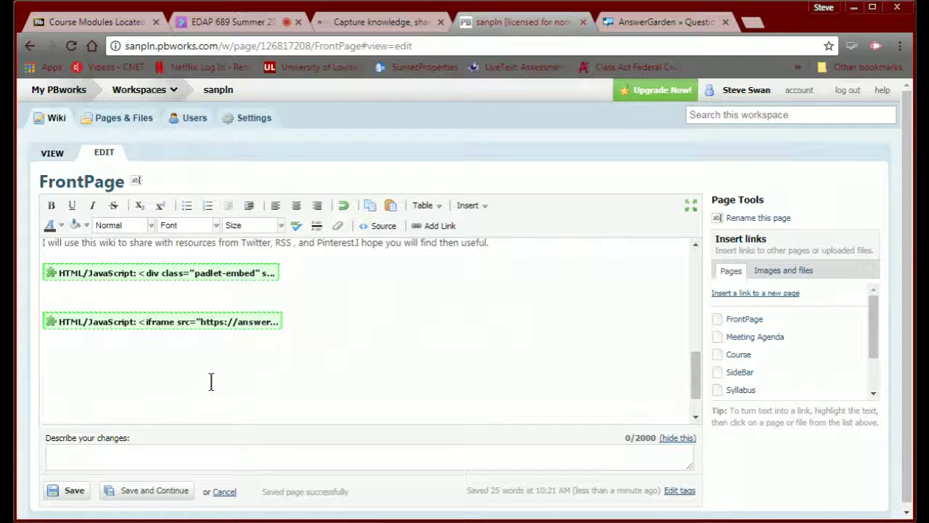
{"action": "scroll", "coordinate": [213, 382], "scroll_direction": "down", "scroll_amount": 1}
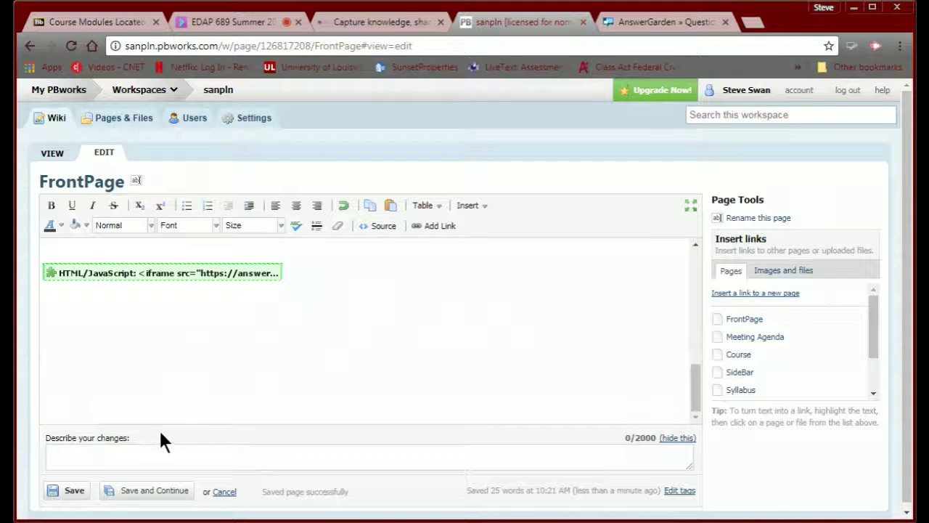
{"action": "left_click", "coordinate": [145, 490]}
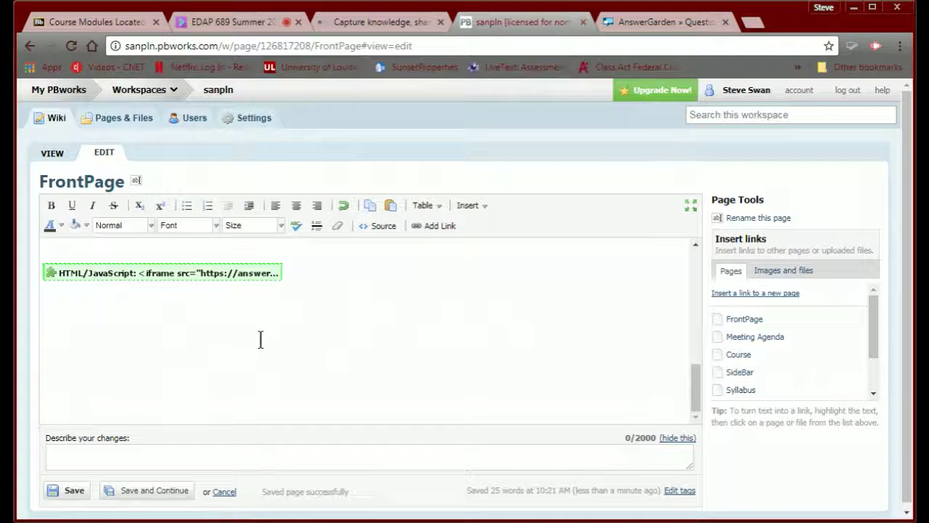
{"action": "scroll", "coordinate": [259, 339], "scroll_direction": "down", "scroll_amount": 5}
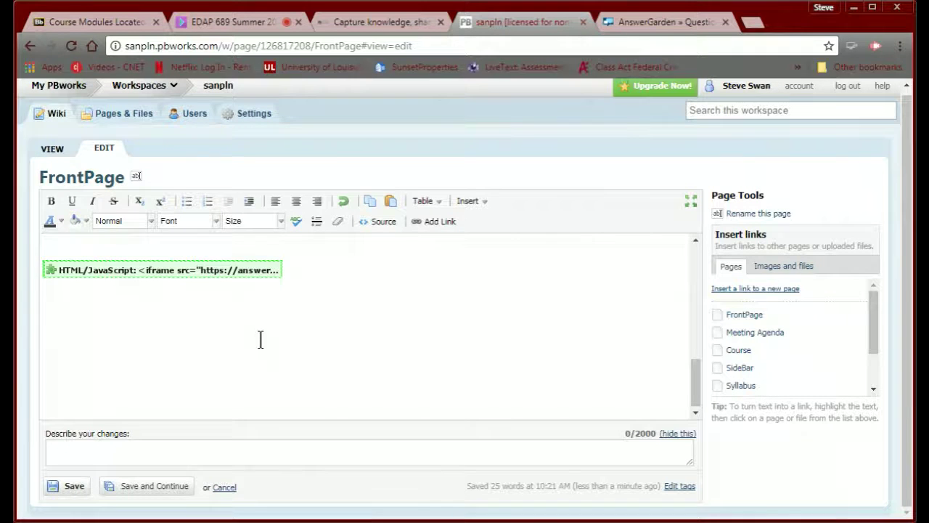
{"action": "scroll", "coordinate": [260, 339], "scroll_direction": "up", "scroll_amount": 3}
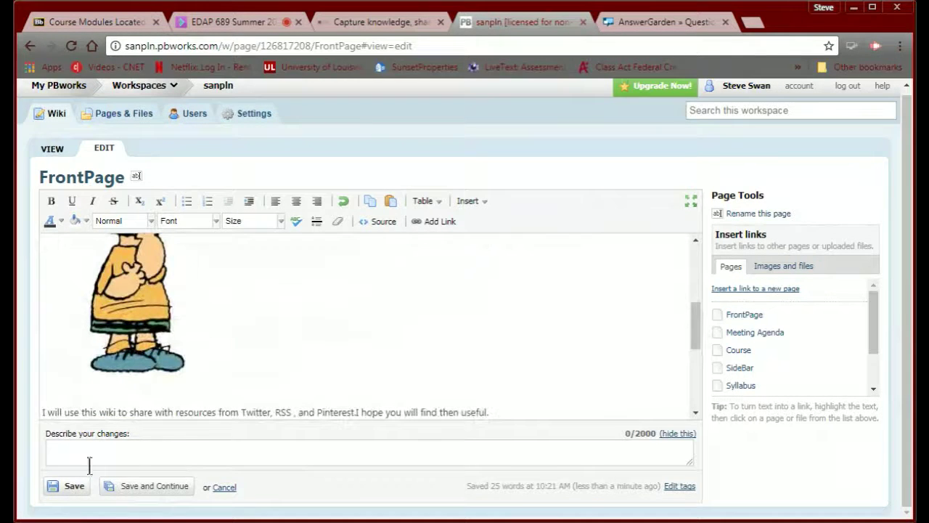
{"action": "left_click", "coordinate": [75, 485]}
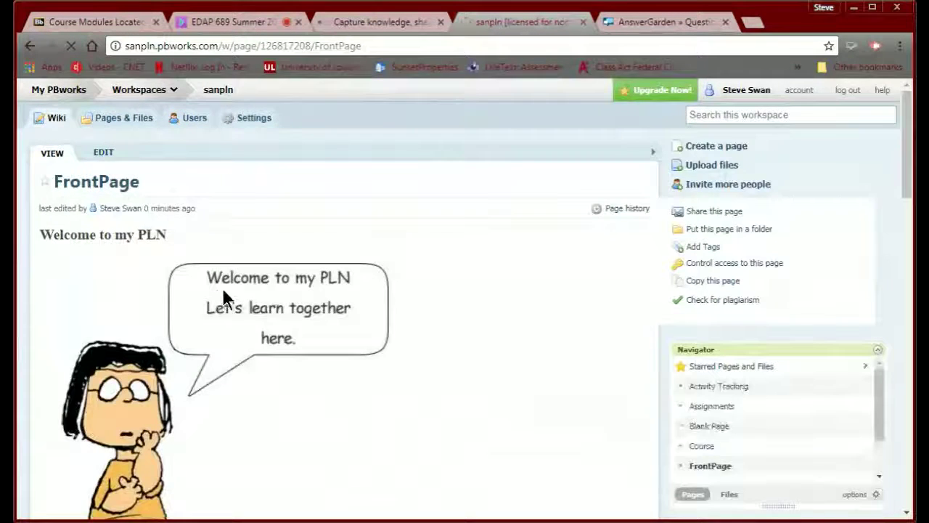
- Look over the saved FrontPage, then return to Blackboard's Course Modules tab
{"action": "scroll", "coordinate": [225, 292], "scroll_direction": "down", "scroll_amount": 15}
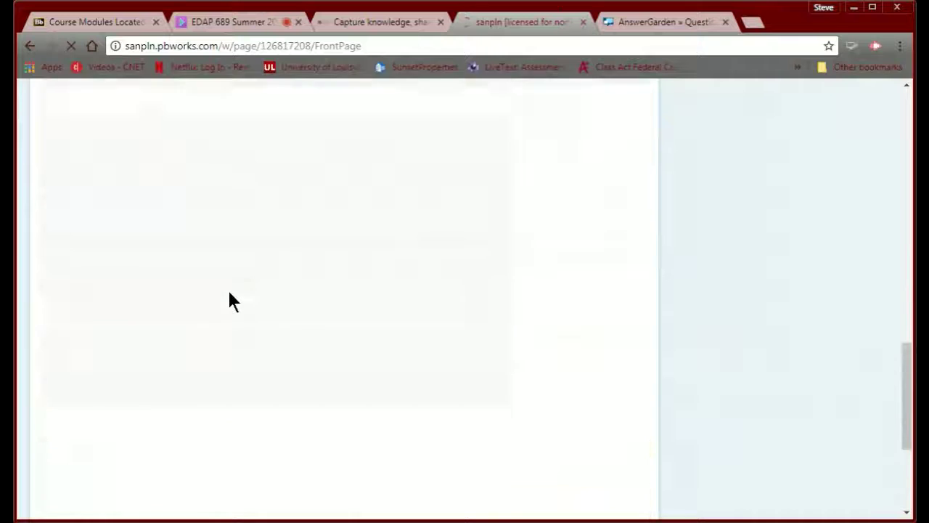
{"action": "scroll", "coordinate": [229, 302], "scroll_direction": "up", "scroll_amount": 2}
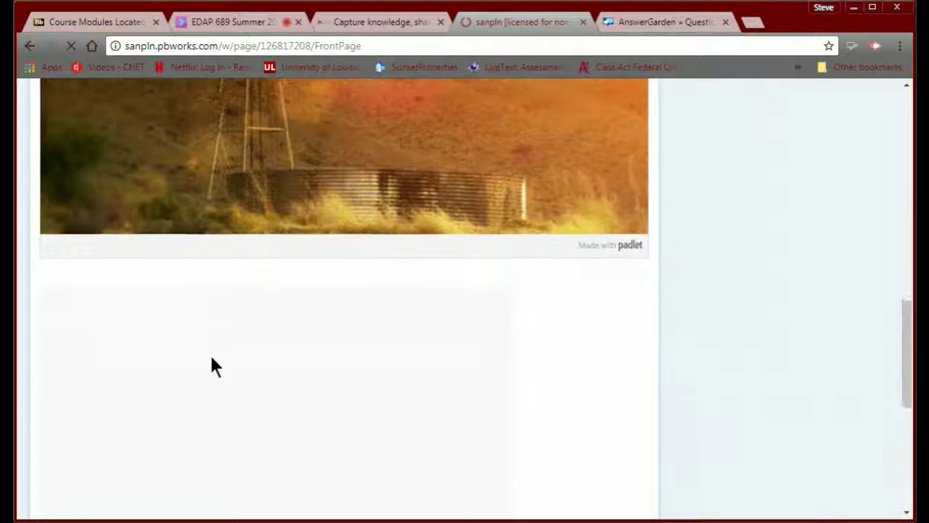
{"action": "scroll", "coordinate": [211, 357], "scroll_direction": "down", "scroll_amount": 5}
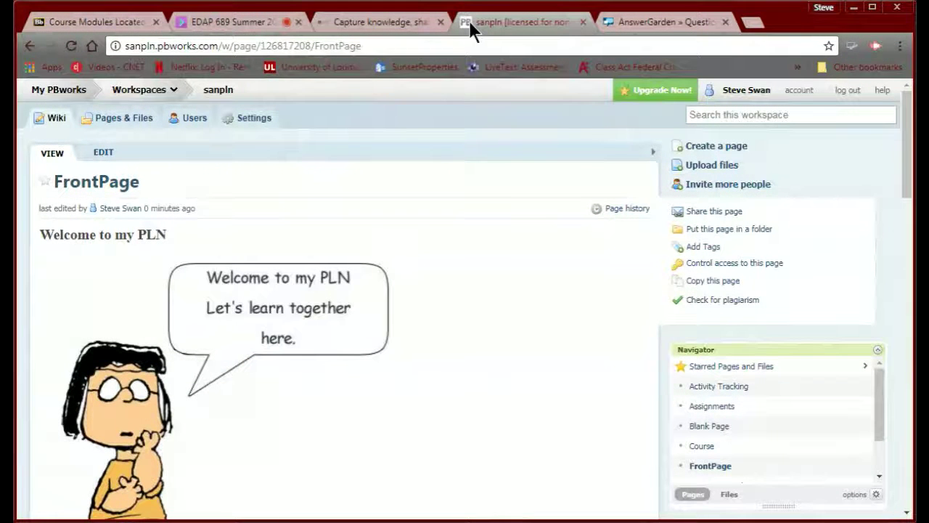
{"action": "left_click", "coordinate": [91, 22]}
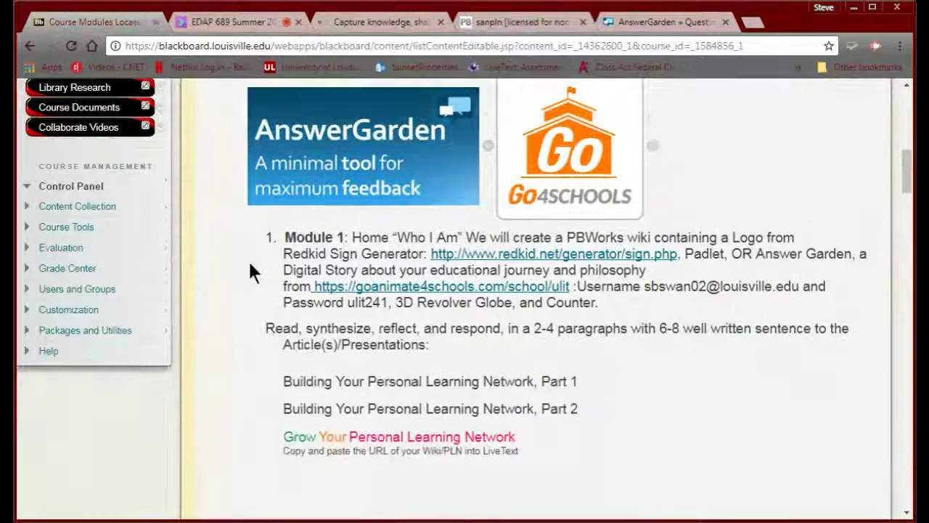
- Follow Module 1's goanimate4schools.com/school/ulit link to the university login page
{"action": "scroll", "coordinate": [250, 263], "scroll_direction": "down", "scroll_amount": 1}
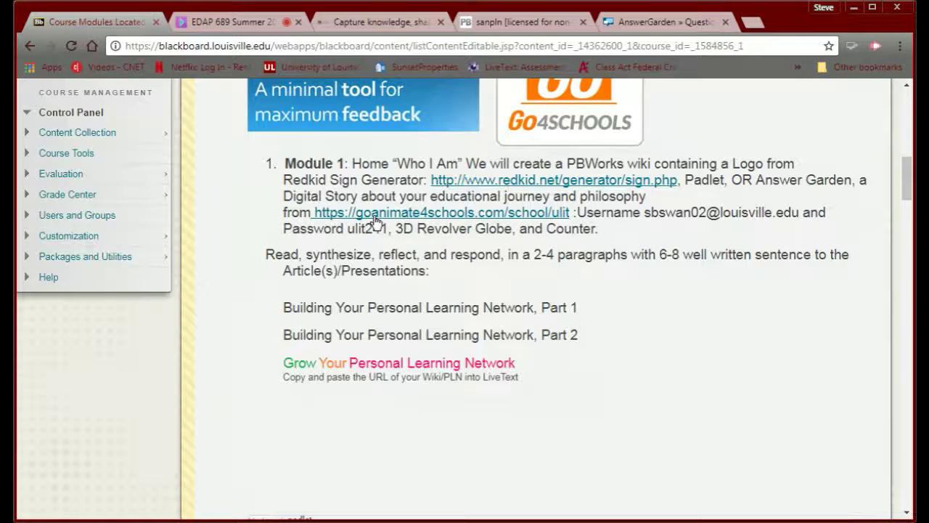
{"action": "left_click", "coordinate": [375, 220]}
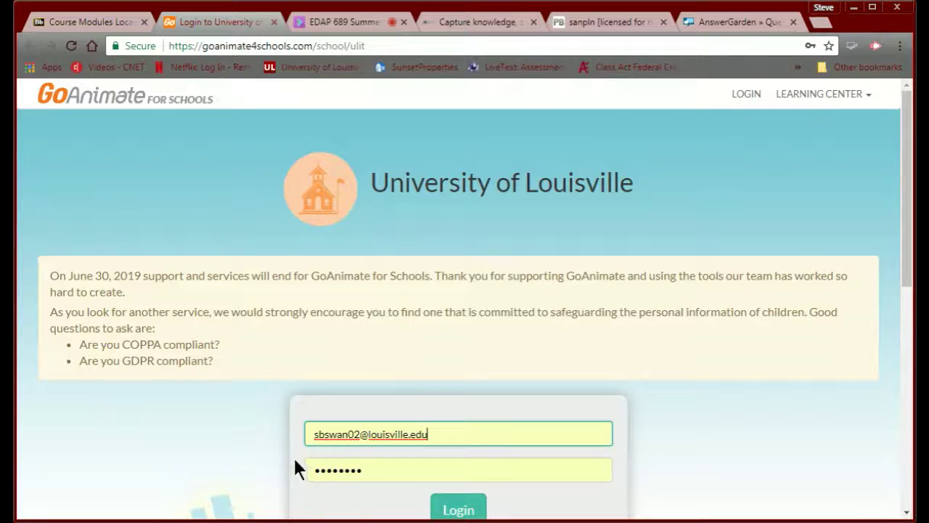
- Log in to GoAnimate for Schools, start a new video, then switch back to Blackboard
{"action": "scroll", "coordinate": [329, 447], "scroll_direction": "down", "scroll_amount": 3}
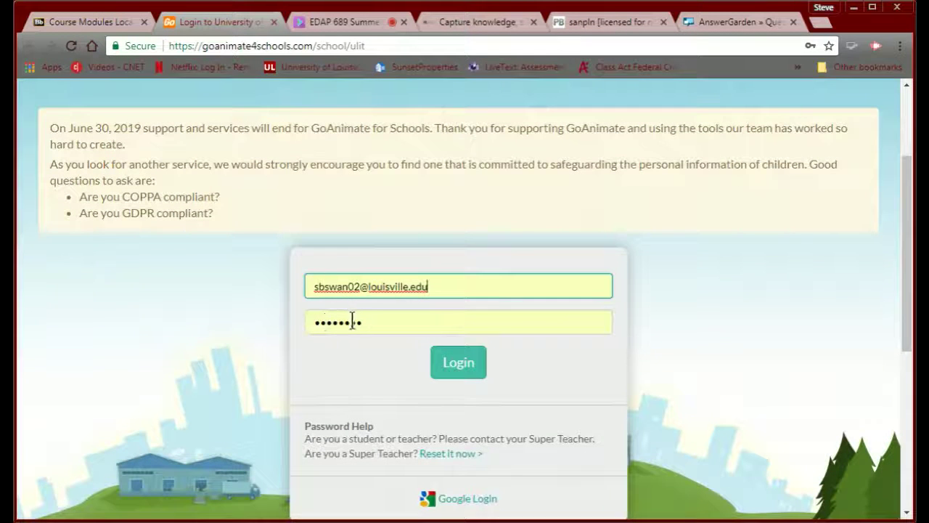
{"action": "left_click", "coordinate": [468, 372]}
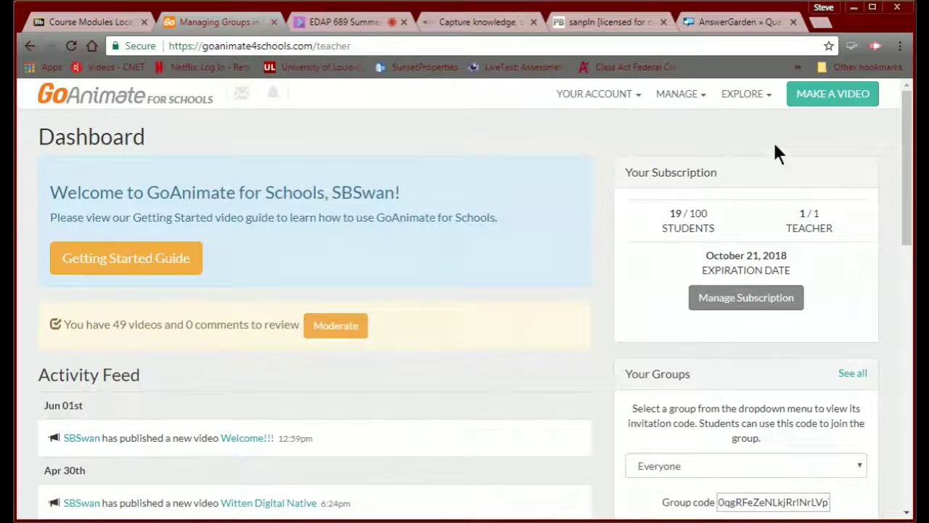
{"action": "left_click", "coordinate": [814, 103]}
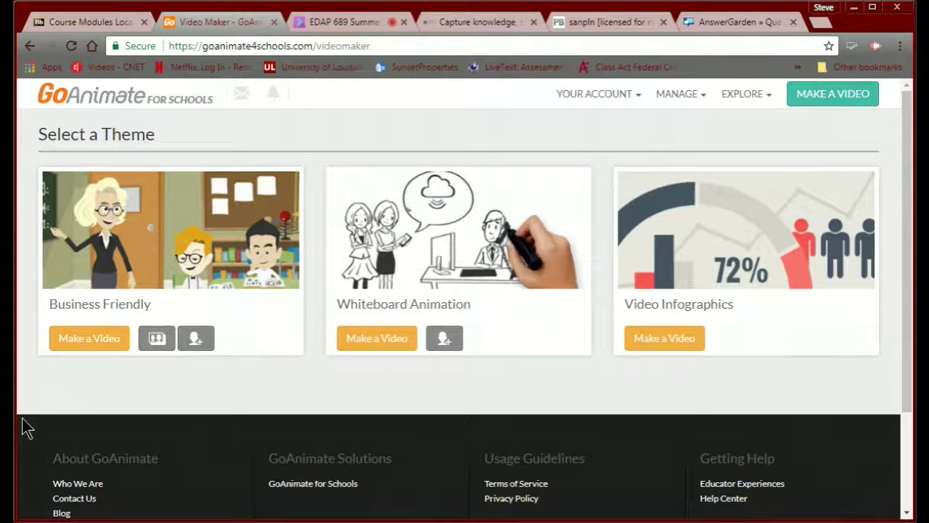
{"action": "left_click", "coordinate": [66, 24]}
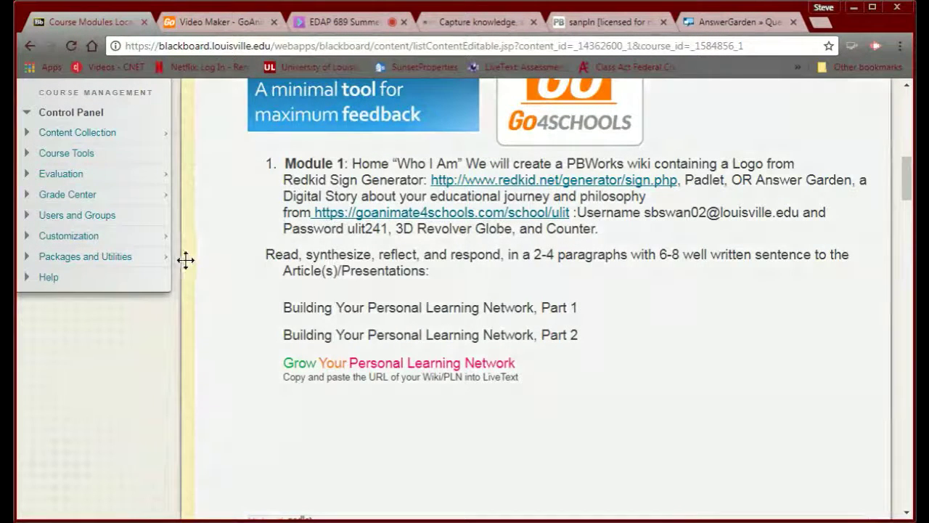
- Open the goanimate4schools.com/school/ulit link from the Module 1 text
{"action": "scroll", "coordinate": [203, 269], "scroll_direction": "up", "scroll_amount": 1}
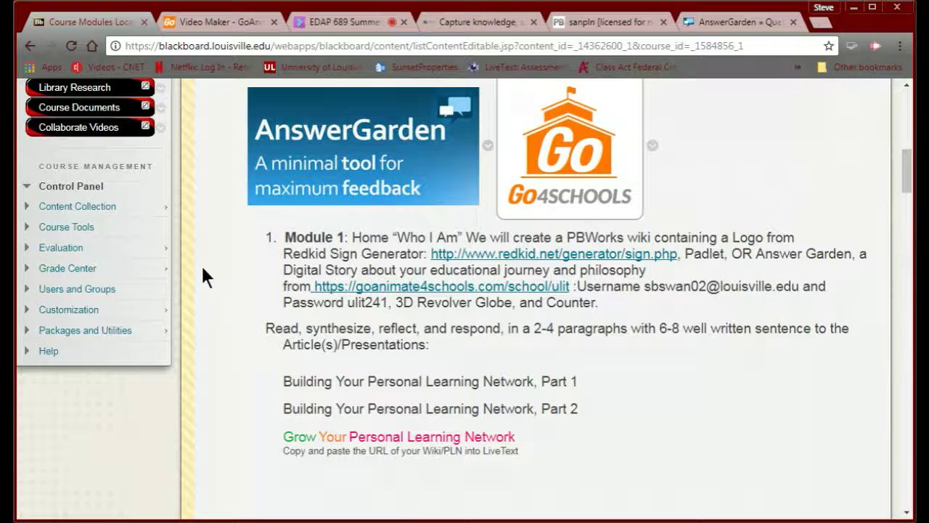
{"action": "left_click", "coordinate": [400, 287]}
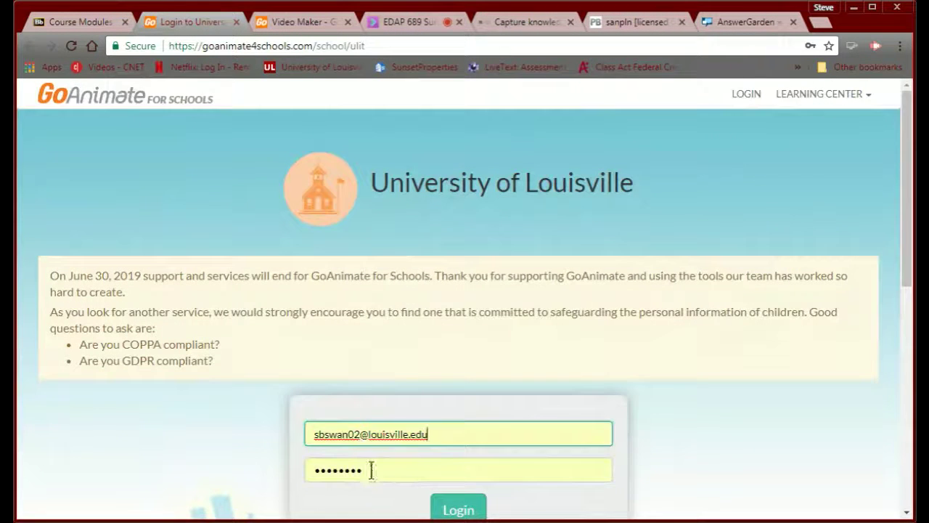
- Retype the account password and retry logging in twice
{"action": "key", "text": "Tab"}
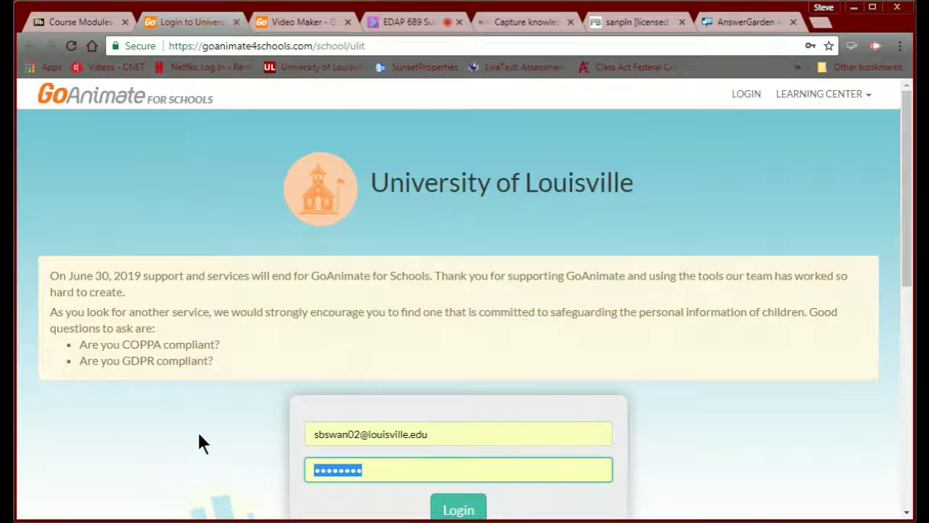
{"action": "type", "text": "****"}
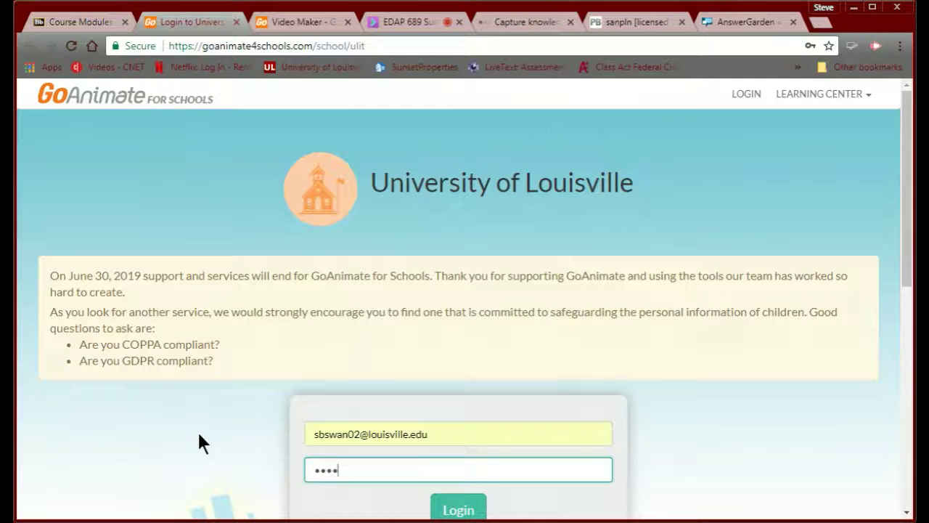
{"action": "type", "text": "****"}
{"action": "scroll", "coordinate": [363, 392], "scroll_direction": "down", "scroll_amount": 3}
{"action": "left_click", "coordinate": [448, 293]}
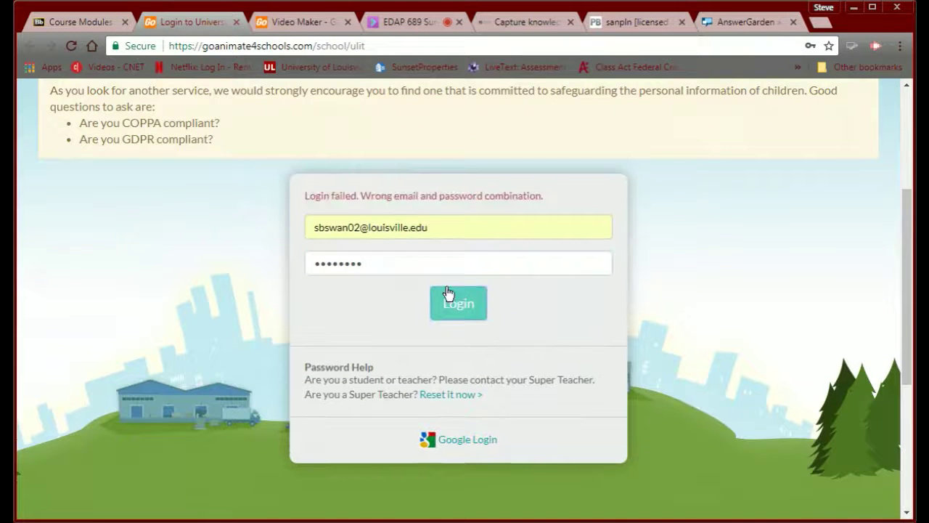
{"action": "double_click", "coordinate": [385, 263]}
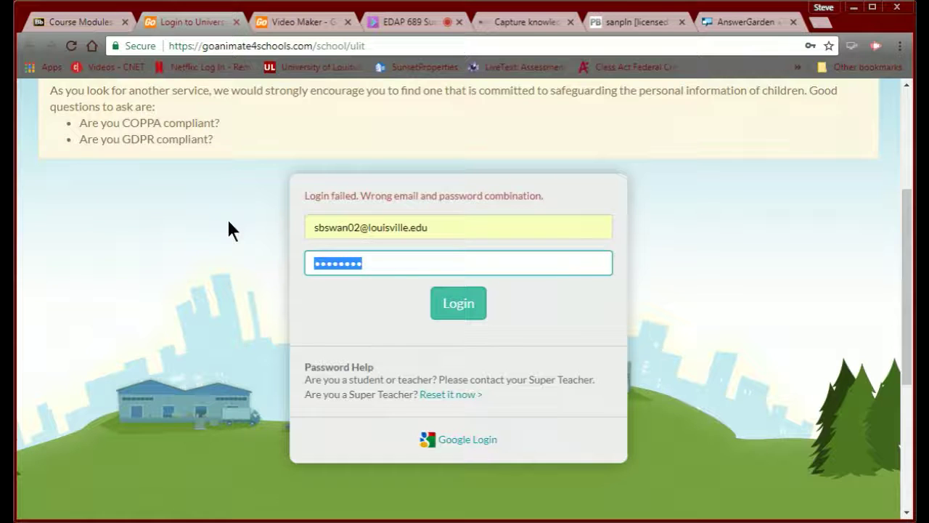
{"action": "type", "text": "****"}
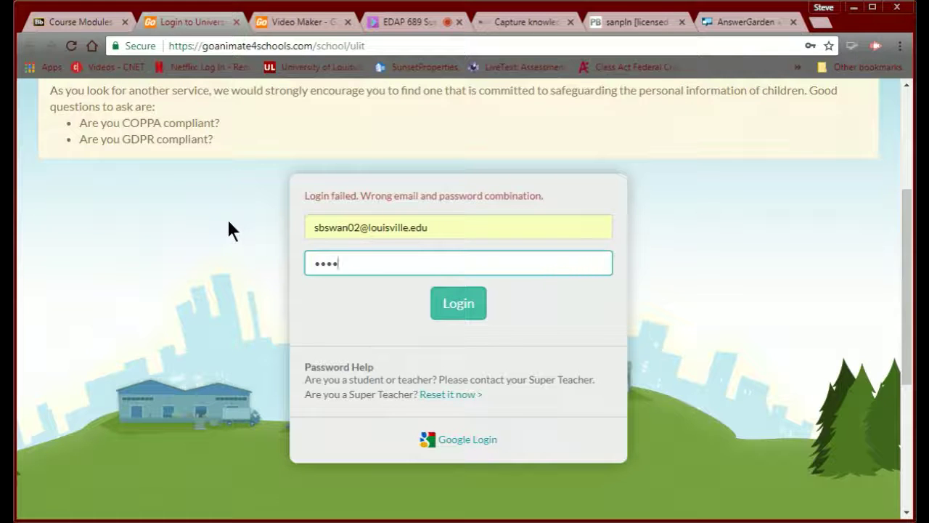
{"action": "type", "text": "••••"}
{"action": "left_click", "coordinate": [451, 314]}
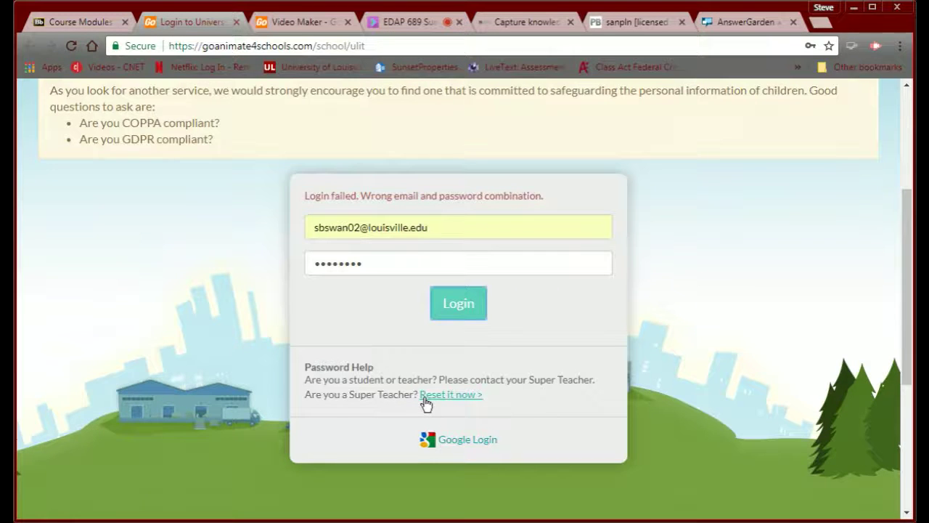
- Request a Super Teacher password reset for the account e-mail, passing the robot check
{"action": "scroll", "coordinate": [426, 404], "scroll_direction": "up", "scroll_amount": 3}
{"action": "scroll", "coordinate": [426, 404], "scroll_direction": "down", "scroll_amount": 2}
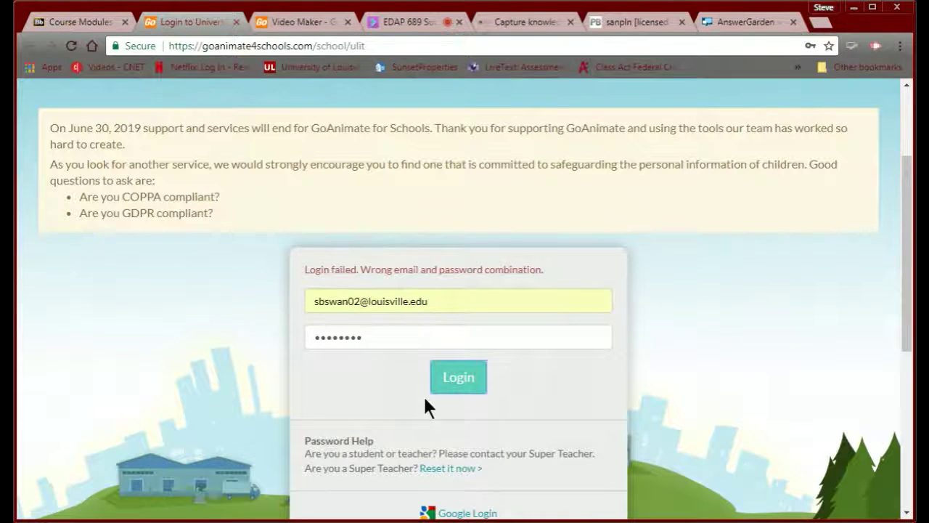
{"action": "scroll", "coordinate": [425, 399], "scroll_direction": "down", "scroll_amount": 1}
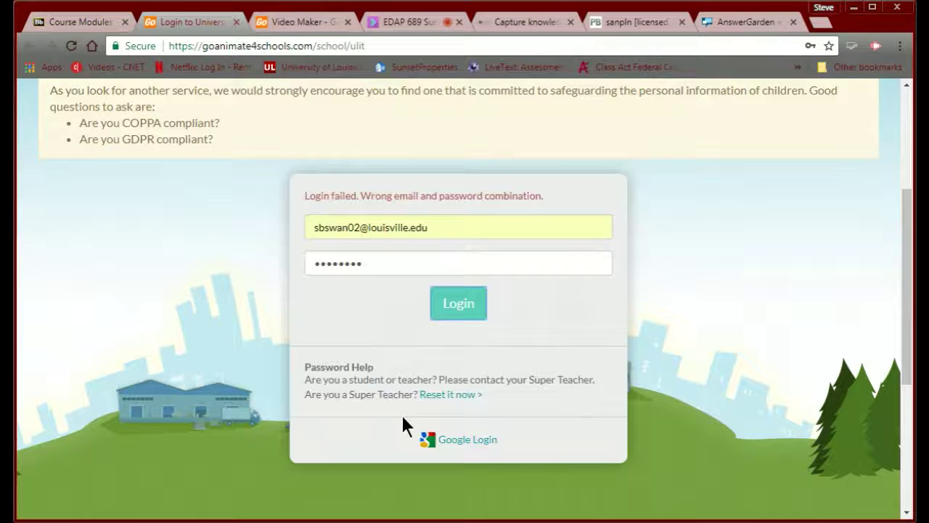
{"action": "left_click", "coordinate": [438, 395]}
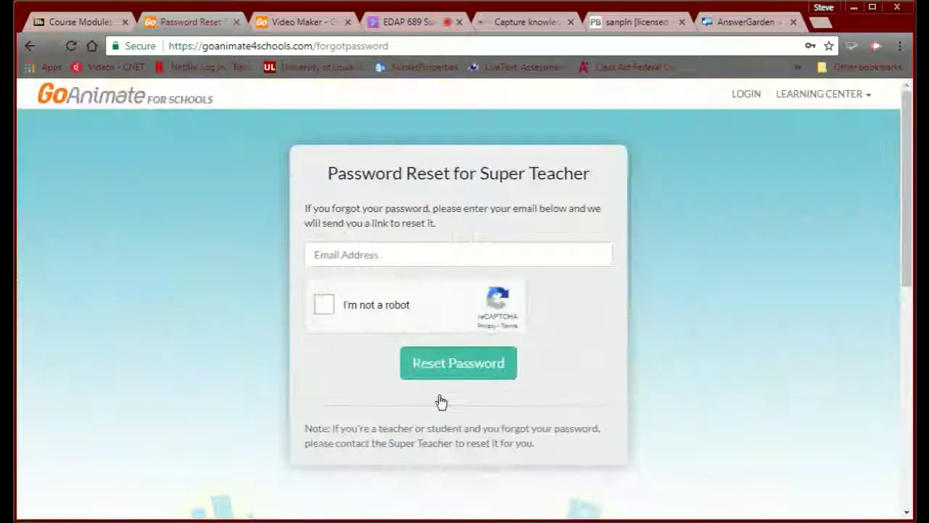
{"action": "left_click", "coordinate": [359, 258]}
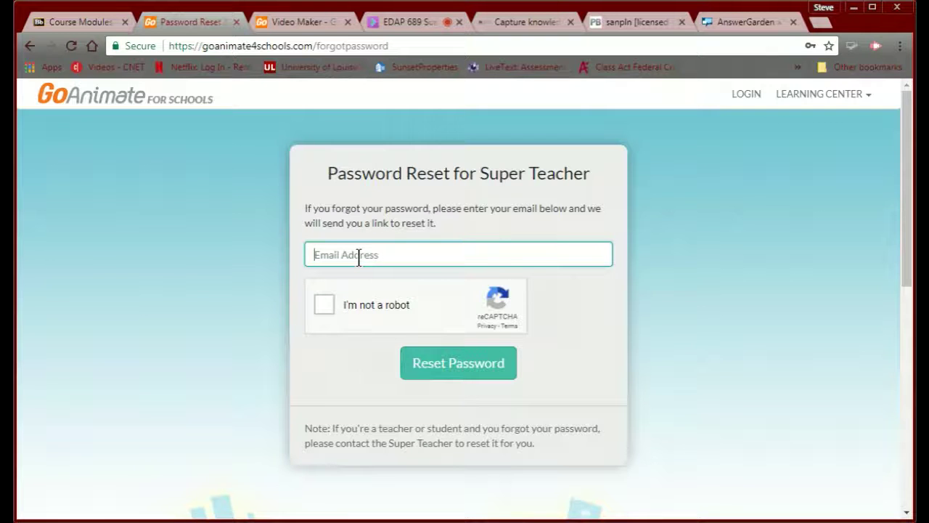
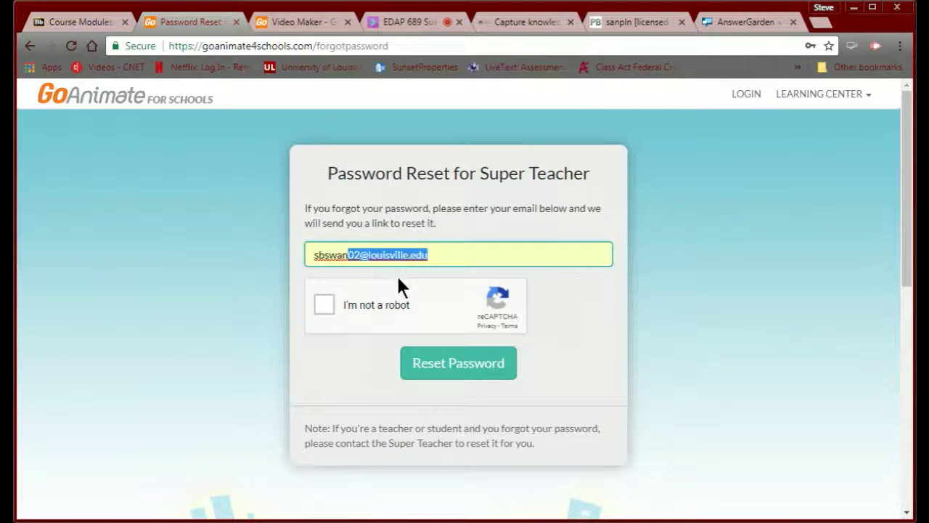
{"action": "left_click", "coordinate": [396, 274]}
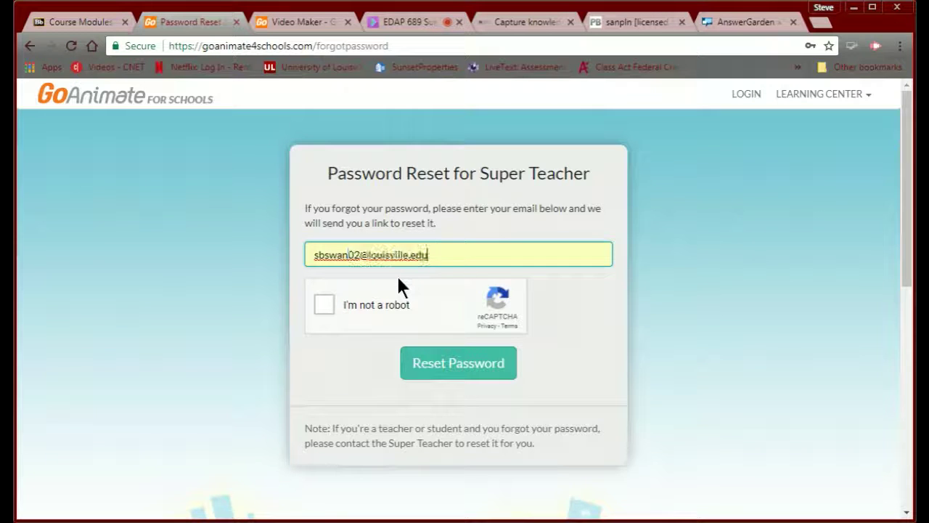
{"action": "left_click", "coordinate": [324, 305]}
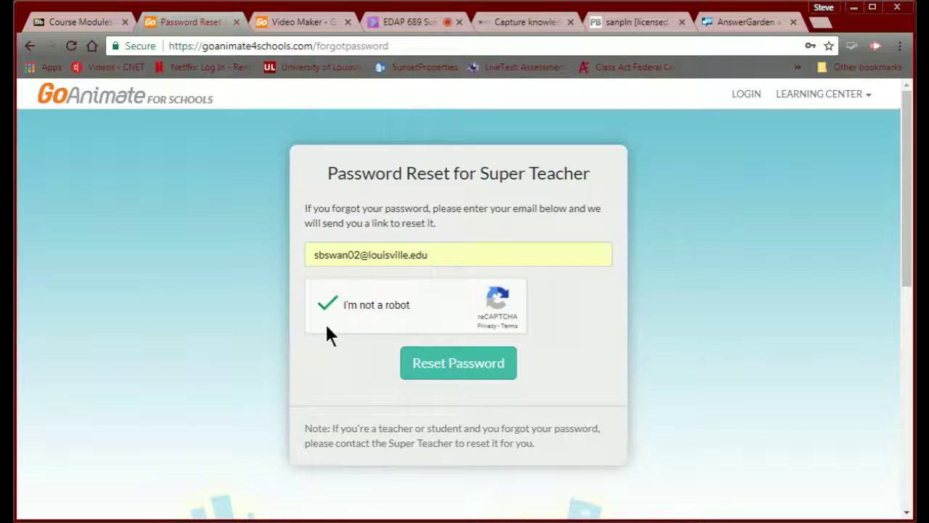
{"action": "left_click", "coordinate": [424, 365]}
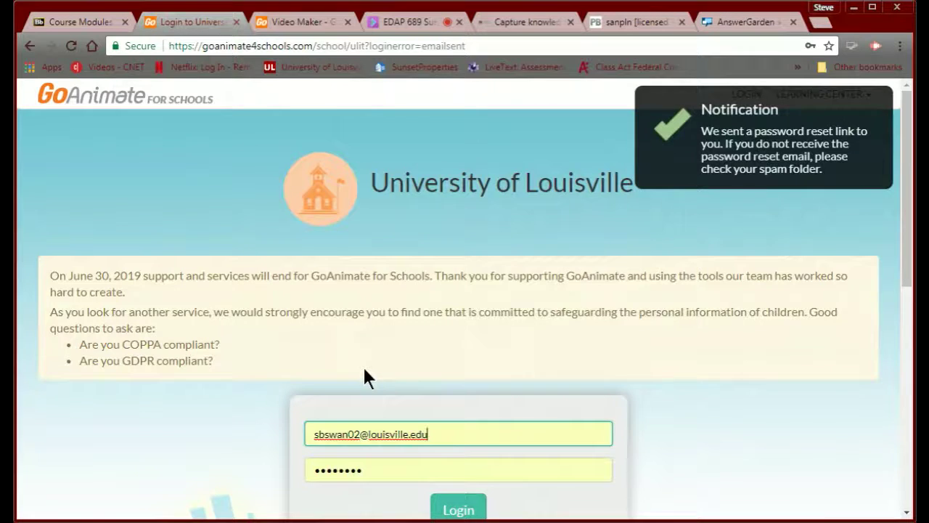
{"action": "scroll", "coordinate": [365, 378], "scroll_direction": "down", "scroll_amount": 2}
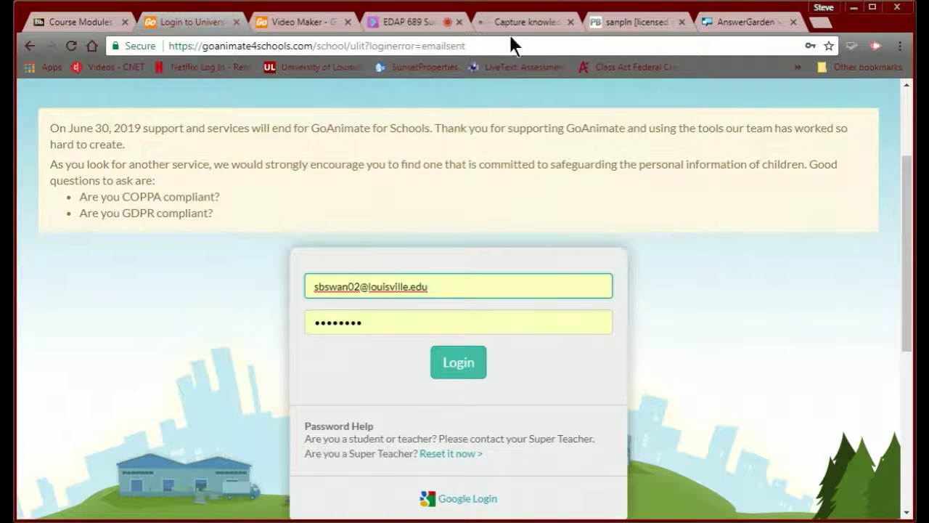
- Scroll the sanpln FrontPage past the Padlet to the AnswerGarden box and back up
{"action": "left_click", "coordinate": [626, 24]}
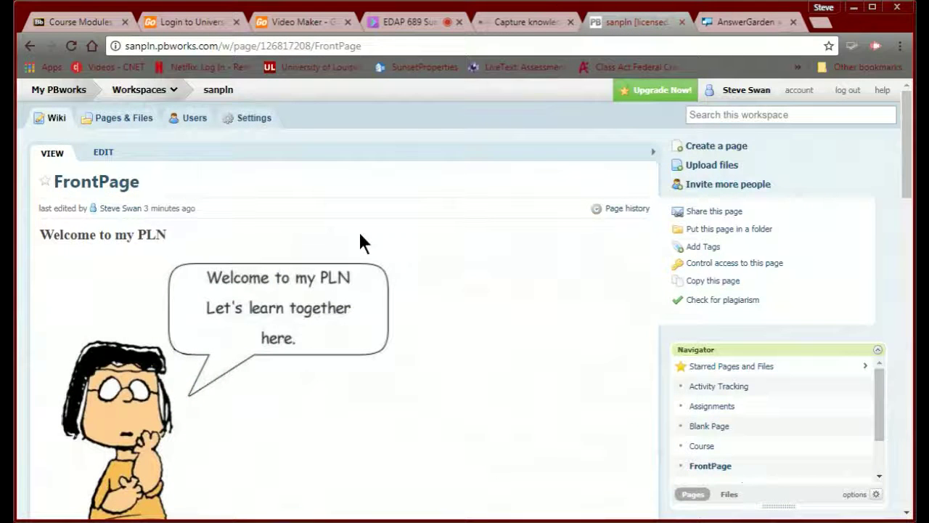
{"action": "scroll", "coordinate": [361, 234], "scroll_direction": "down", "scroll_amount": 2}
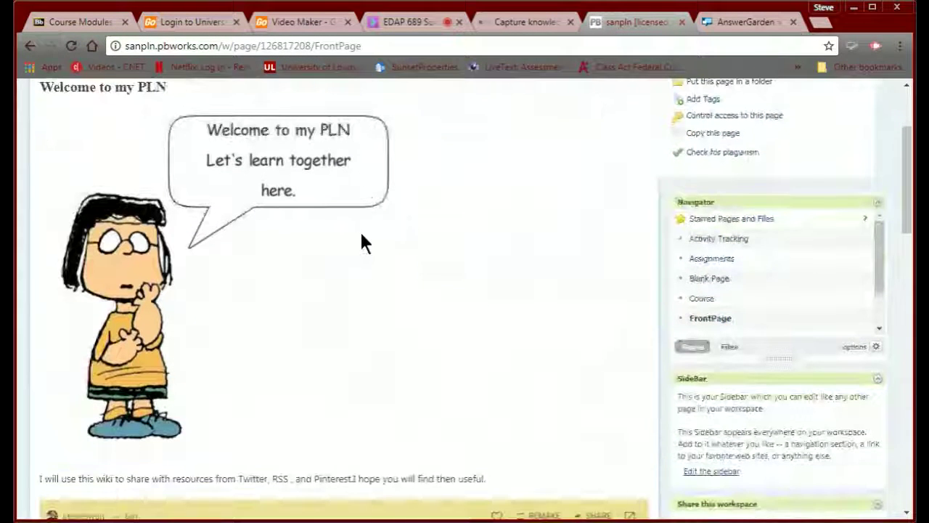
{"action": "scroll", "coordinate": [361, 233], "scroll_direction": "down", "scroll_amount": 2}
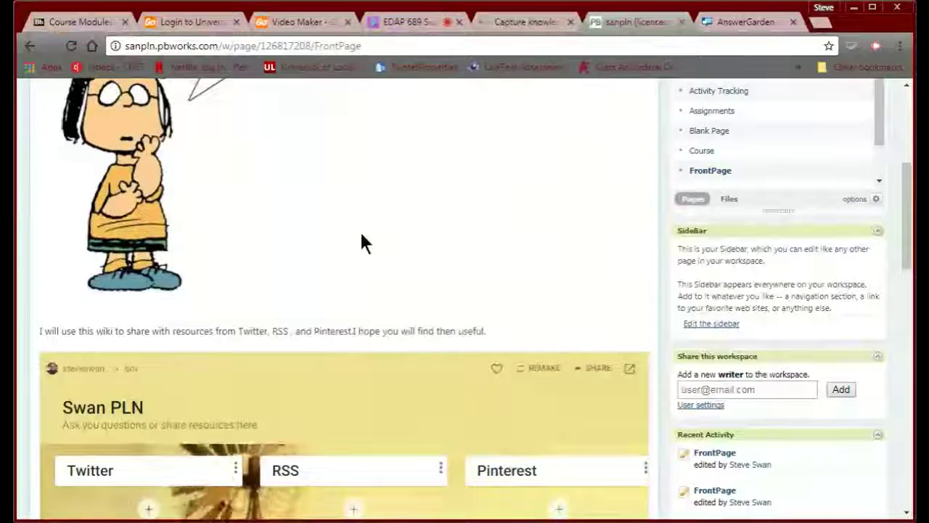
{"action": "scroll", "coordinate": [361, 234], "scroll_direction": "down", "scroll_amount": 3}
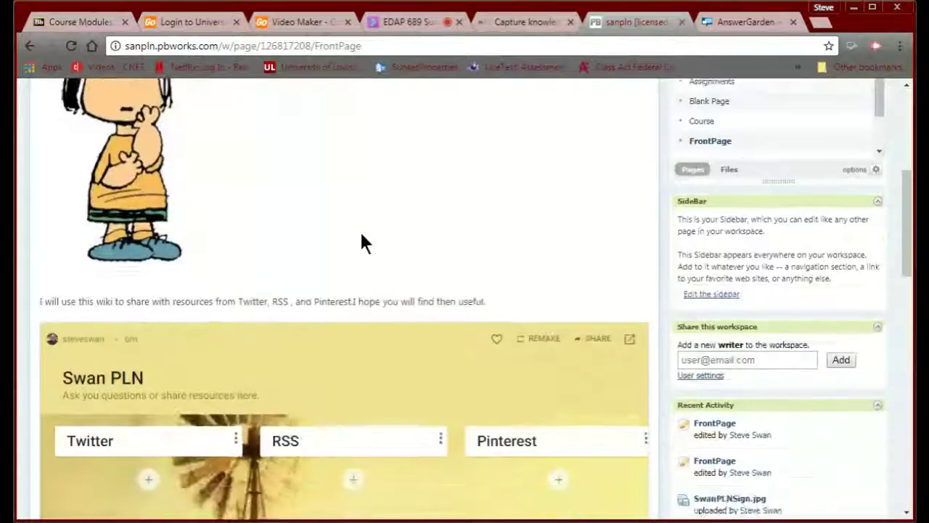
{"action": "scroll", "coordinate": [361, 234], "scroll_direction": "down", "scroll_amount": 2}
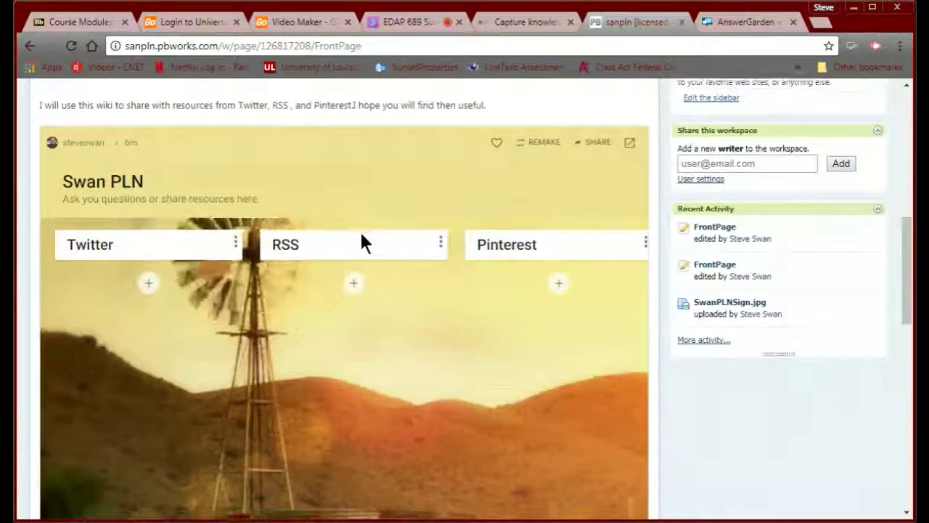
{"action": "scroll", "coordinate": [361, 234], "scroll_direction": "up", "scroll_amount": 2}
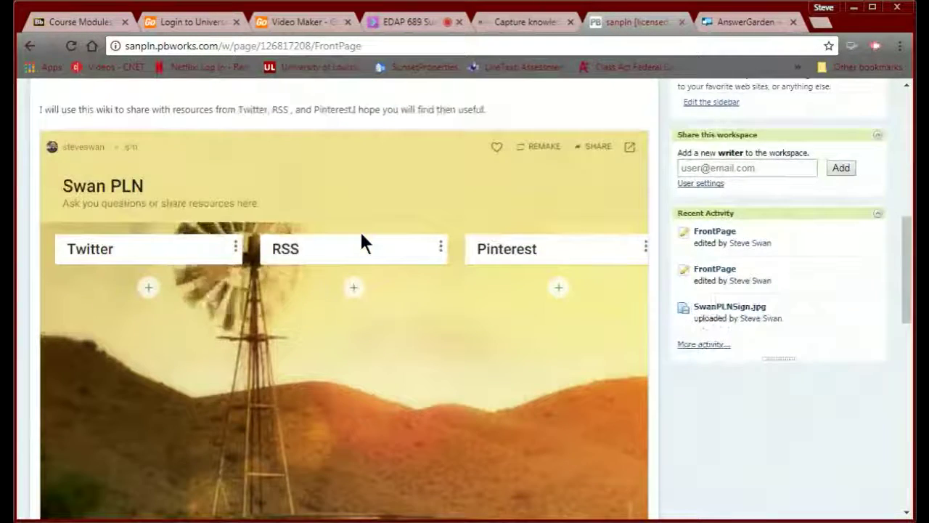
{"action": "scroll", "coordinate": [361, 235], "scroll_direction": "down", "scroll_amount": 4}
{"action": "scroll", "coordinate": [363, 242], "scroll_direction": "down", "scroll_amount": 2}
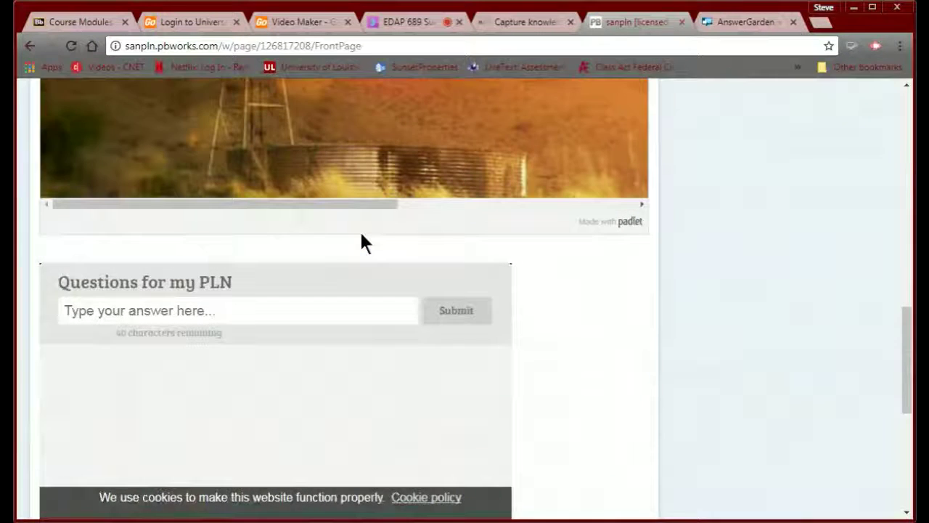
{"action": "scroll", "coordinate": [361, 234], "scroll_direction": "down", "scroll_amount": 1}
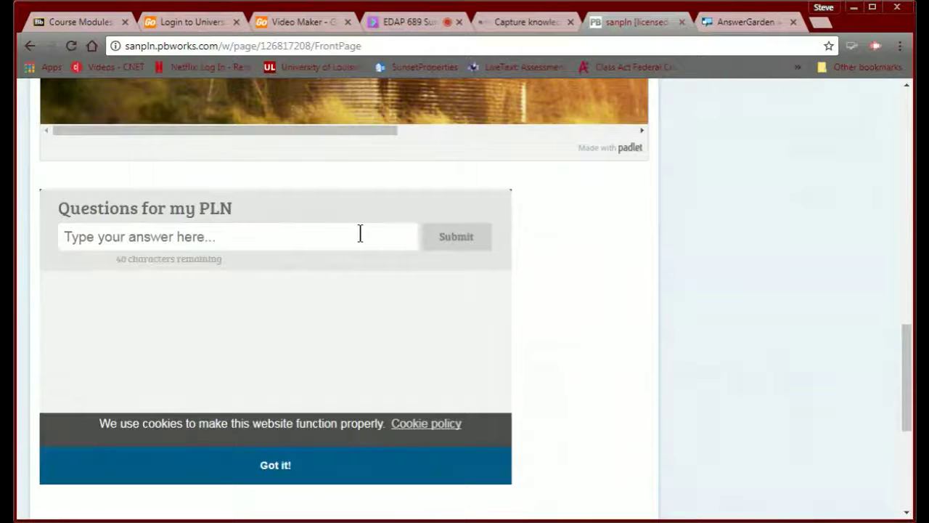
{"action": "scroll", "coordinate": [362, 236], "scroll_direction": "up", "scroll_amount": 3}
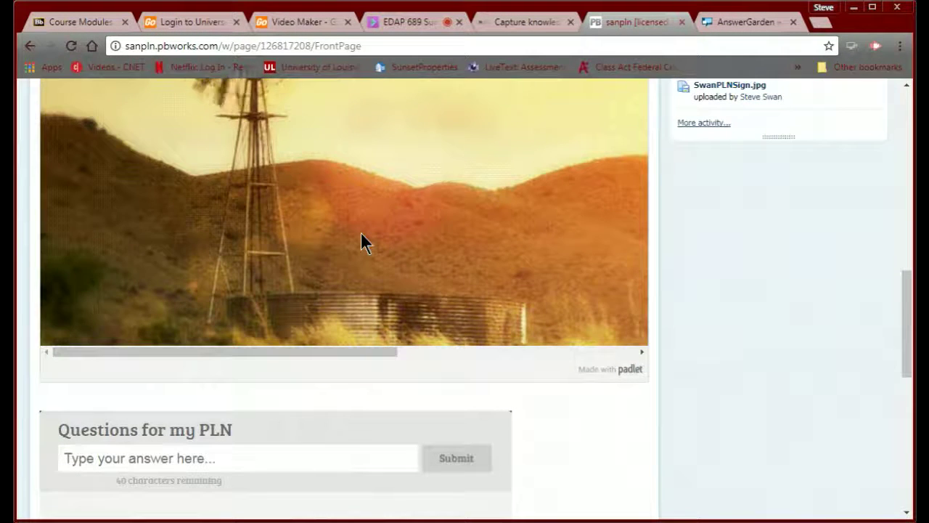
{"action": "scroll", "coordinate": [361, 242], "scroll_direction": "up", "scroll_amount": 10}
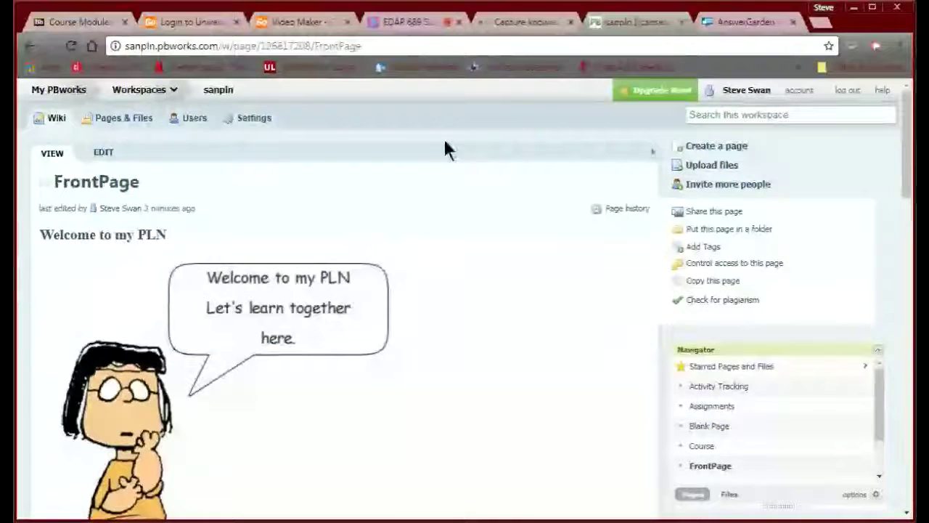
- Load louisville.edu and go through My Accounts to the Office 365 Mail sign-in
{"action": "left_click", "coordinate": [518, 27]}
{"action": "left_click", "coordinate": [373, 47]}
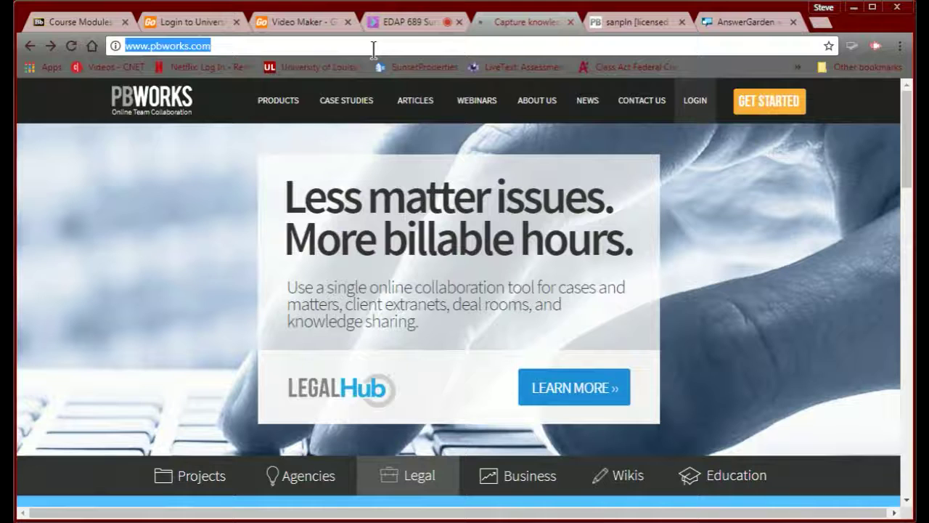
{"action": "type", "text": "lou"}
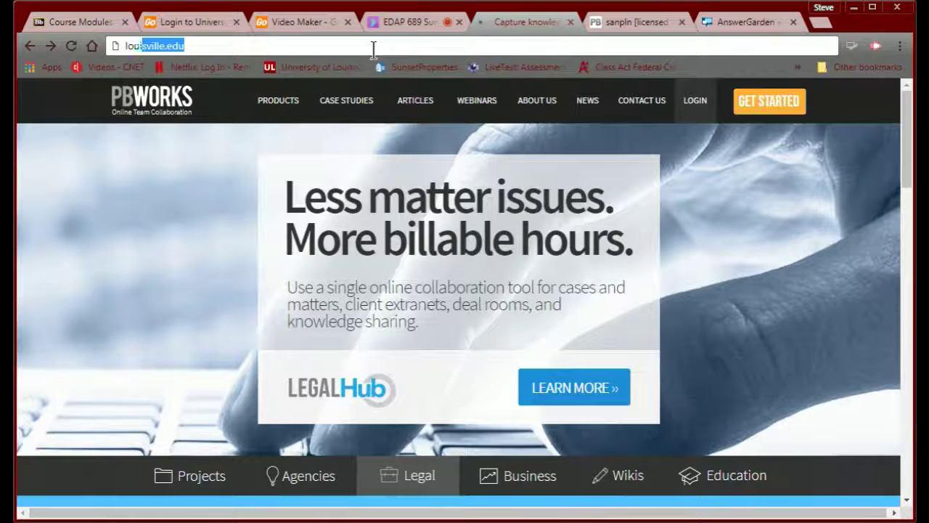
{"action": "type", "text": "isvil"}
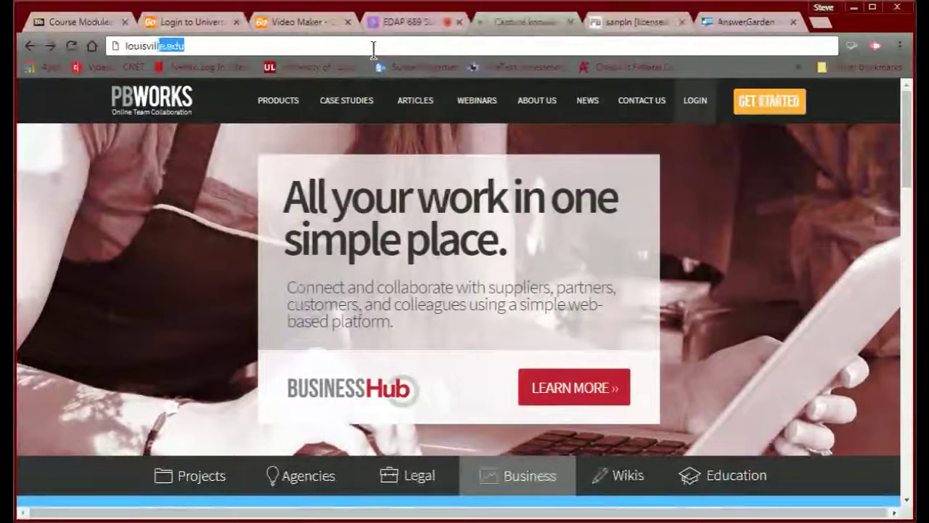
{"action": "type", "text": "le.edu"}
{"action": "key", "text": "Return"}
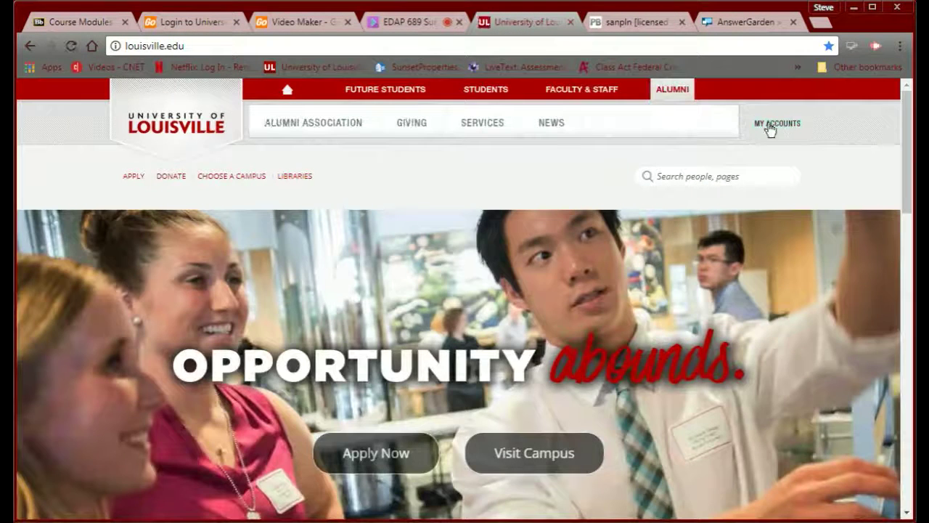
{"action": "left_click", "coordinate": [770, 125]}
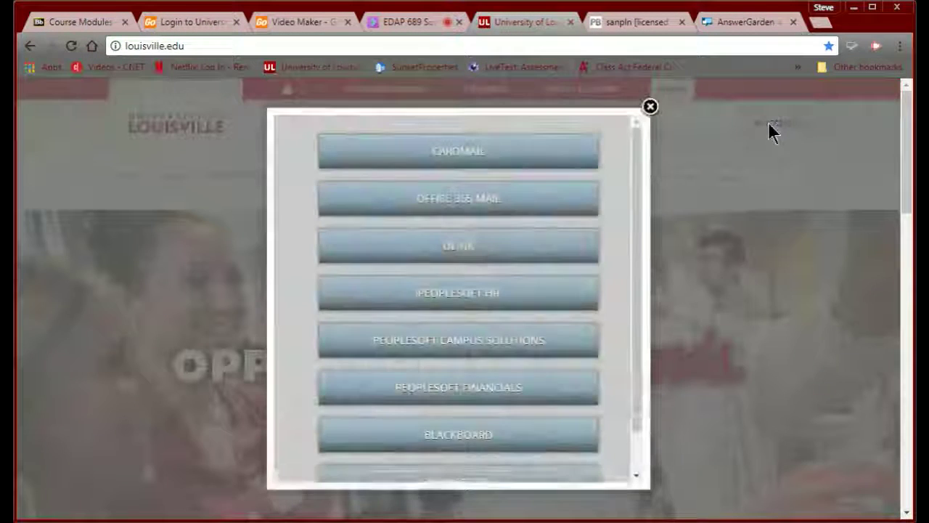
{"action": "left_click", "coordinate": [428, 203]}
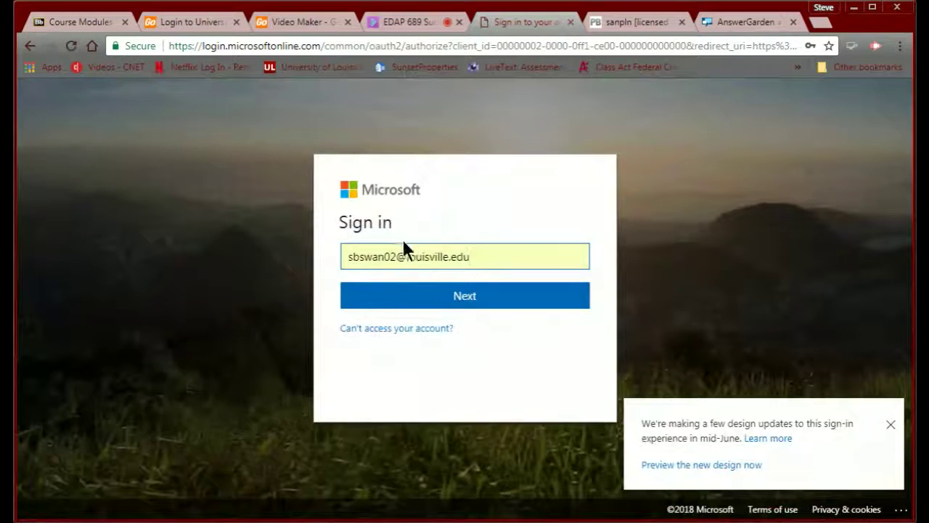
- Sign in to Outlook with the account e-mail and password, staying signed in
{"action": "left_click", "coordinate": [419, 303]}
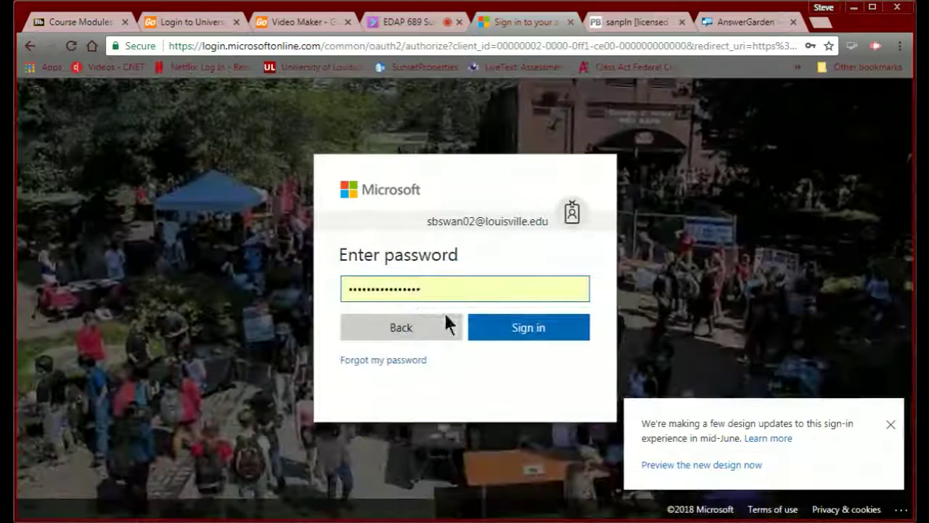
{"action": "left_click", "coordinate": [511, 335]}
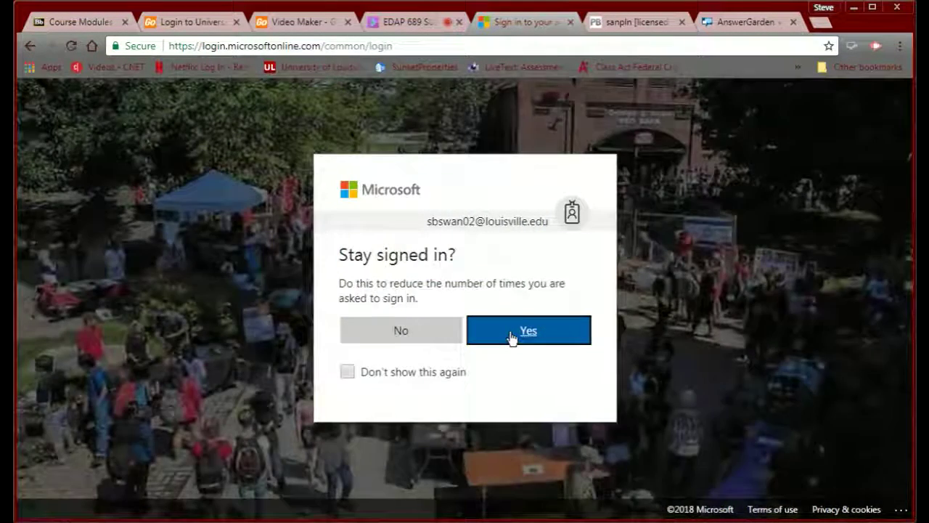
{"action": "left_click", "coordinate": [512, 335]}
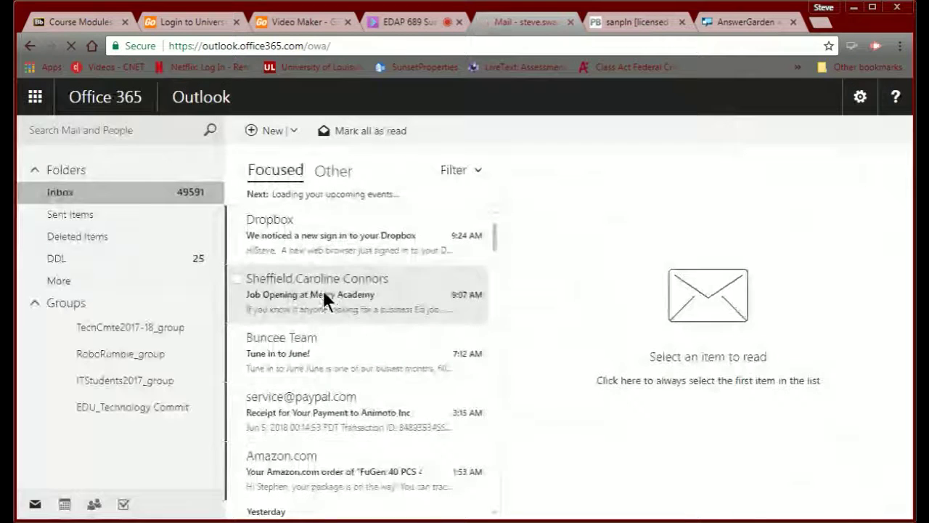
{"action": "scroll", "coordinate": [318, 299], "scroll_direction": "down", "scroll_amount": 1}
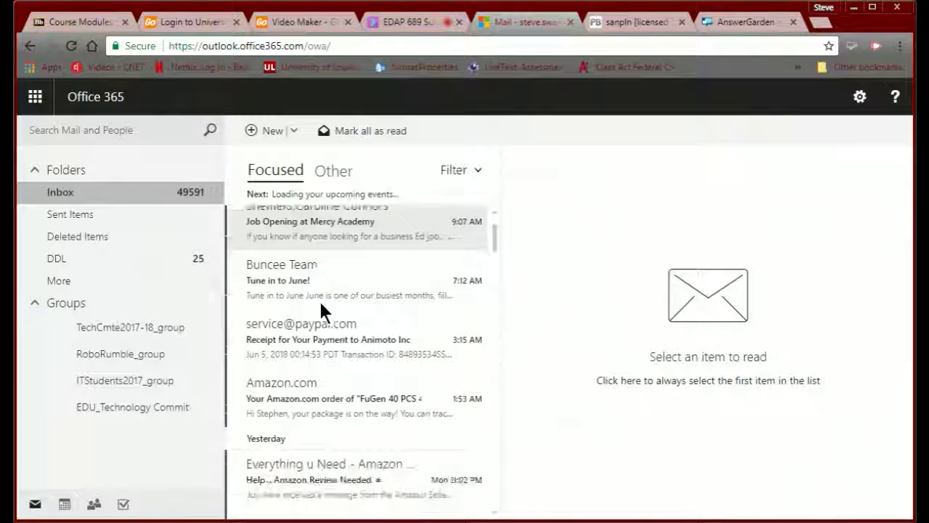
{"action": "scroll", "coordinate": [319, 299], "scroll_direction": "up", "scroll_amount": 1}
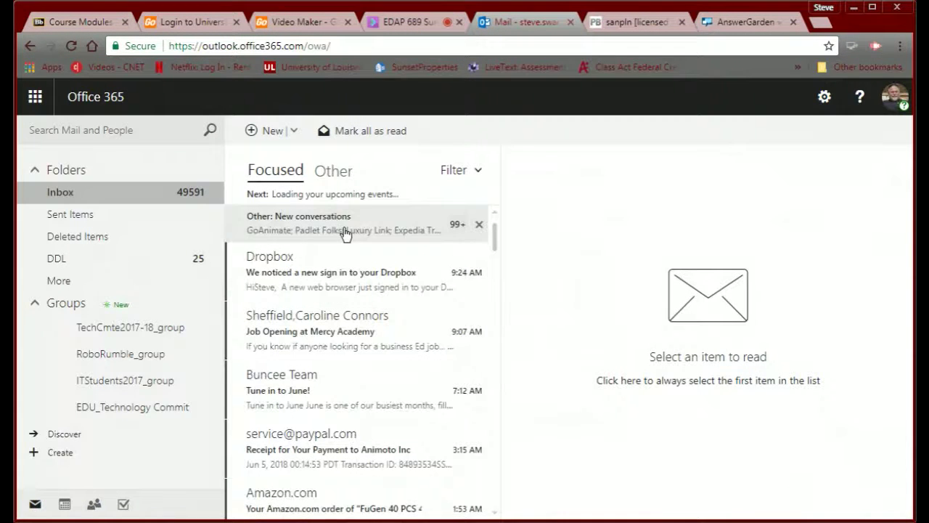
- Open the GoAnimate4Schools password reset e-mail from the Other inbox
{"action": "left_click", "coordinate": [333, 173]}
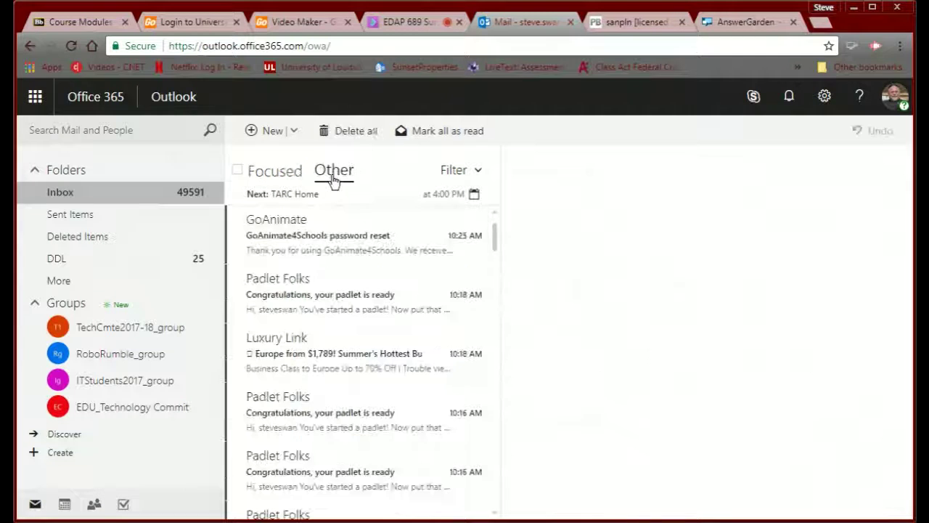
{"action": "left_click", "coordinate": [293, 237]}
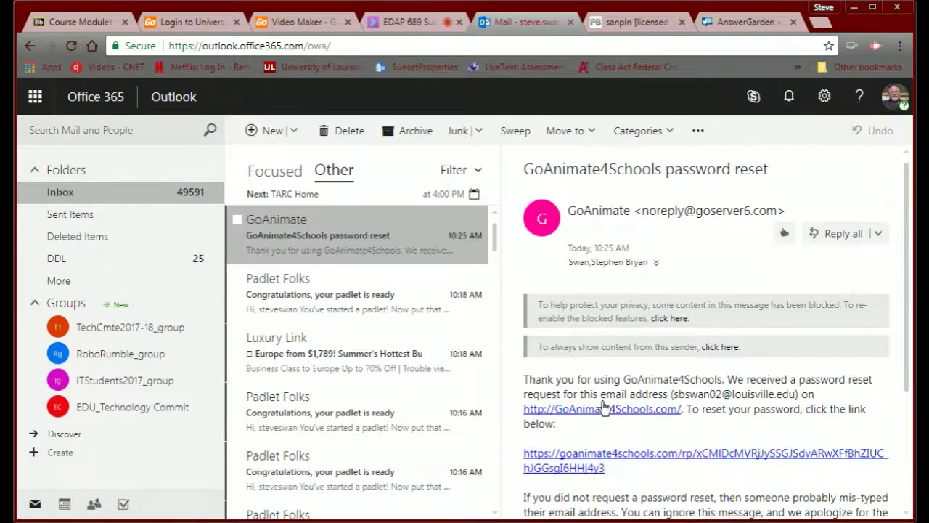
{"action": "scroll", "coordinate": [604, 402], "scroll_direction": "down", "scroll_amount": 2}
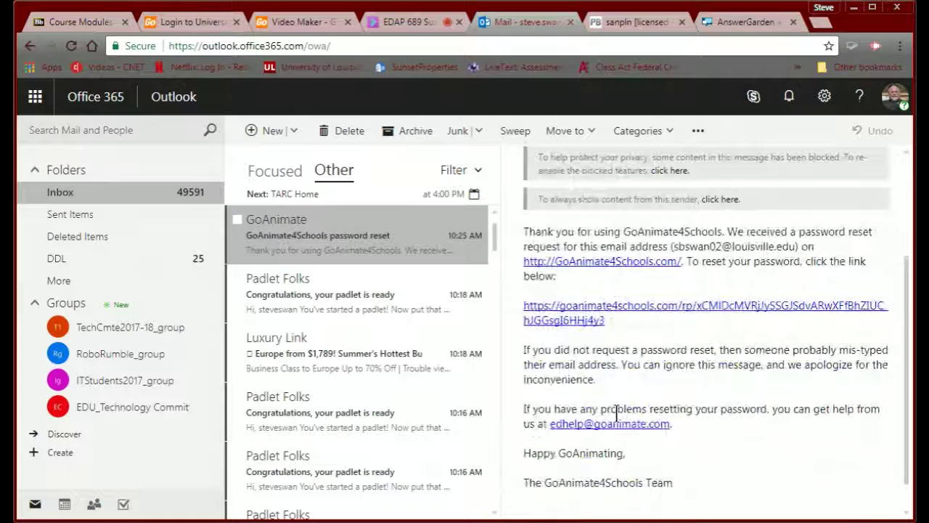
- Follow the reset link and save a new account password, entered and confirmed
{"action": "left_click", "coordinate": [651, 313]}
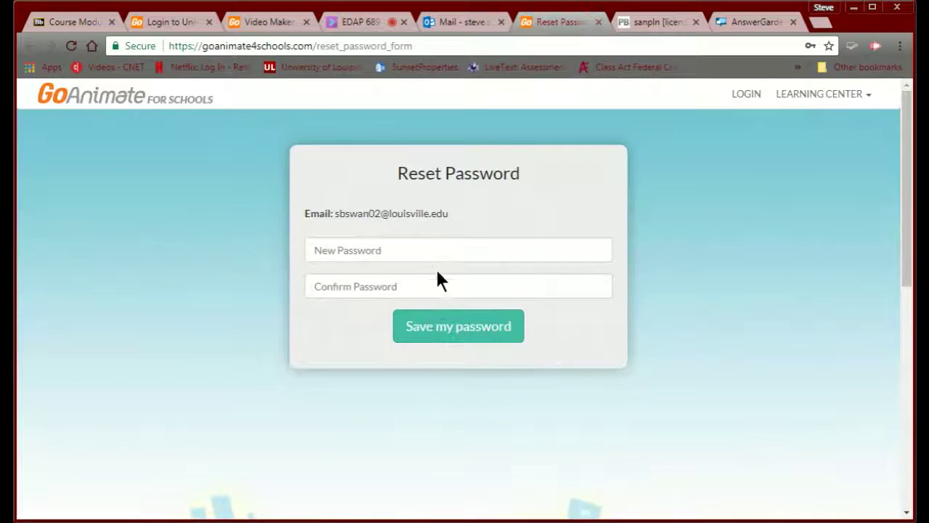
{"action": "left_click", "coordinate": [420, 251]}
{"action": "type", "text": "p"}
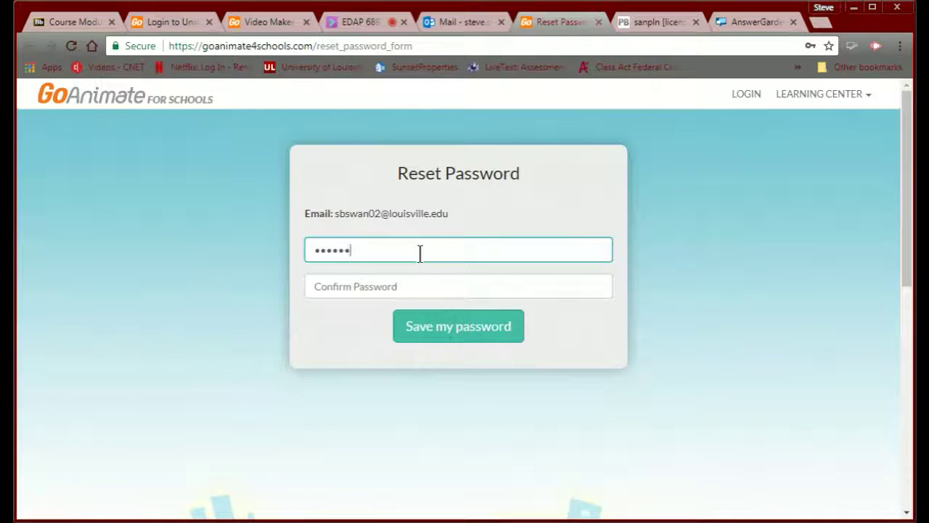
{"action": "type", "text": "p"}
{"action": "left_click", "coordinate": [410, 288]}
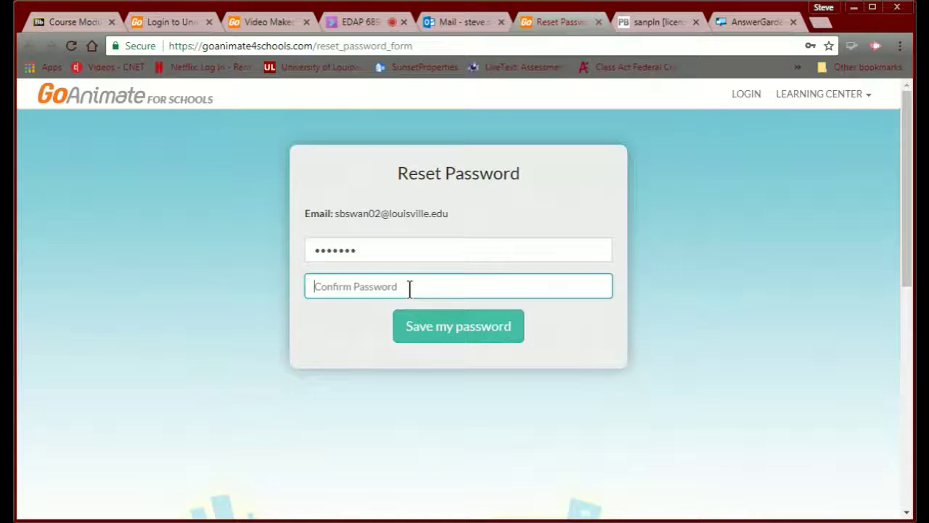
{"action": "type", "text": "p"}
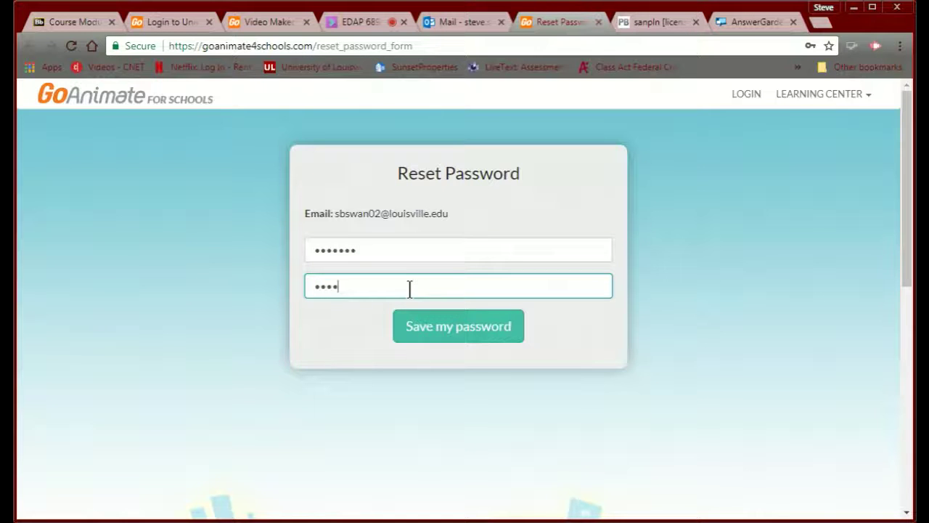
{"action": "left_click", "coordinate": [452, 330]}
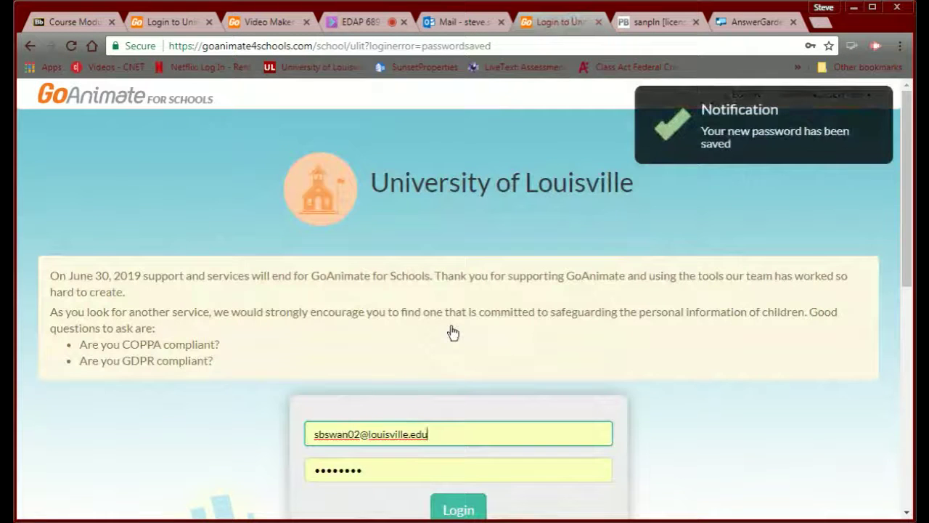
- Log in to GoAnimate for Schools with the new password
{"action": "scroll", "coordinate": [417, 328], "scroll_direction": "down", "scroll_amount": 1}
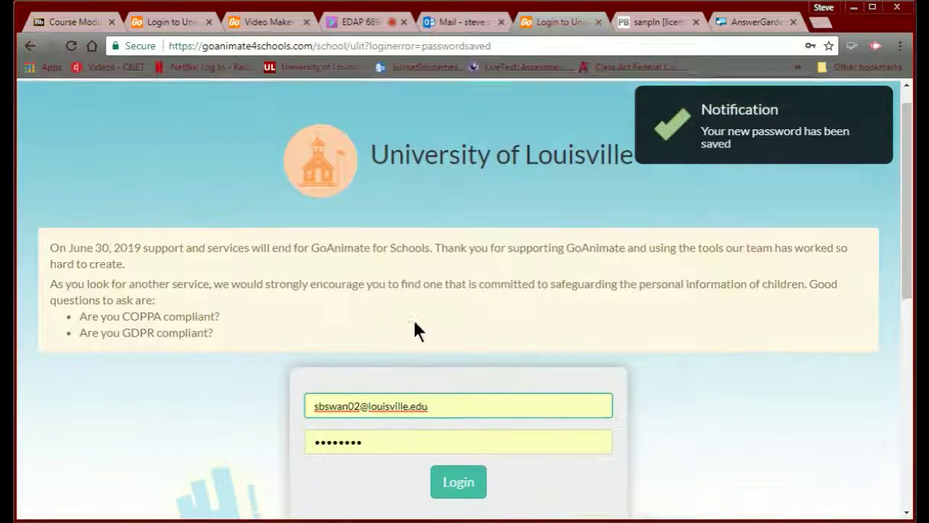
{"action": "left_click_drag", "start_coordinate": [382, 396], "coordinate": [219, 383]}
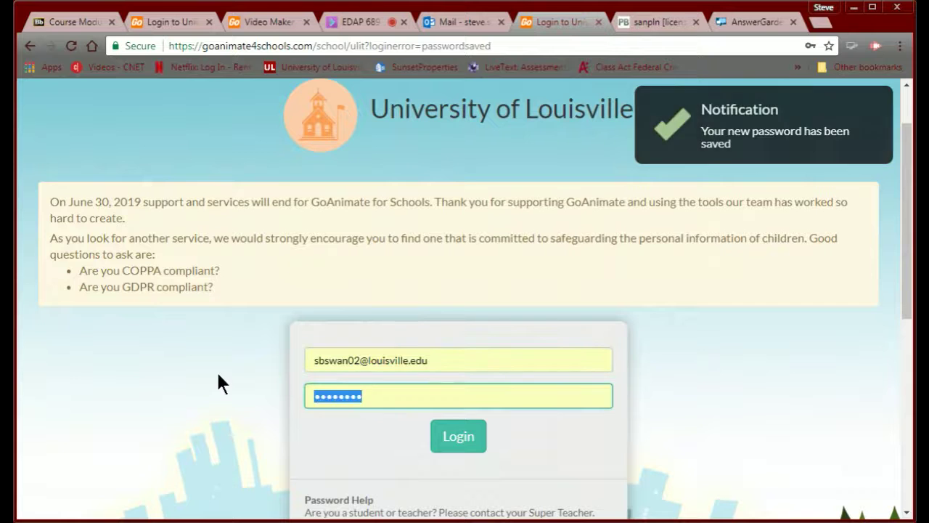
{"action": "type", "text": "••••"}
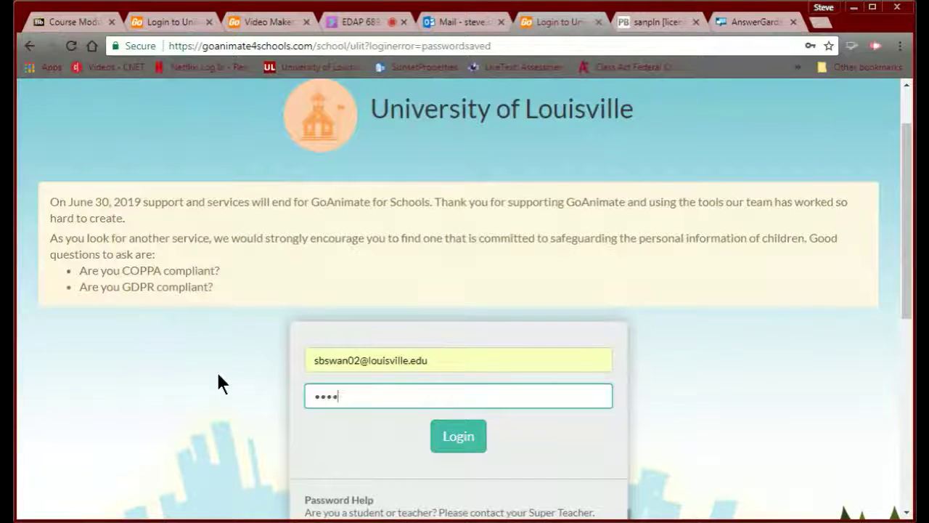
{"action": "type", "text": "•••"}
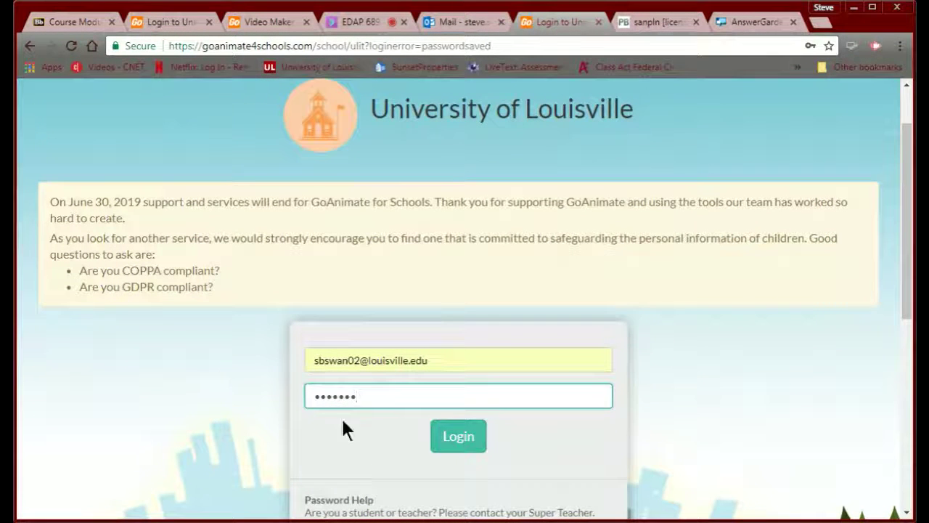
{"action": "left_click", "coordinate": [448, 440]}
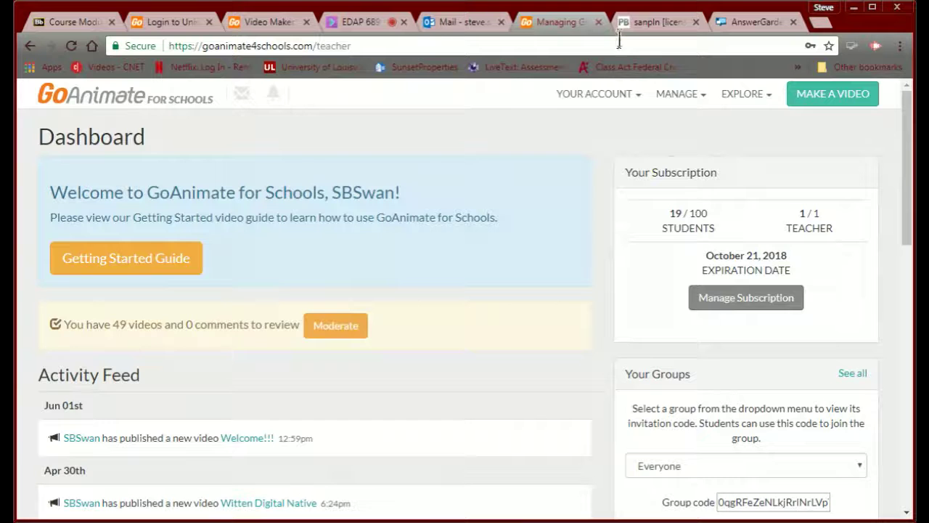
{"action": "left_click", "coordinate": [743, 24]}
{"action": "left_click", "coordinate": [794, 22]}
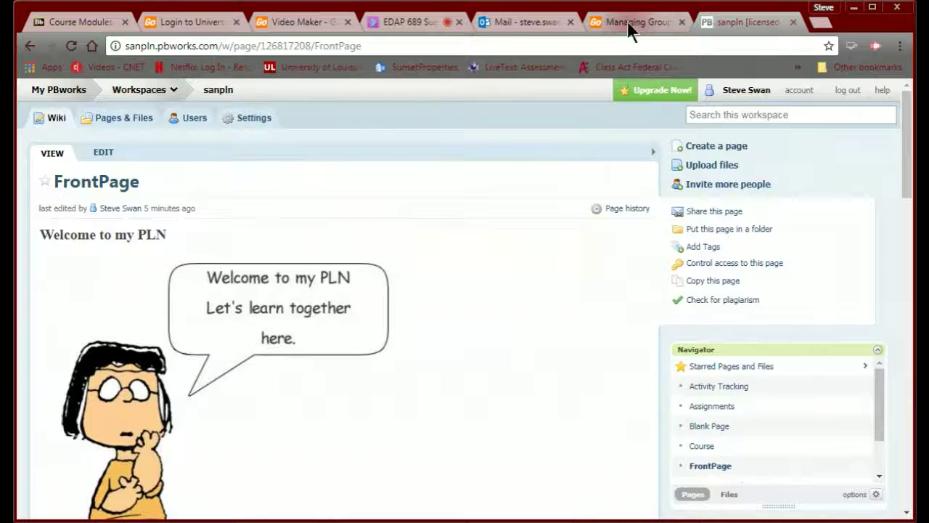
{"action": "left_click", "coordinate": [523, 26]}
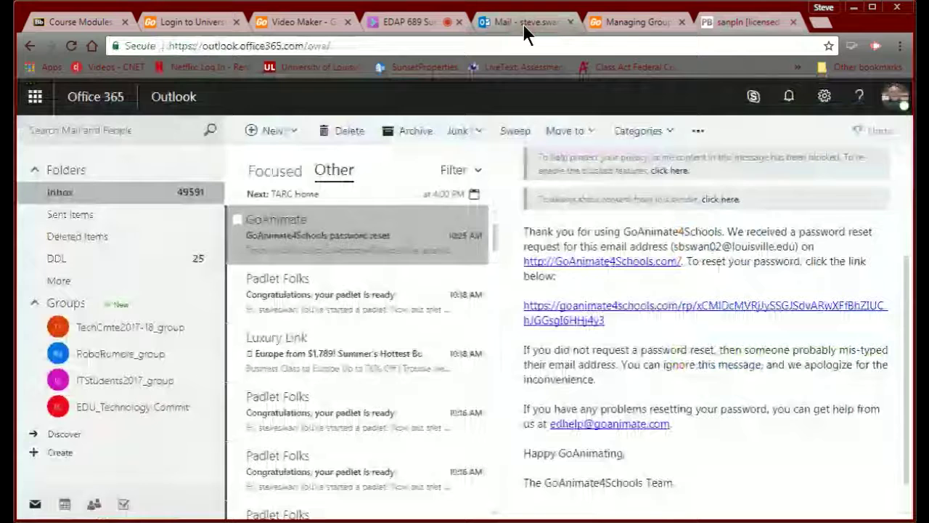
{"action": "left_click", "coordinate": [572, 24]}
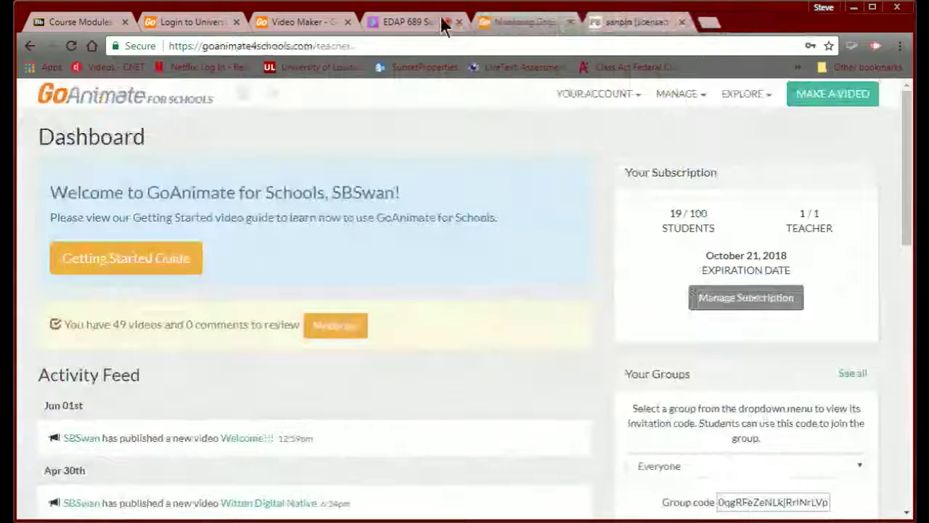
{"action": "left_click", "coordinate": [419, 24]}
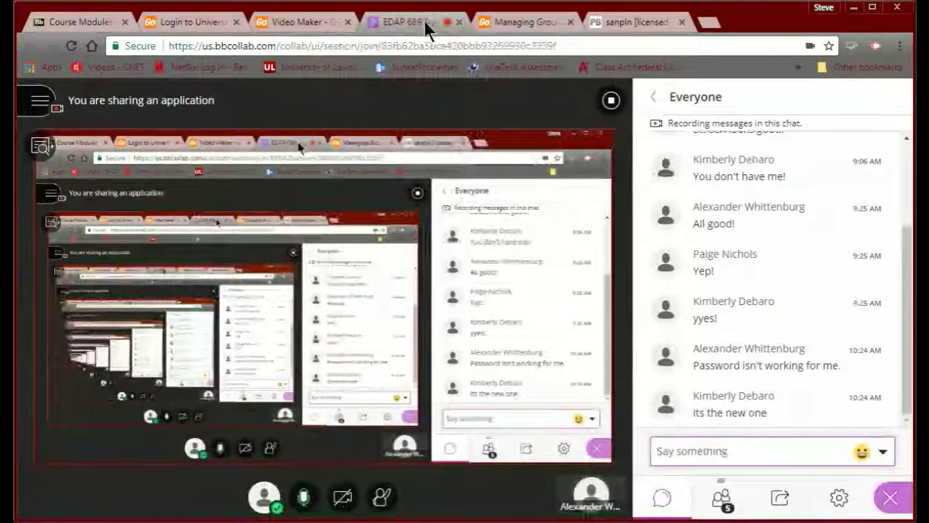
{"action": "left_click", "coordinate": [297, 23]}
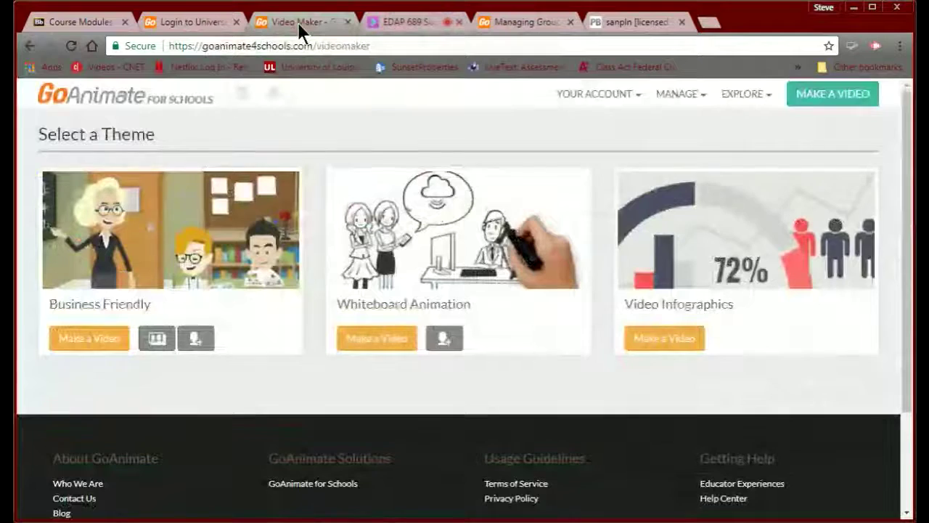
{"action": "left_click", "coordinate": [172, 23]}
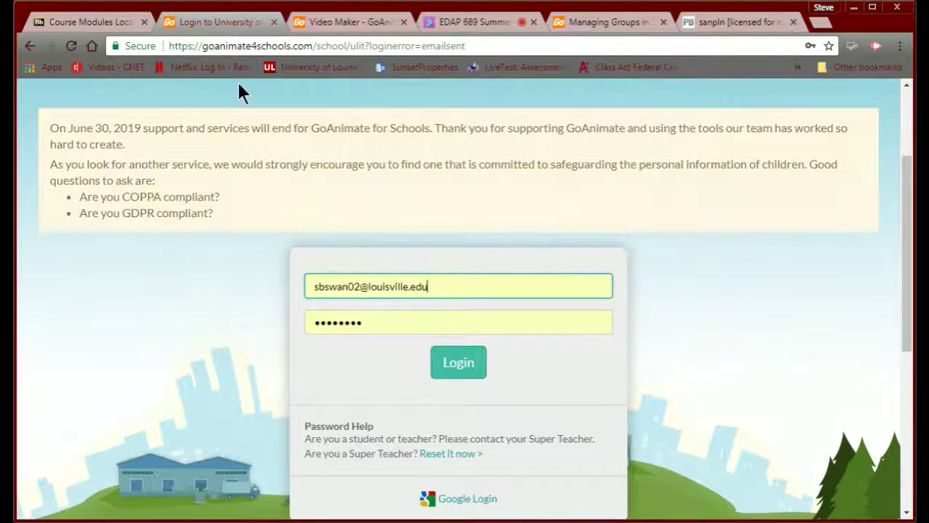
{"action": "left_click", "coordinate": [338, 22]}
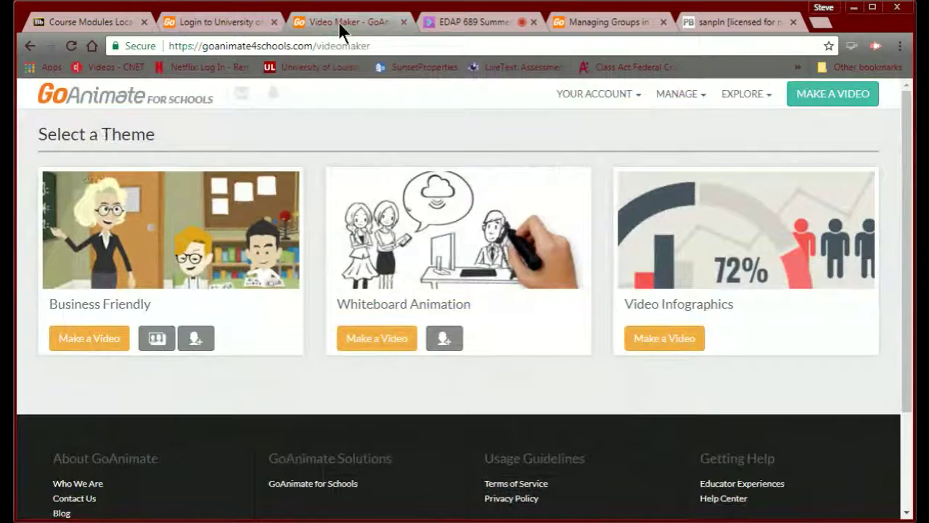
{"action": "left_click", "coordinate": [574, 23]}
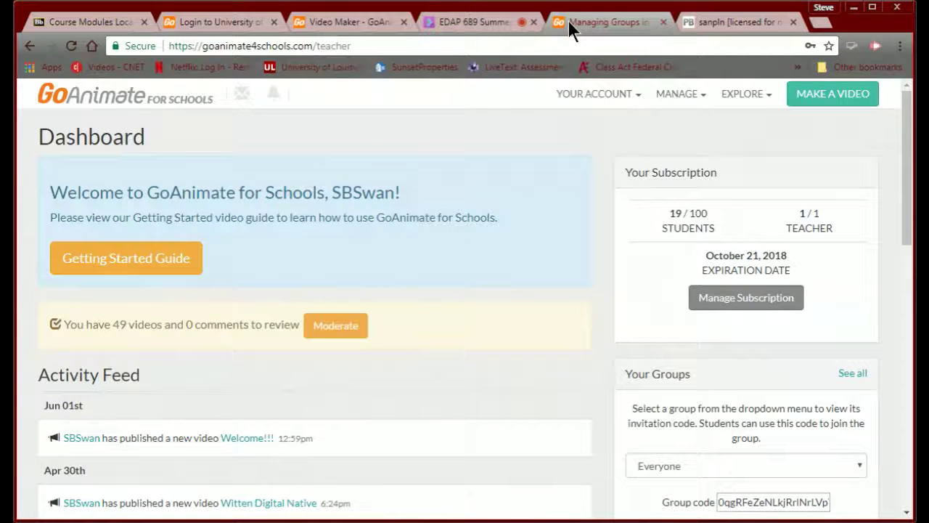
{"action": "left_click", "coordinate": [220, 25]}
{"action": "left_click", "coordinate": [309, 21]}
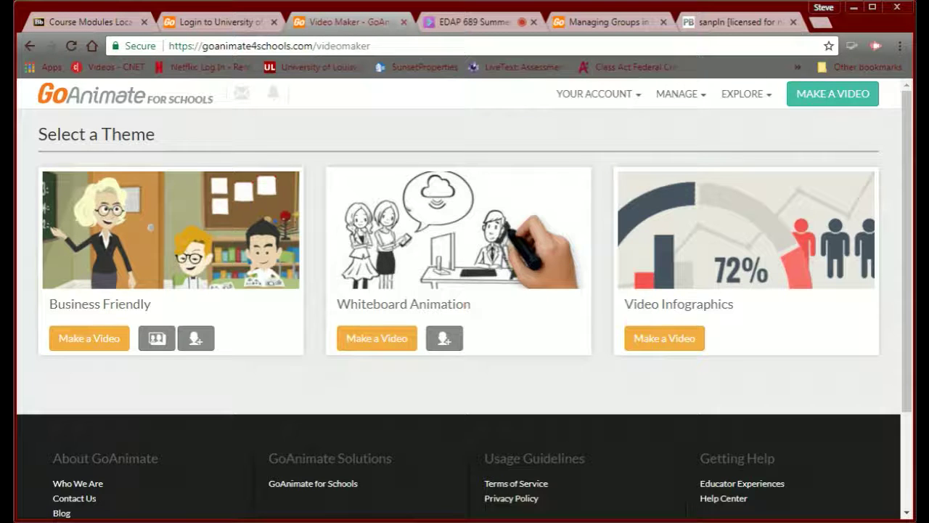
{"action": "left_click", "coordinate": [91, 20]}
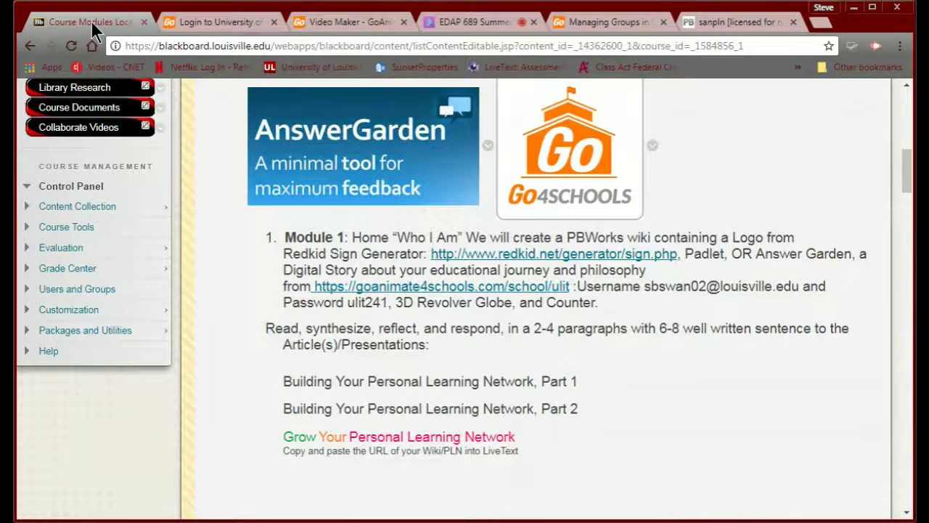
{"action": "left_click", "coordinate": [333, 24]}
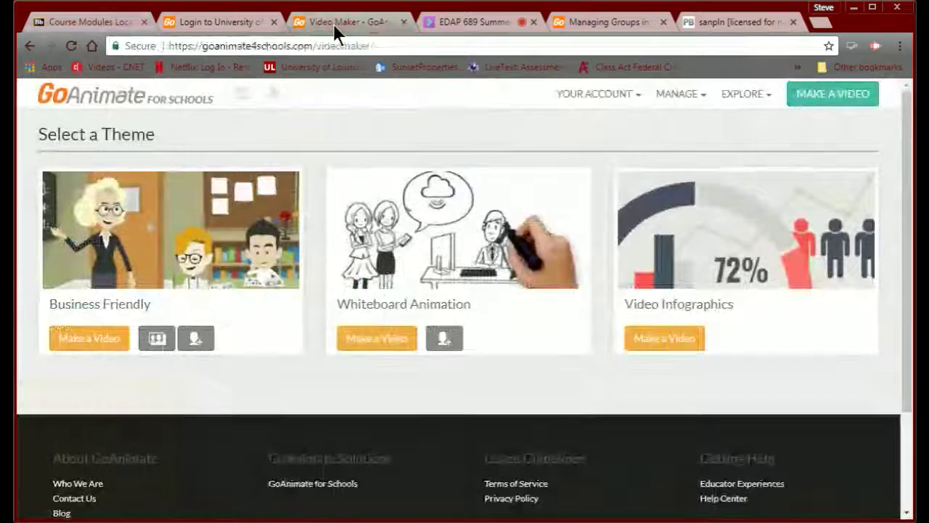
- Start a new Business Friendly video and skip the tutorial
{"action": "left_click", "coordinate": [72, 336]}
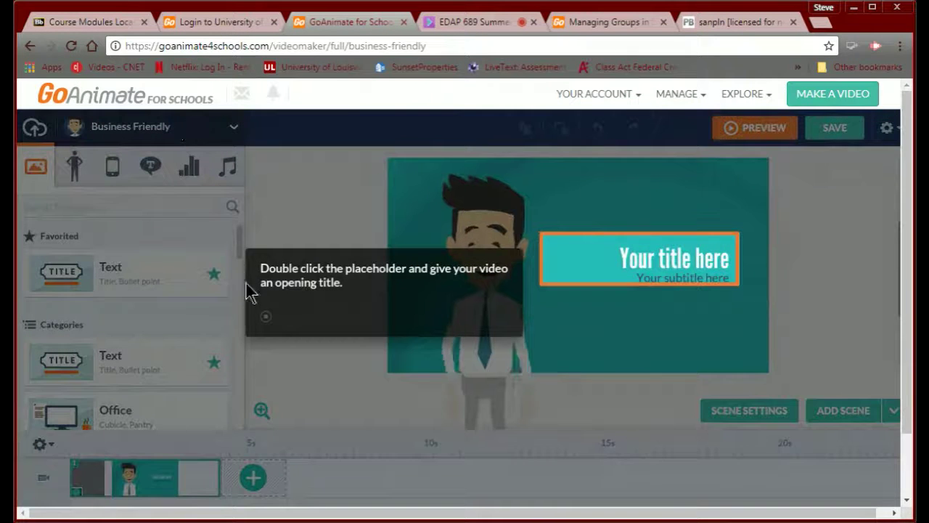
{"action": "left_click", "coordinate": [264, 317]}
{"action": "left_click", "coordinate": [494, 408]}
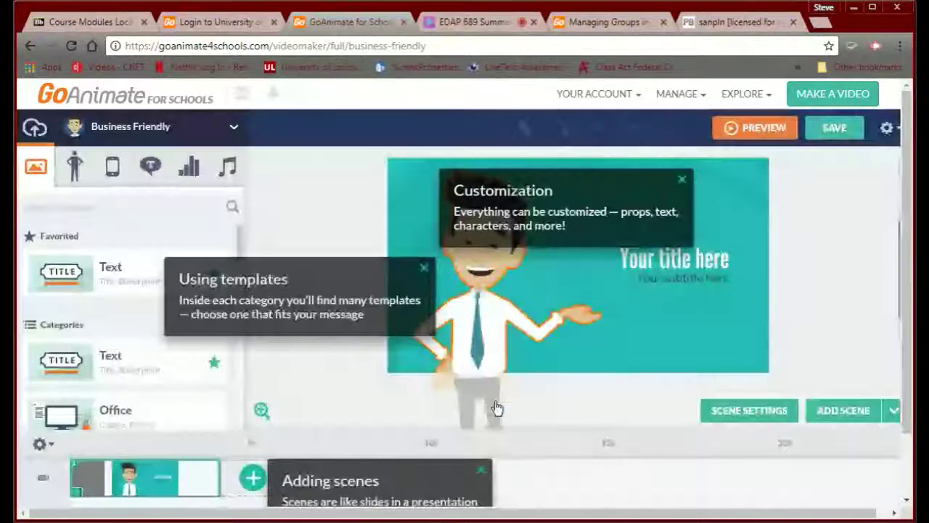
- Dismiss the Using templates and Customization tips, leaving the theme unchanged
{"action": "left_click", "coordinate": [424, 268]}
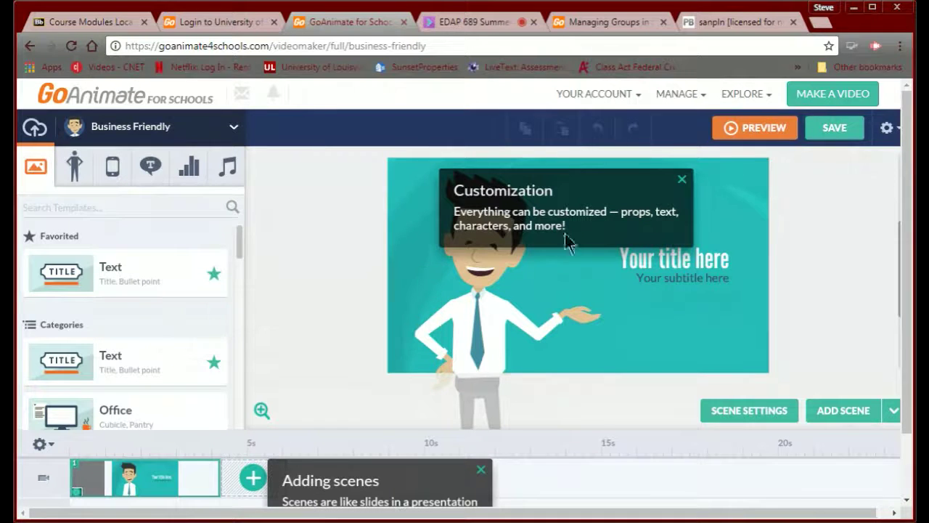
{"action": "left_click", "coordinate": [681, 179]}
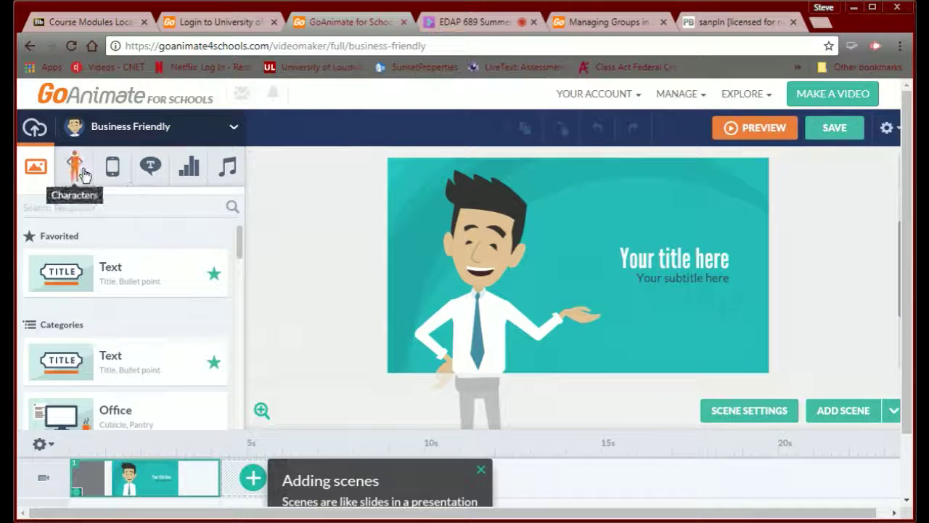
{"action": "left_click", "coordinate": [233, 128]}
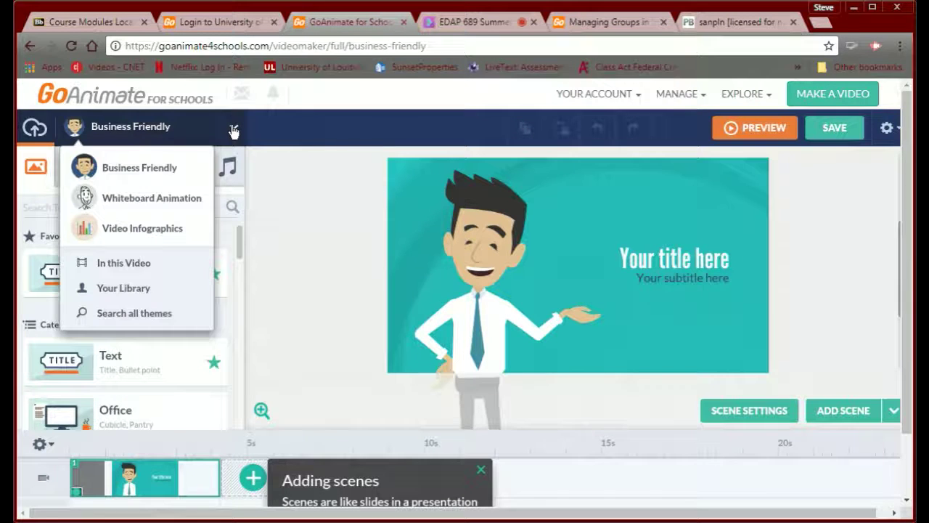
{"action": "left_click", "coordinate": [35, 167]}
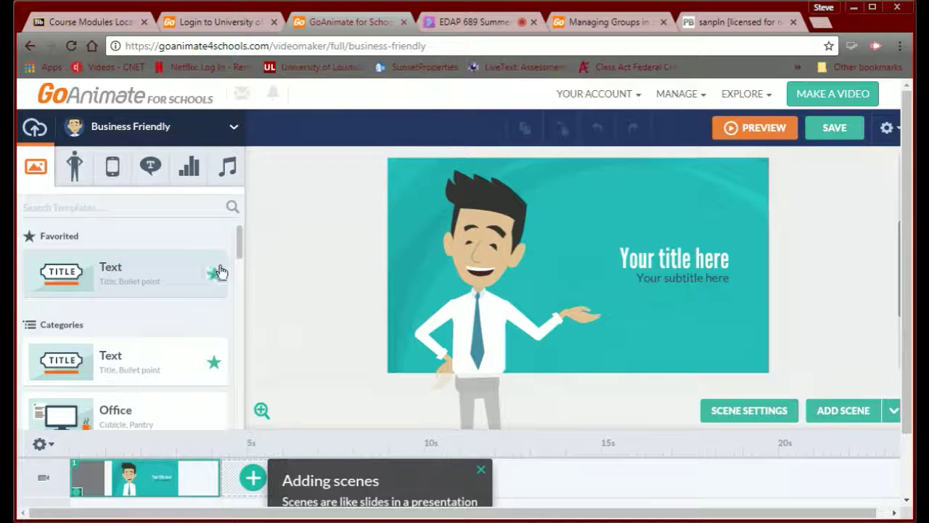
- Open the Education category in the Templates panel
{"action": "left_click_drag", "start_coordinate": [236, 247], "coordinate": [237, 276]}
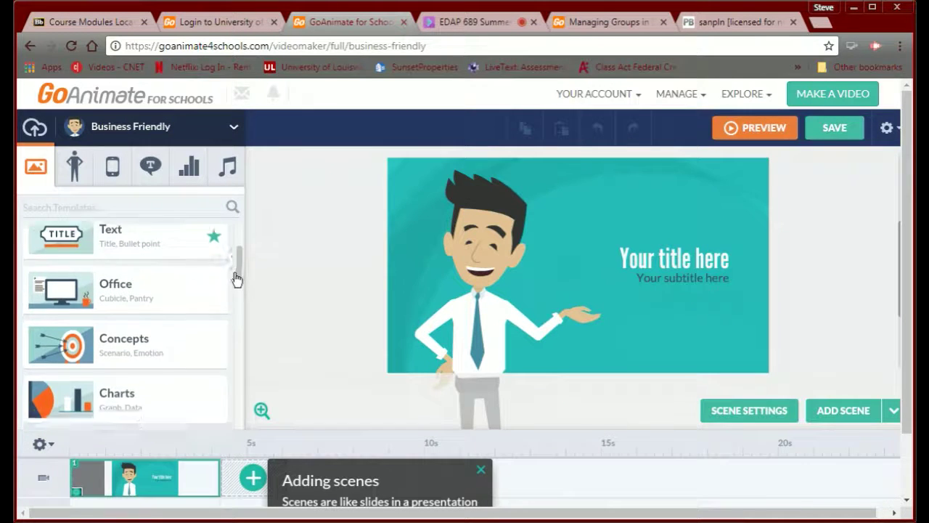
{"action": "scroll", "coordinate": [237, 278], "scroll_direction": "down", "scroll_amount": 2}
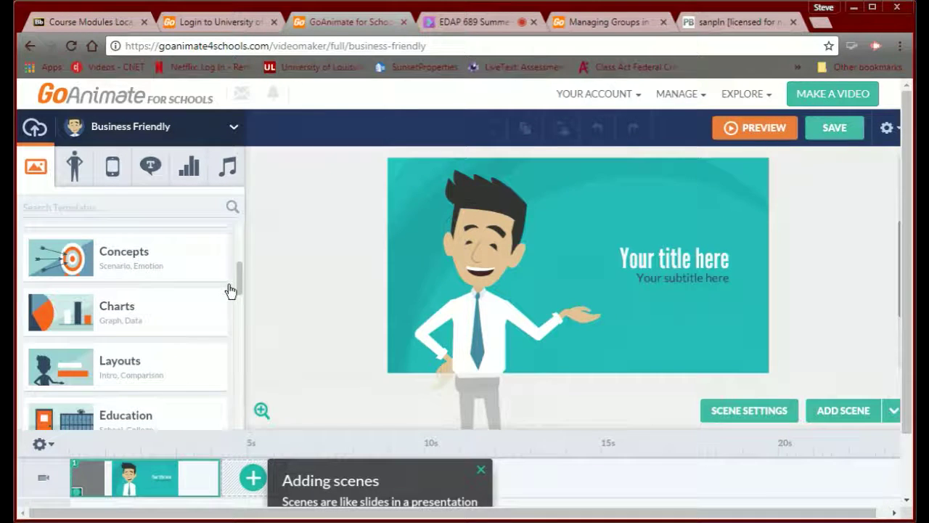
{"action": "scroll", "coordinate": [229, 290], "scroll_direction": "down", "scroll_amount": 4}
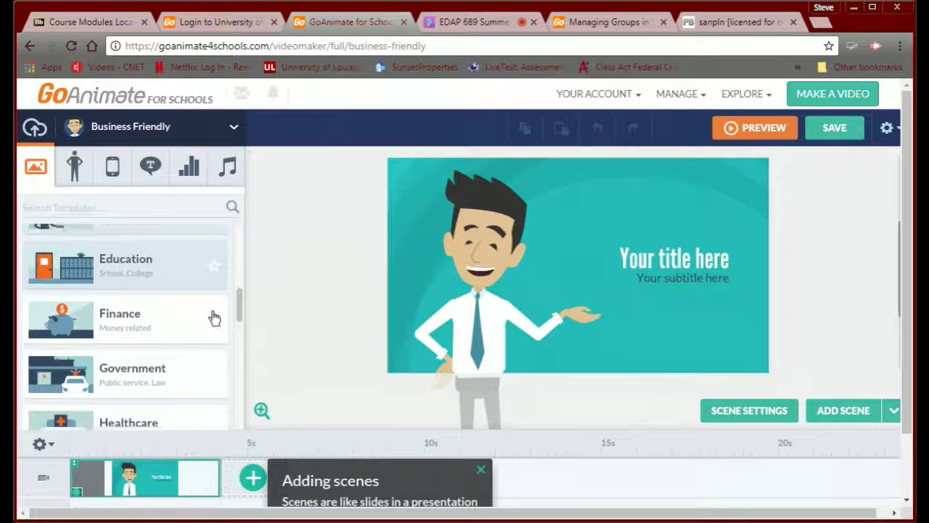
{"action": "scroll", "coordinate": [215, 317], "scroll_direction": "down", "scroll_amount": 1}
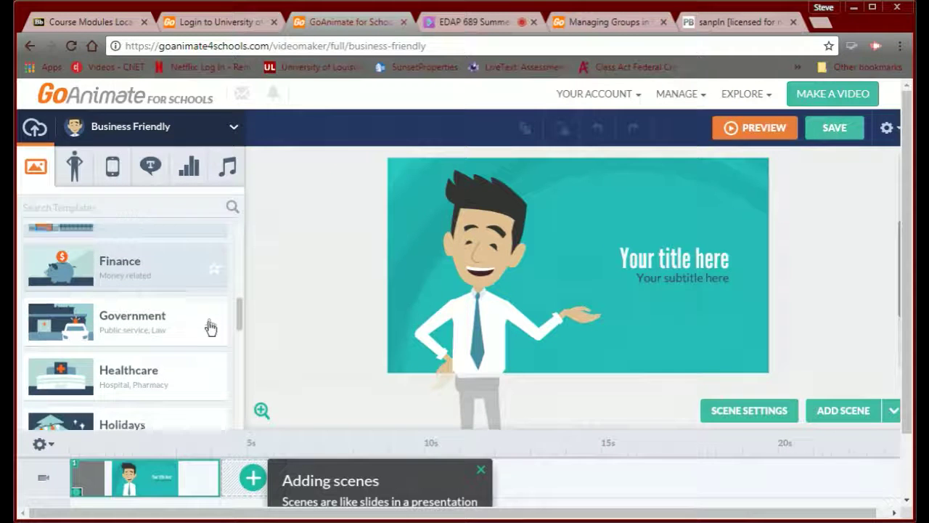
{"action": "scroll", "coordinate": [212, 324], "scroll_direction": "up", "scroll_amount": 1}
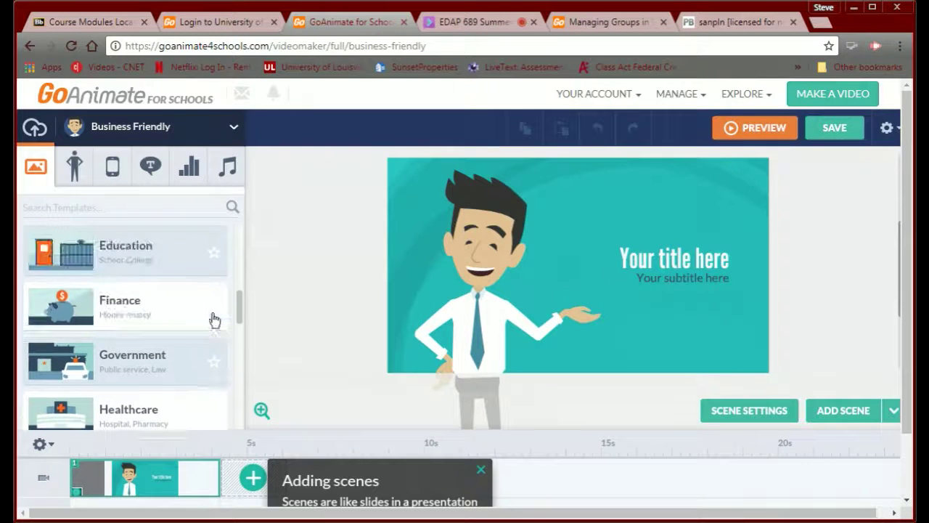
{"action": "left_click", "coordinate": [102, 258]}
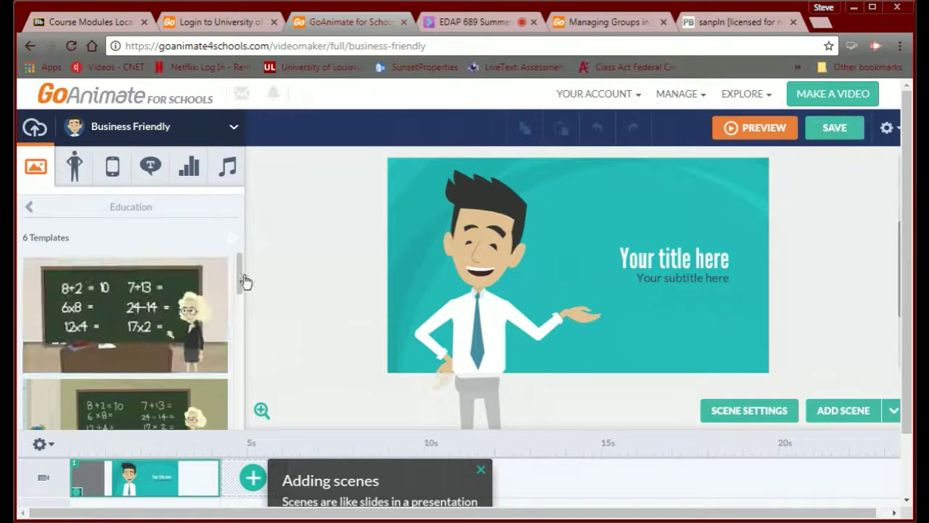
- Apply the School - Classroom lecture-hall template to scene 1
{"action": "left_click_drag", "start_coordinate": [238, 280], "coordinate": [225, 321]}
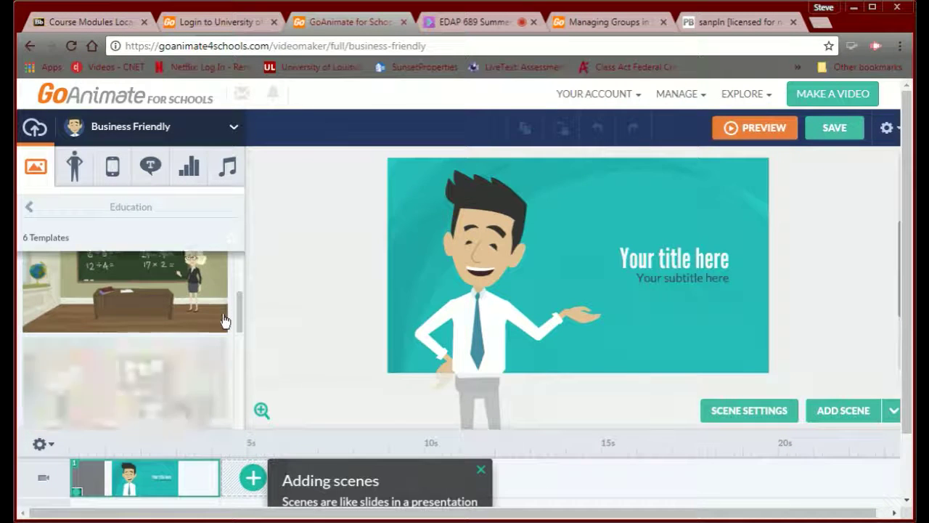
{"action": "scroll", "coordinate": [225, 321], "scroll_direction": "down", "scroll_amount": 2}
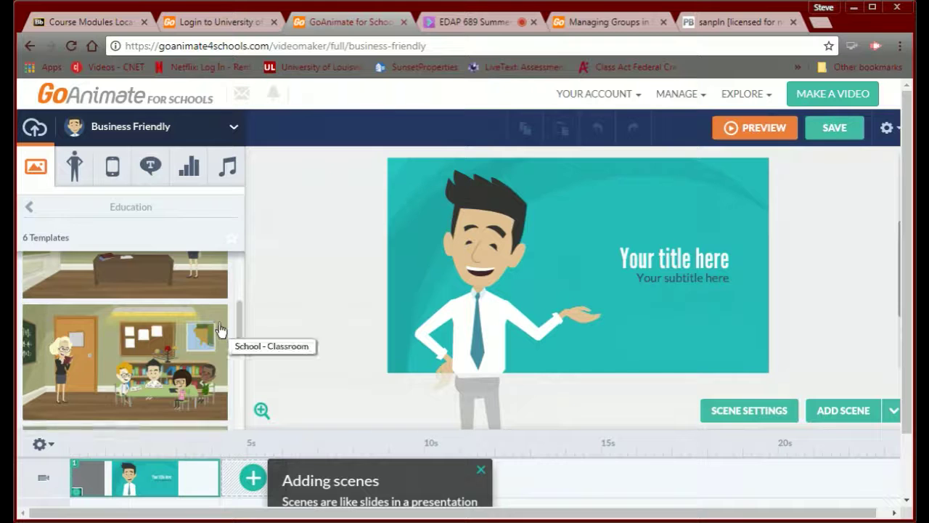
{"action": "scroll", "coordinate": [220, 330], "scroll_direction": "down", "scroll_amount": 5}
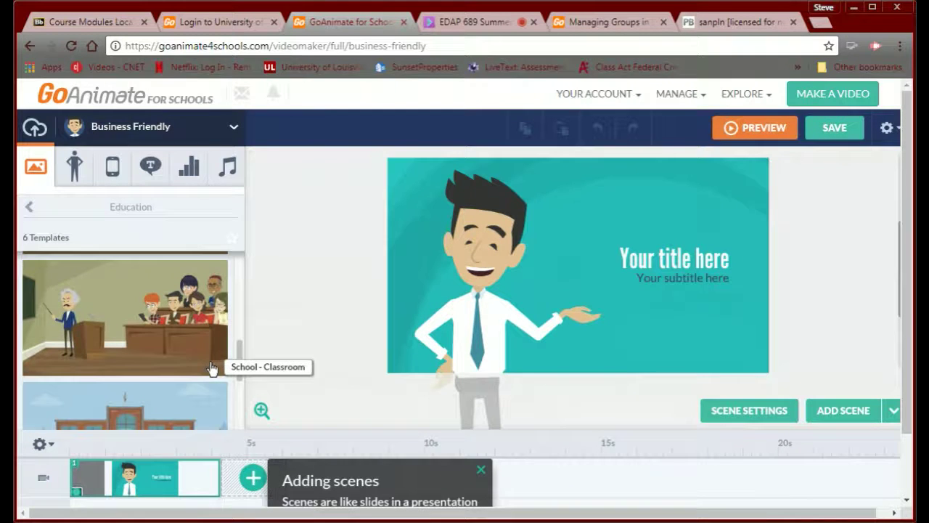
{"action": "scroll", "coordinate": [213, 368], "scroll_direction": "down", "scroll_amount": 1}
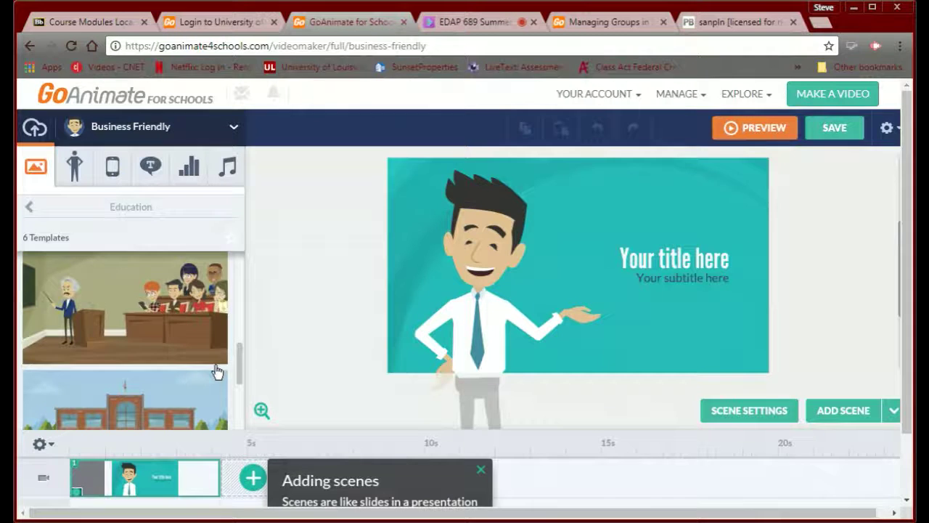
{"action": "scroll", "coordinate": [217, 373], "scroll_direction": "down", "scroll_amount": 3}
{"action": "scroll", "coordinate": [216, 392], "scroll_direction": "down", "scroll_amount": 3}
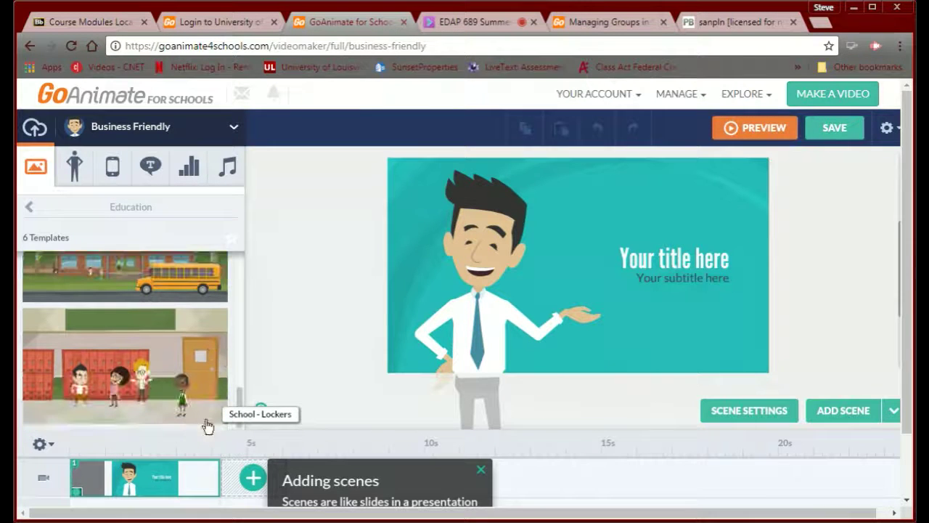
{"action": "scroll", "coordinate": [215, 392], "scroll_direction": "up", "scroll_amount": 2}
{"action": "scroll", "coordinate": [215, 392], "scroll_direction": "up", "scroll_amount": 5}
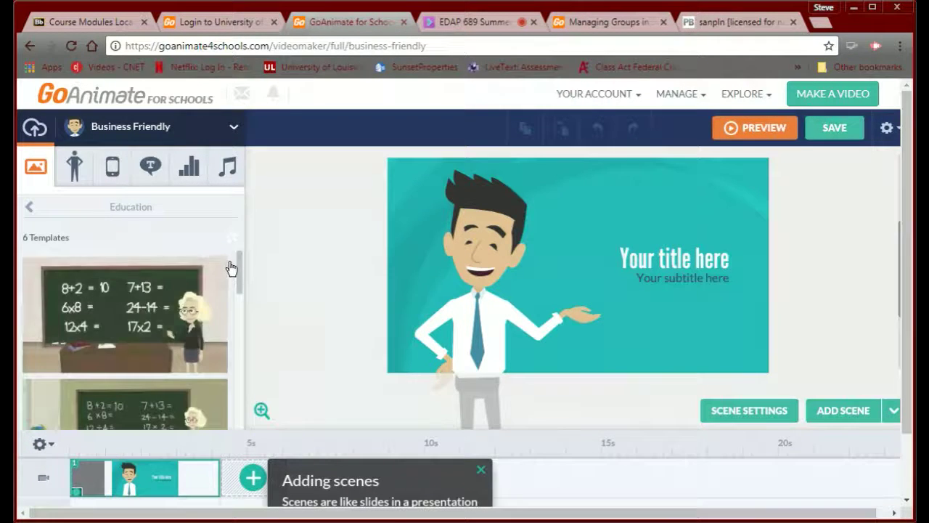
{"action": "scroll", "coordinate": [221, 305], "scroll_direction": "down", "scroll_amount": 3}
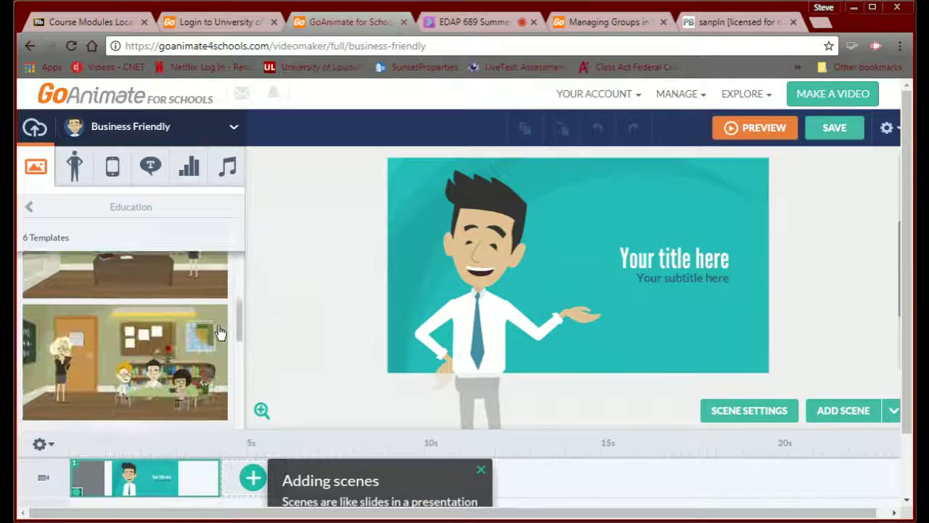
{"action": "scroll", "coordinate": [216, 339], "scroll_direction": "down", "scroll_amount": 3}
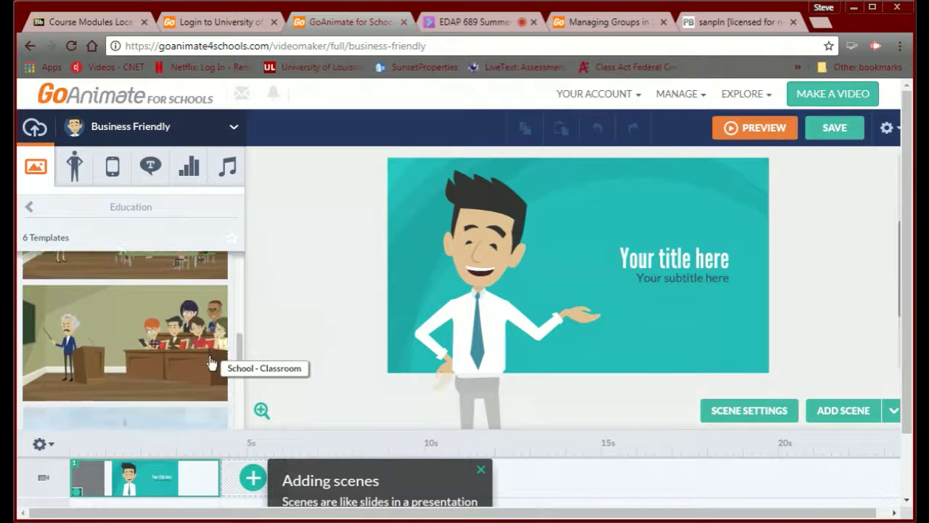
{"action": "left_click", "coordinate": [110, 351]}
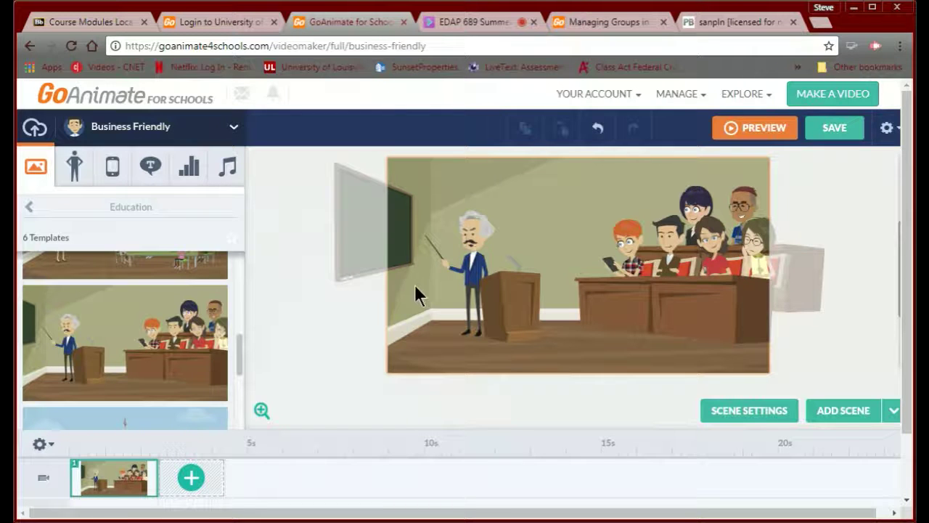
{"action": "left_click", "coordinate": [77, 171]}
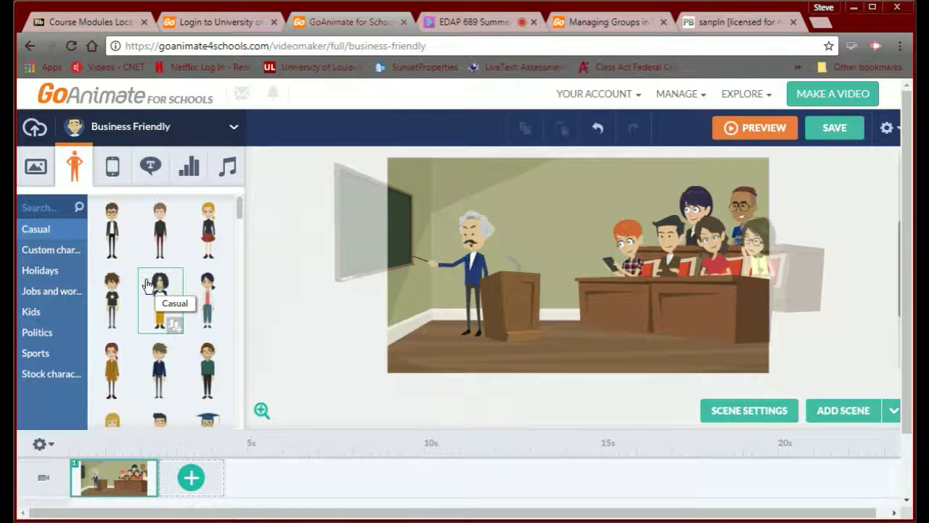
{"action": "left_click", "coordinate": [474, 269]}
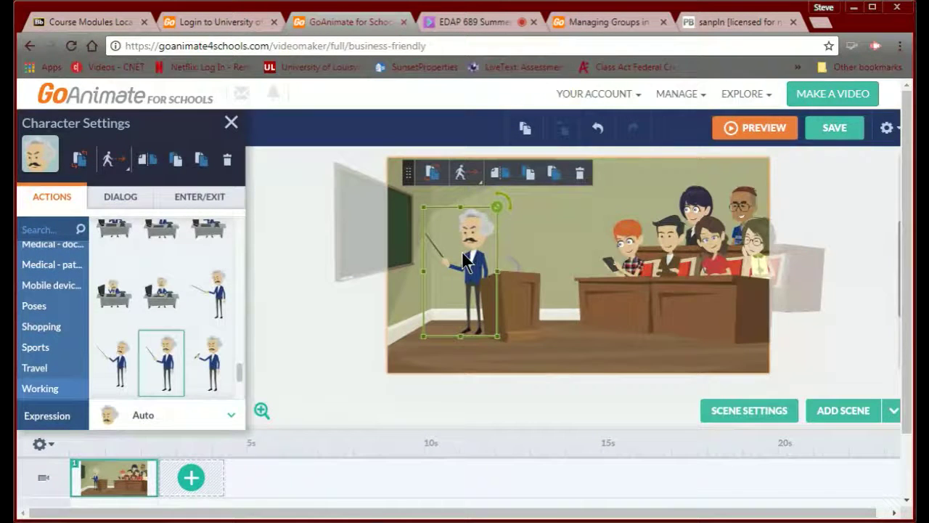
{"action": "key", "text": "Delete"}
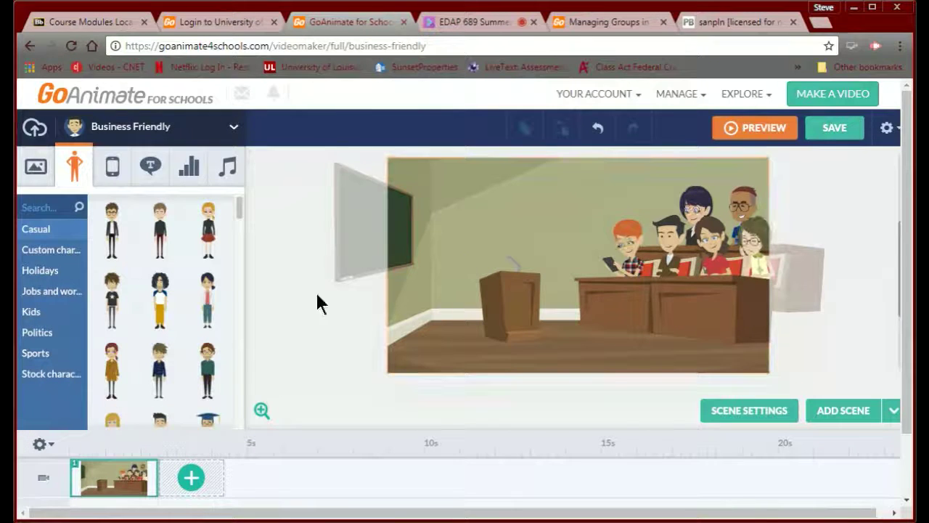
{"action": "left_click", "coordinate": [27, 254]}
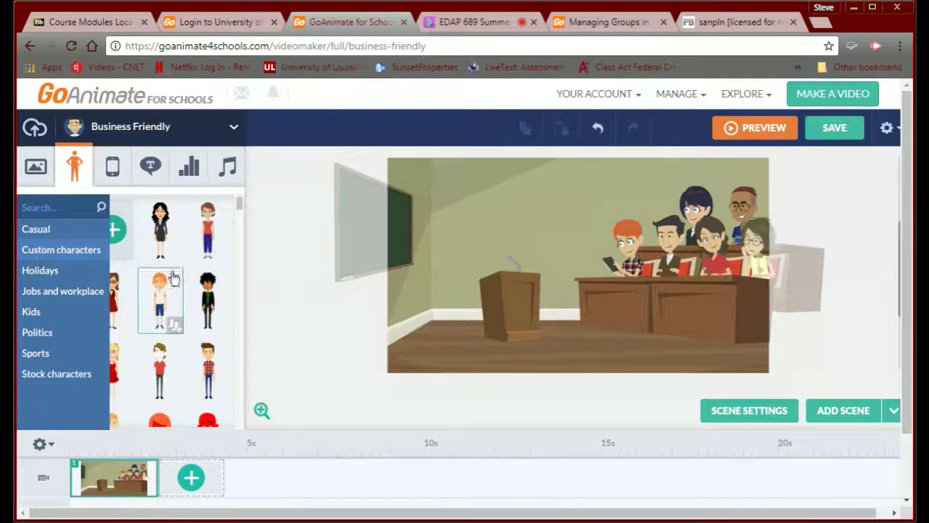
{"action": "left_click_drag", "start_coordinate": [234, 208], "coordinate": [235, 222]}
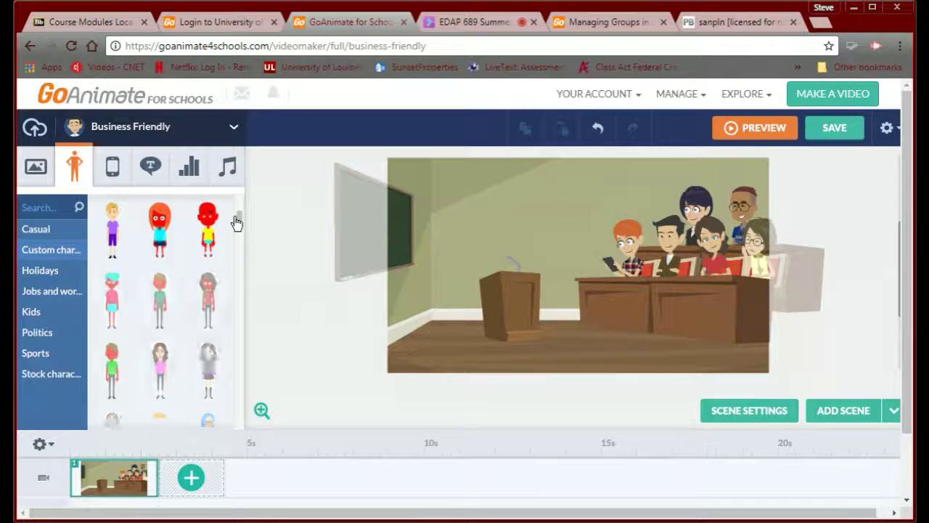
{"action": "scroll", "coordinate": [237, 227], "scroll_direction": "down", "scroll_amount": 2}
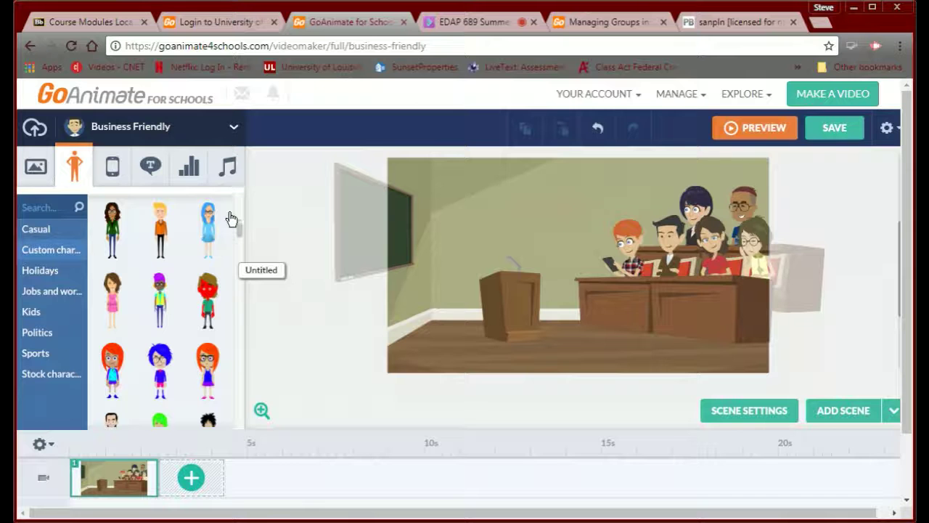
{"action": "left_click_drag", "start_coordinate": [239, 240], "coordinate": [237, 208]}
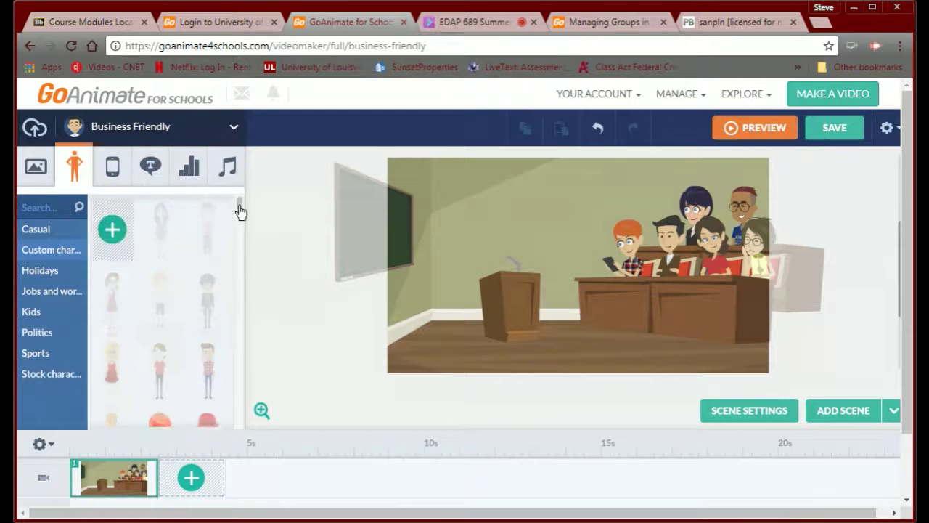
- Leave the studio for Character Creator and start a new character with the man body type
{"action": "left_click", "coordinate": [104, 230]}
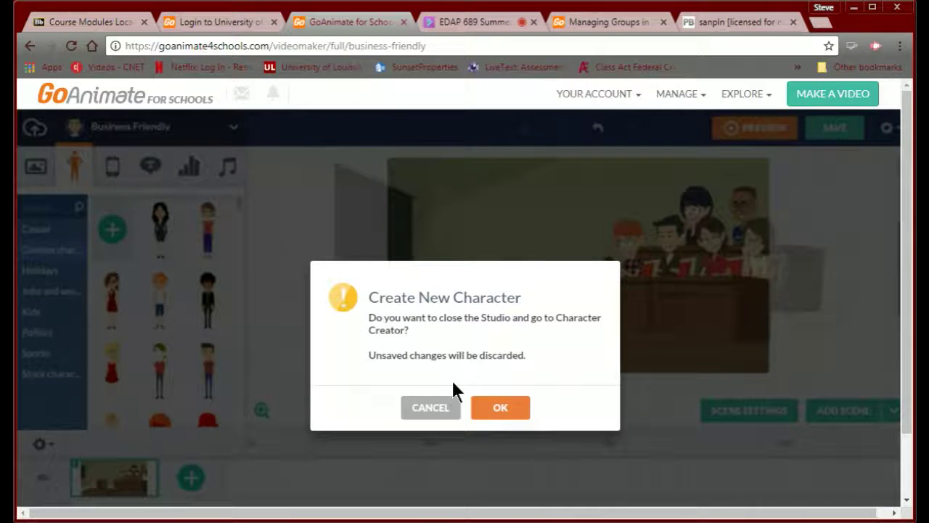
{"action": "left_click", "coordinate": [499, 408]}
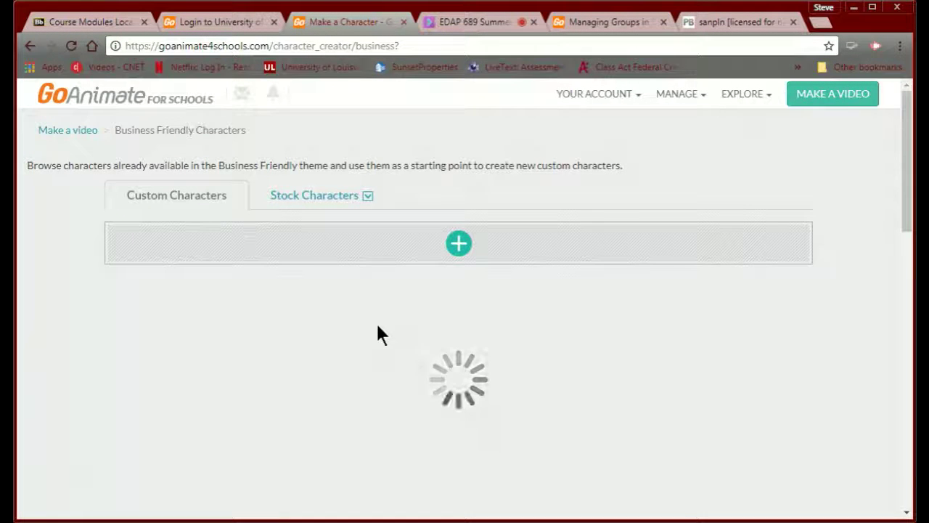
{"action": "left_click", "coordinate": [452, 257]}
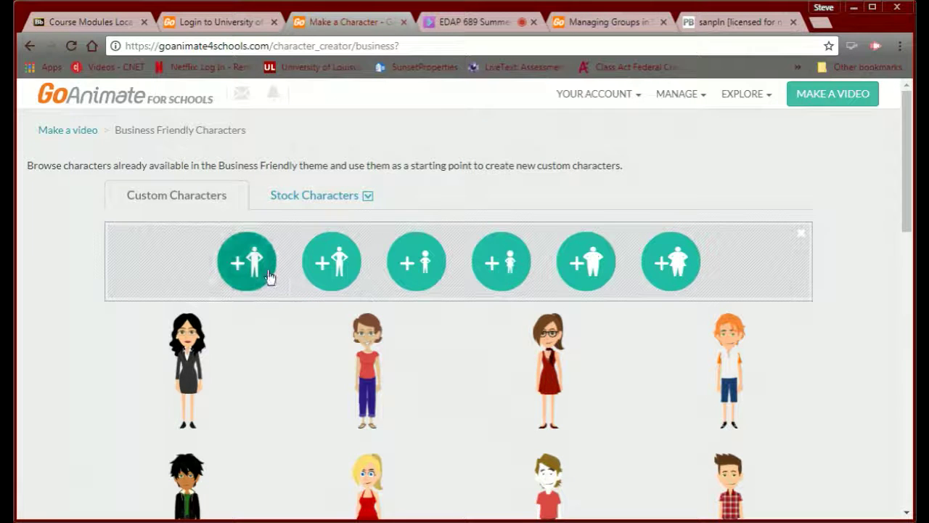
{"action": "left_click", "coordinate": [246, 262]}
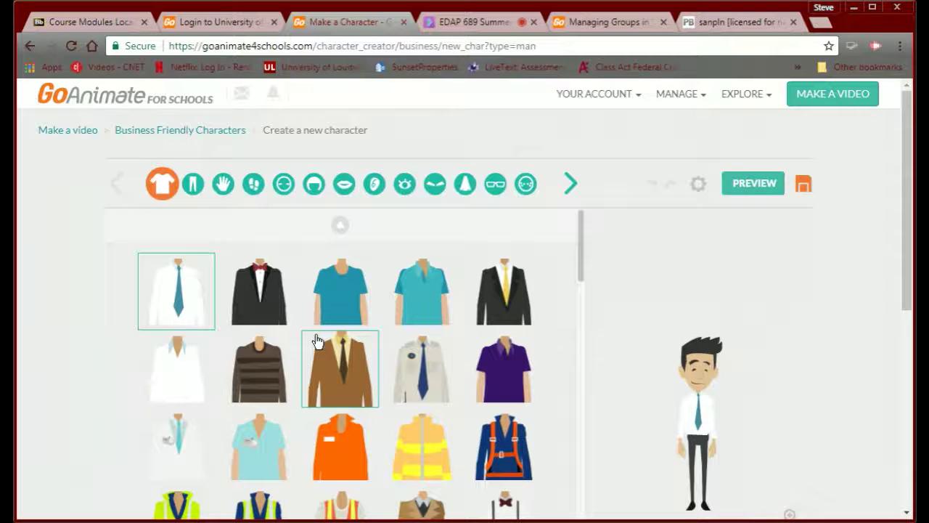
- Dress the man in the purple polo shirt
{"action": "scroll", "coordinate": [624, 418], "scroll_direction": "down", "scroll_amount": 1}
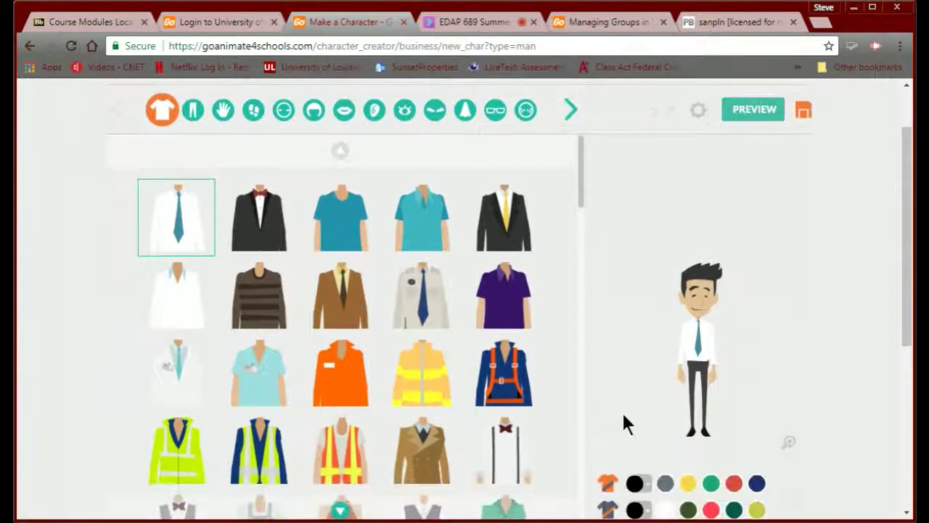
{"action": "scroll", "coordinate": [632, 429], "scroll_direction": "down", "scroll_amount": 1}
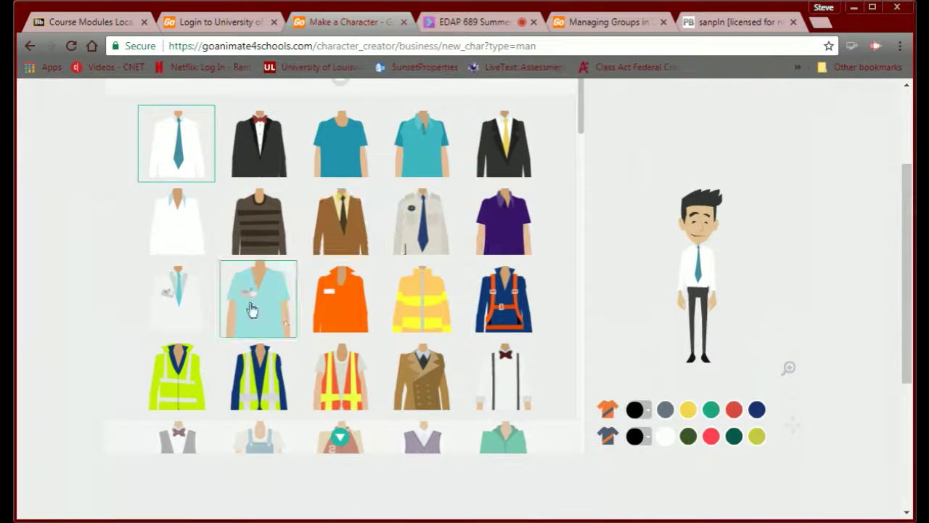
{"action": "scroll", "coordinate": [678, 233], "scroll_direction": "up", "scroll_amount": 3}
{"action": "scroll", "coordinate": [678, 234], "scroll_direction": "down", "scroll_amount": 2}
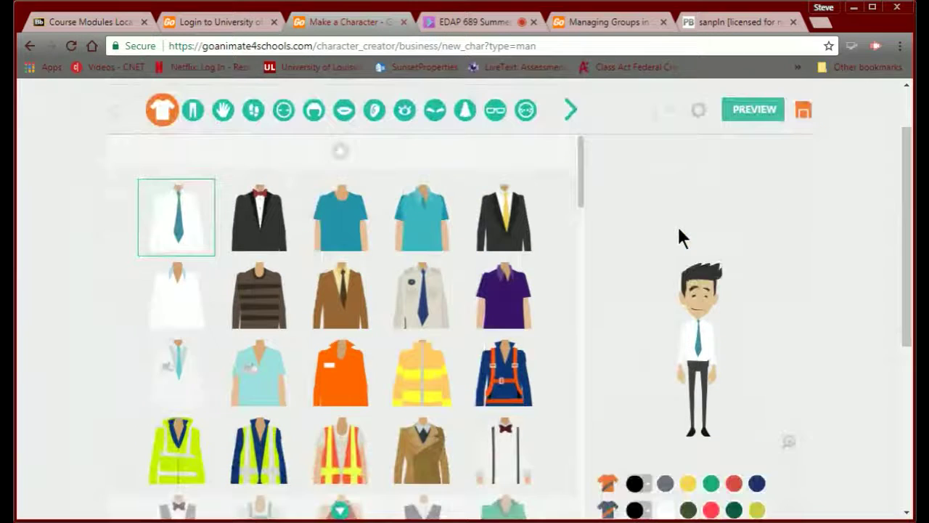
{"action": "scroll", "coordinate": [584, 284], "scroll_direction": "up", "scroll_amount": 1}
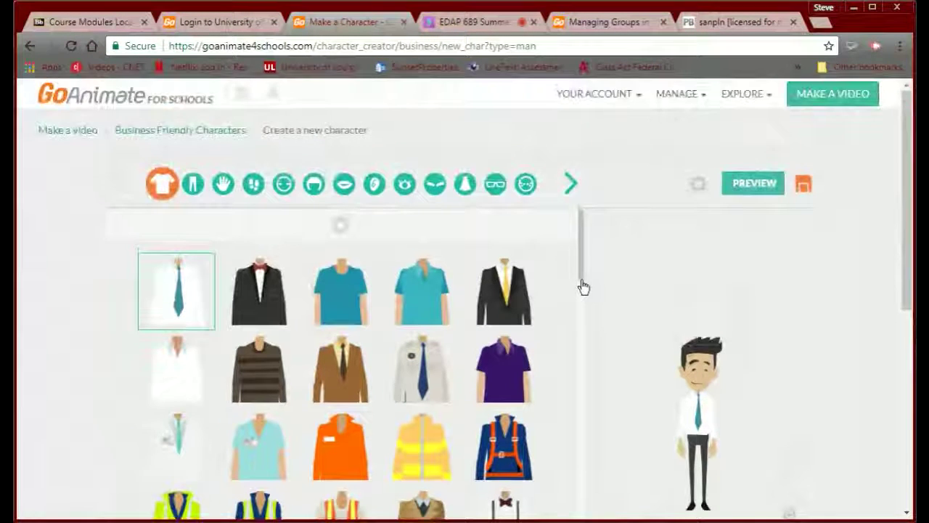
{"action": "scroll", "coordinate": [584, 284], "scroll_direction": "down", "scroll_amount": 1}
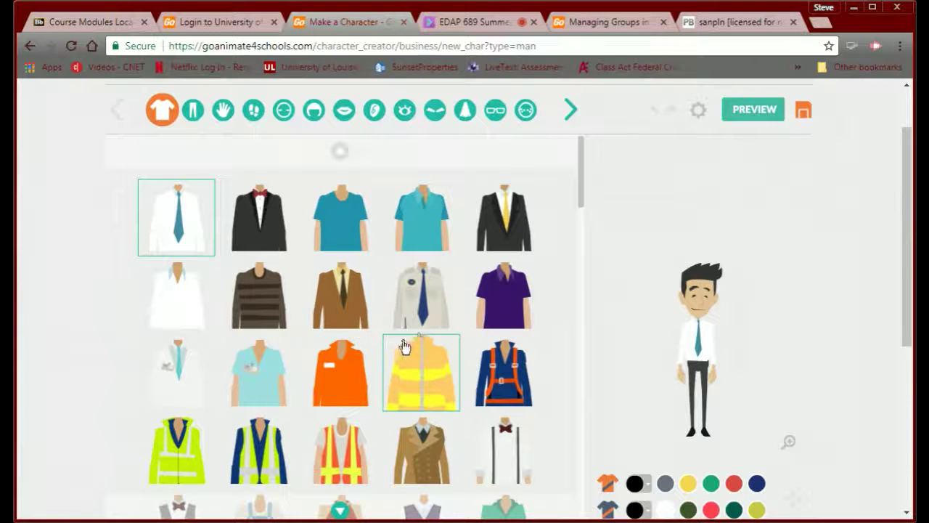
{"action": "left_click", "coordinate": [485, 300]}
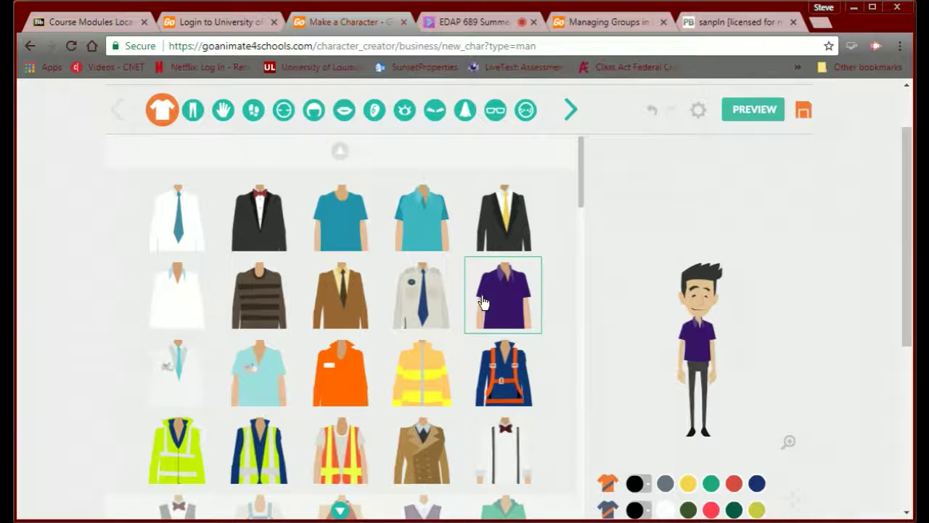
{"action": "scroll", "coordinate": [586, 379], "scroll_direction": "up", "scroll_amount": 1}
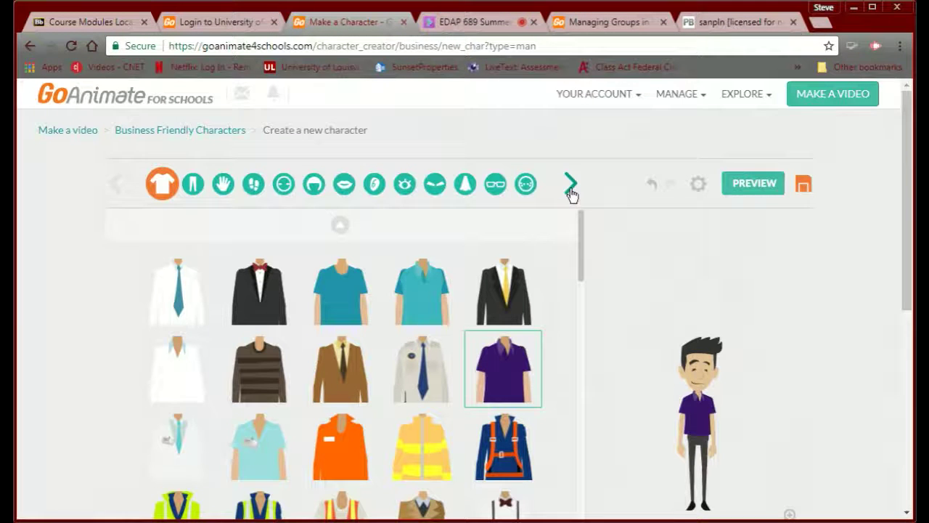
- Give him light-blue jeans recoloured brown
{"action": "left_click", "coordinate": [192, 185]}
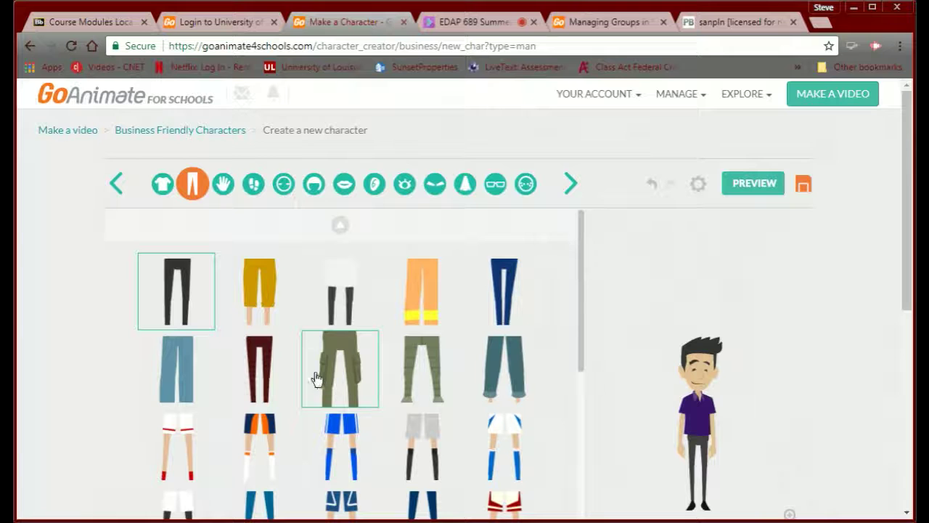
{"action": "scroll", "coordinate": [309, 376], "scroll_direction": "down", "scroll_amount": 2}
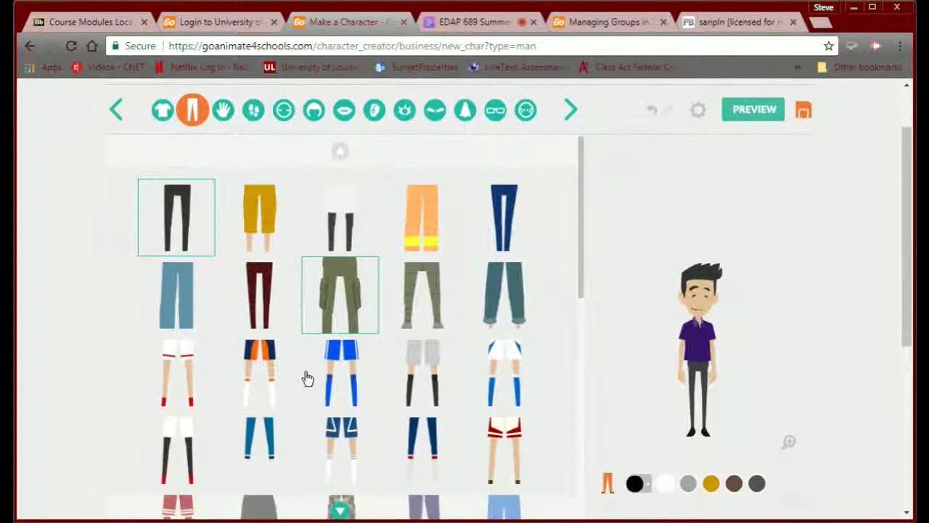
{"action": "scroll", "coordinate": [308, 378], "scroll_direction": "up", "scroll_amount": 1}
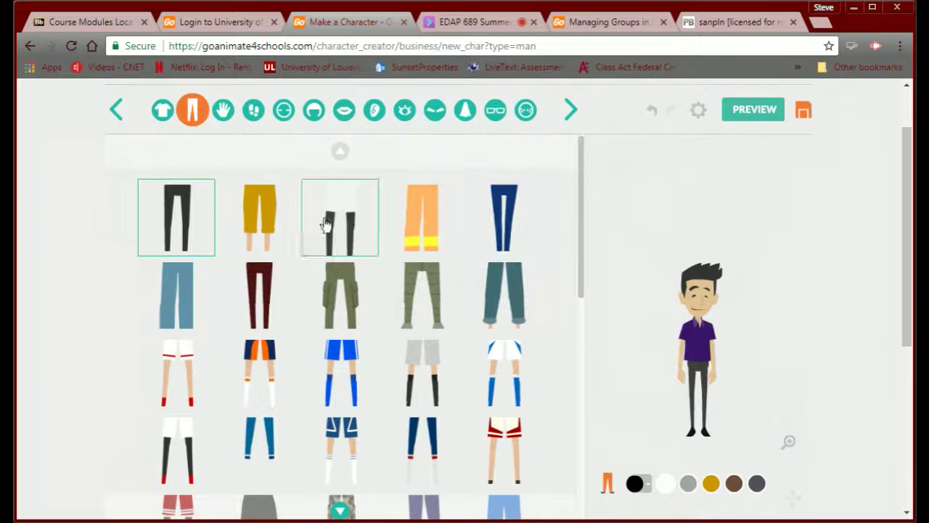
{"action": "left_click", "coordinate": [199, 288]}
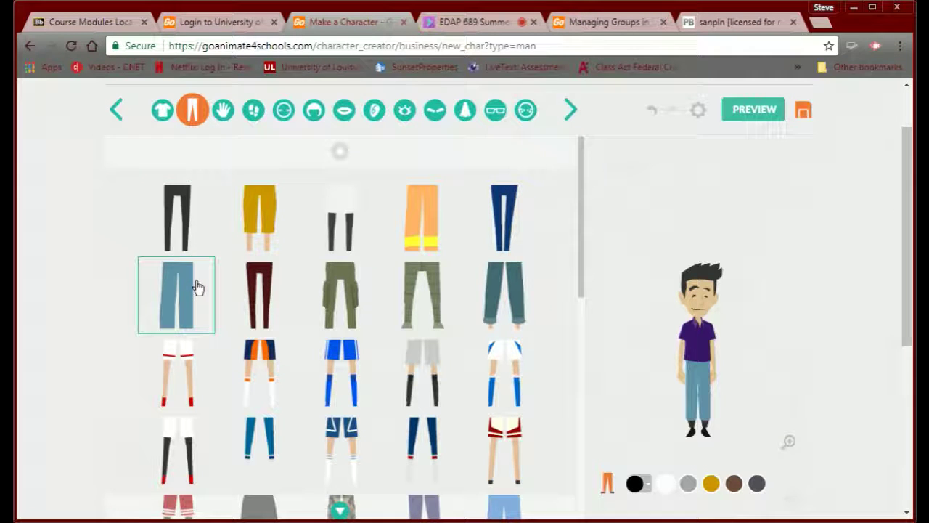
{"action": "left_click", "coordinate": [734, 484]}
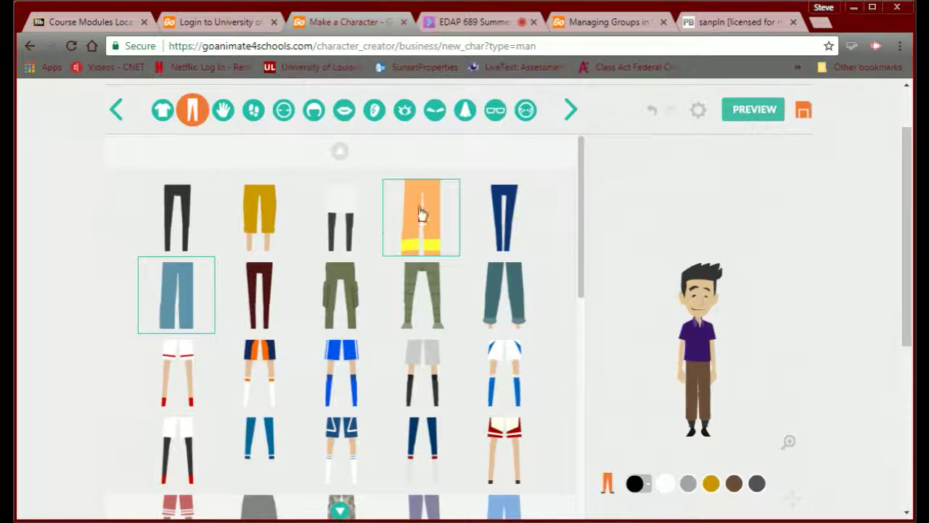
- Put dark gloves and the dark shoes on the man
{"action": "left_click", "coordinate": [223, 110]}
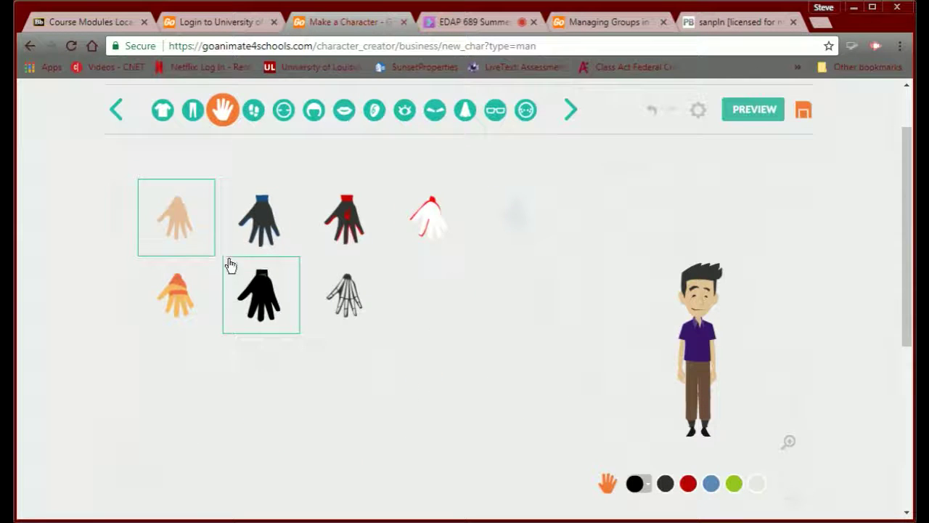
{"action": "left_click", "coordinate": [236, 227]}
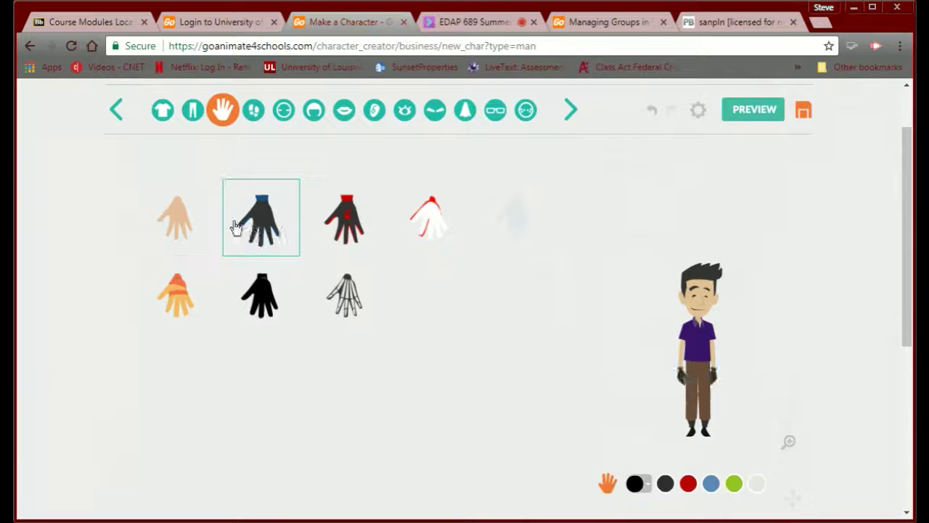
{"action": "left_click", "coordinate": [253, 111]}
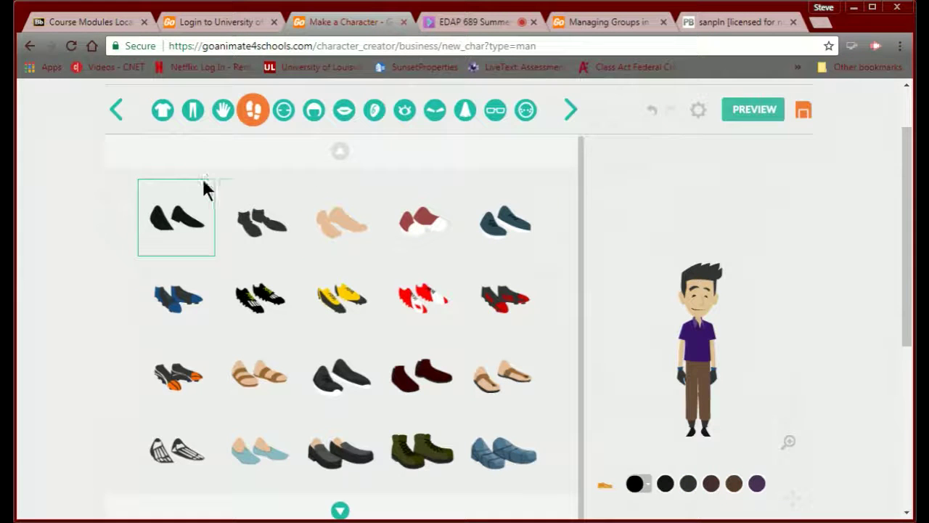
{"action": "left_click", "coordinate": [255, 243]}
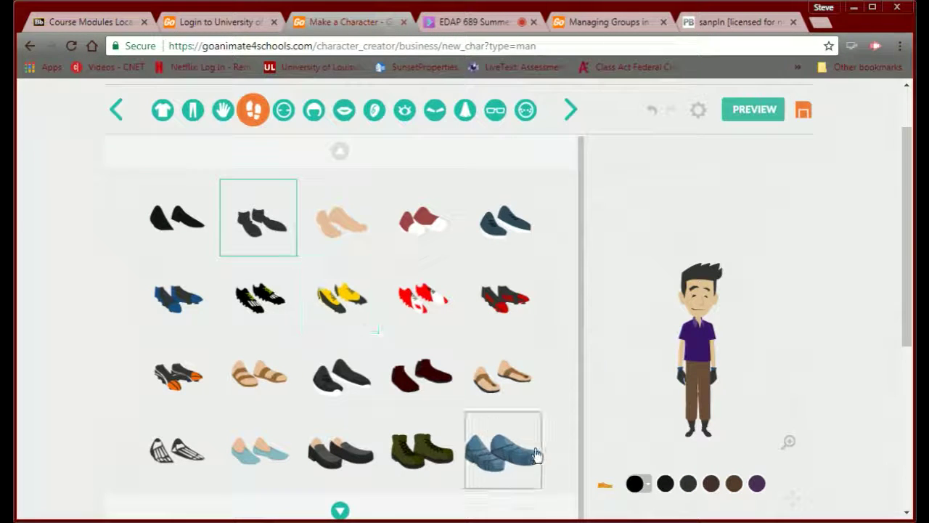
{"action": "left_click", "coordinate": [284, 113]}
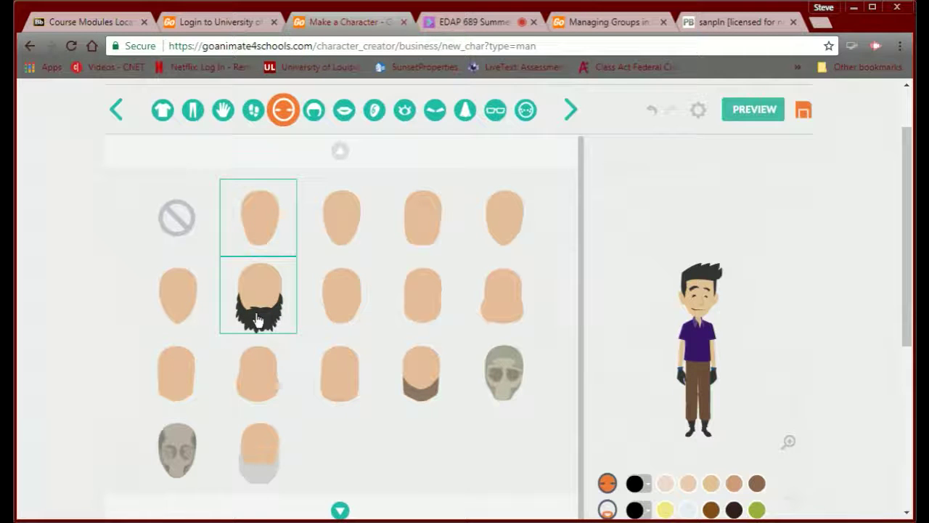
- Pick the brown-chin face shape and short brown hair
{"action": "left_click", "coordinate": [423, 385]}
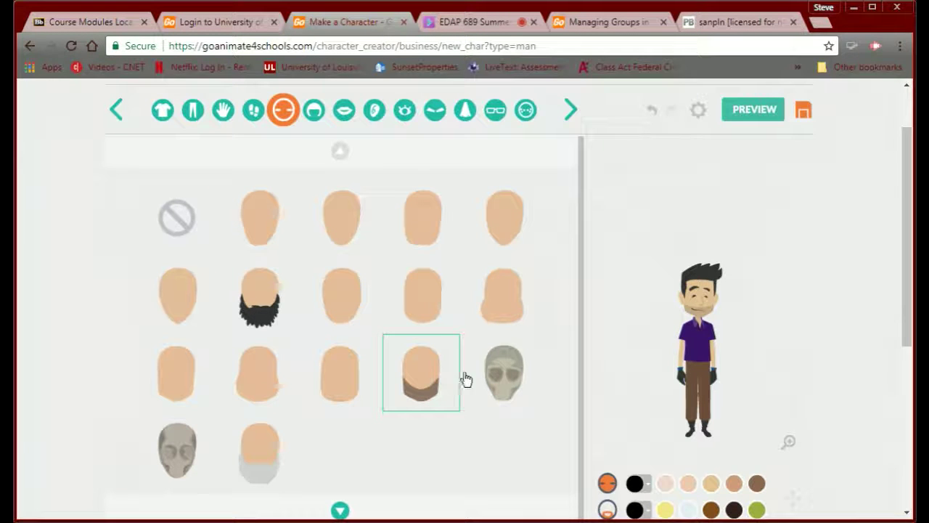
{"action": "left_click", "coordinate": [314, 111]}
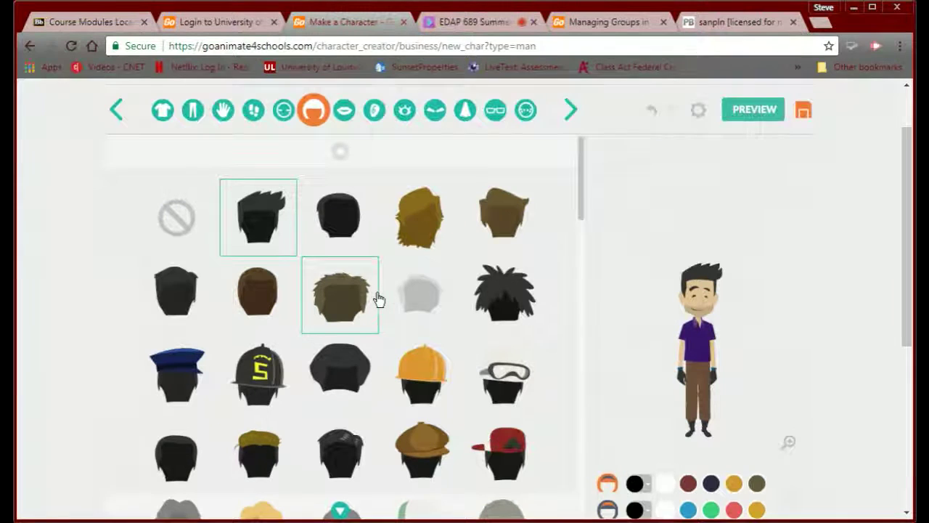
{"action": "scroll", "coordinate": [377, 299], "scroll_direction": "down", "scroll_amount": 1}
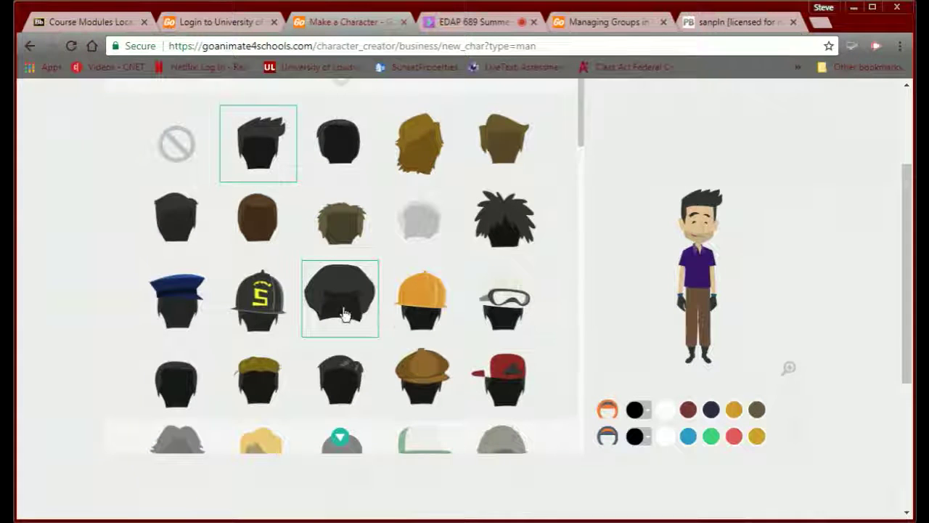
{"action": "left_click", "coordinate": [263, 240]}
{"action": "scroll", "coordinate": [421, 267], "scroll_direction": "up", "scroll_amount": 2}
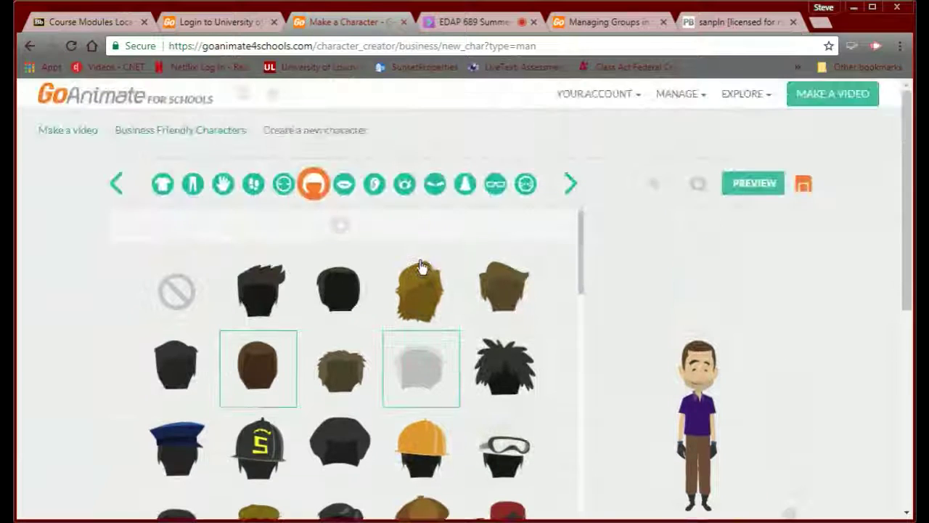
- Give the man a toothy grin and large round dot eyes
{"action": "left_click", "coordinate": [344, 185]}
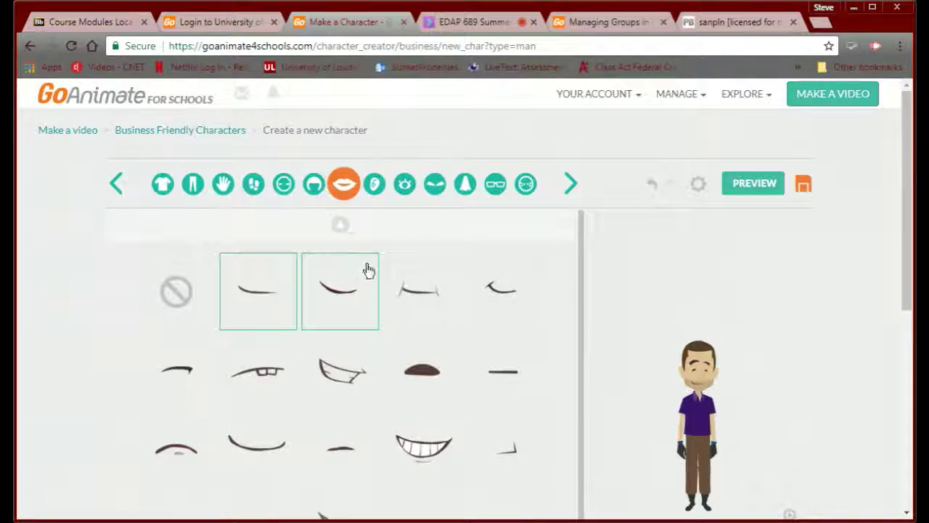
{"action": "left_click", "coordinate": [405, 449]}
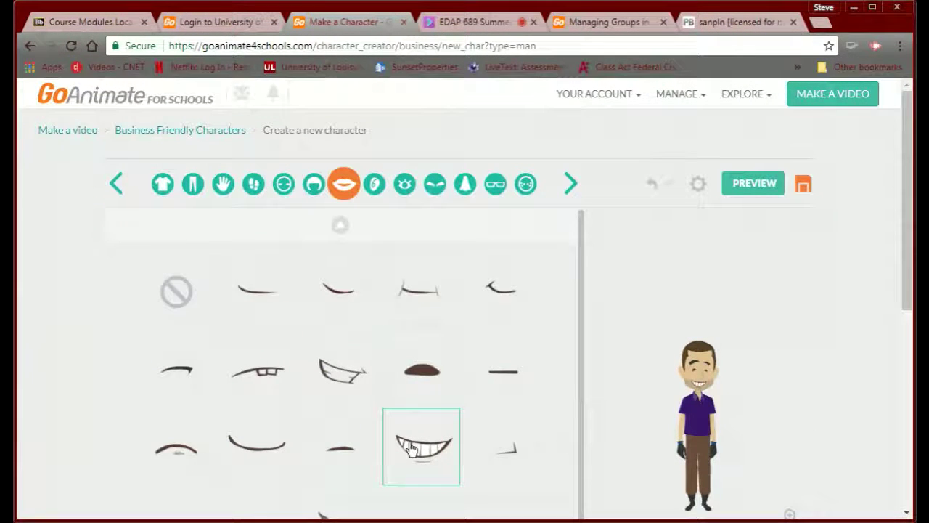
{"action": "left_click", "coordinate": [376, 186]}
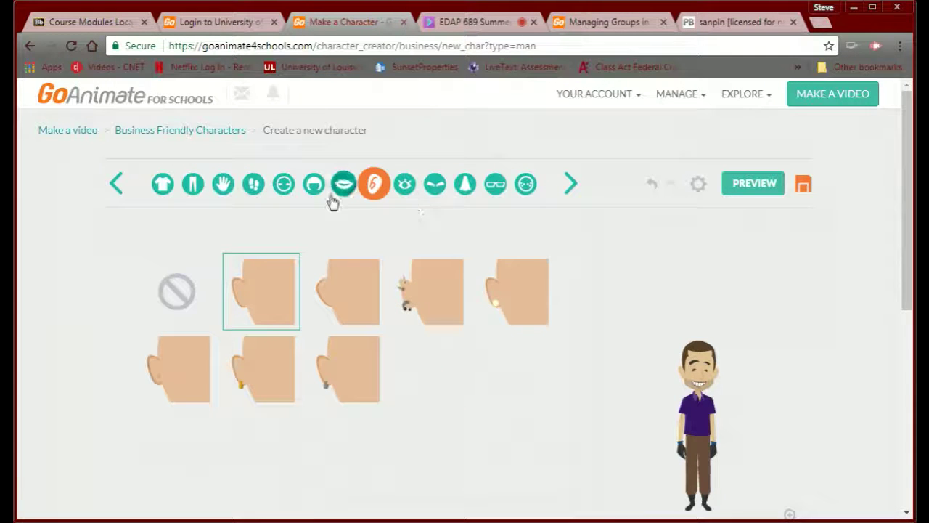
{"action": "left_click", "coordinate": [404, 185]}
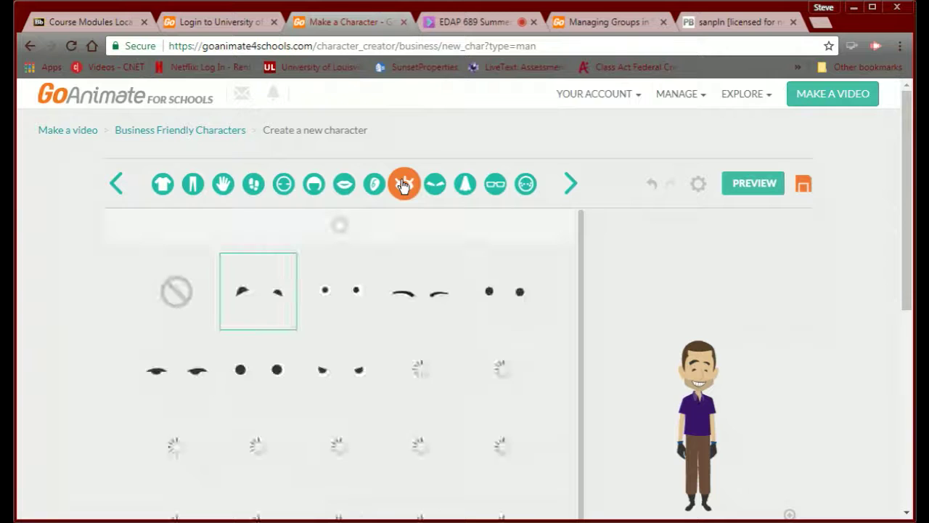
{"action": "left_click", "coordinate": [250, 378]}
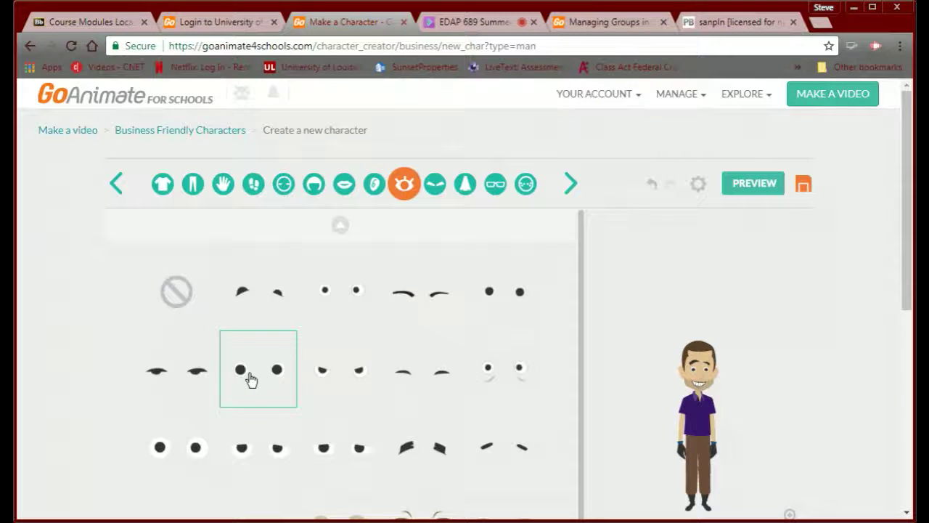
- Give the man flat eyebrows, after trying angled ones, and a different nose
{"action": "left_click", "coordinate": [433, 188]}
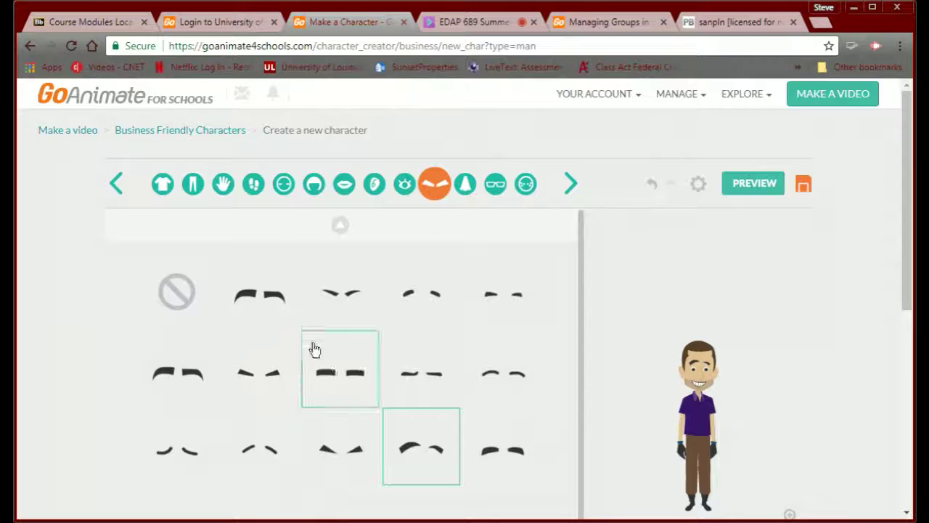
{"action": "left_click", "coordinate": [246, 379]}
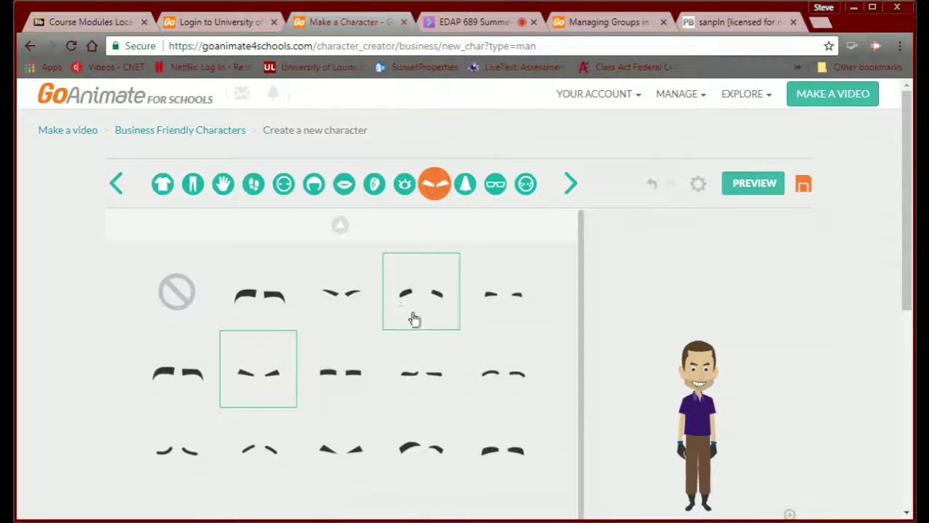
{"action": "left_click", "coordinate": [338, 382]}
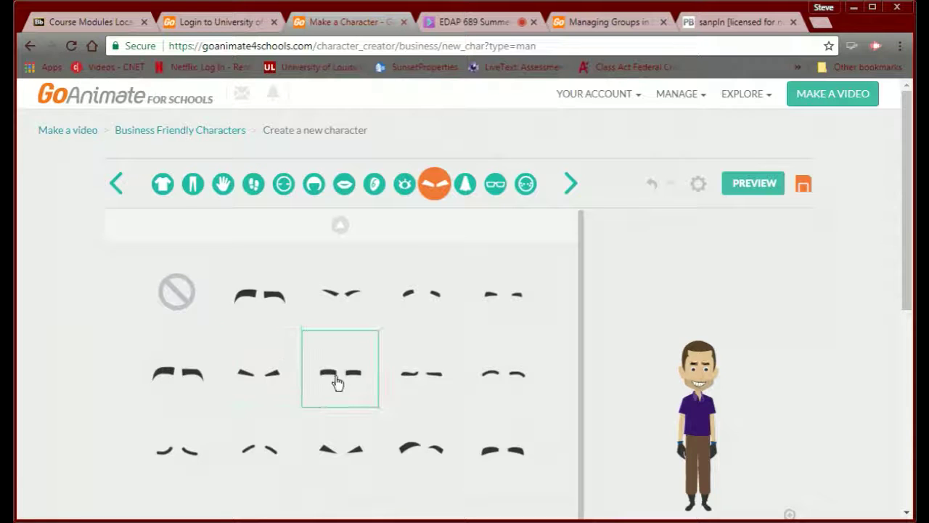
{"action": "left_click", "coordinate": [465, 184]}
{"action": "left_click", "coordinate": [412, 288]}
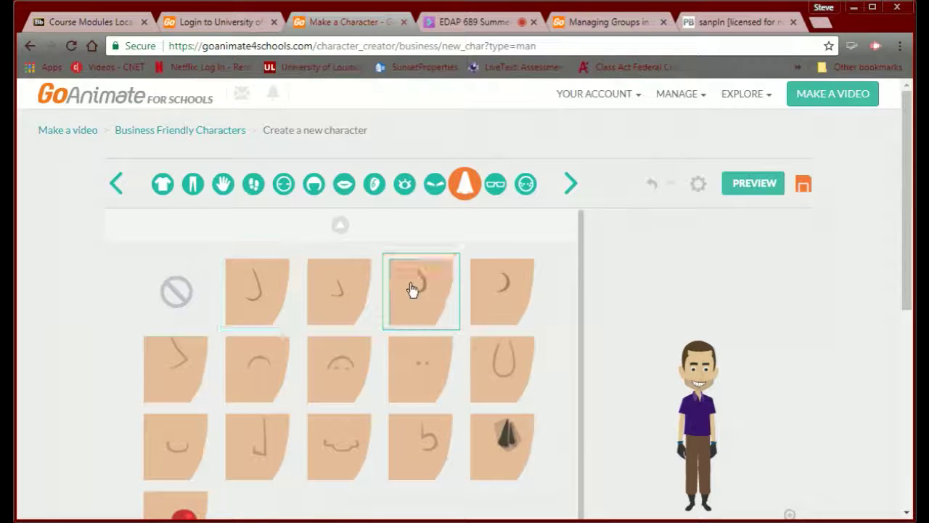
- Check the glasses options and give the man a curved beard
{"action": "left_click", "coordinate": [495, 185]}
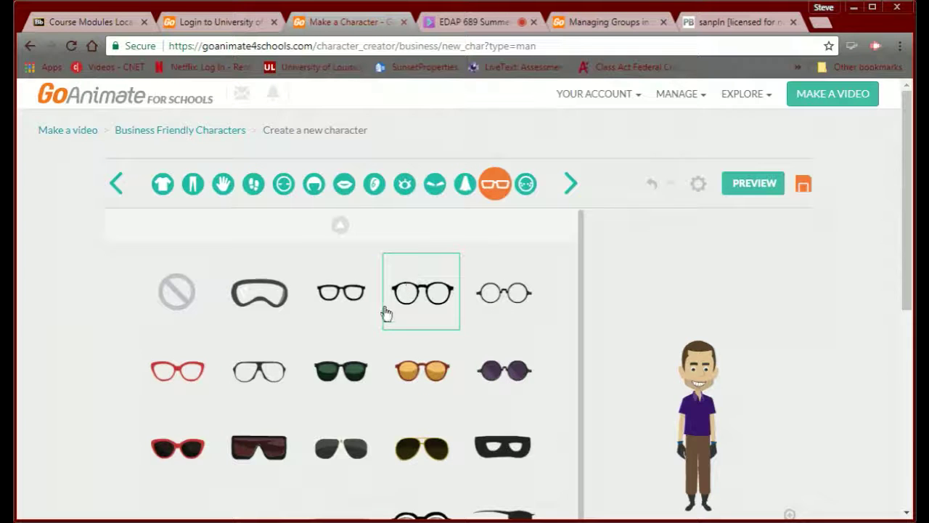
{"action": "left_click", "coordinate": [524, 185]}
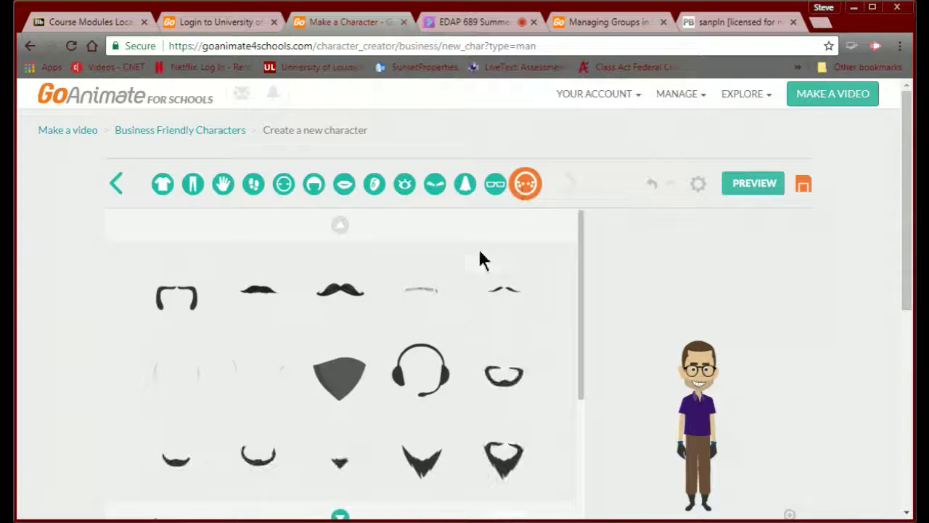
{"action": "scroll", "coordinate": [412, 319], "scroll_direction": "down", "scroll_amount": 2}
{"action": "scroll", "coordinate": [414, 319], "scroll_direction": "up", "scroll_amount": 2}
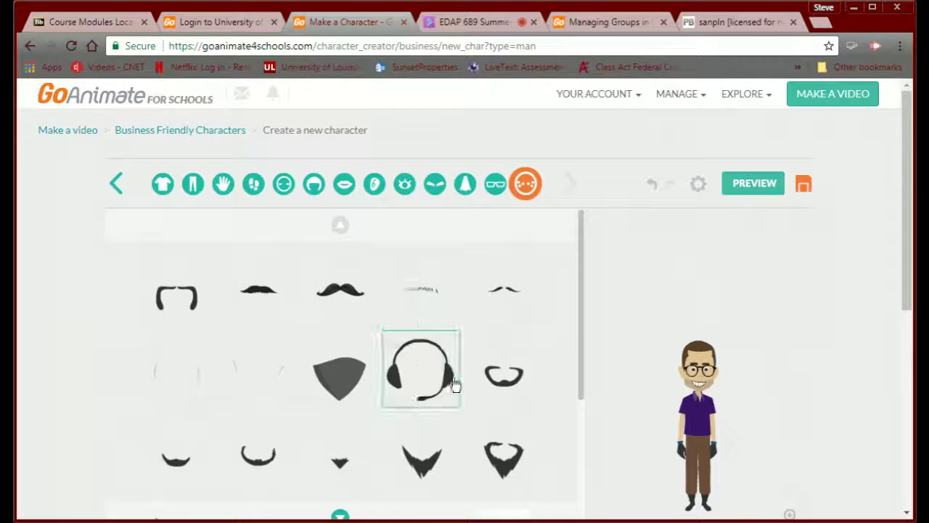
{"action": "left_click", "coordinate": [490, 388]}
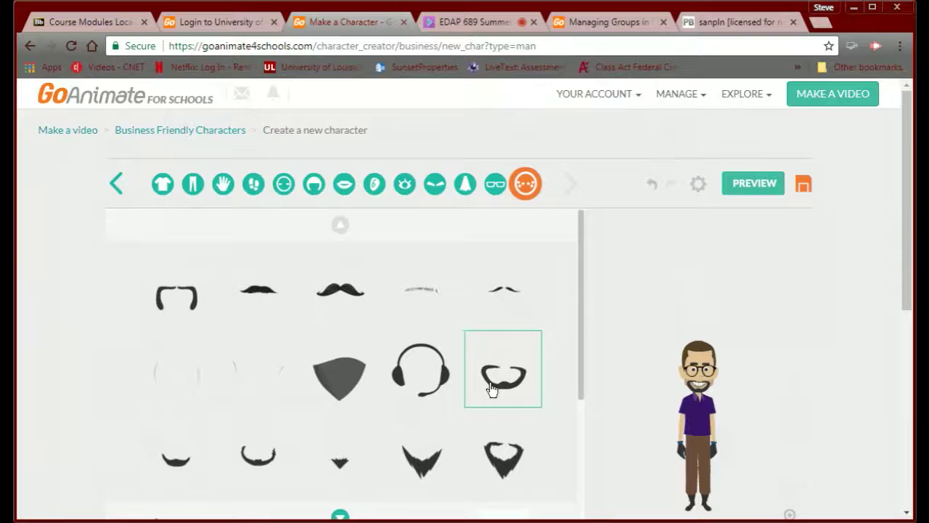
{"action": "scroll", "coordinate": [641, 391], "scroll_direction": "down", "scroll_amount": 3}
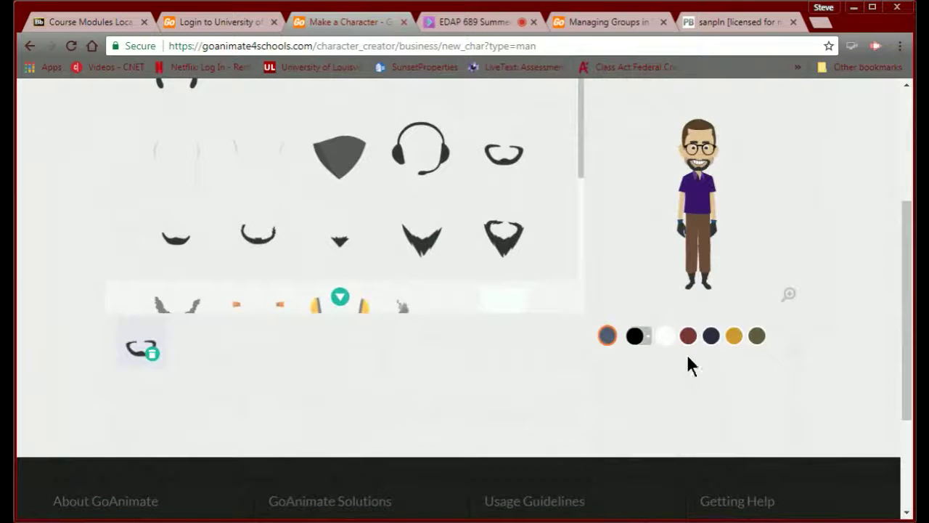
{"action": "scroll", "coordinate": [576, 370], "scroll_direction": "up", "scroll_amount": 3}
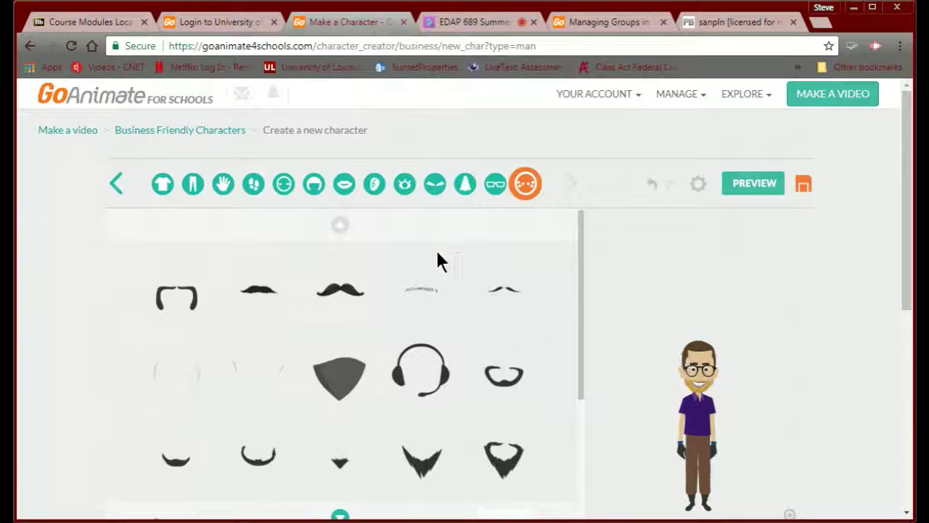
{"action": "left_click", "coordinate": [307, 188]}
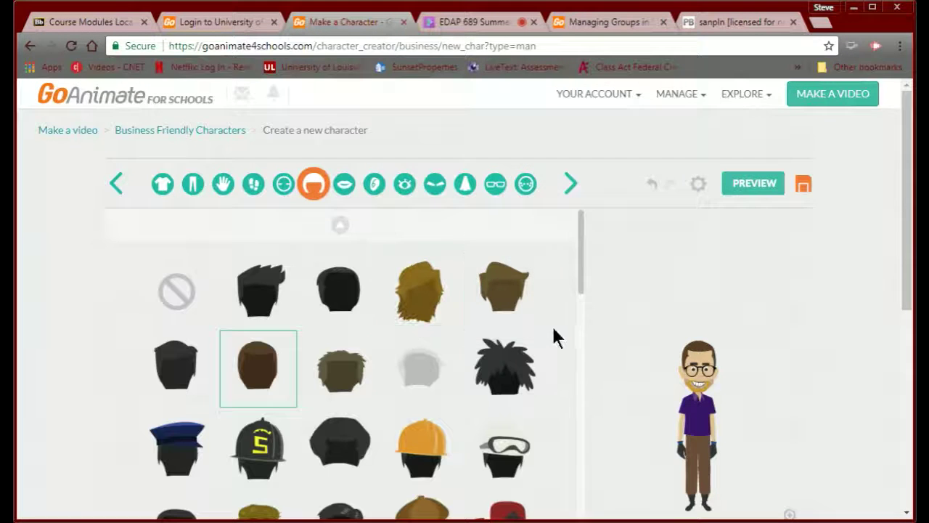
{"action": "scroll", "coordinate": [554, 325], "scroll_direction": "down", "scroll_amount": 2}
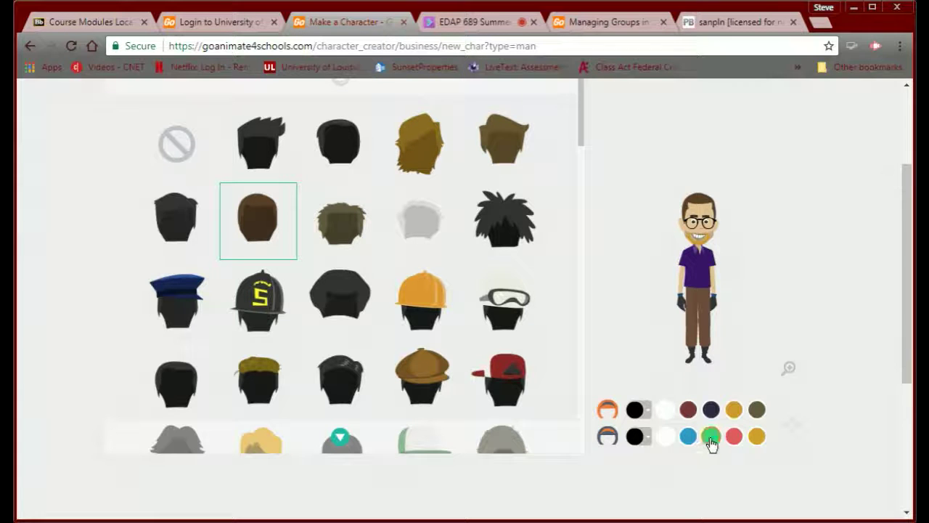
{"action": "scroll", "coordinate": [353, 301], "scroll_direction": "down", "scroll_amount": 2}
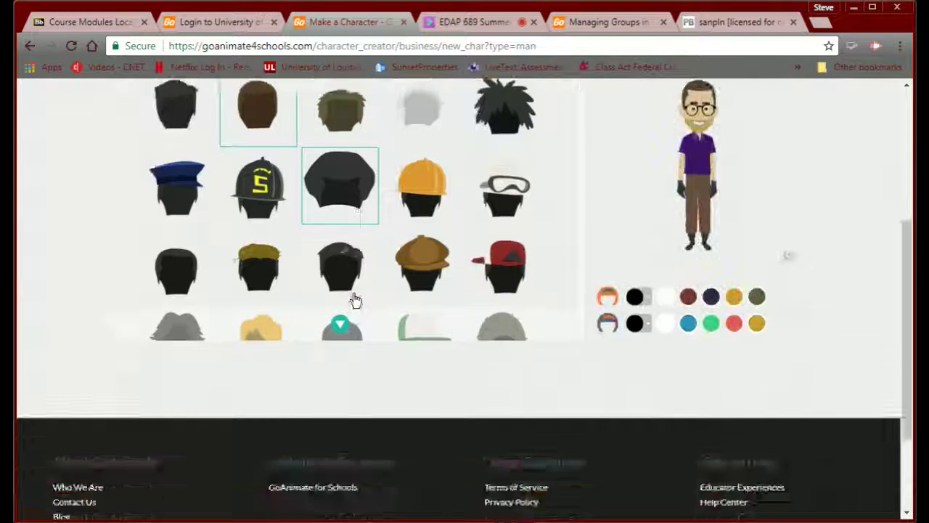
{"action": "scroll", "coordinate": [355, 298], "scroll_direction": "up", "scroll_amount": 2}
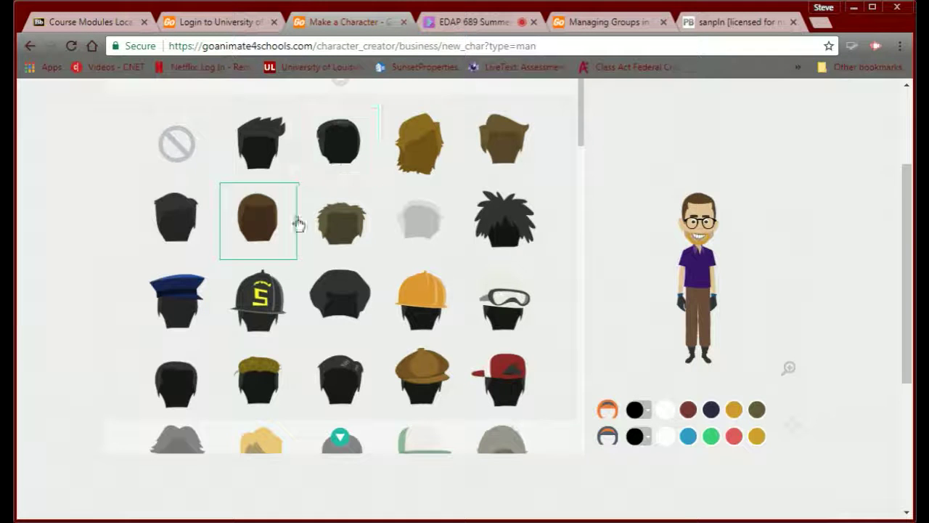
{"action": "scroll", "coordinate": [299, 244], "scroll_direction": "down", "scroll_amount": 1}
{"action": "scroll", "coordinate": [298, 236], "scroll_direction": "down", "scroll_amount": 3}
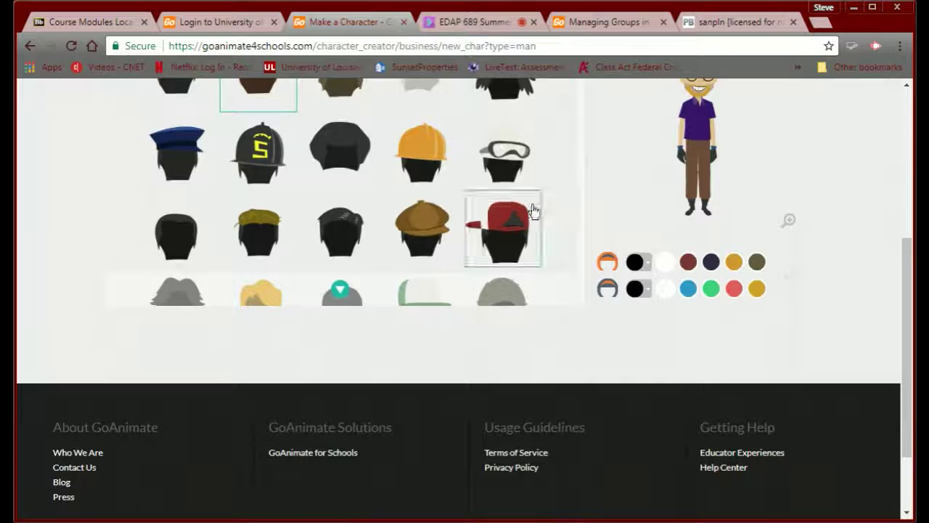
{"action": "scroll", "coordinate": [550, 160], "scroll_direction": "up", "scroll_amount": 5}
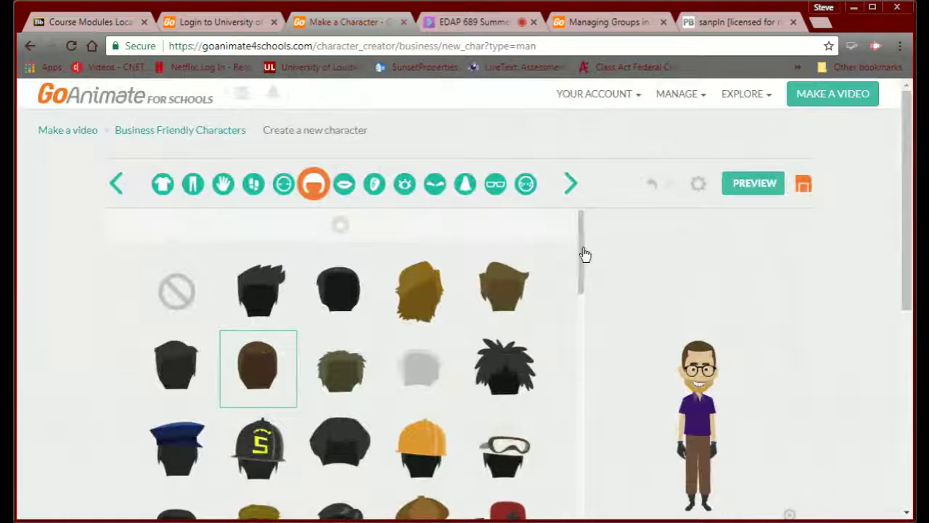
{"action": "left_click_drag", "start_coordinate": [582, 254], "coordinate": [546, 363]}
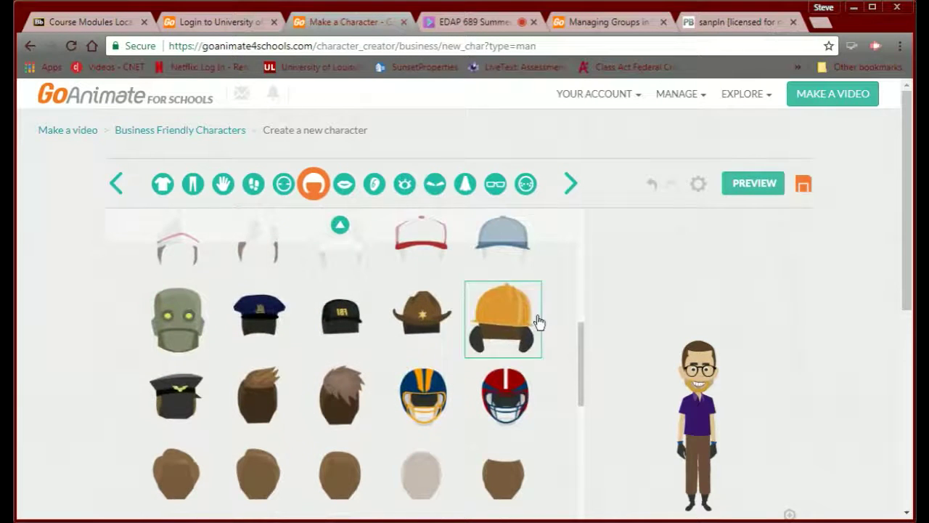
- Step through the mouth-to-facial-hair categories, then start a new Business Friendly video
{"action": "left_click", "coordinate": [569, 182]}
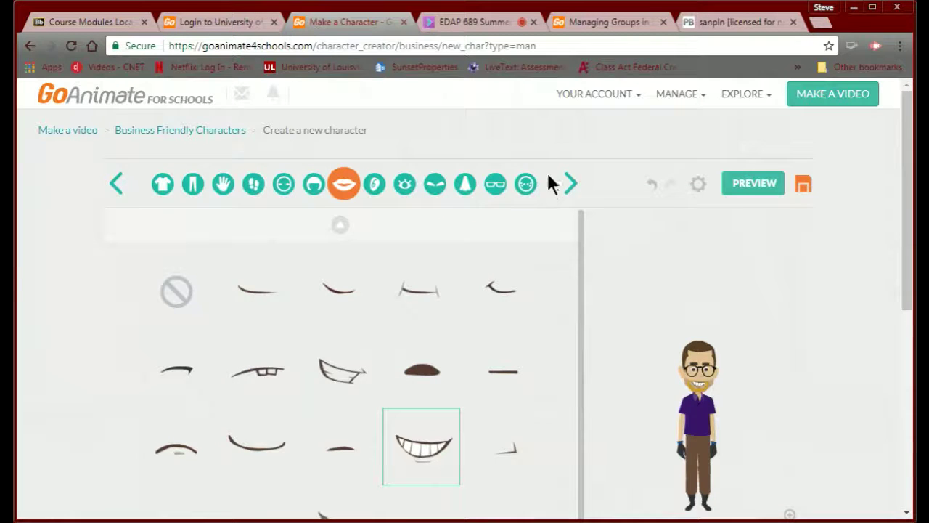
{"action": "left_click", "coordinate": [573, 184]}
{"action": "left_click", "coordinate": [571, 185]}
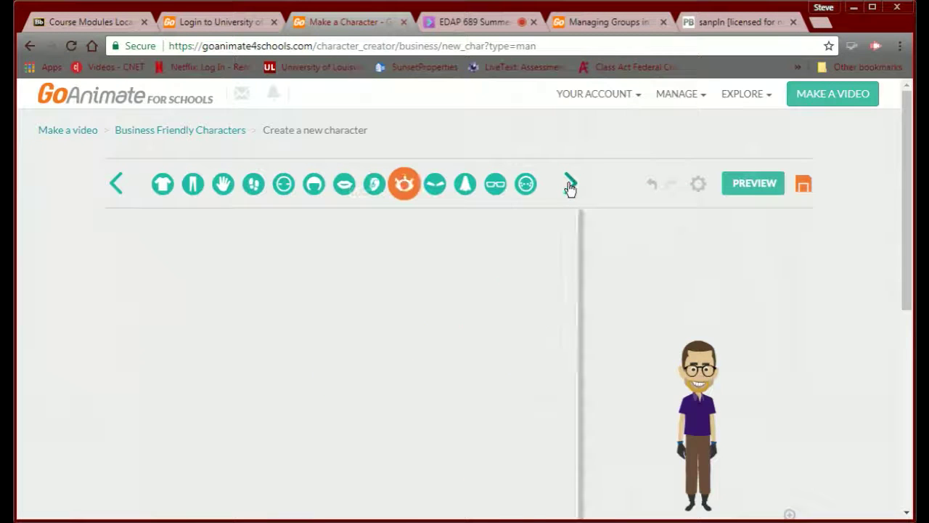
{"action": "left_click", "coordinate": [570, 185]}
{"action": "left_click", "coordinate": [569, 185]}
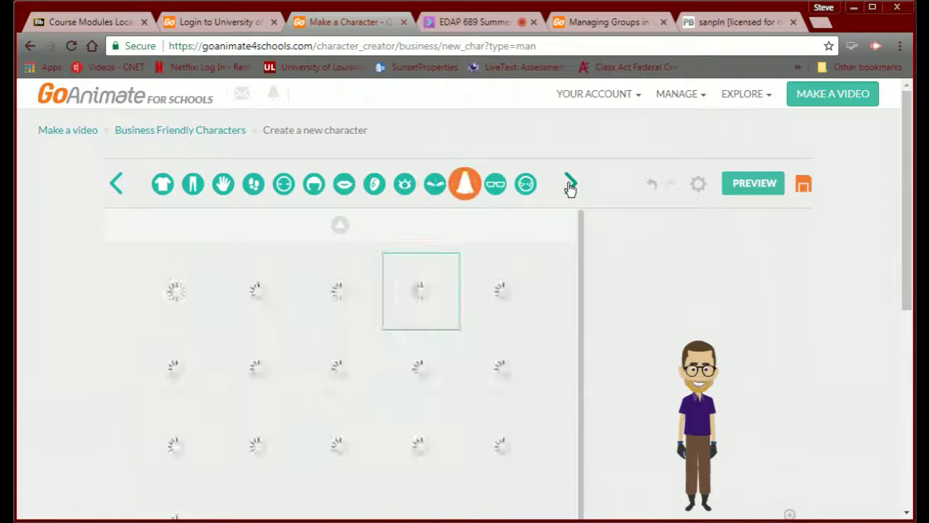
{"action": "left_click", "coordinate": [570, 185]}
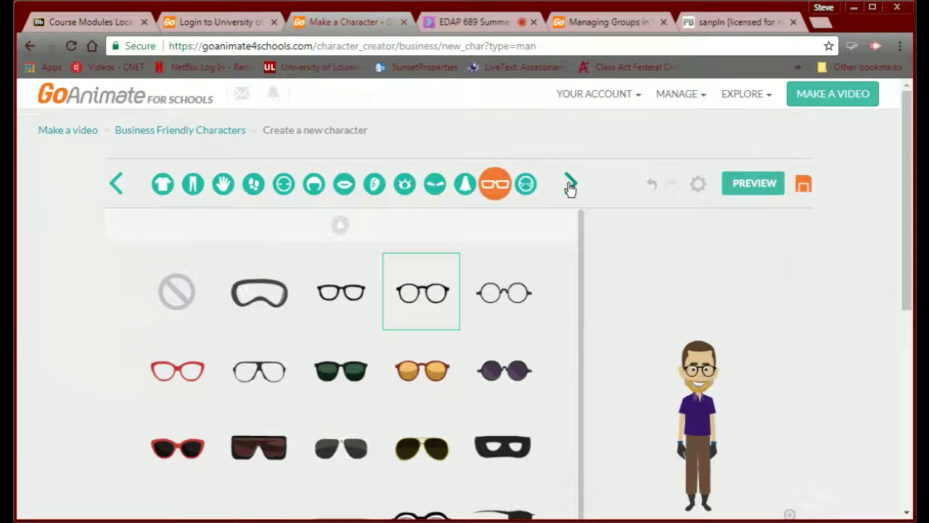
{"action": "left_click", "coordinate": [570, 185]}
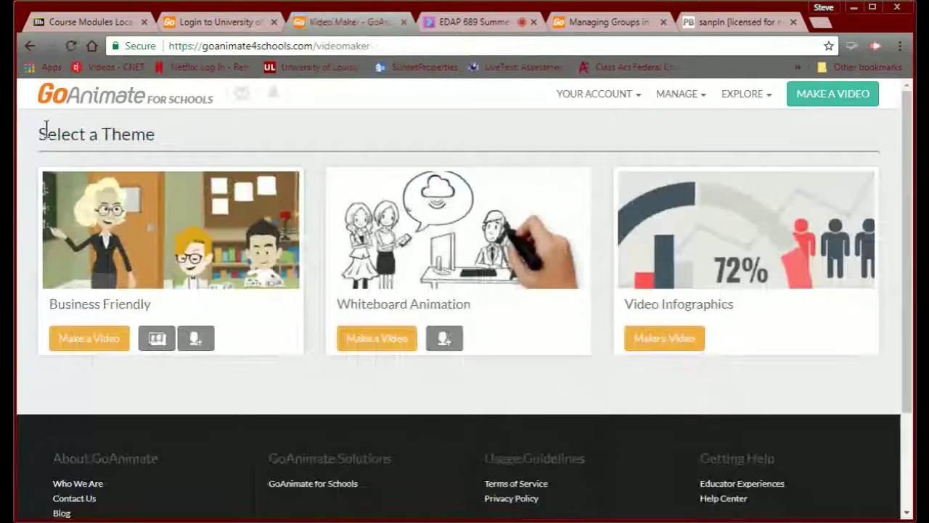
{"action": "left_click", "coordinate": [92, 338]}
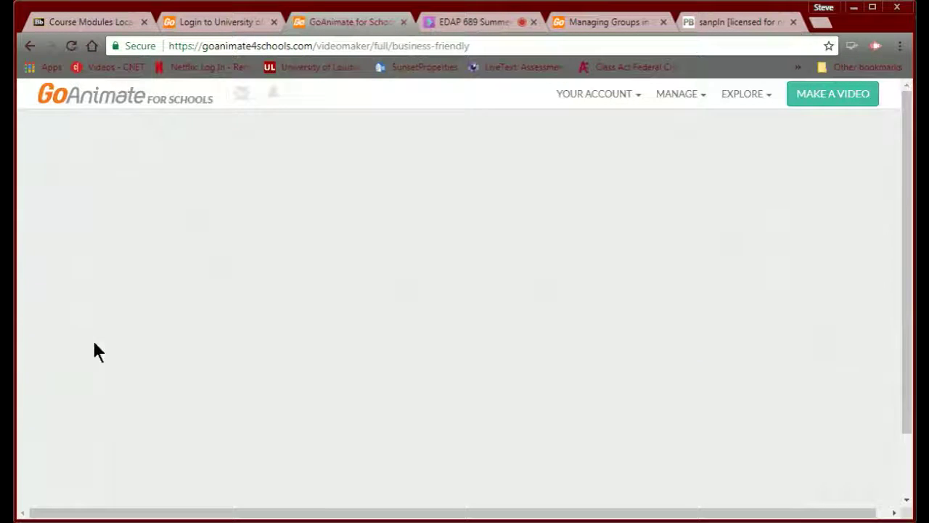
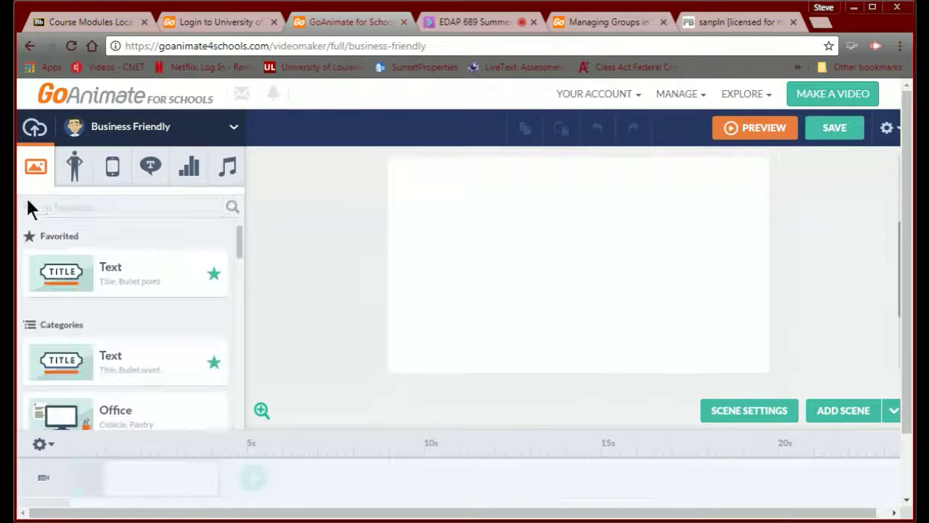
- Apply the Education 'School - Classroom' template to the first scene and delete the teacher by the blackboard
{"action": "left_click", "coordinate": [88, 268]}
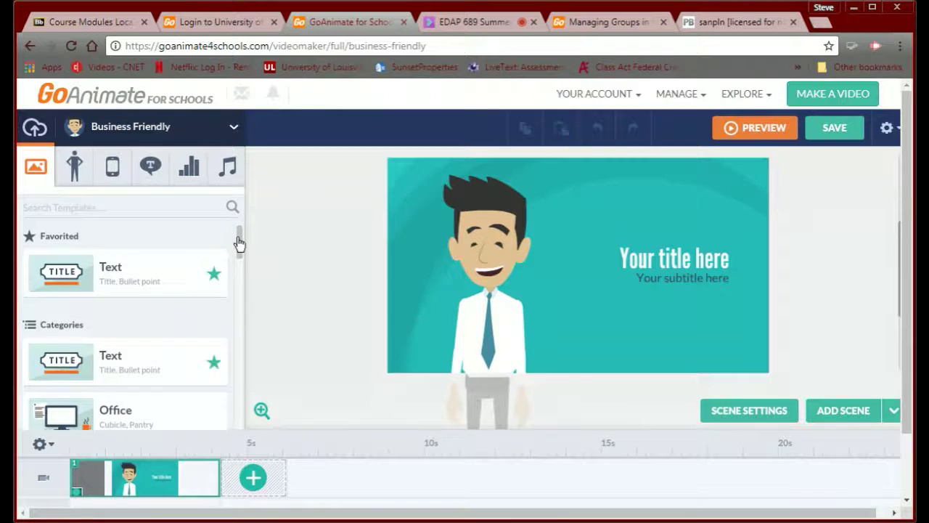
{"action": "mouse_move", "coordinate": [239, 245]}
{"action": "left_mouse_down"}
{"action": "mouse_move", "coordinate": [230, 315]}
{"action": "mouse_move", "coordinate": [205, 355]}
{"action": "mouse_move", "coordinate": [211, 336]}
{"action": "left_mouse_up"}
{"action": "scroll", "coordinate": [211, 336], "scroll_direction": "up", "scroll_amount": 3}
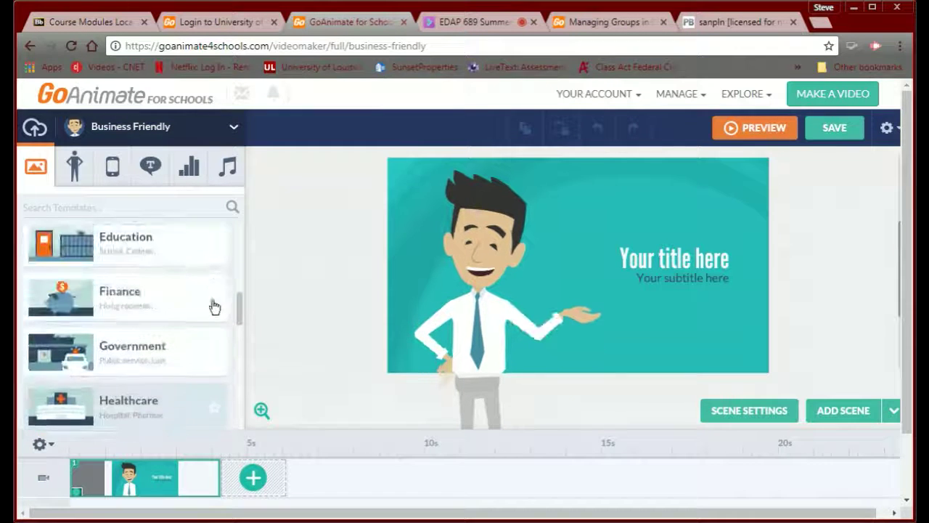
{"action": "left_click", "coordinate": [109, 263]}
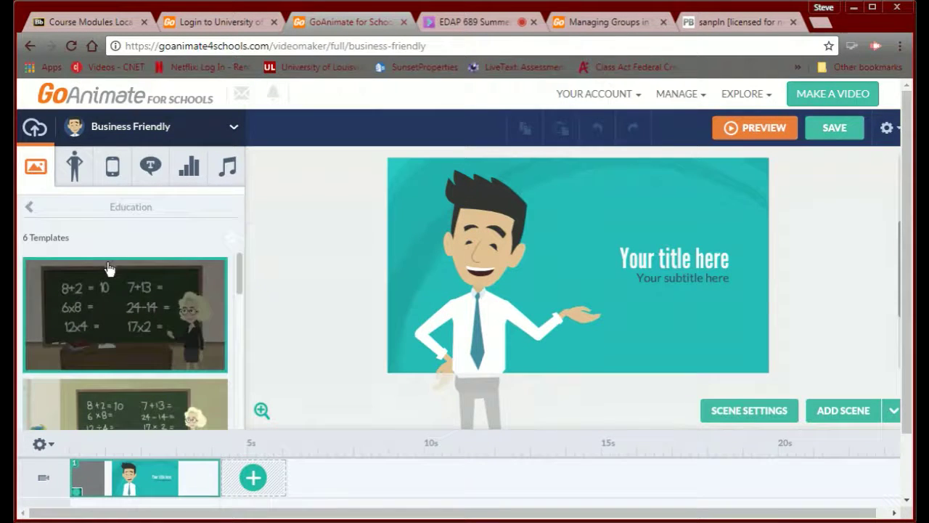
{"action": "left_click_drag", "start_coordinate": [237, 286], "coordinate": [224, 346]}
{"action": "scroll", "coordinate": [224, 346], "scroll_direction": "up", "scroll_amount": 1}
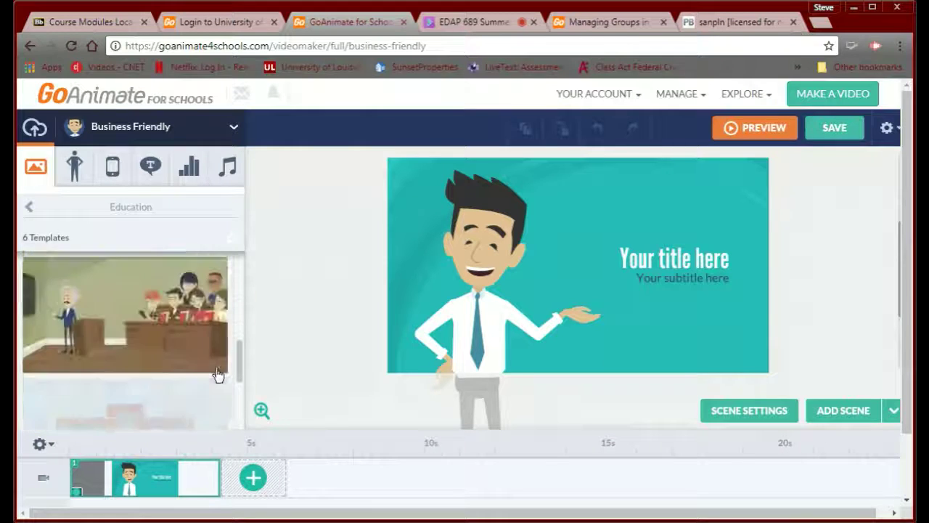
{"action": "left_click", "coordinate": [215, 367]}
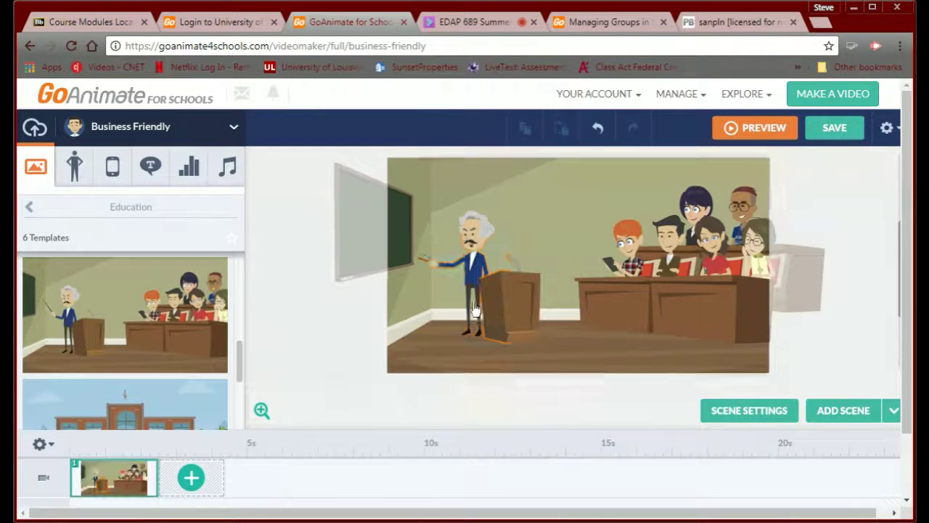
{"action": "left_click", "coordinate": [470, 267]}
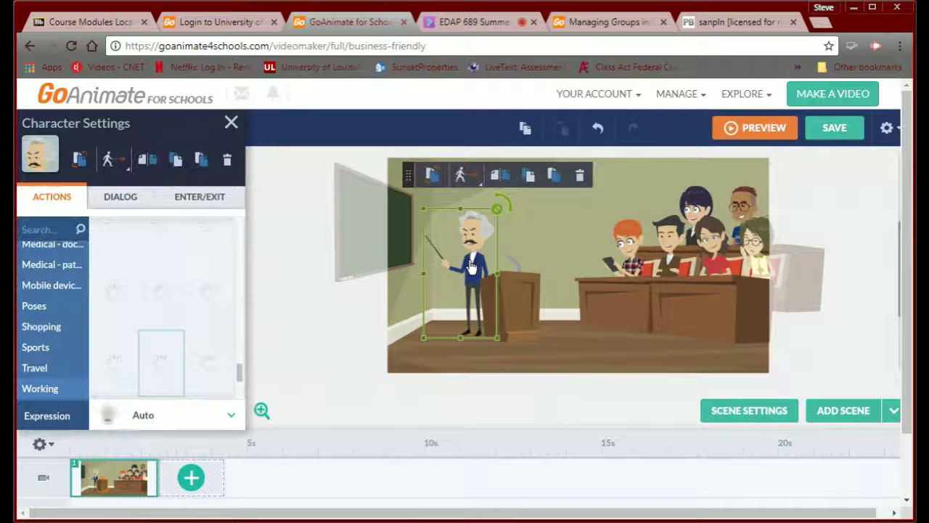
{"action": "key", "text": "Delete"}
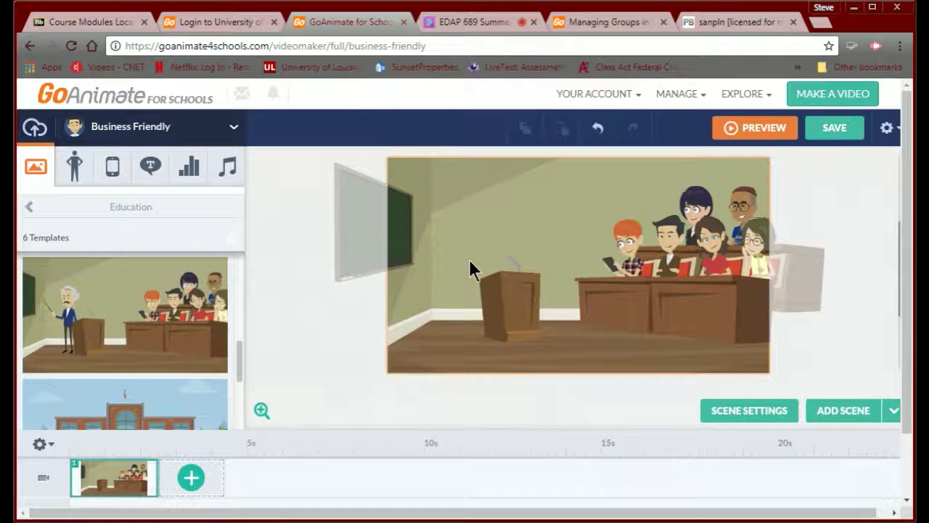
- Drag the orange-haired, green-shirted custom character onto the stage beside the podium
{"action": "left_click", "coordinate": [76, 158]}
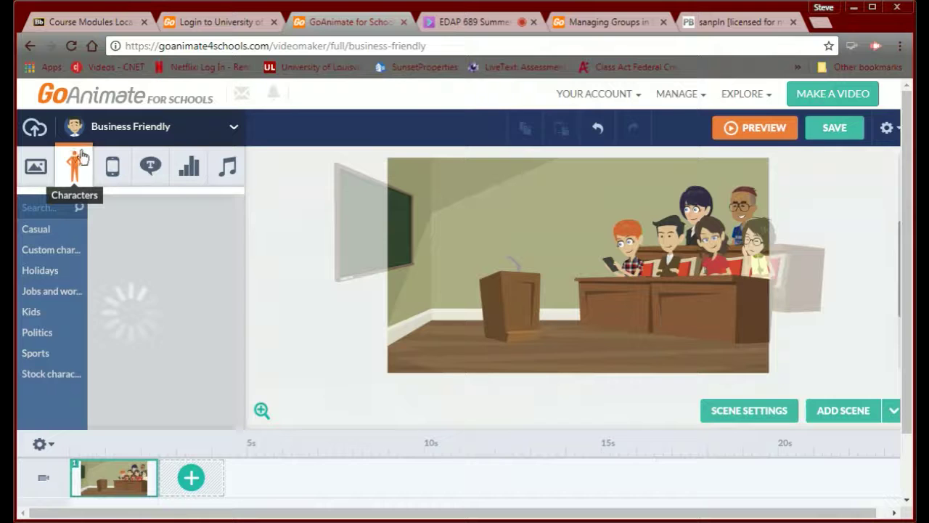
{"action": "left_click", "coordinate": [47, 254]}
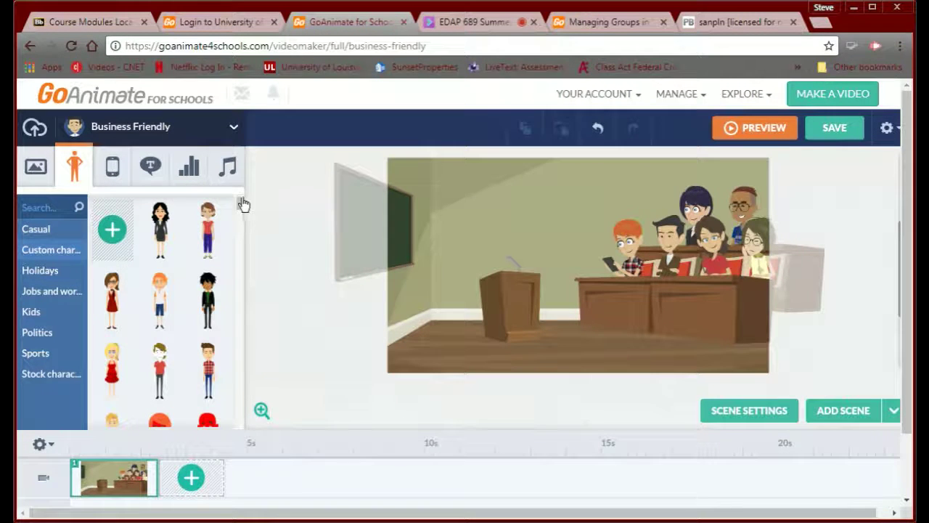
{"action": "left_click_drag", "start_coordinate": [238, 208], "coordinate": [226, 244]}
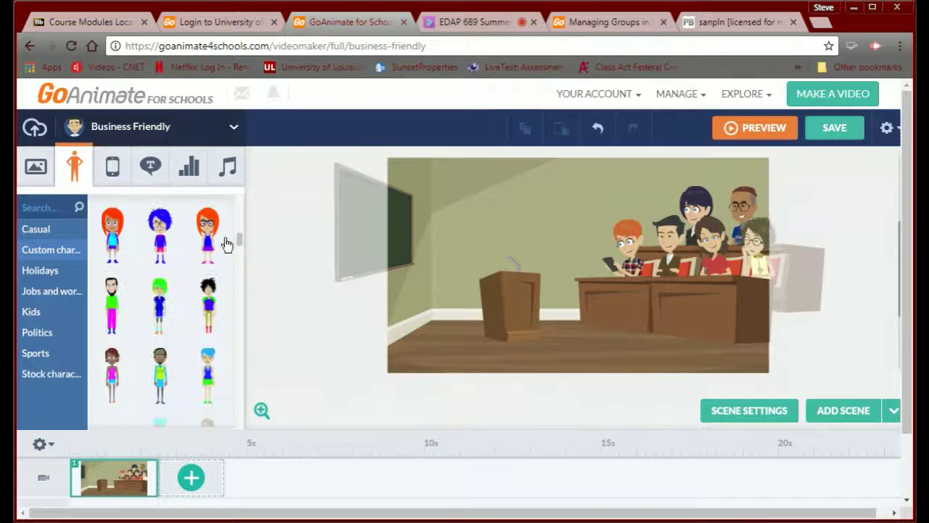
{"action": "scroll", "coordinate": [223, 248], "scroll_direction": "down", "scroll_amount": 4}
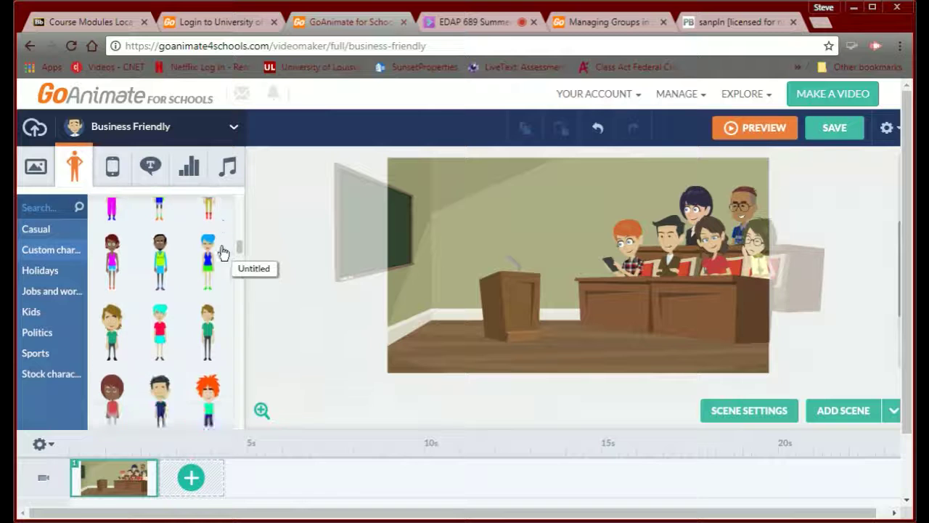
{"action": "scroll", "coordinate": [222, 254], "scroll_direction": "down", "scroll_amount": 2}
{"action": "scroll", "coordinate": [220, 261], "scroll_direction": "down", "scroll_amount": 6}
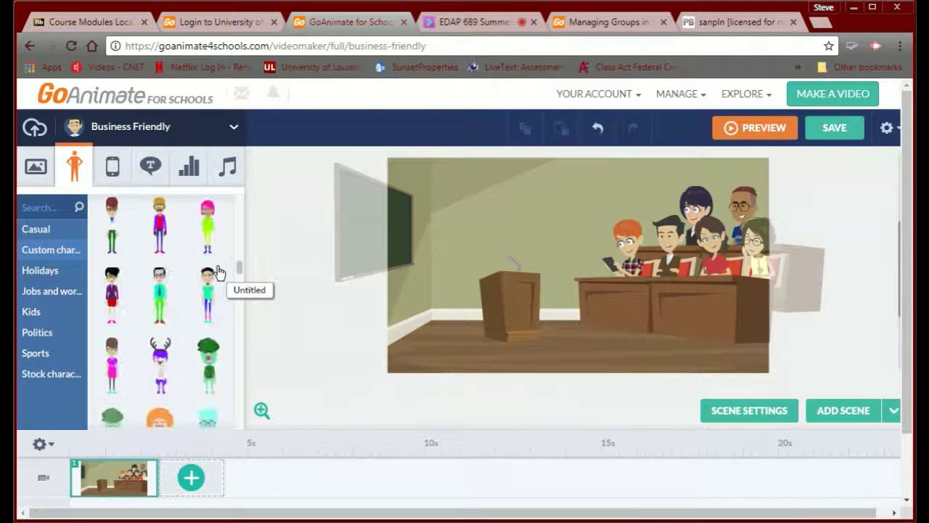
{"action": "scroll", "coordinate": [220, 278], "scroll_direction": "down", "scroll_amount": 2}
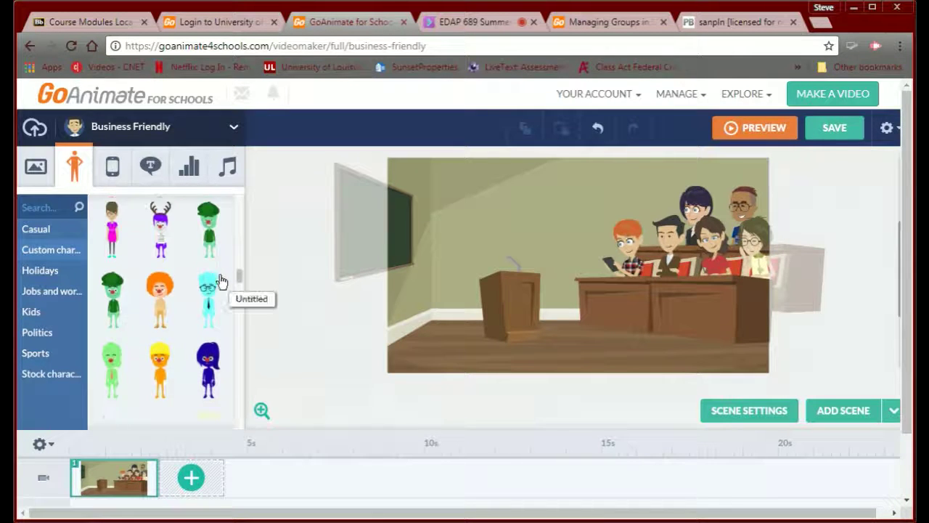
{"action": "scroll", "coordinate": [222, 283], "scroll_direction": "down", "scroll_amount": 4}
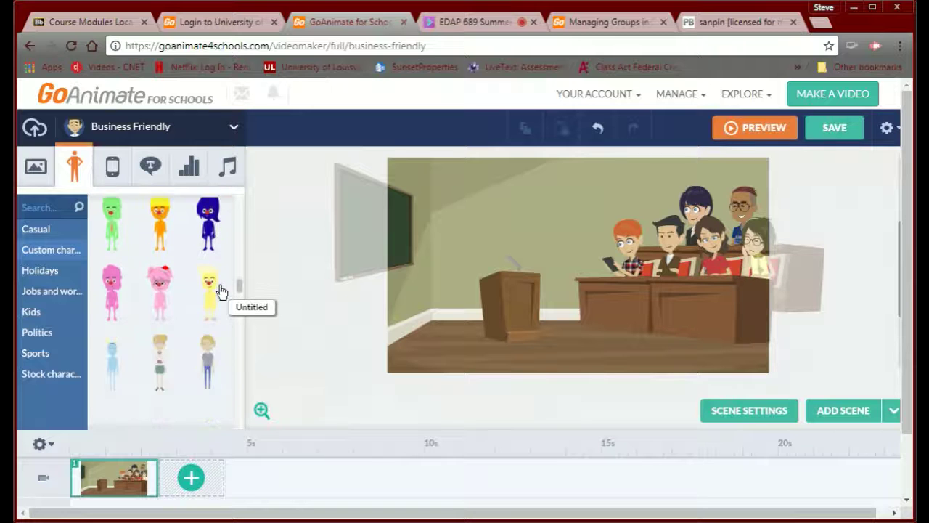
{"action": "scroll", "coordinate": [222, 290], "scroll_direction": "down", "scroll_amount": 6}
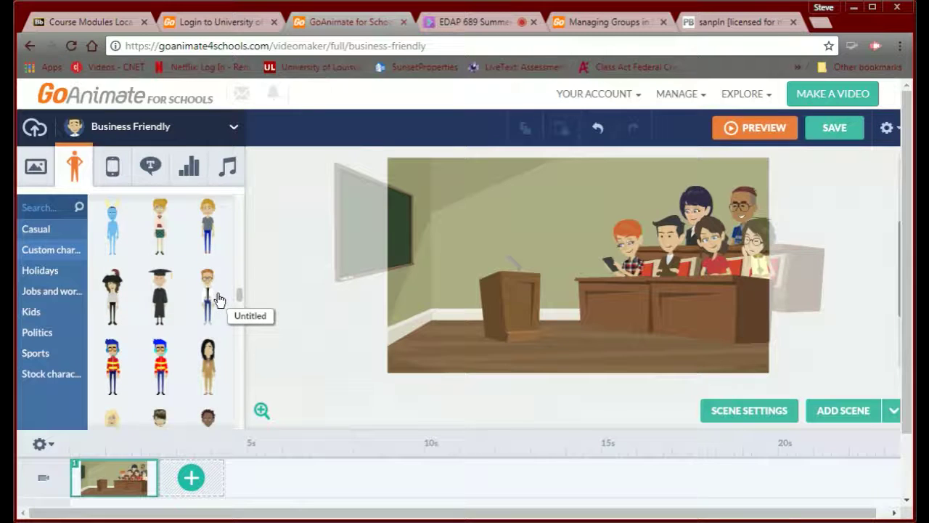
{"action": "scroll", "coordinate": [218, 305], "scroll_direction": "down", "scroll_amount": 4}
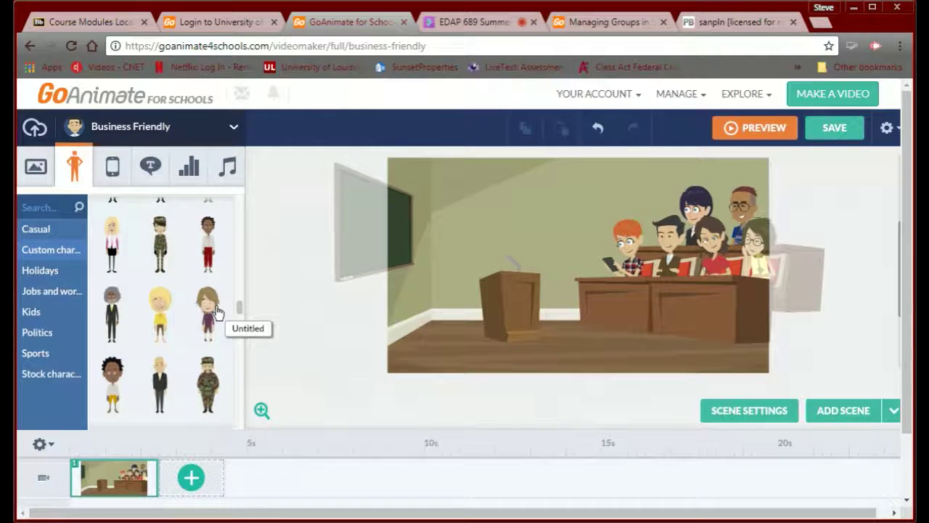
{"action": "scroll", "coordinate": [217, 311], "scroll_direction": "down", "scroll_amount": 5}
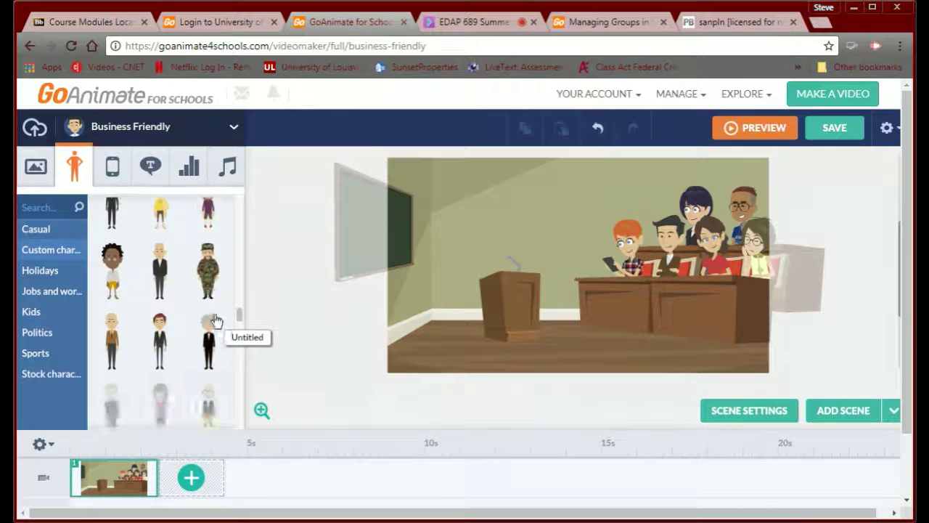
{"action": "scroll", "coordinate": [217, 328], "scroll_direction": "down", "scroll_amount": 2}
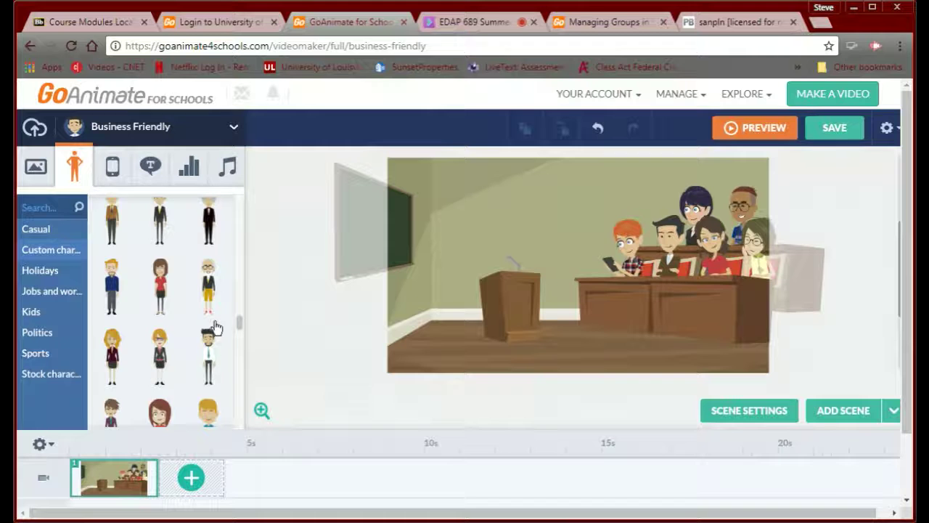
{"action": "scroll", "coordinate": [215, 332], "scroll_direction": "down", "scroll_amount": 2}
{"action": "scroll", "coordinate": [215, 334], "scroll_direction": "down", "scroll_amount": 2}
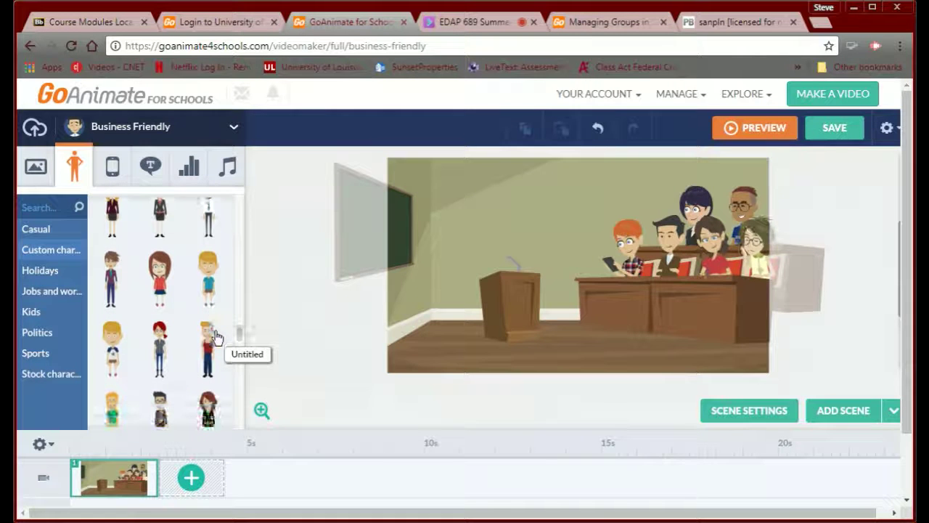
{"action": "scroll", "coordinate": [217, 335], "scroll_direction": "down", "scroll_amount": 3}
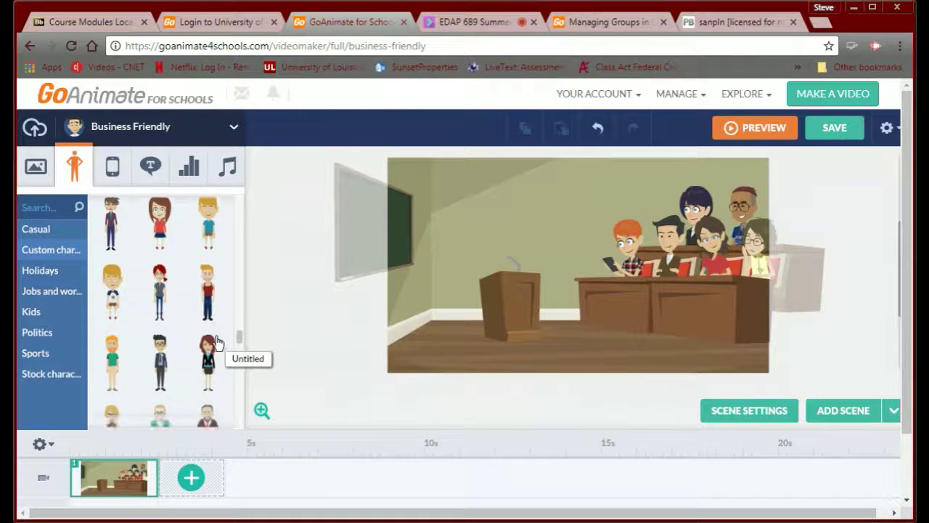
{"action": "scroll", "coordinate": [216, 343], "scroll_direction": "down", "scroll_amount": 1}
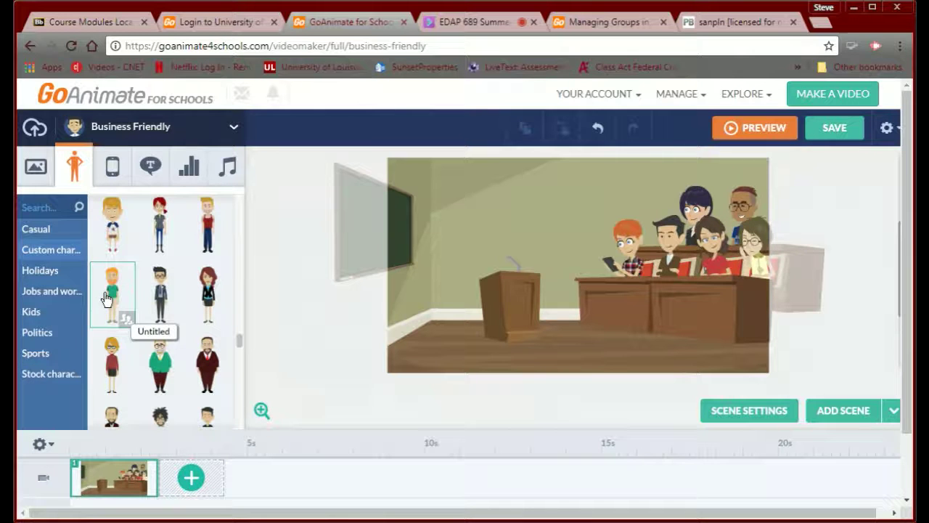
{"action": "left_click_drag", "start_coordinate": [112, 294], "coordinate": [508, 305]}
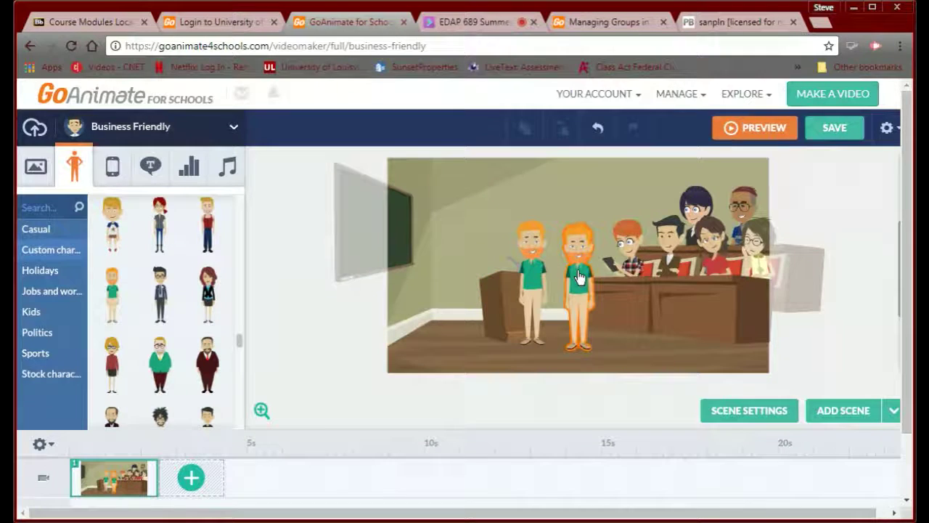
{"action": "left_click", "coordinate": [580, 278]}
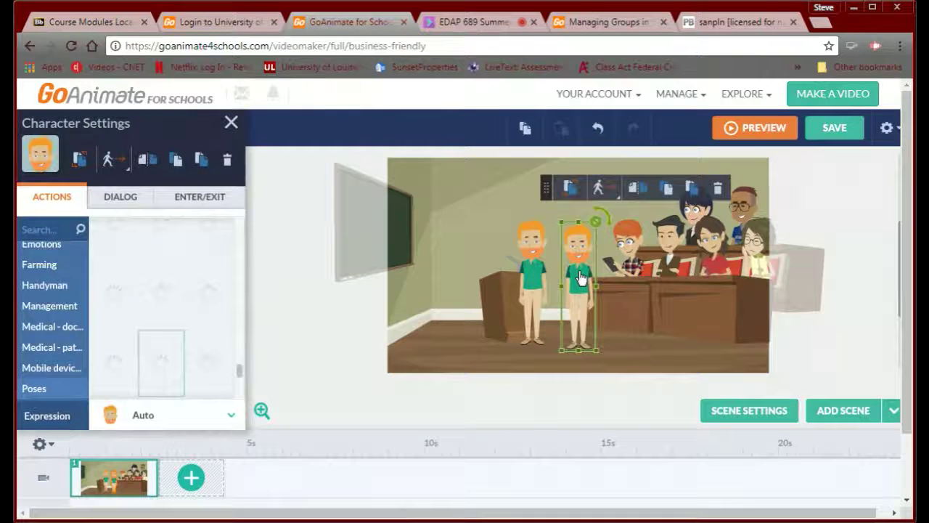
{"action": "key", "text": "Delete"}
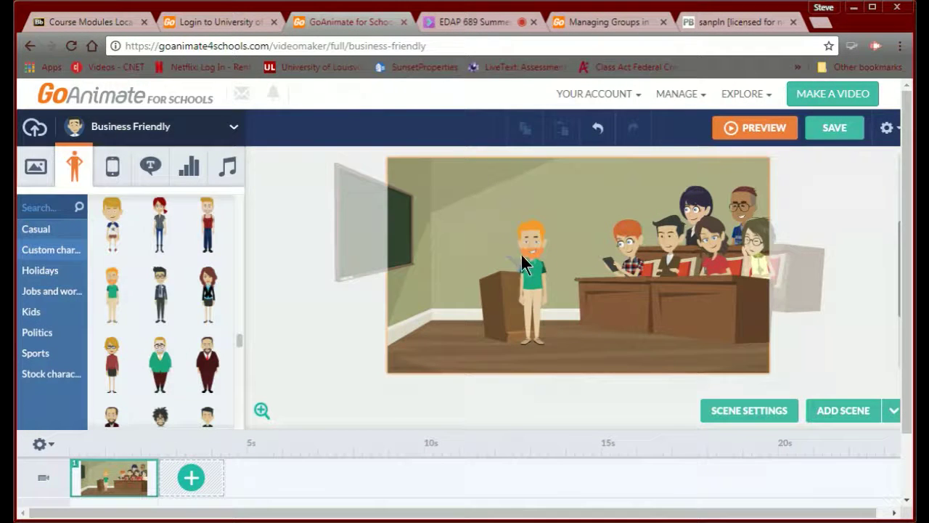
{"action": "left_click_drag", "start_coordinate": [521, 254], "coordinate": [473, 258]}
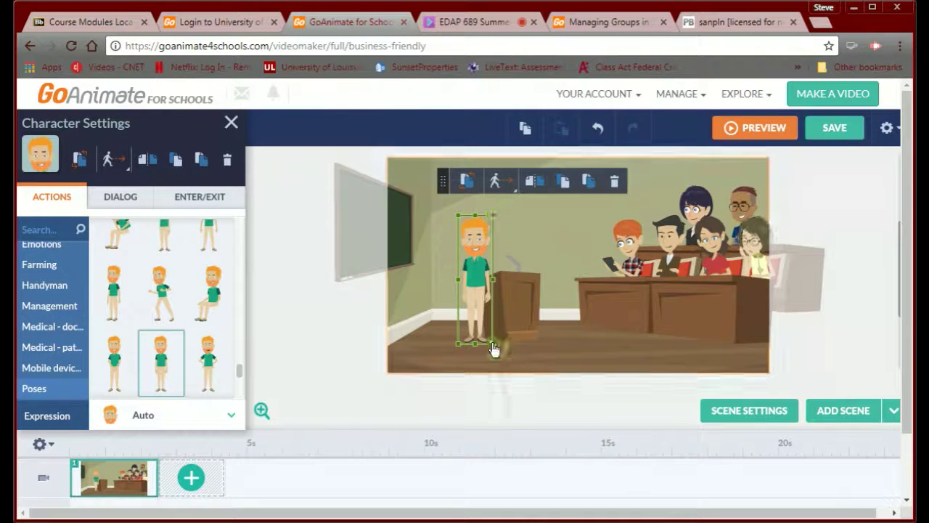
{"action": "left_click_drag", "start_coordinate": [492, 349], "coordinate": [508, 357]}
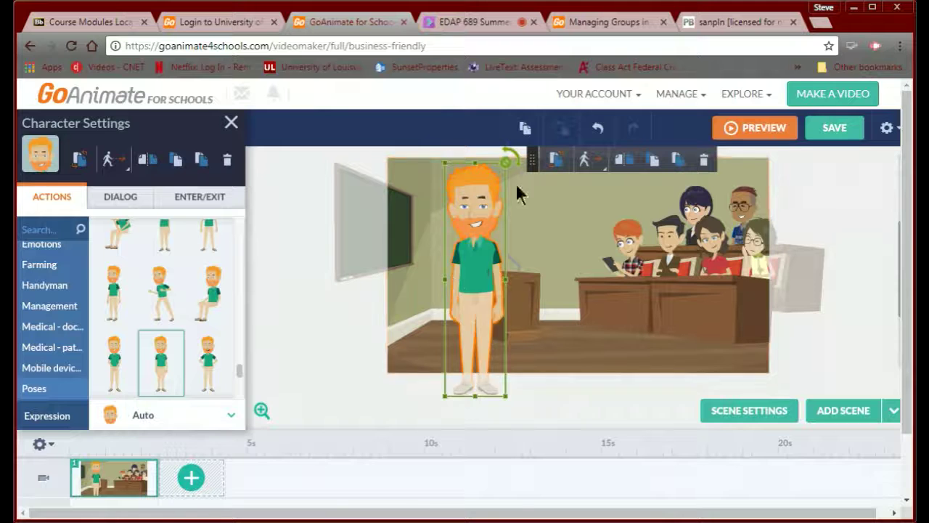
{"action": "left_click_drag", "start_coordinate": [482, 270], "coordinate": [500, 269]}
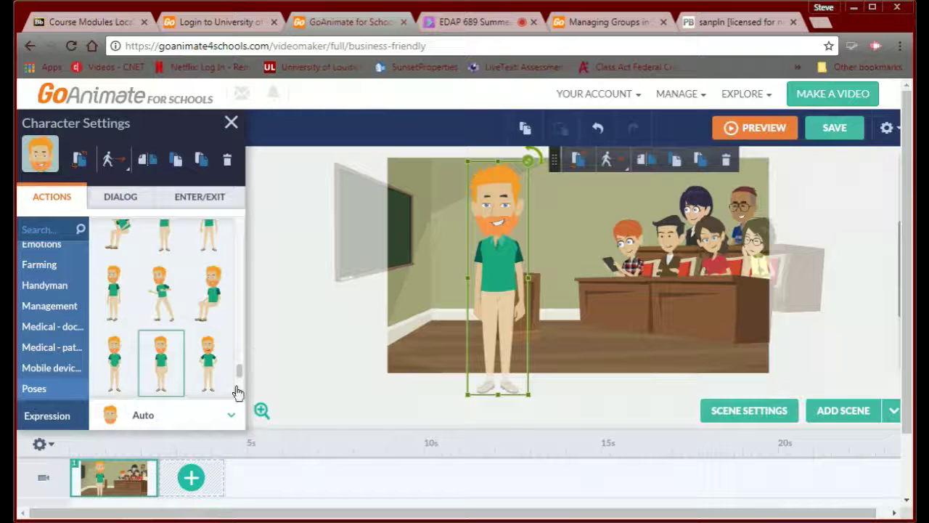
{"action": "scroll", "coordinate": [241, 372], "scroll_direction": "up", "scroll_amount": 2}
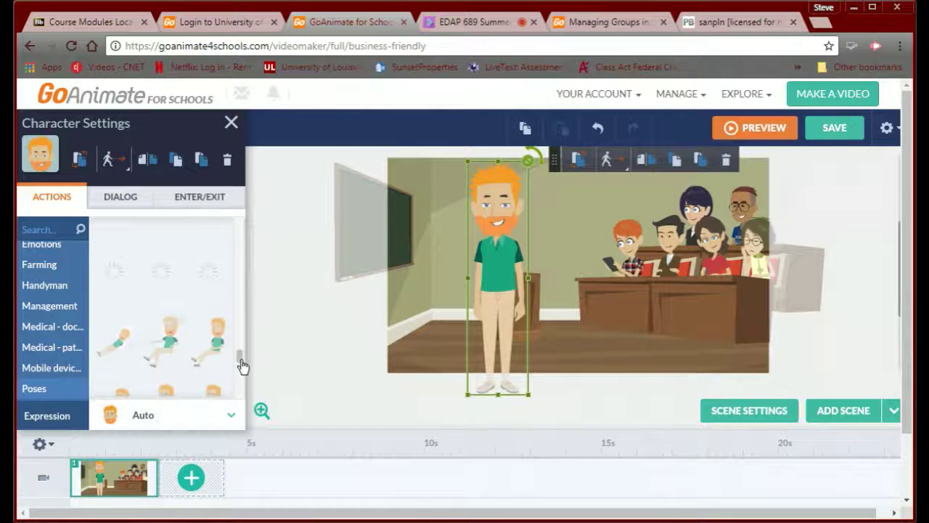
{"action": "left_click_drag", "start_coordinate": [242, 366], "coordinate": [245, 338]}
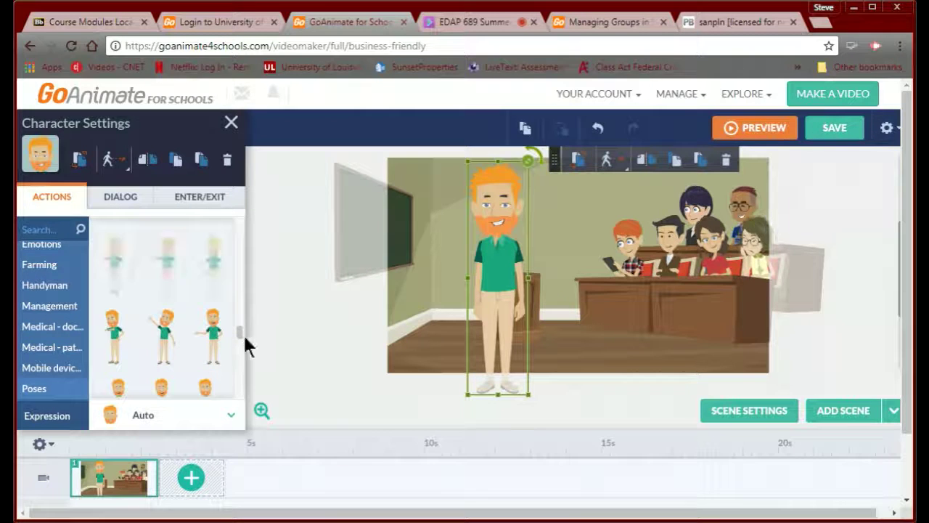
- Try the teacher's pointing poses, then settle on the 'Put hands on hips' action
{"action": "left_click", "coordinate": [172, 336]}
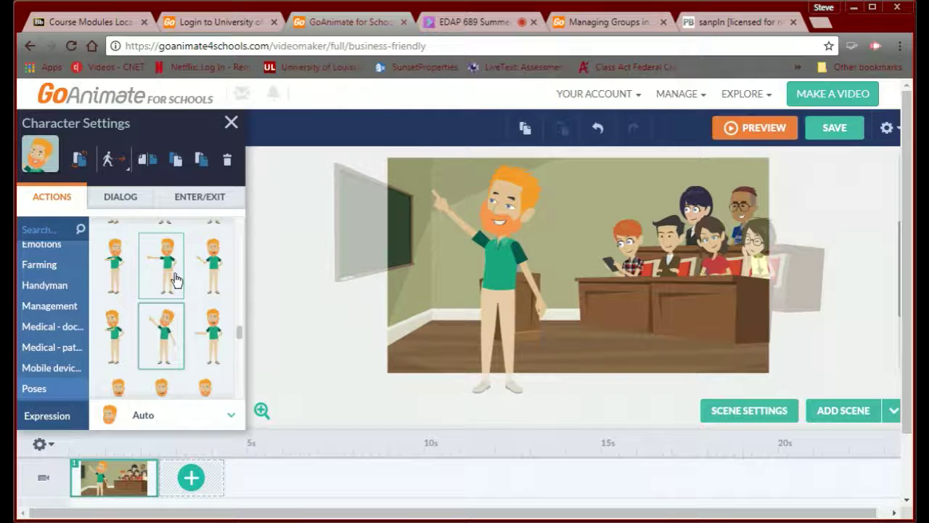
{"action": "left_click", "coordinate": [118, 267]}
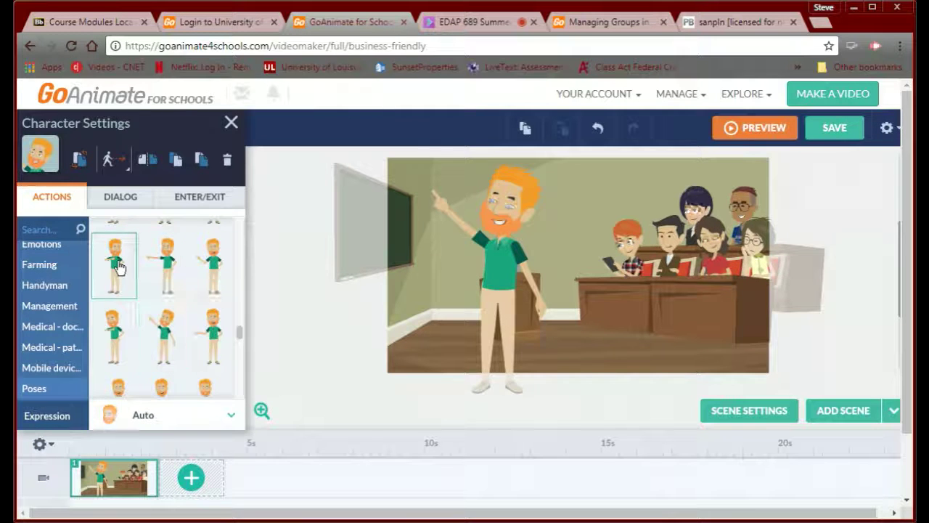
{"action": "left_click", "coordinate": [109, 347]}
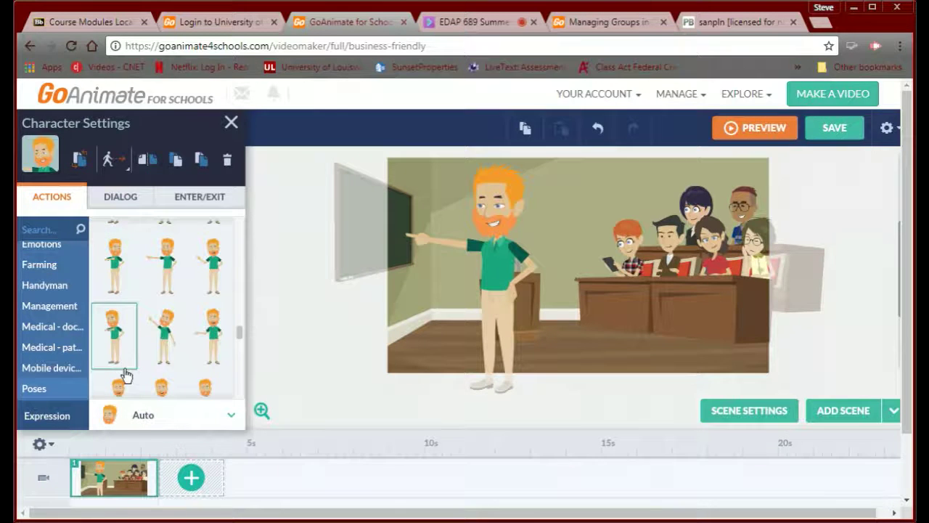
{"action": "scroll", "coordinate": [126, 374], "scroll_direction": "down", "scroll_amount": 2}
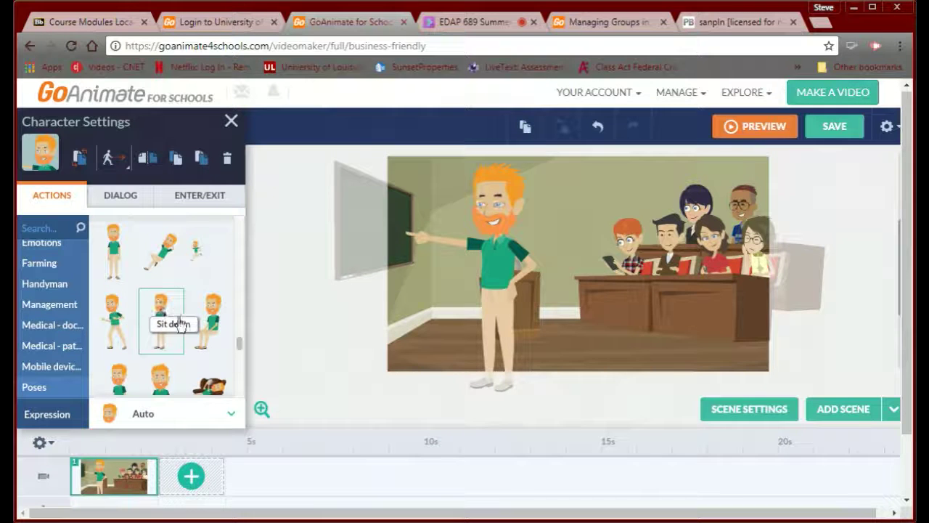
{"action": "left_click", "coordinate": [118, 272]}
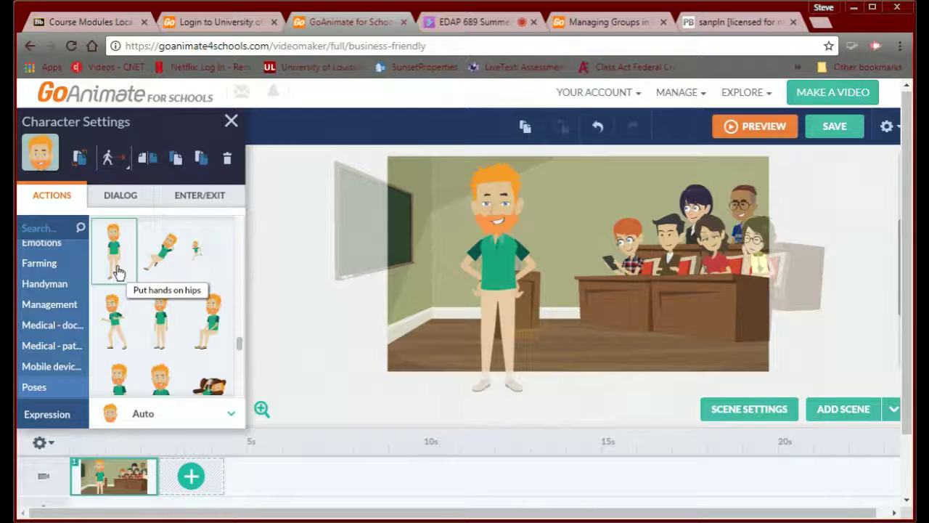
- Enter the text-to-speech line 'I started my career after many years wandering the earth looking for myself'
{"action": "left_click", "coordinate": [114, 197]}
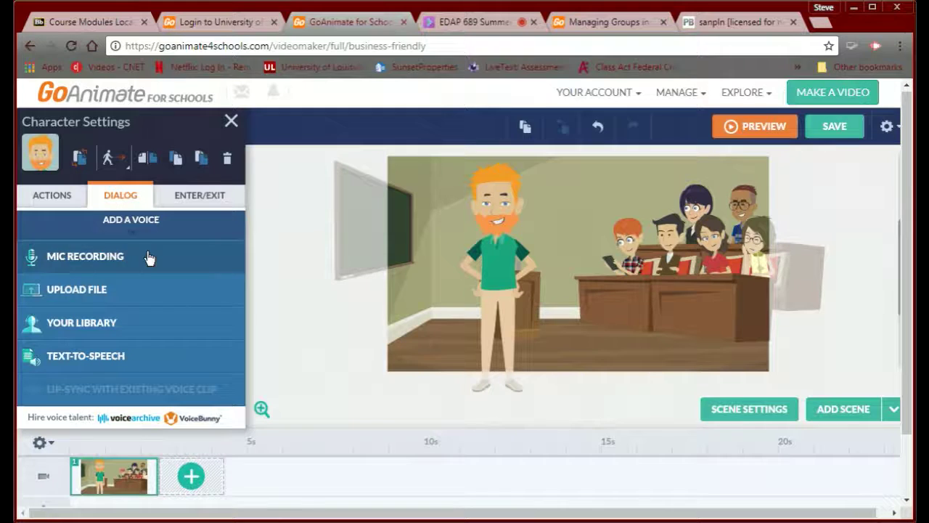
{"action": "left_click", "coordinate": [95, 368]}
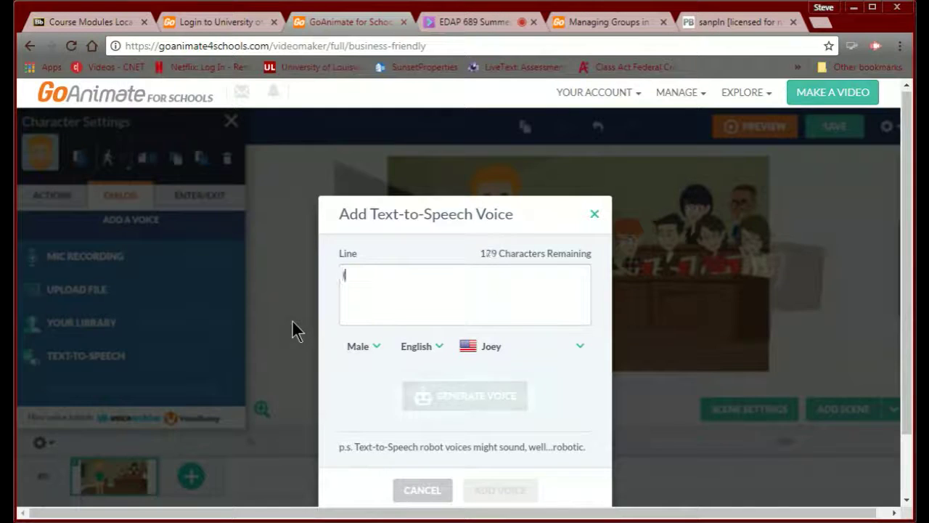
{"action": "type", "text": "I started my"}
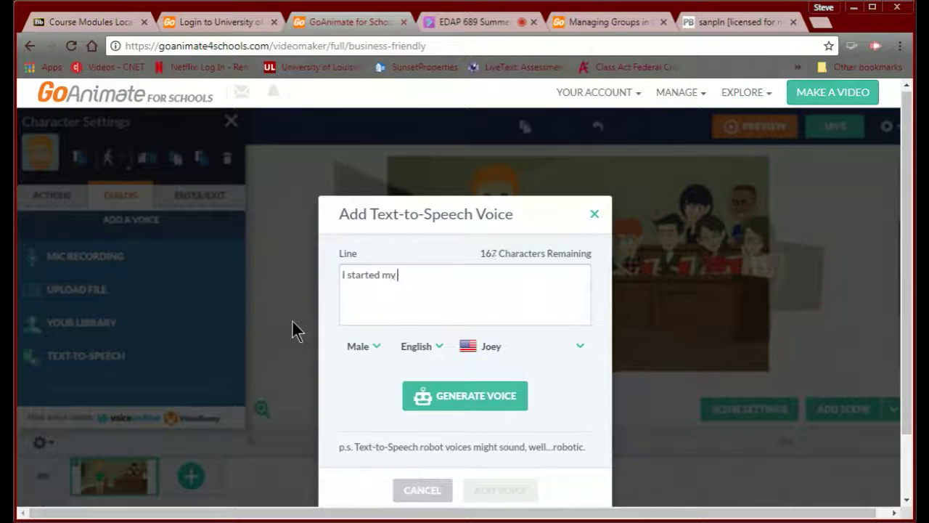
{"action": "type", "text": " career at"}
{"action": "type", "text": "ter many years wandering"}
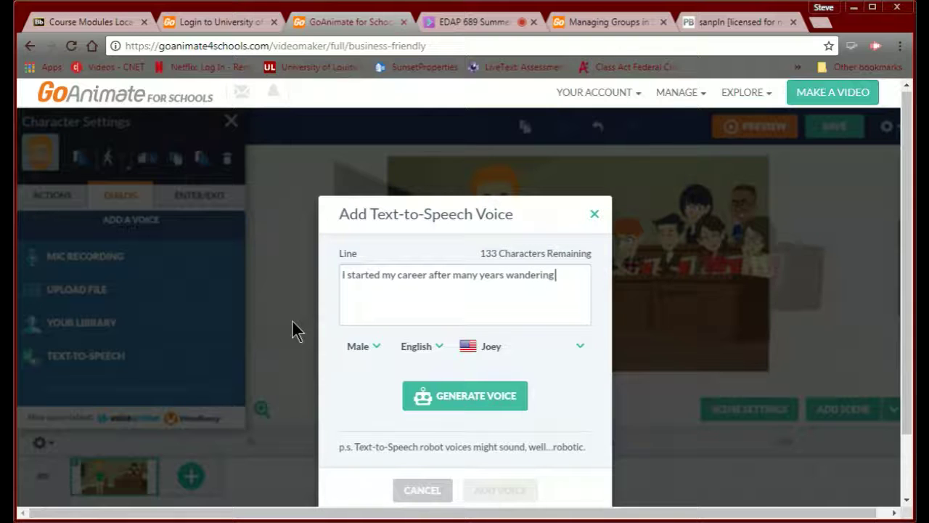
{"action": "type", "text": "arth I"}
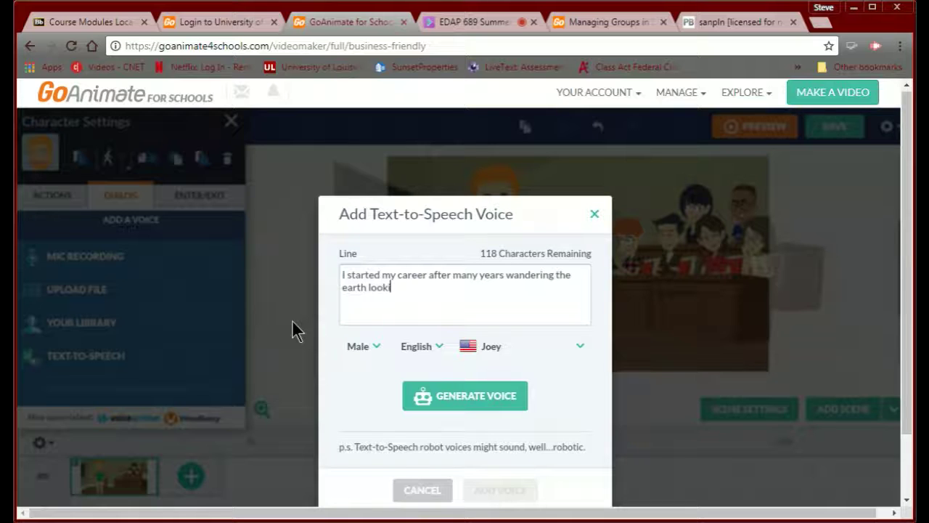
{"action": "type", "text": "ooking for myself."}
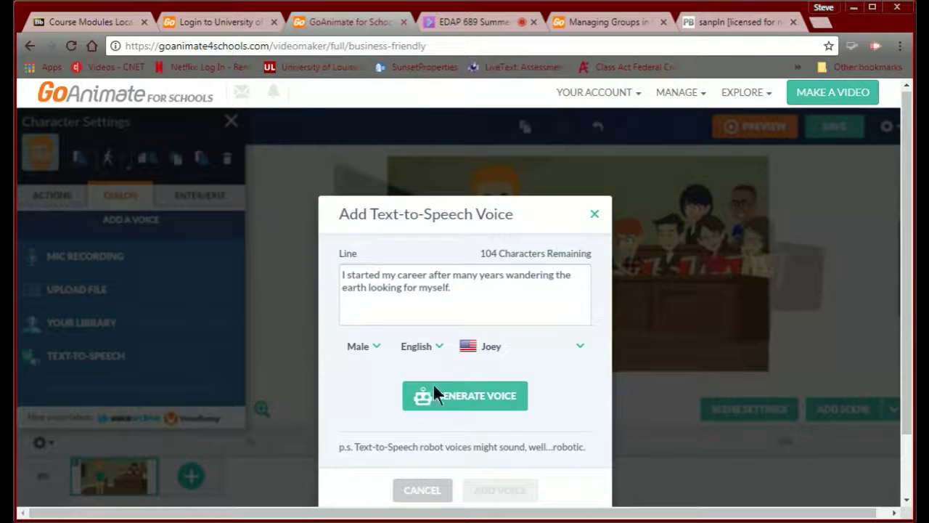
- Choose a male English voice, Paul, then generate the 4.88 s audio and add it to the teacher
{"action": "left_click", "coordinate": [364, 348]}
{"action": "left_click", "coordinate": [365, 348]}
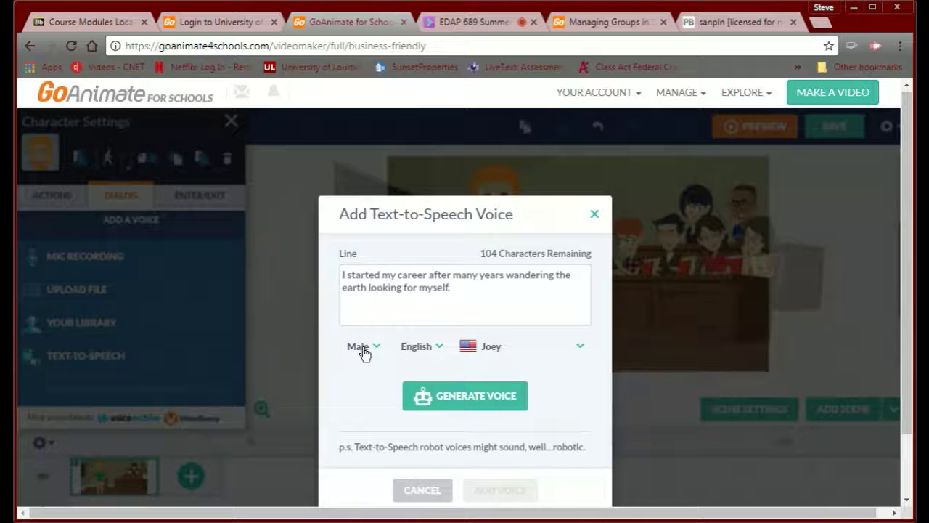
{"action": "left_click", "coordinate": [440, 348]}
{"action": "scroll", "coordinate": [442, 428], "scroll_direction": "down", "scroll_amount": 5}
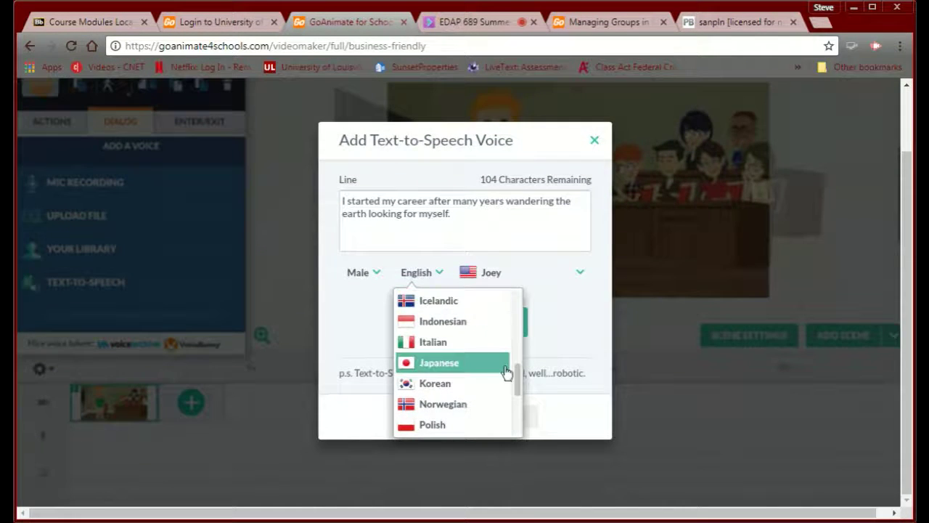
{"action": "left_click_drag", "start_coordinate": [518, 377], "coordinate": [522, 310]}
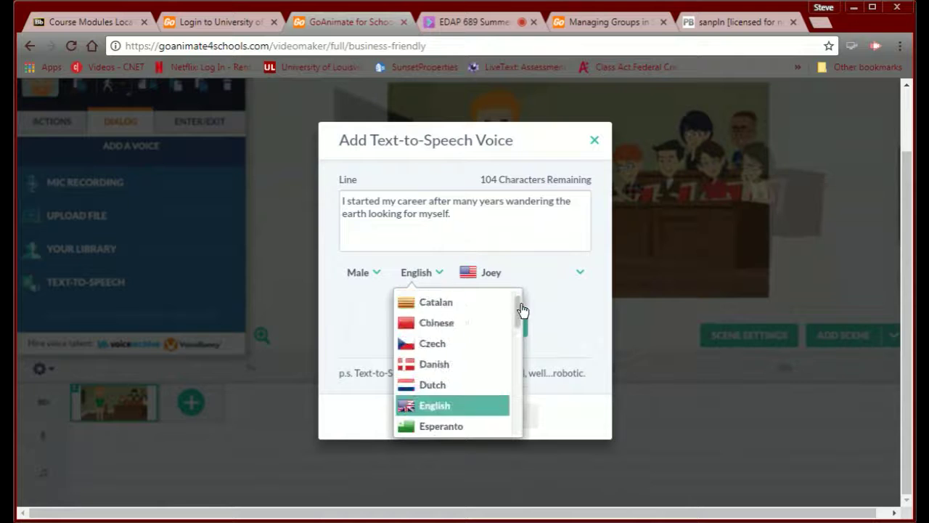
{"action": "left_click", "coordinate": [430, 411]}
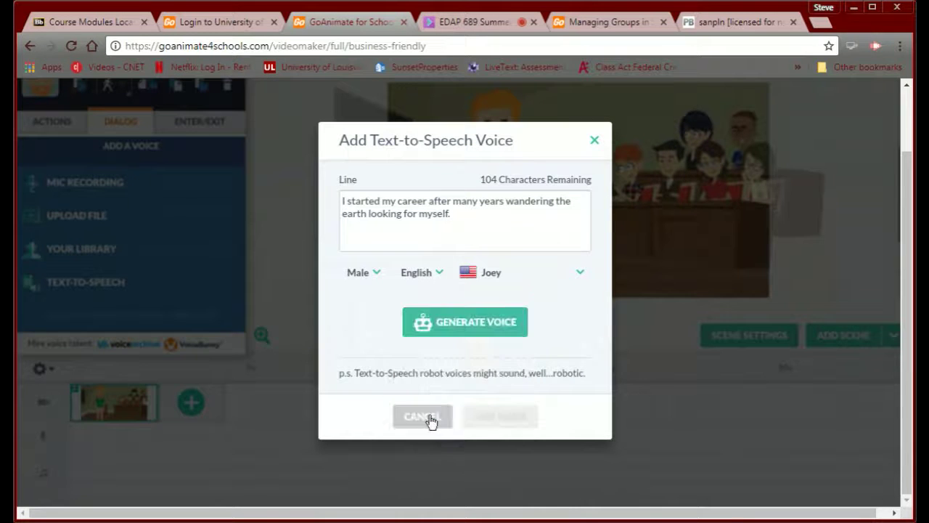
{"action": "left_click", "coordinate": [580, 280]}
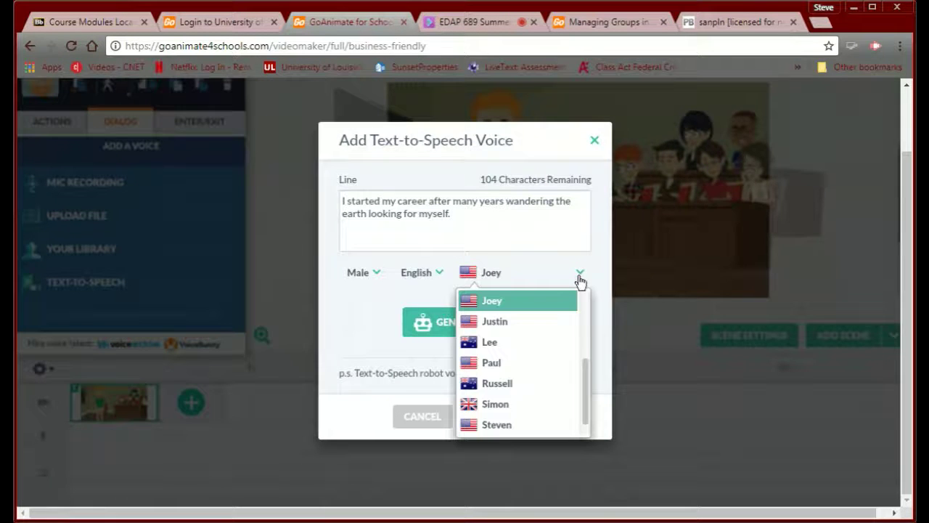
{"action": "left_click", "coordinate": [528, 363]}
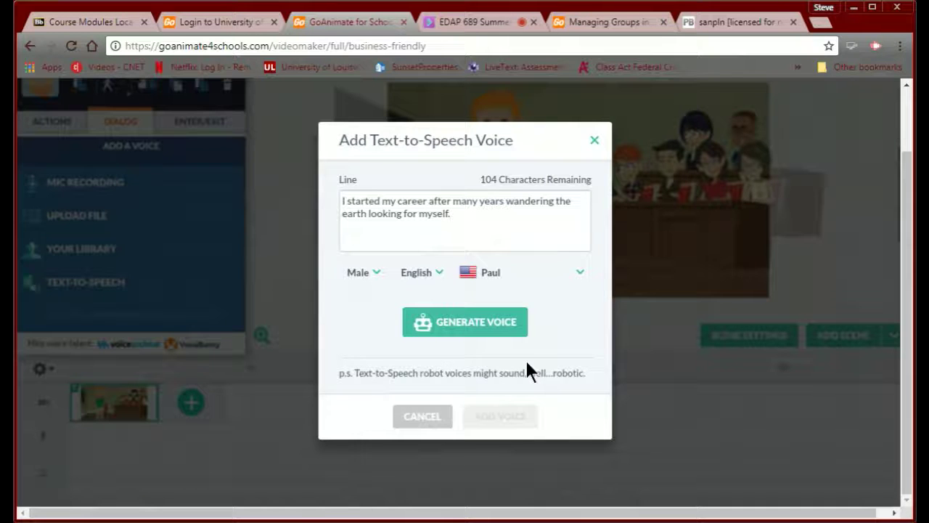
{"action": "left_click", "coordinate": [453, 334]}
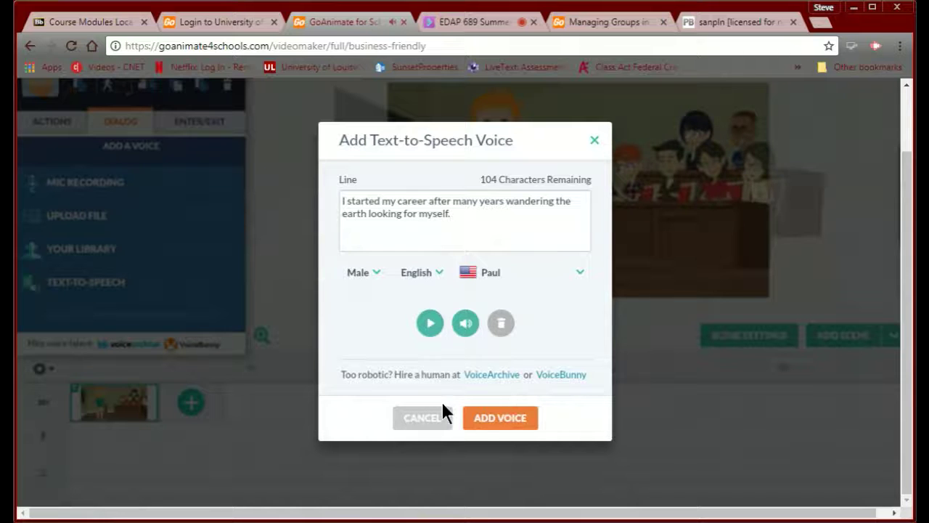
{"action": "left_click", "coordinate": [491, 421]}
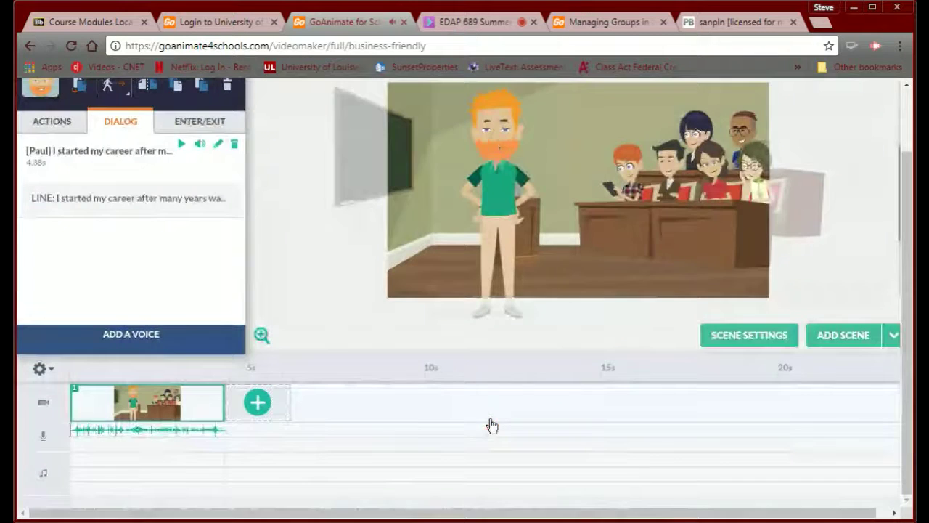
- Close the teacher's Character Settings panel and return to the Education scene templates
{"action": "scroll", "coordinate": [564, 245], "scroll_direction": "up", "scroll_amount": 1}
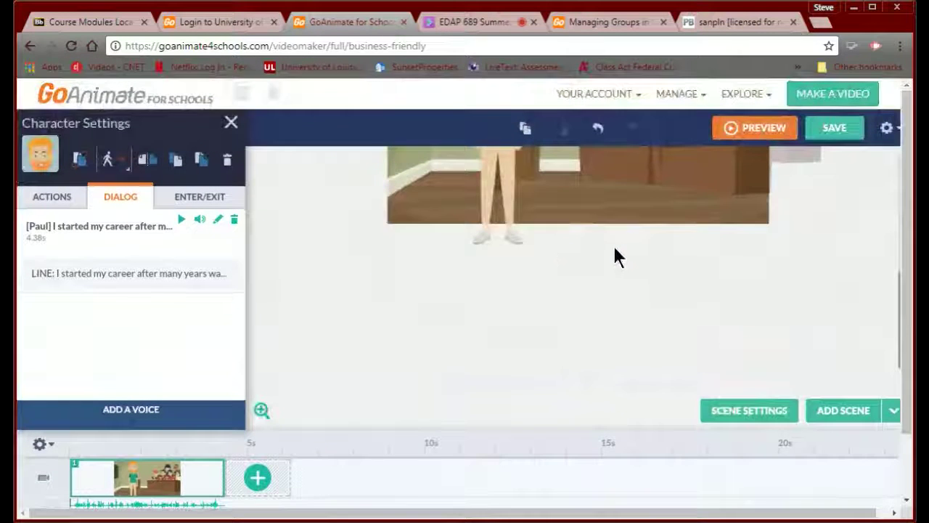
{"action": "scroll", "coordinate": [614, 248], "scroll_direction": "down", "scroll_amount": 1}
{"action": "scroll", "coordinate": [614, 248], "scroll_direction": "up", "scroll_amount": 1}
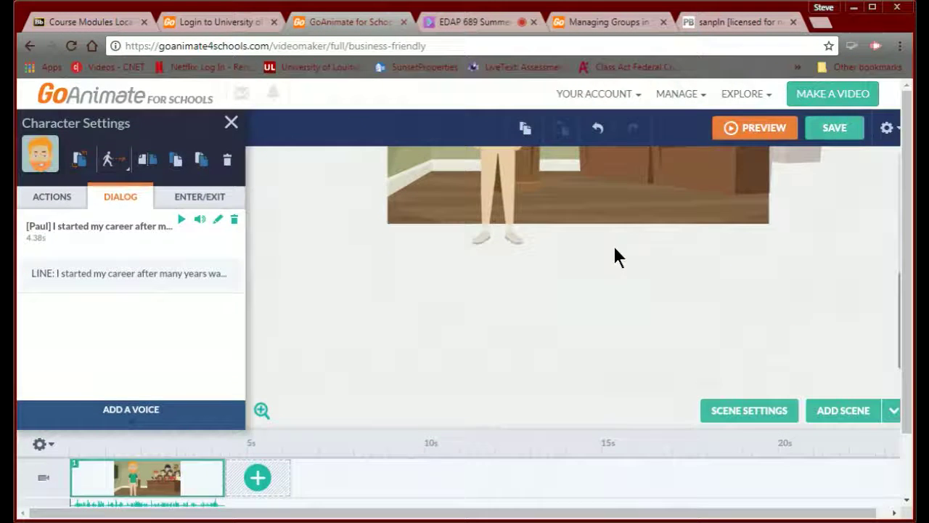
{"action": "left_click", "coordinate": [893, 307]}
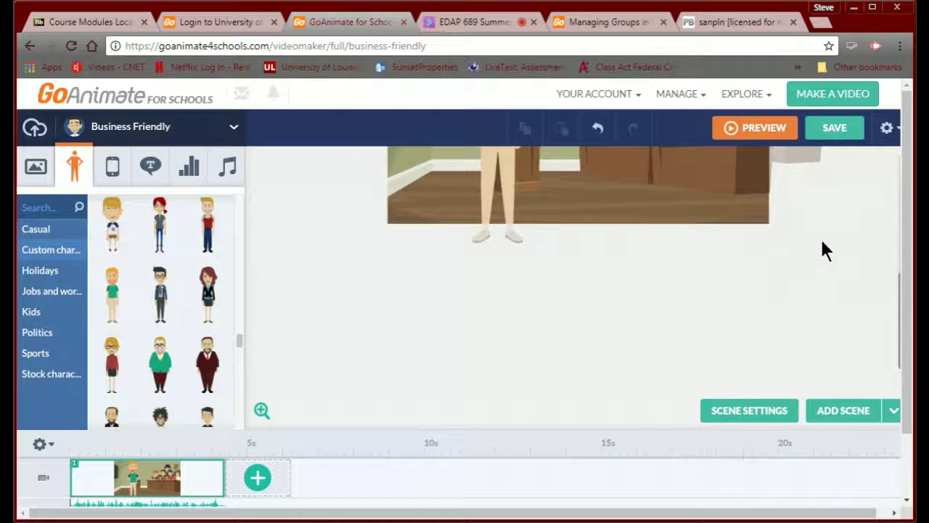
{"action": "scroll", "coordinate": [807, 244], "scroll_direction": "right", "scroll_amount": 1}
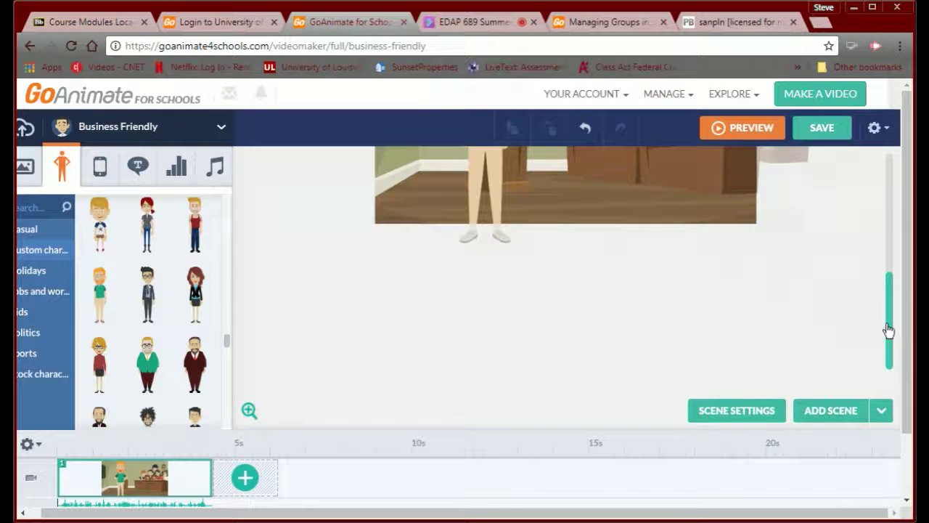
{"action": "left_click_drag", "start_coordinate": [889, 330], "coordinate": [881, 270]}
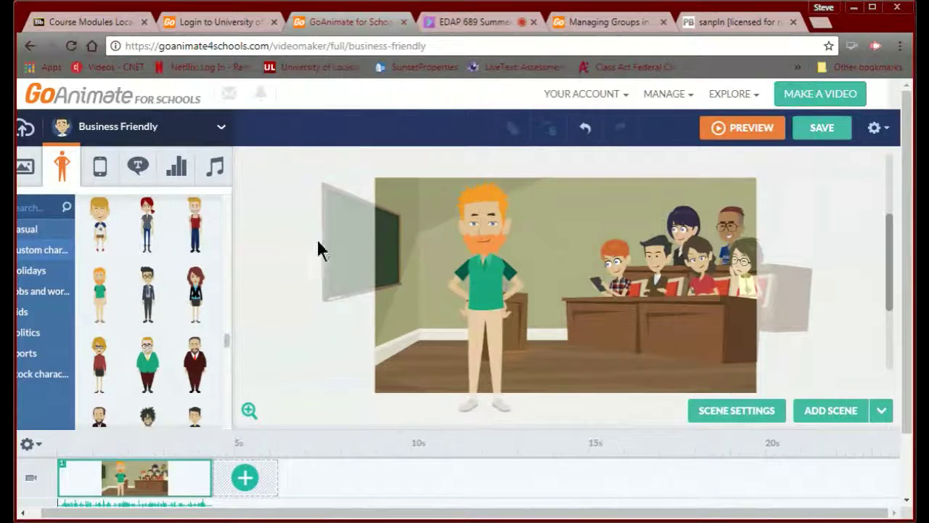
{"action": "left_click", "coordinate": [471, 231]}
{"action": "left_click", "coordinate": [433, 224]}
{"action": "left_click", "coordinate": [28, 171]}
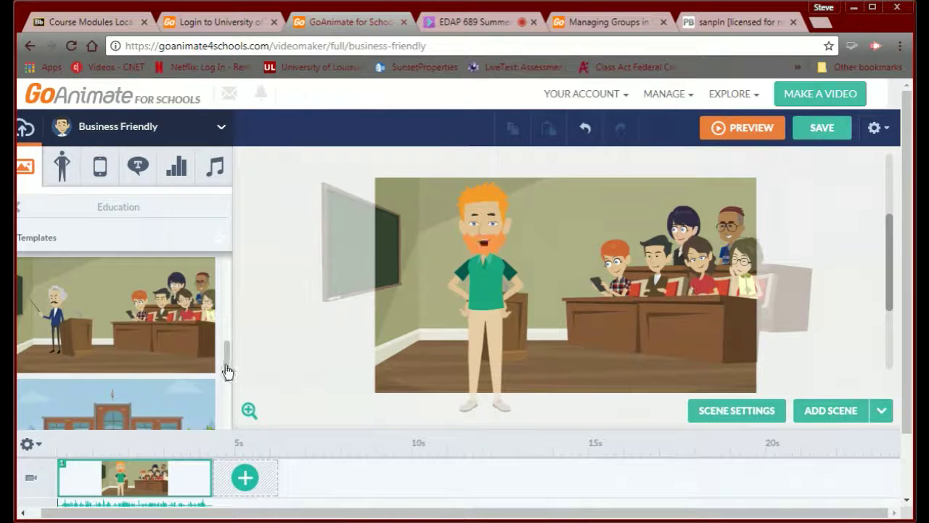
- Apply the Pirate category's 'Treasure Island' template to the first scene
{"action": "left_click_drag", "start_coordinate": [227, 370], "coordinate": [209, 436]}
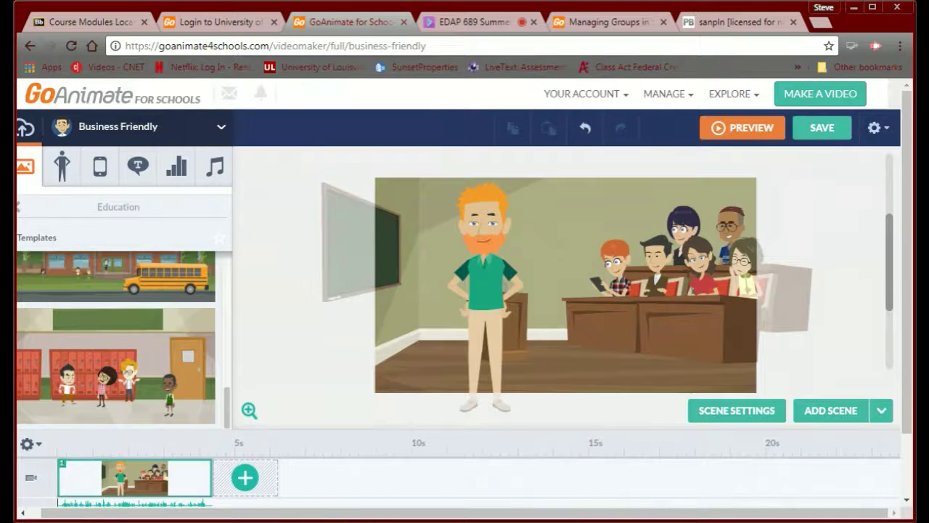
{"action": "left_click_drag", "start_coordinate": [81, 512], "coordinate": [70, 513]}
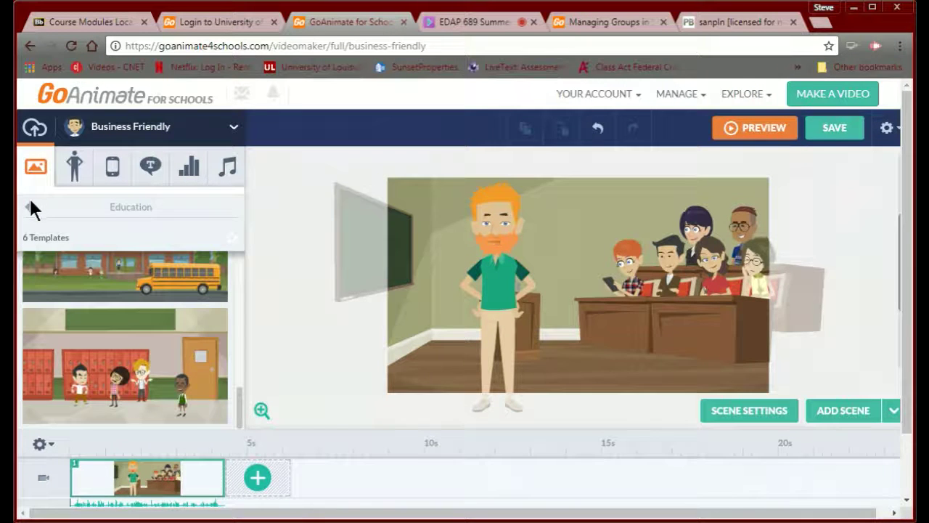
{"action": "left_click", "coordinate": [29, 207]}
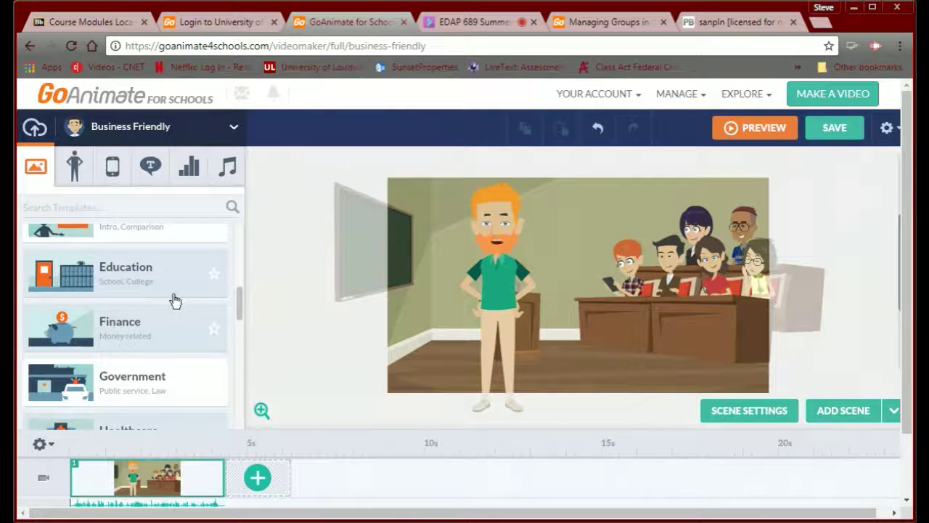
{"action": "mouse_move", "coordinate": [239, 319]}
{"action": "left_mouse_down"}
{"action": "mouse_move", "coordinate": [224, 363]}
{"action": "mouse_move", "coordinate": [221, 436]}
{"action": "left_mouse_up"}
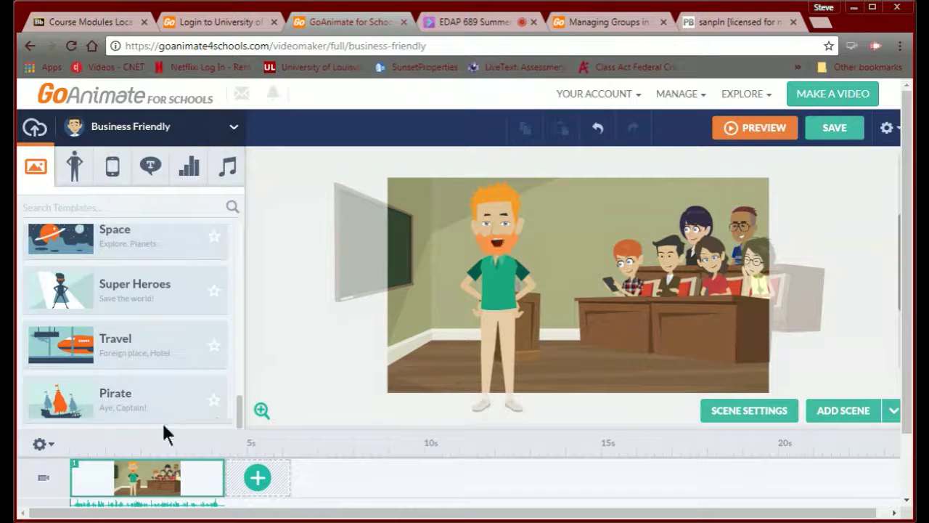
{"action": "left_click", "coordinate": [105, 406]}
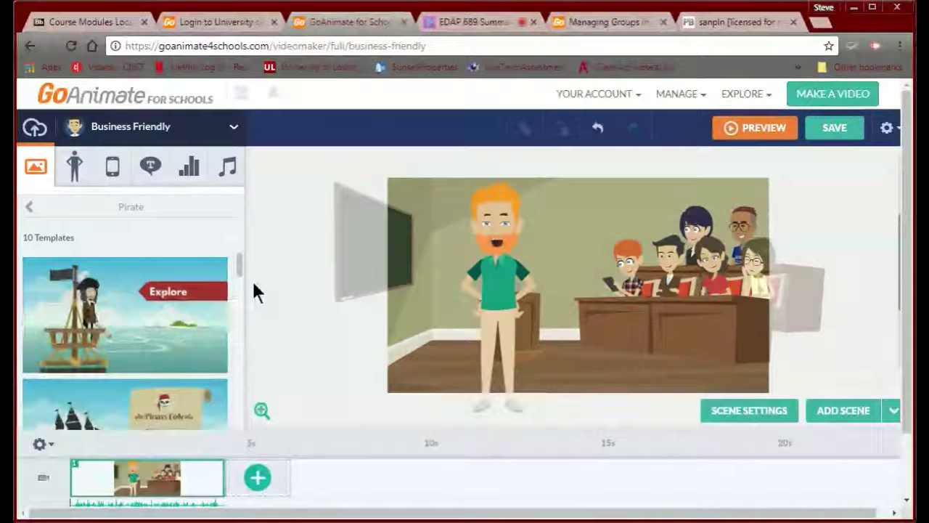
{"action": "scroll", "coordinate": [233, 302], "scroll_direction": "down", "scroll_amount": 3}
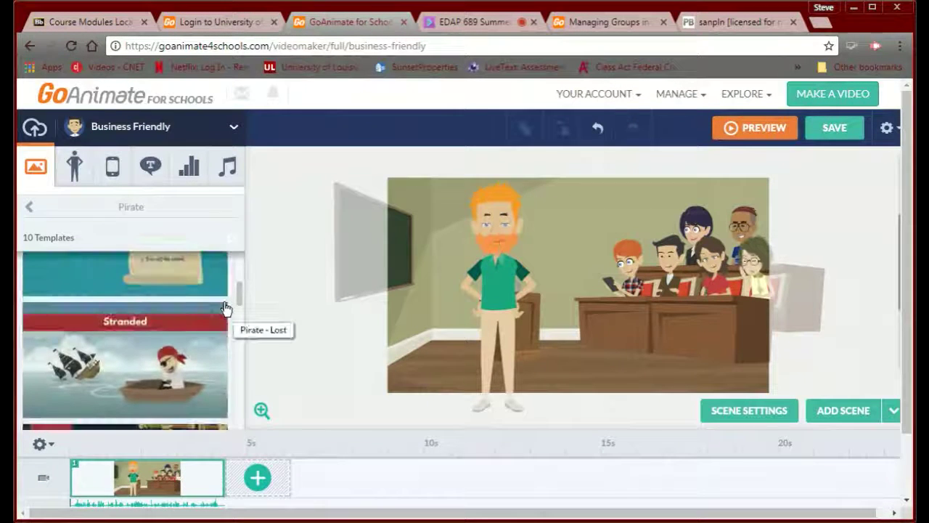
{"action": "scroll", "coordinate": [225, 308], "scroll_direction": "down", "scroll_amount": 10}
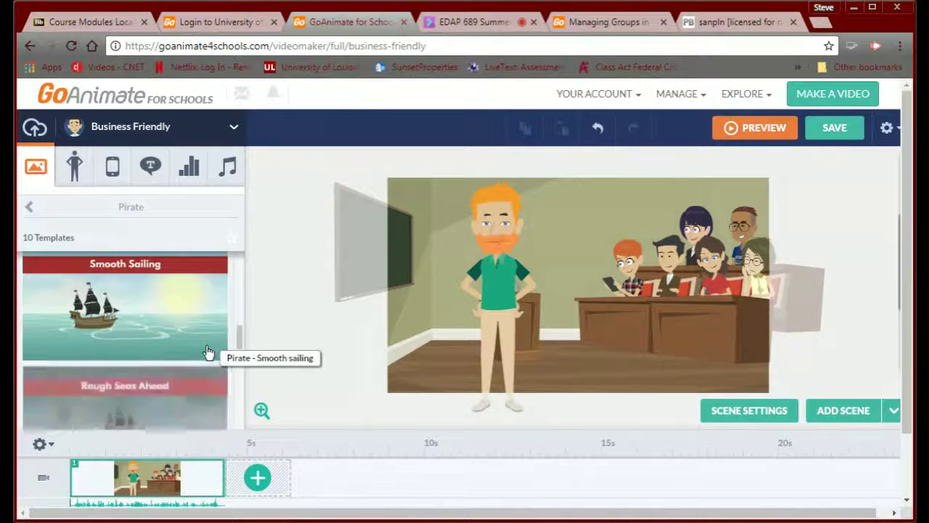
{"action": "scroll", "coordinate": [203, 384], "scroll_direction": "down", "scroll_amount": 5}
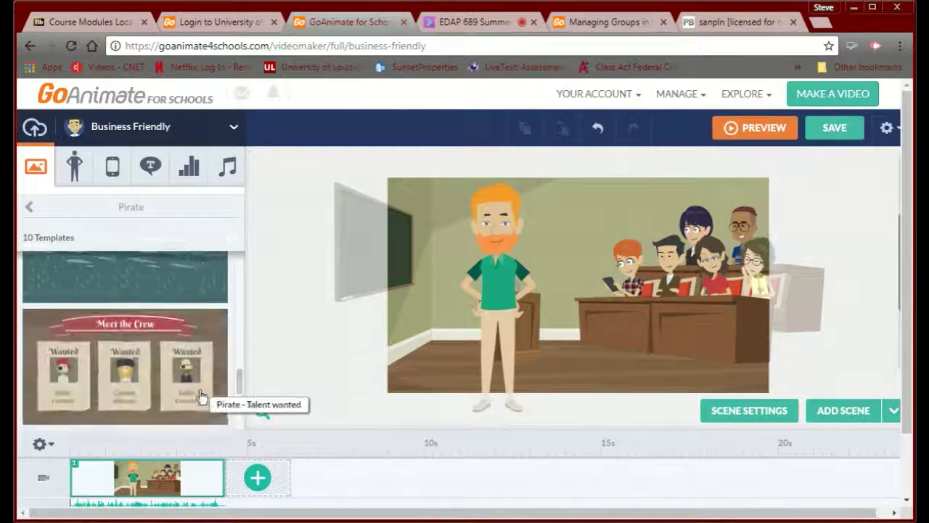
{"action": "scroll", "coordinate": [197, 418], "scroll_direction": "down", "scroll_amount": 2}
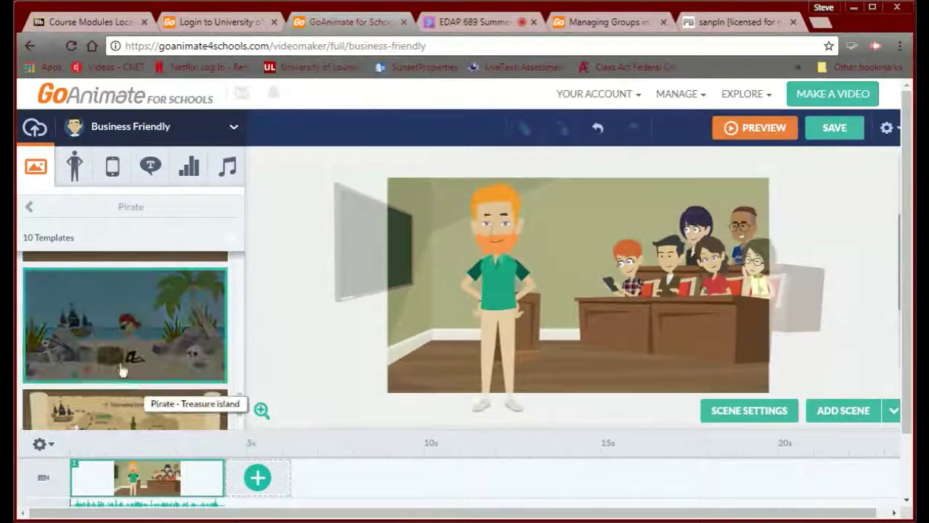
{"action": "left_click", "coordinate": [91, 332]}
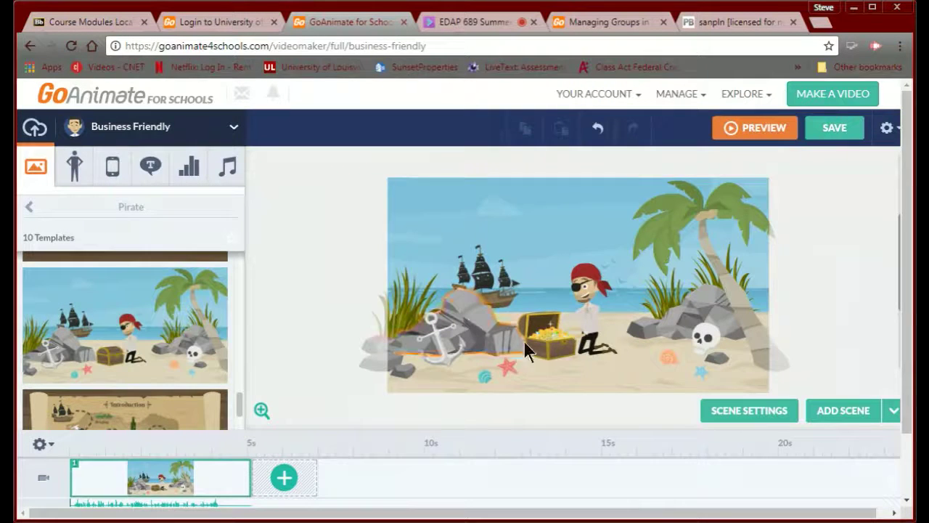
- Delete the pirate and treasure chest, and place the red-haired character on the beach
{"action": "left_click", "coordinate": [585, 320]}
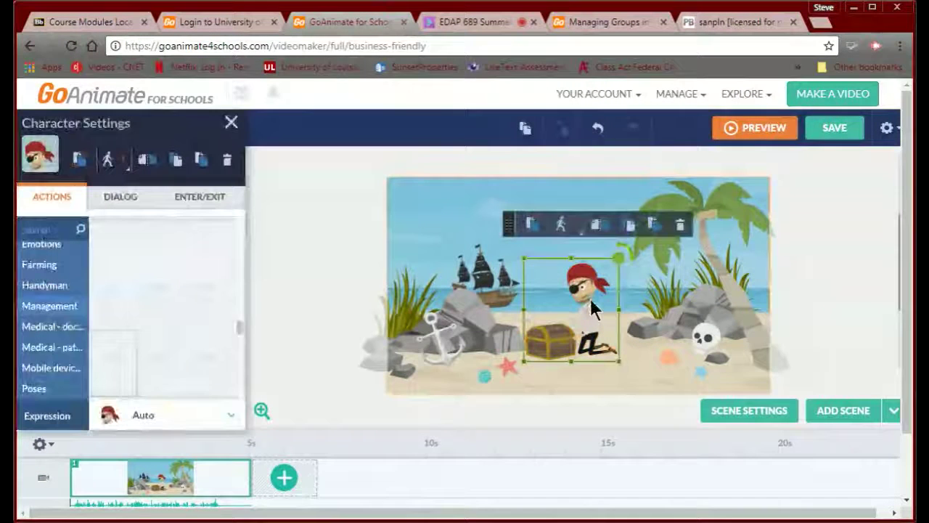
{"action": "key", "text": "Delete"}
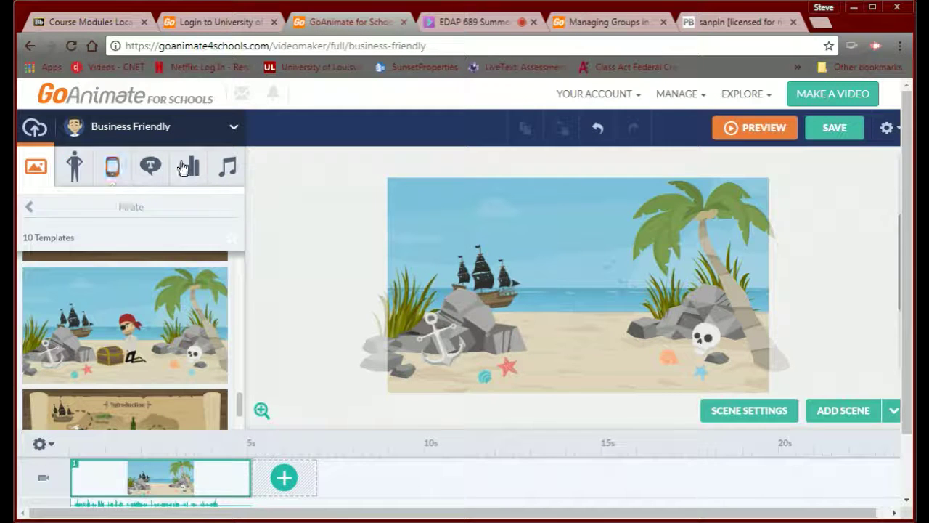
{"action": "left_click", "coordinate": [75, 184]}
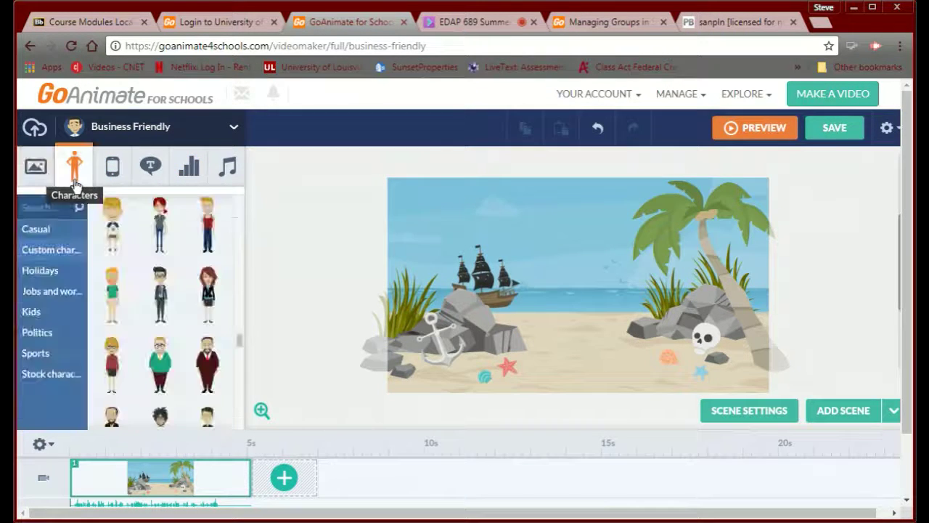
{"action": "left_click_drag", "start_coordinate": [115, 291], "coordinate": [559, 317]}
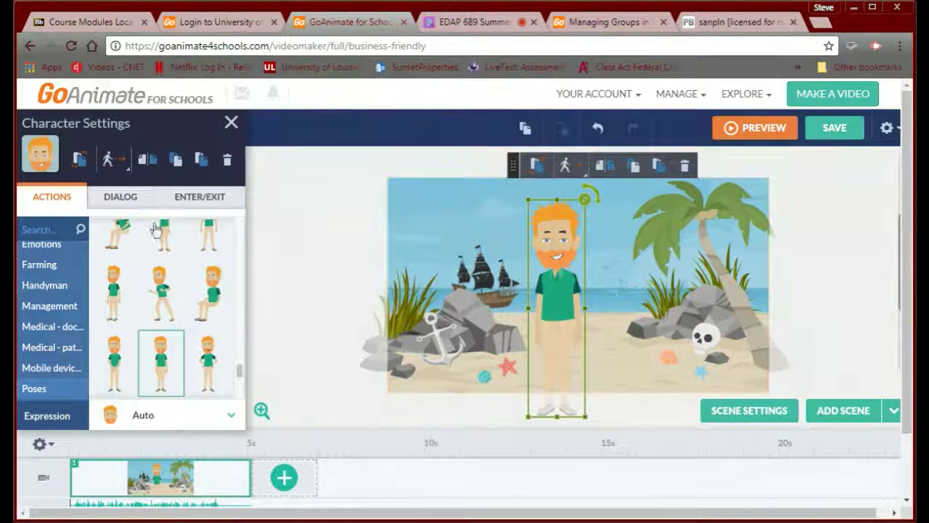
- Give the red-haired character a hands-on-hips standing pose
{"action": "left_click", "coordinate": [118, 206]}
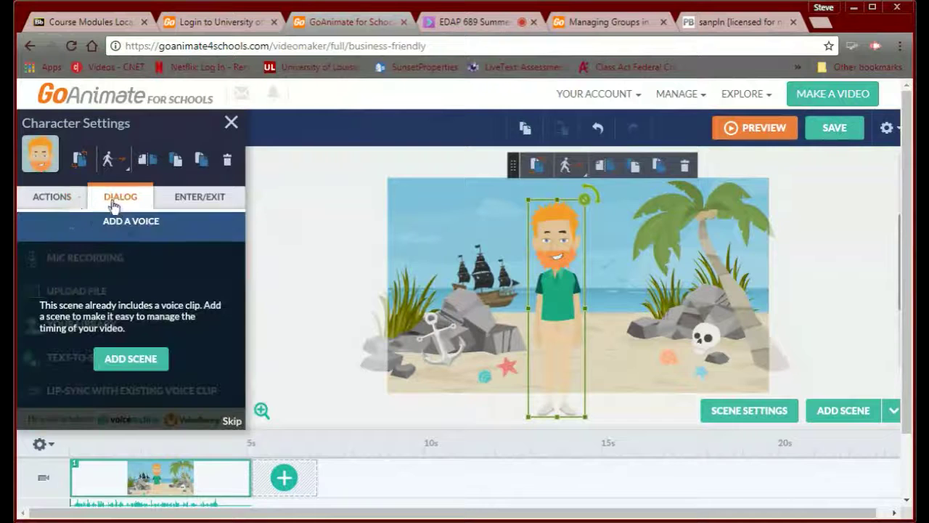
{"action": "left_click", "coordinate": [52, 198]}
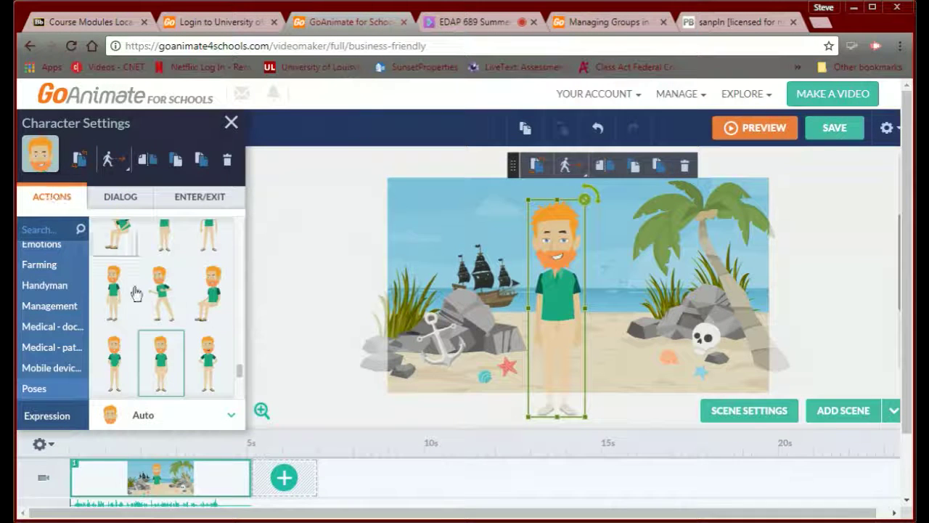
{"action": "left_click", "coordinate": [214, 375]}
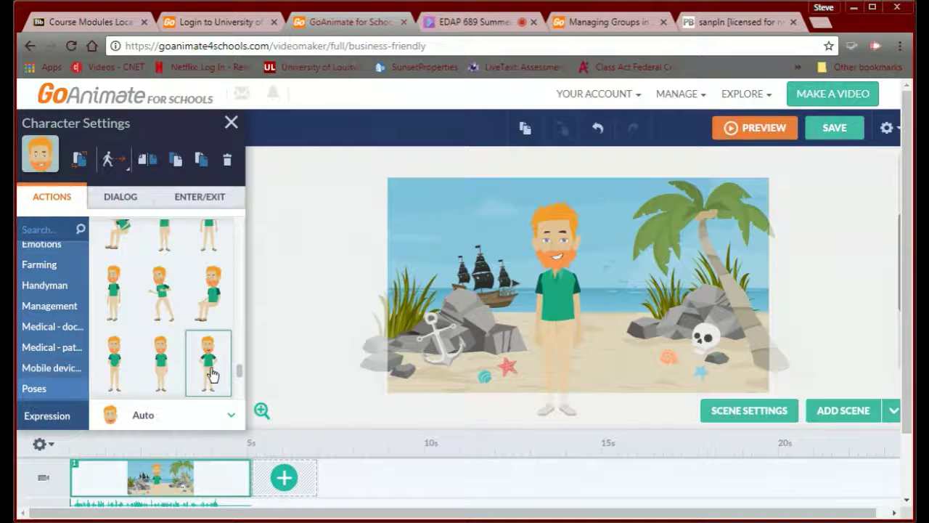
{"action": "left_click", "coordinate": [121, 198]}
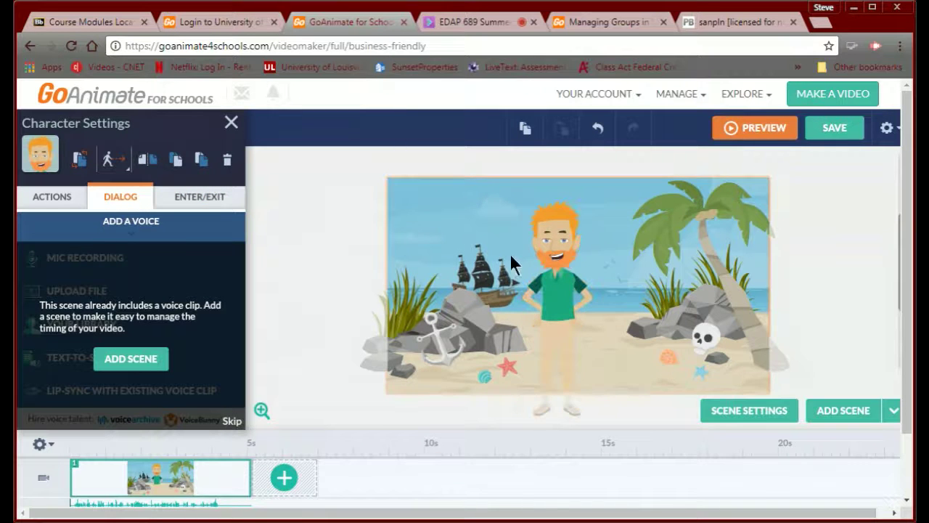
- Place a shopping cart prop on the beach near the rocks, beside the teacher
{"action": "left_click", "coordinate": [230, 128]}
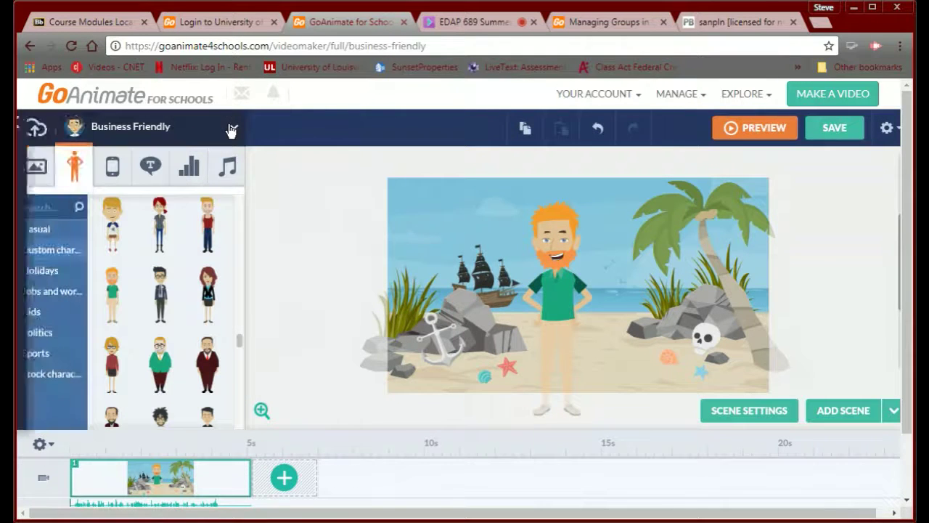
{"action": "left_click", "coordinate": [113, 170]}
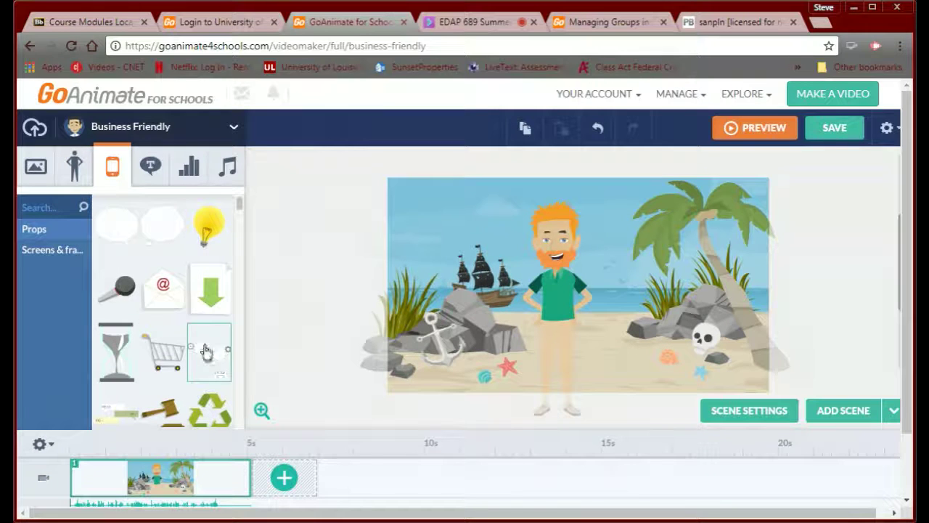
{"action": "left_click_drag", "start_coordinate": [168, 354], "coordinate": [628, 342]}
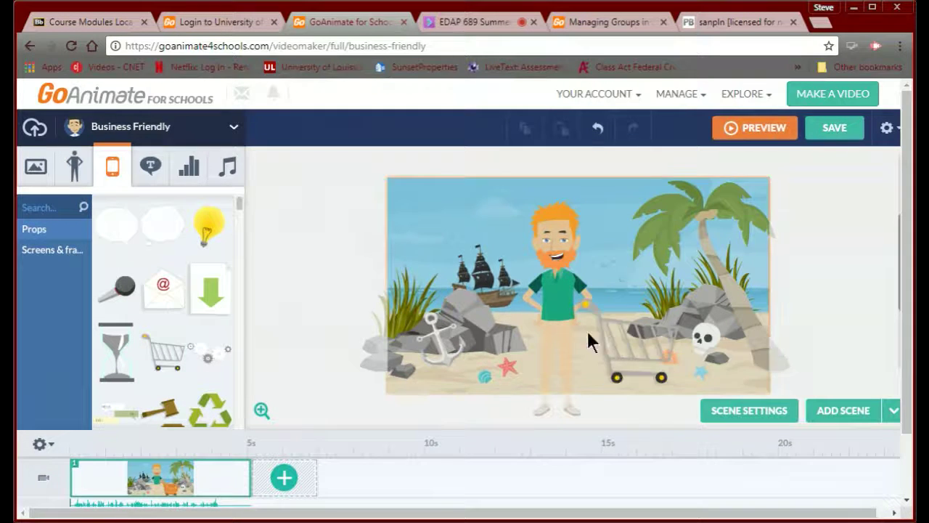
{"action": "left_click", "coordinate": [650, 355]}
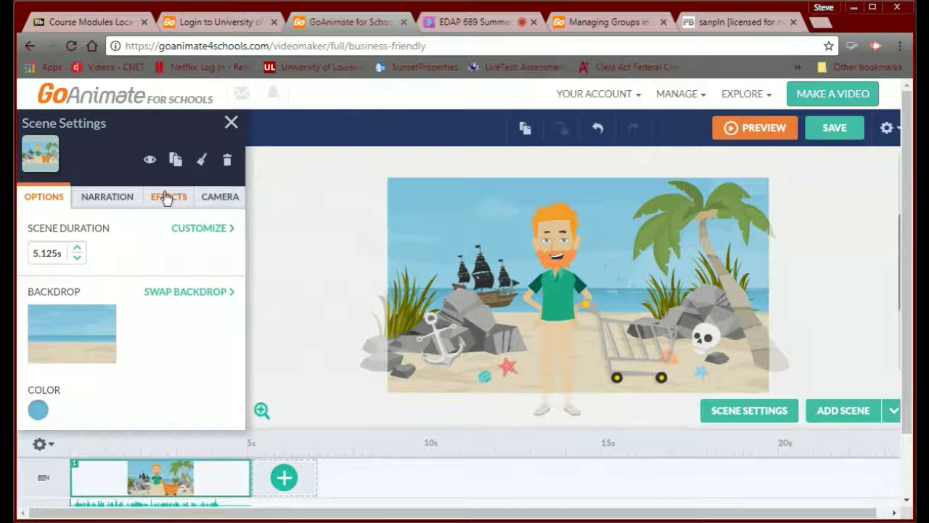
{"action": "left_click", "coordinate": [230, 125]}
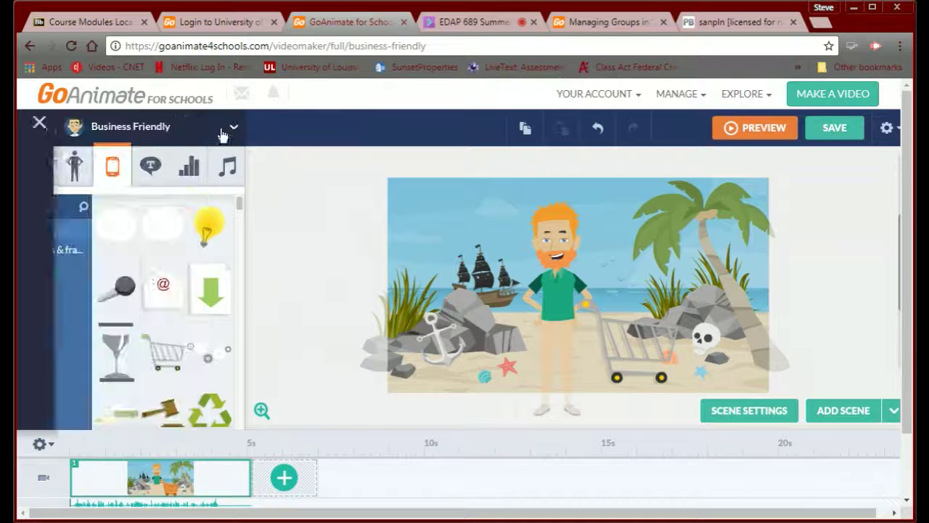
- Remove the extra music track, keeping the 14-second 'Beautiful Day' track at 100% volume
{"action": "left_click", "coordinate": [142, 172]}
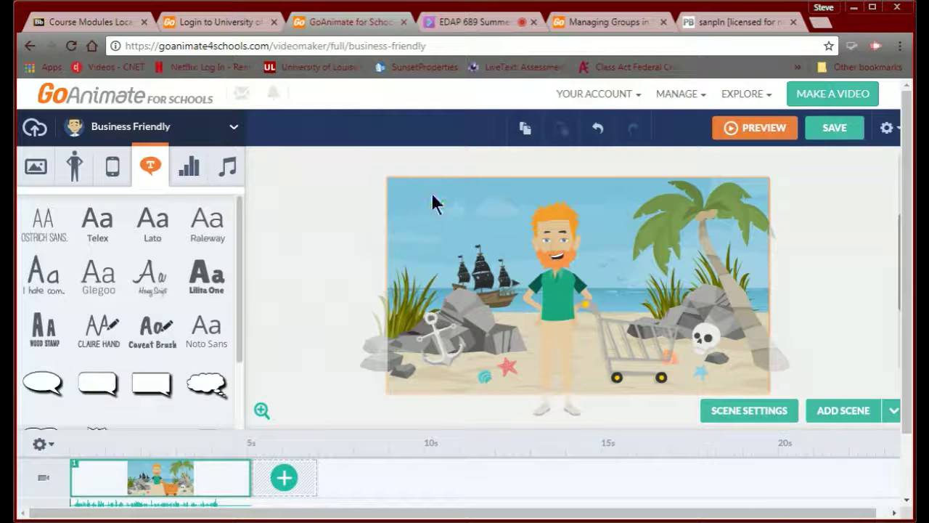
{"action": "left_click", "coordinate": [190, 169]}
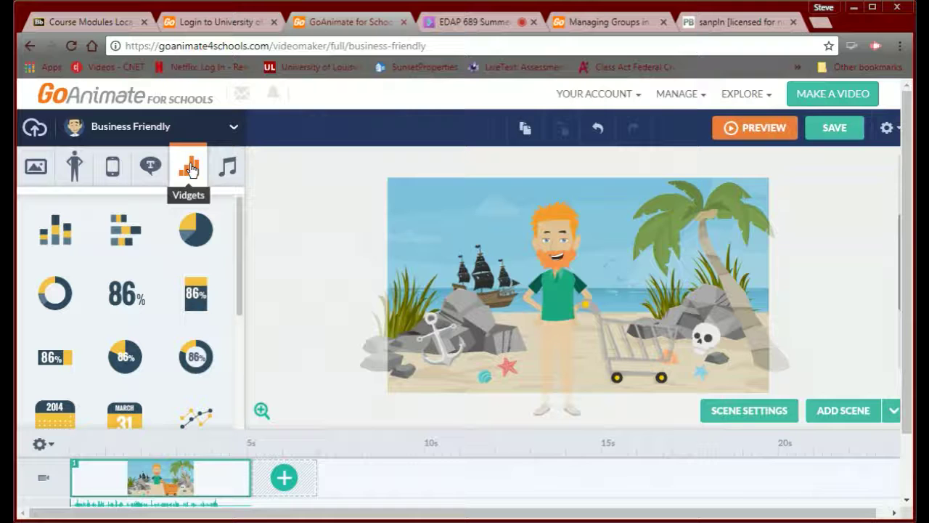
{"action": "left_click", "coordinate": [228, 168]}
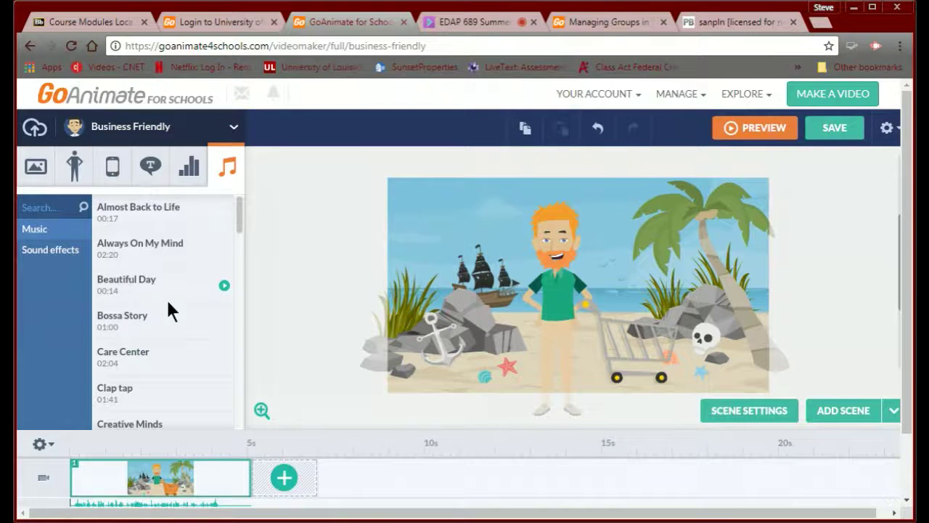
{"action": "scroll", "coordinate": [166, 297], "scroll_direction": "down", "scroll_amount": 3}
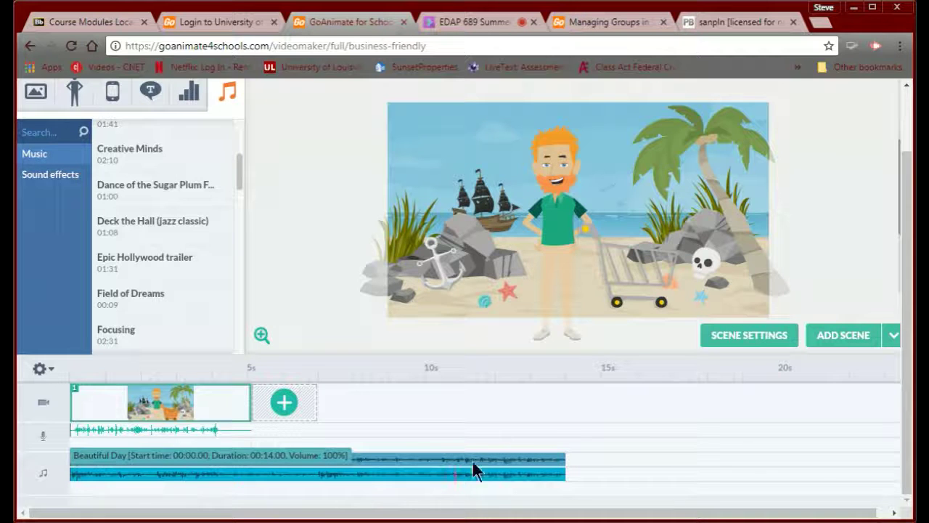
{"action": "left_click", "coordinate": [404, 462]}
{"action": "left_click", "coordinate": [435, 437]}
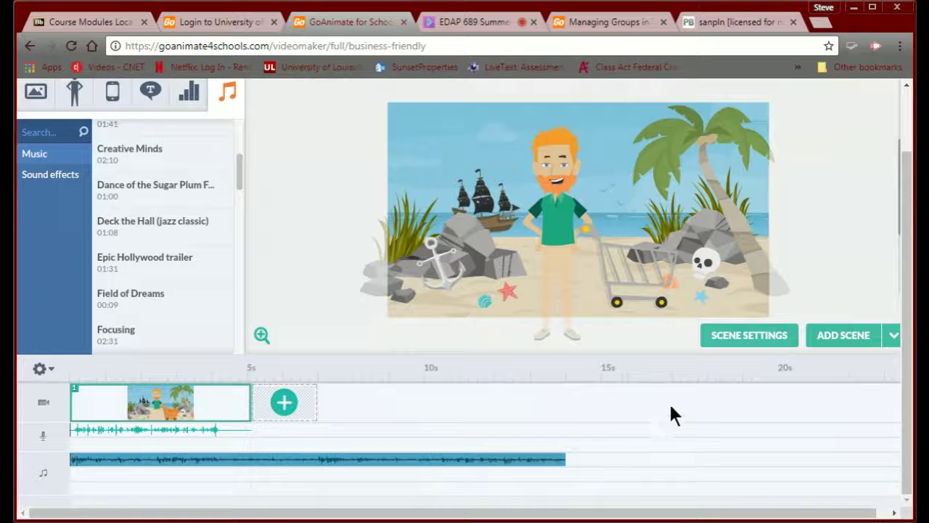
- Preview the scene, save it under its 'My Journey' title, and post it to the Everyone group
{"action": "scroll", "coordinate": [670, 406], "scroll_direction": "up", "scroll_amount": 1}
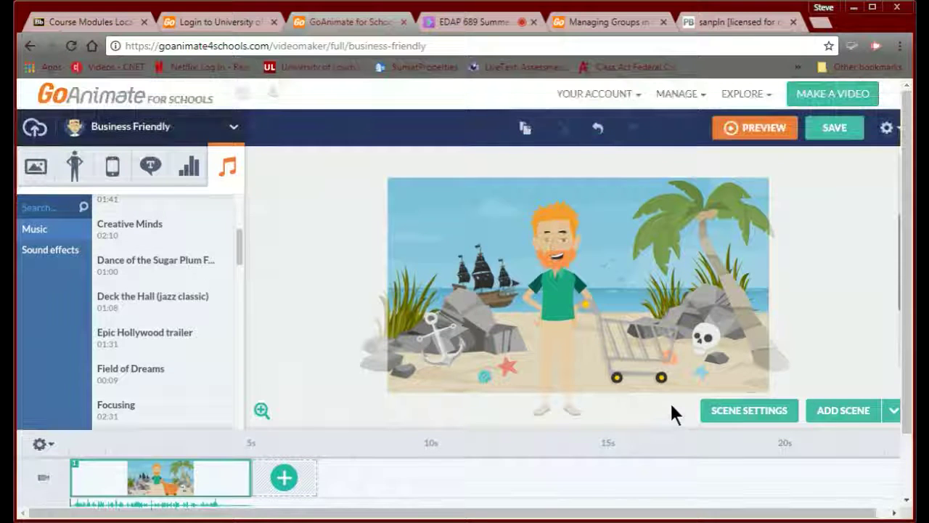
{"action": "left_click", "coordinate": [752, 131]}
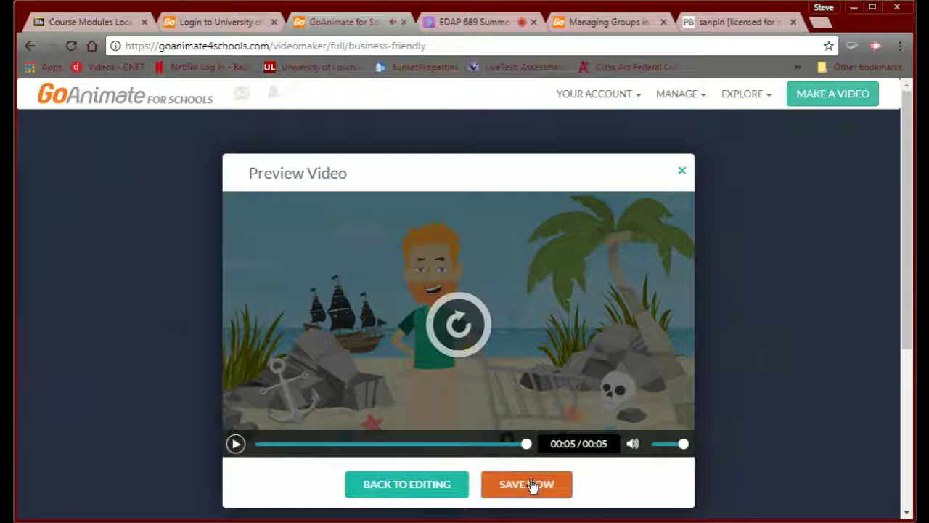
{"action": "left_click", "coordinate": [528, 484]}
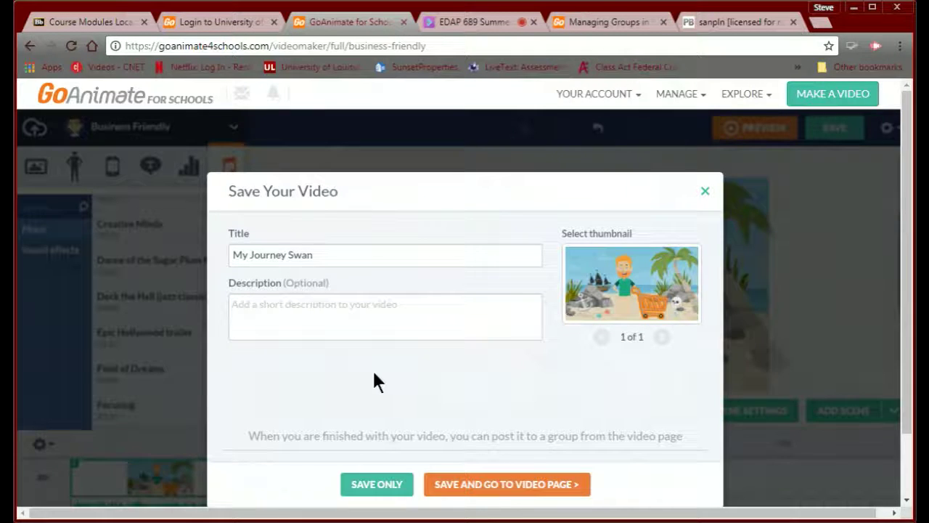
{"action": "left_click", "coordinate": [475, 489]}
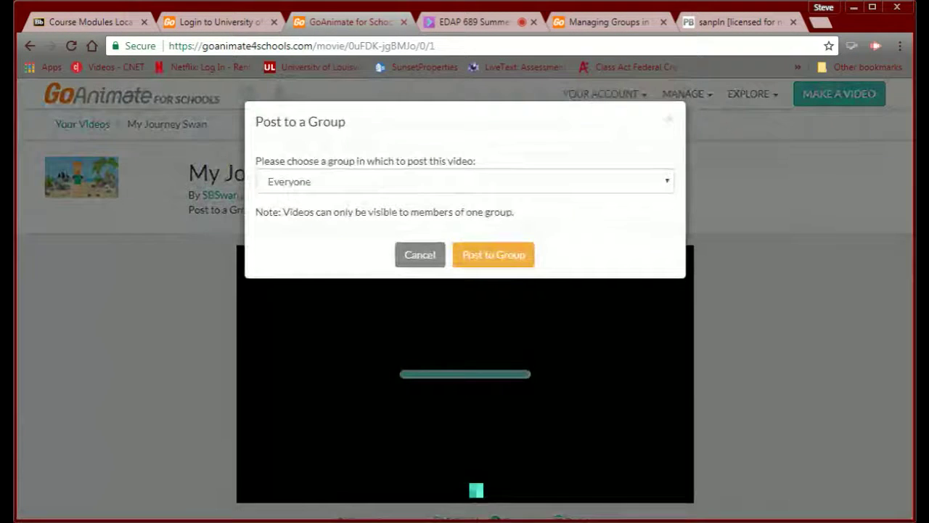
{"action": "left_click", "coordinate": [486, 257]}
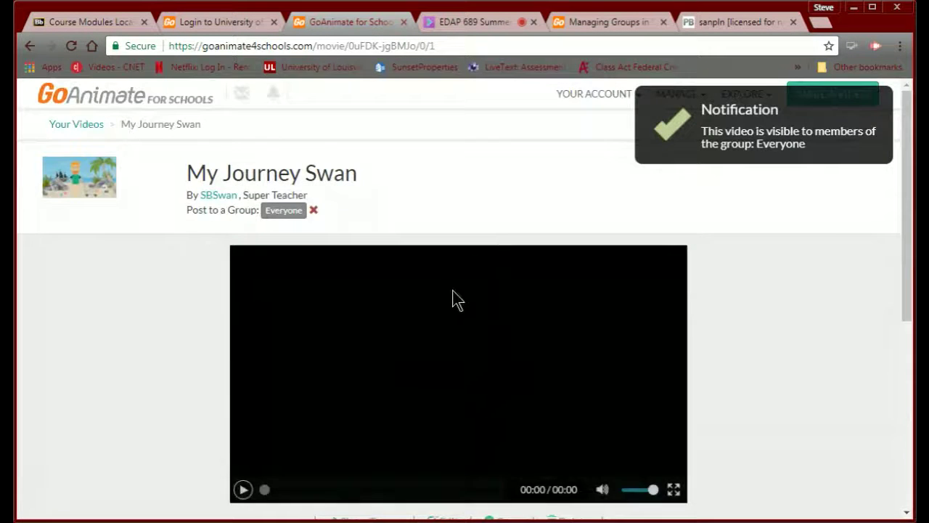
- Open Share/Export for the GoAnimate video and copy its embed code
{"action": "scroll", "coordinate": [453, 299], "scroll_direction": "down", "scroll_amount": 1}
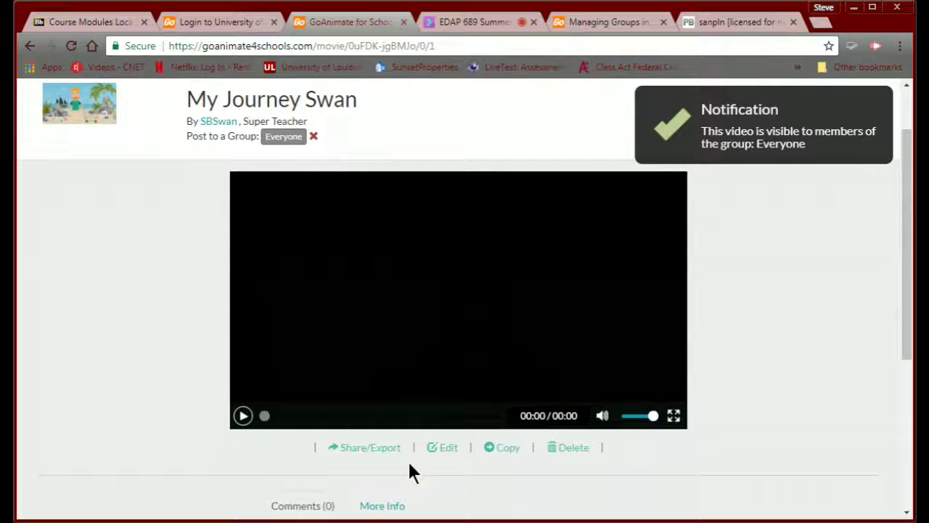
{"action": "left_click", "coordinate": [361, 448]}
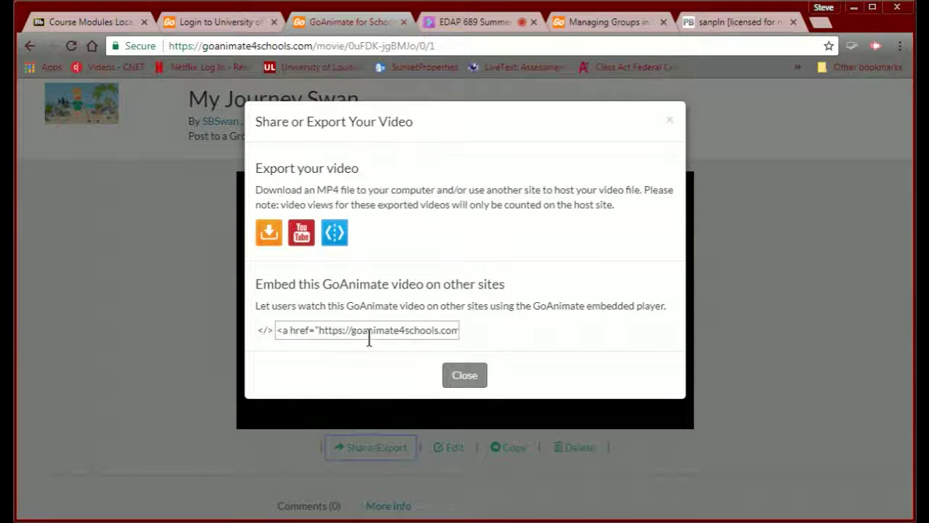
{"action": "left_click", "coordinate": [368, 335]}
{"action": "key", "text": "ctrl+a"}
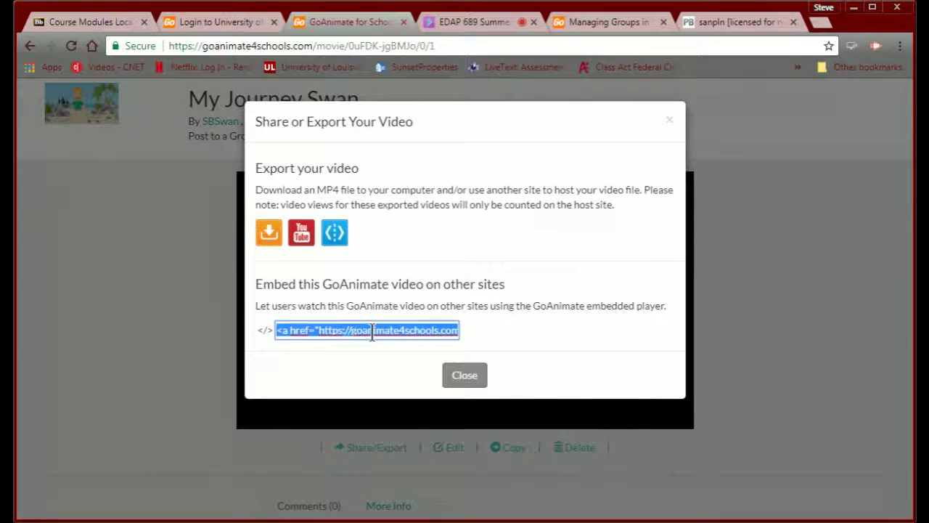
{"action": "left_click", "coordinate": [682, 22]}
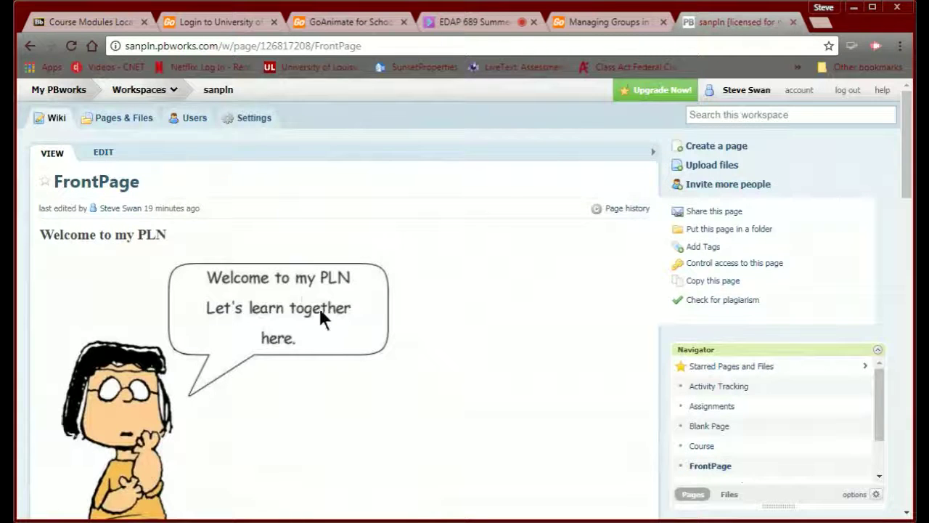
- Edit the FrontPage and add an HTML/JavaScript plugin below the existing widget
{"action": "left_click", "coordinate": [102, 154]}
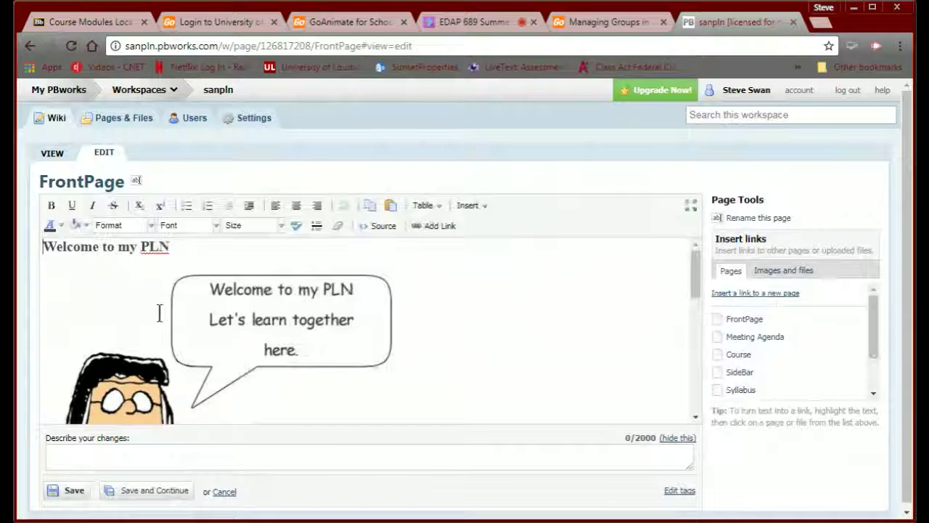
{"action": "scroll", "coordinate": [157, 312], "scroll_direction": "down", "scroll_amount": 5}
{"action": "left_click", "coordinate": [310, 282]}
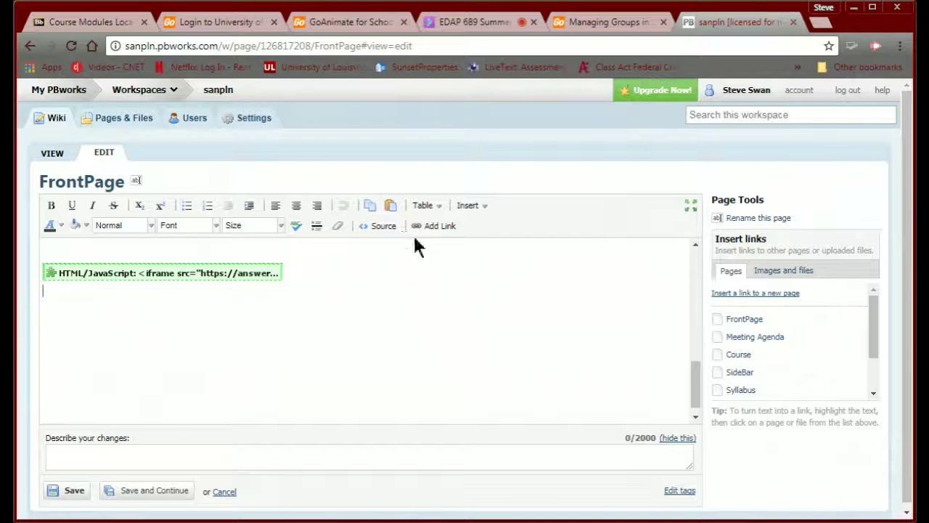
{"action": "left_click", "coordinate": [470, 207]}
{"action": "mouse_move", "coordinate": [488, 331]}
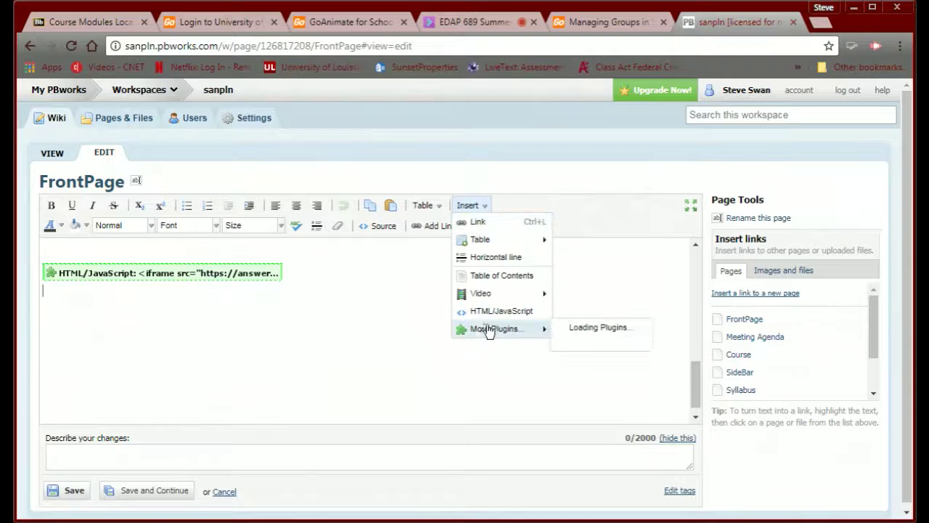
{"action": "left_click", "coordinate": [479, 312]}
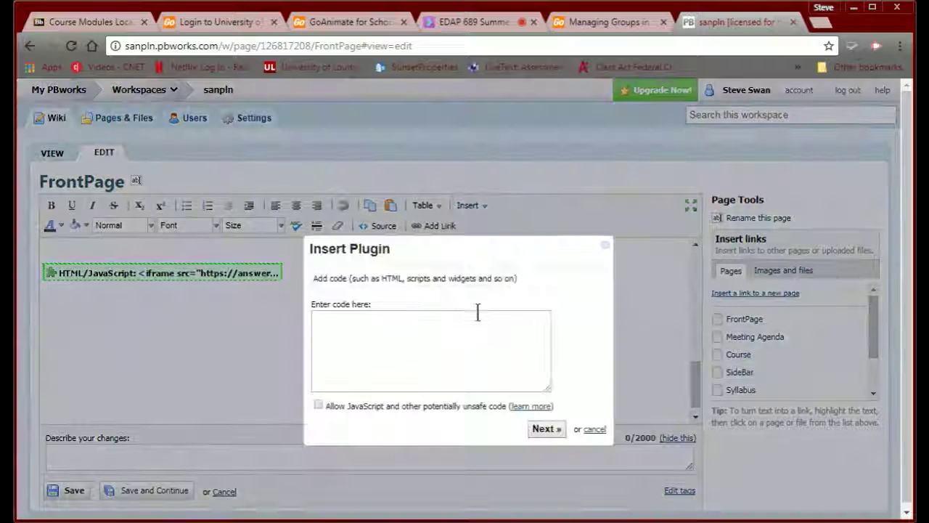
- Paste the GoAnimate embed code with JavaScript allowed, insert the plugin and save the page
{"action": "left_click", "coordinate": [397, 331]}
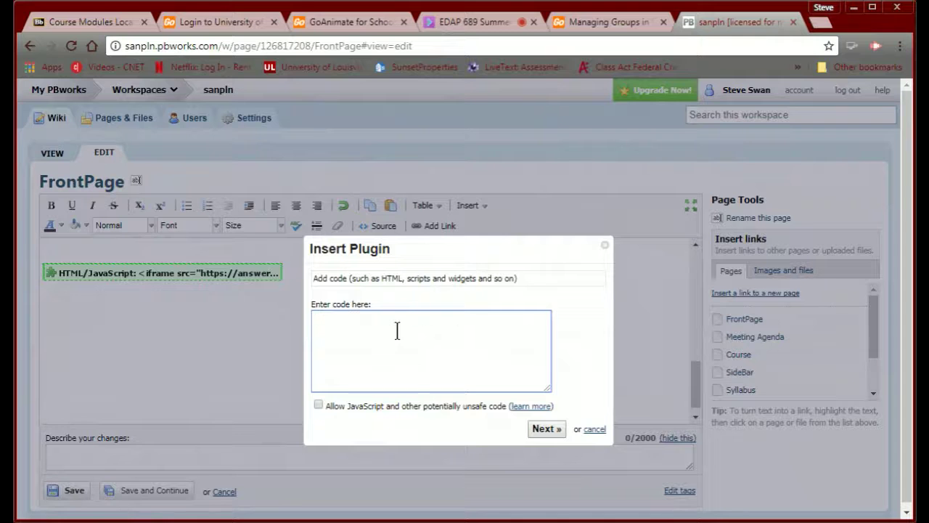
{"action": "key", "text": "ctrl+v"}
{"action": "left_click", "coordinate": [317, 404]}
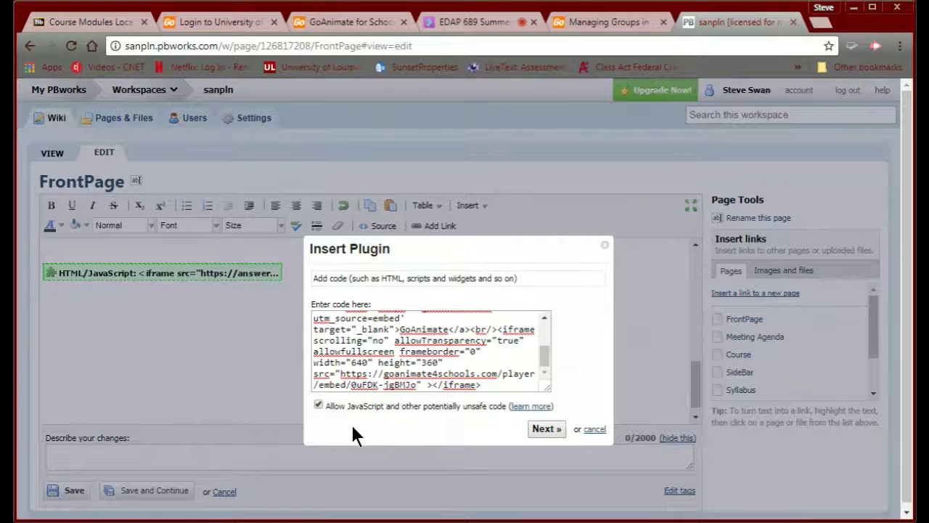
{"action": "left_click", "coordinate": [544, 429]}
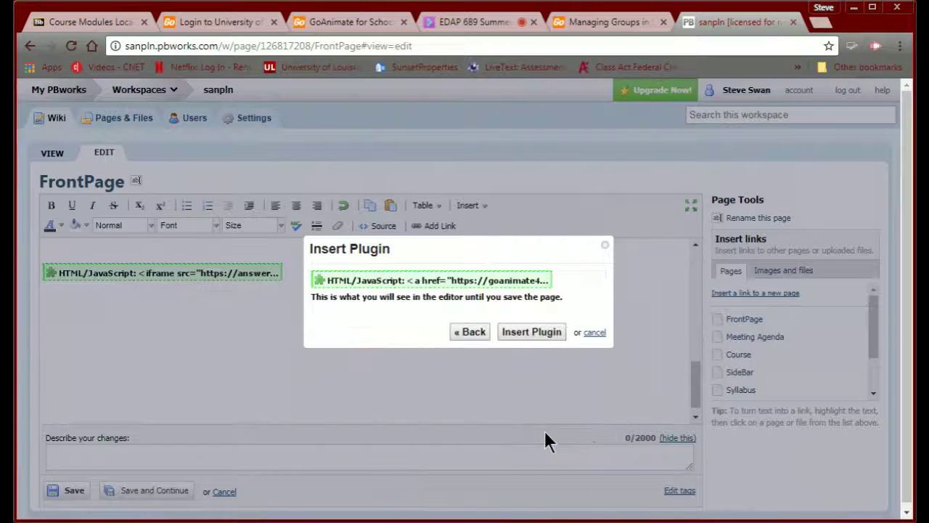
{"action": "left_click", "coordinate": [530, 332]}
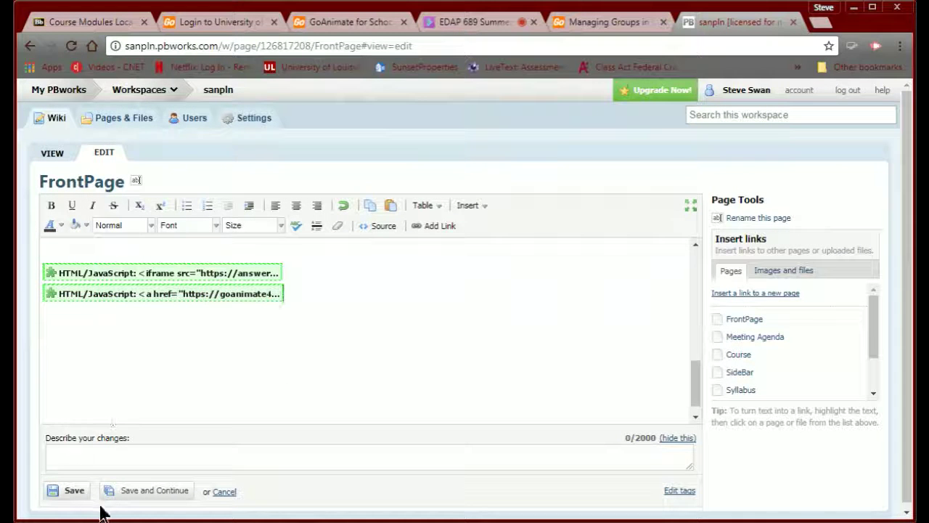
{"action": "left_click", "coordinate": [74, 491]}
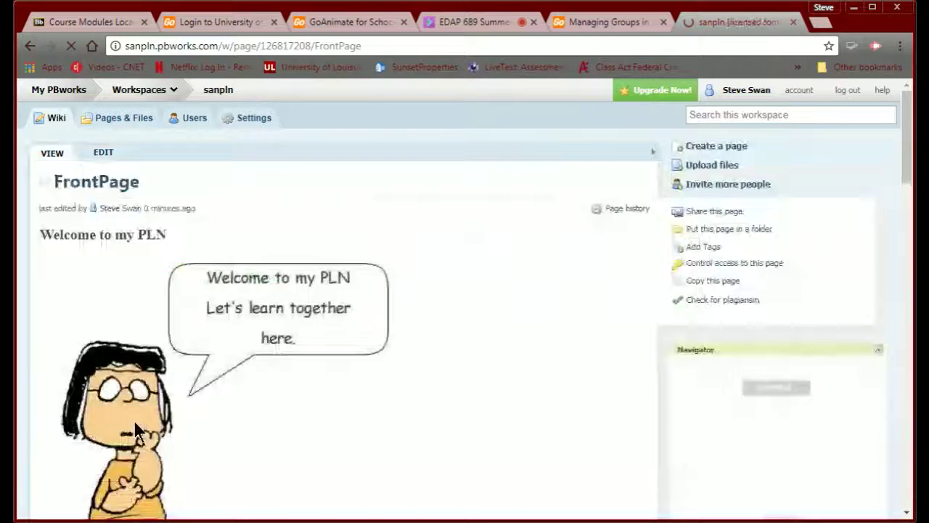
{"action": "scroll", "coordinate": [138, 419], "scroll_direction": "down", "scroll_amount": 10}
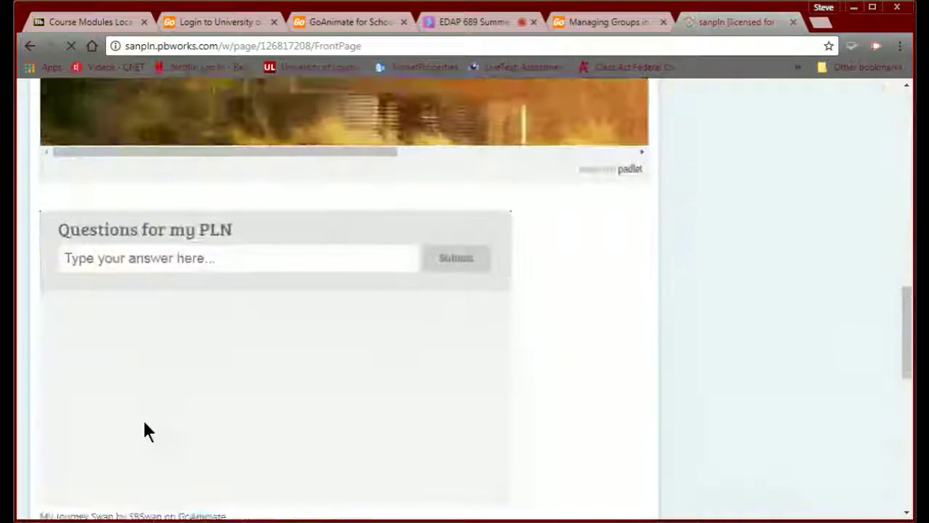
{"action": "scroll", "coordinate": [144, 430], "scroll_direction": "down", "scroll_amount": 3}
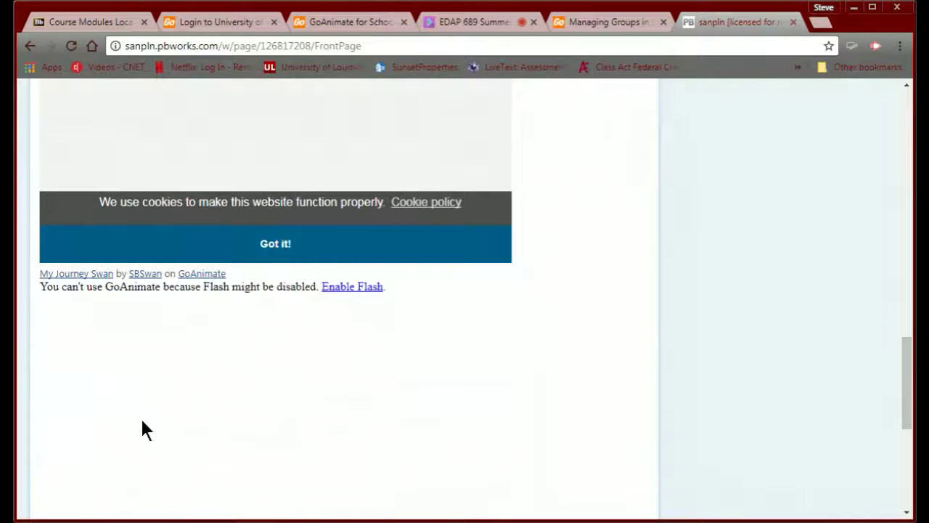
{"action": "left_click", "coordinate": [352, 288]}
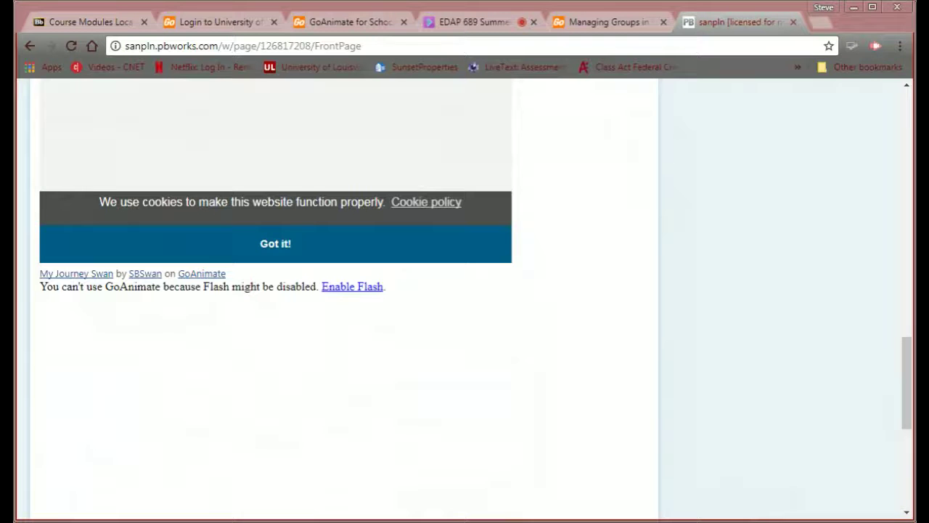
{"action": "left_click", "coordinate": [569, 247]}
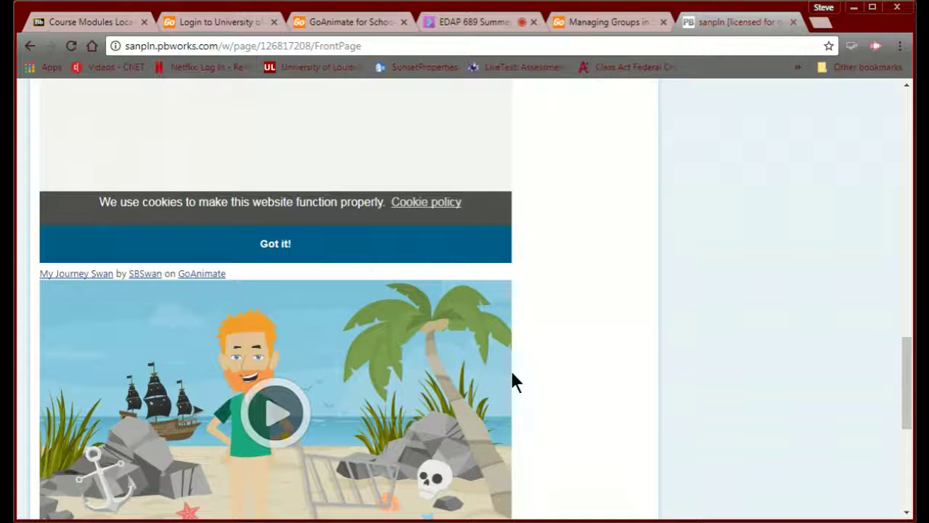
{"action": "scroll", "coordinate": [512, 376], "scroll_direction": "up", "scroll_amount": 15}
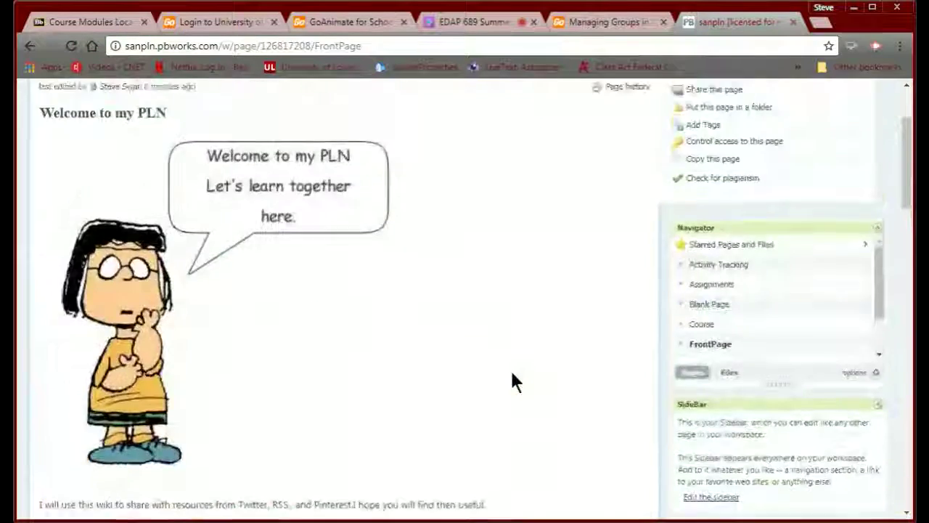
{"action": "scroll", "coordinate": [512, 375], "scroll_direction": "up", "scroll_amount": 2}
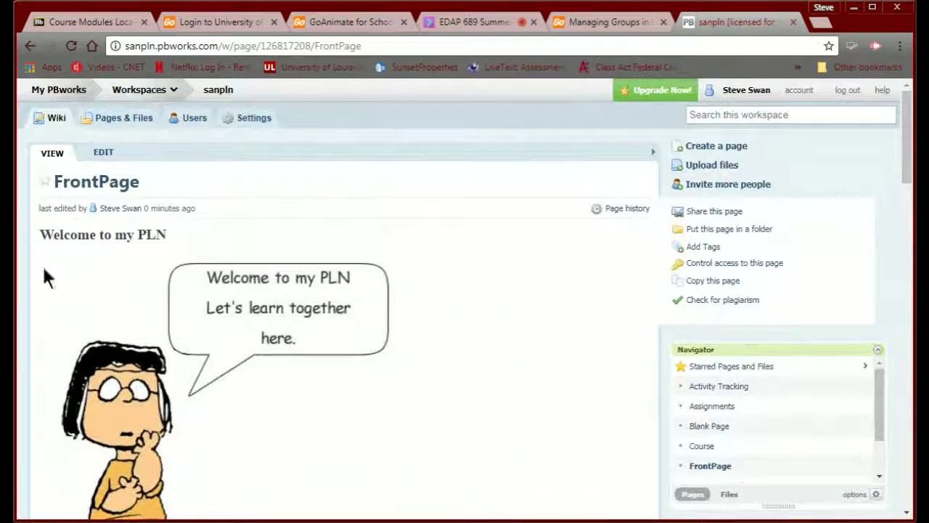
{"action": "scroll", "coordinate": [212, 322], "scroll_direction": "down", "scroll_amount": 8}
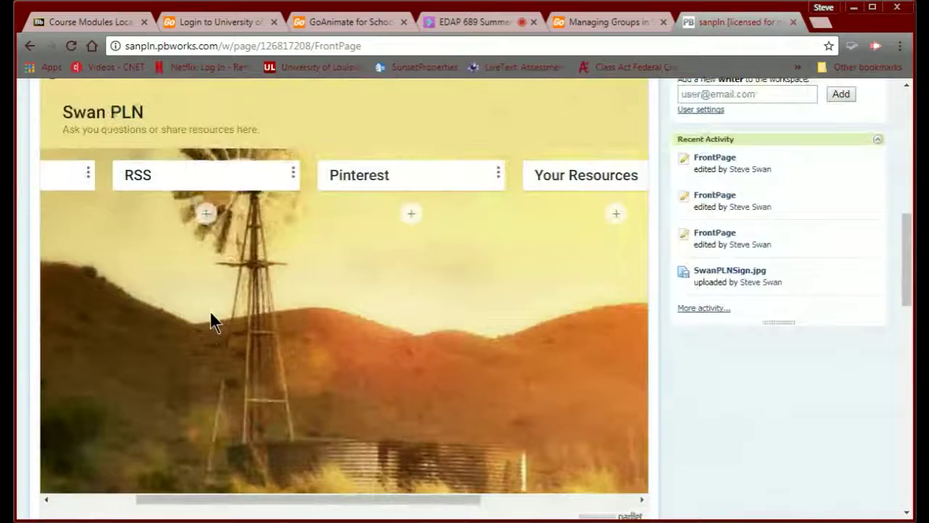
{"action": "scroll", "coordinate": [211, 322], "scroll_direction": "down", "scroll_amount": 5}
{"action": "scroll", "coordinate": [209, 311], "scroll_direction": "up", "scroll_amount": 6}
{"action": "scroll", "coordinate": [210, 310], "scroll_direction": "down", "scroll_amount": 3}
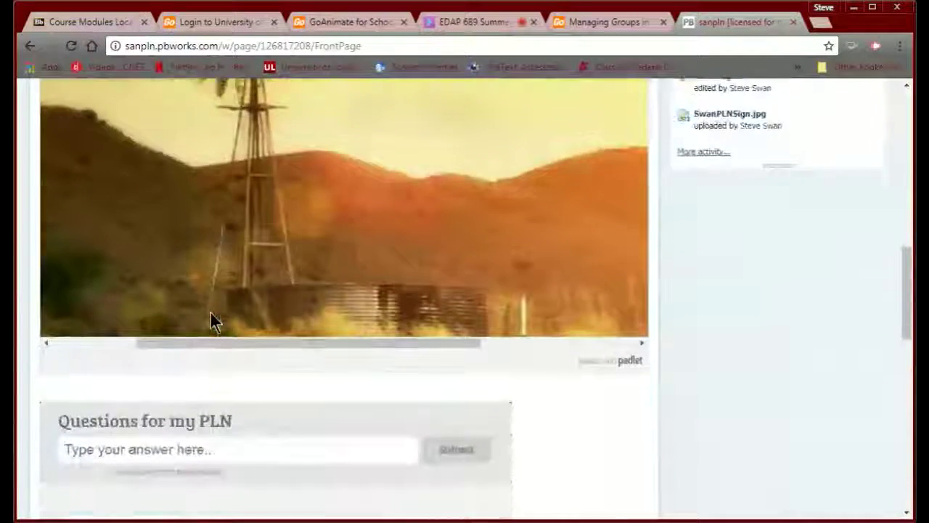
{"action": "scroll", "coordinate": [209, 308], "scroll_direction": "down", "scroll_amount": 6}
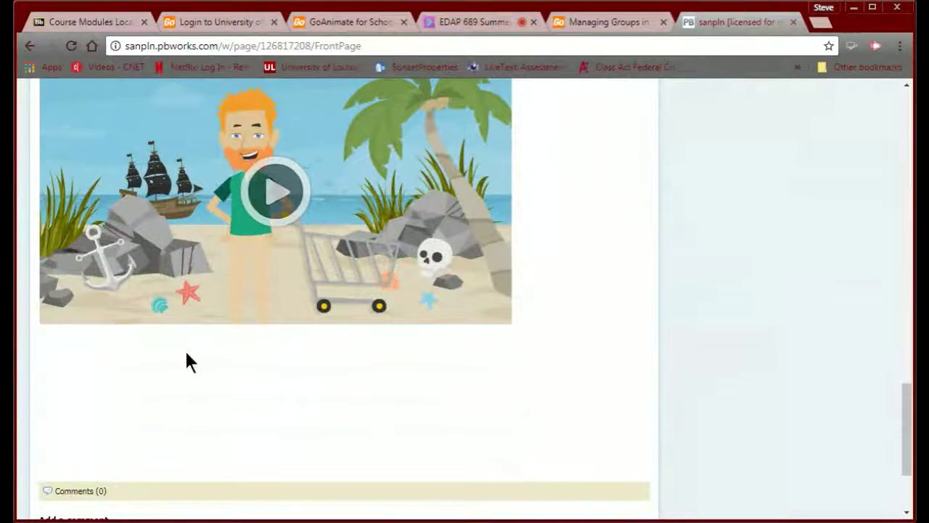
{"action": "scroll", "coordinate": [187, 347], "scroll_direction": "up", "scroll_amount": 3}
{"action": "scroll", "coordinate": [194, 345], "scroll_direction": "up", "scroll_amount": 15}
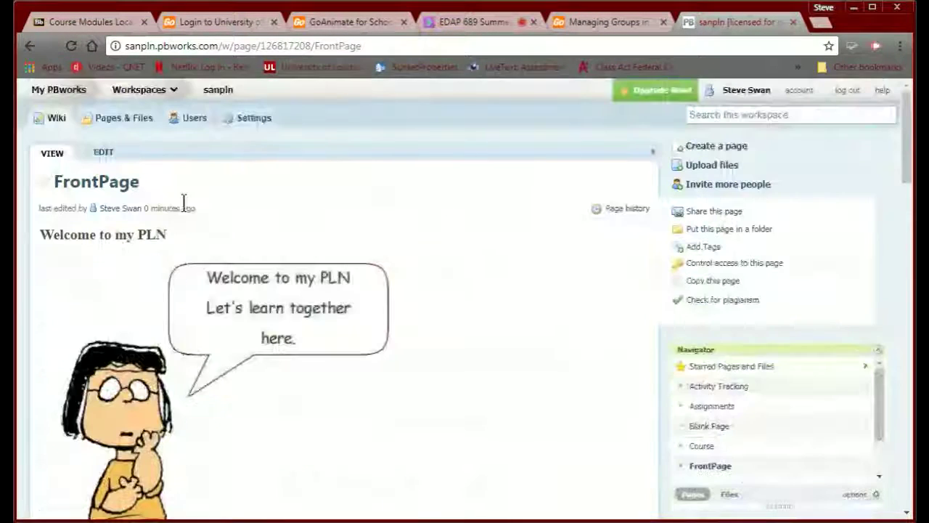
{"action": "left_click", "coordinate": [83, 18]}
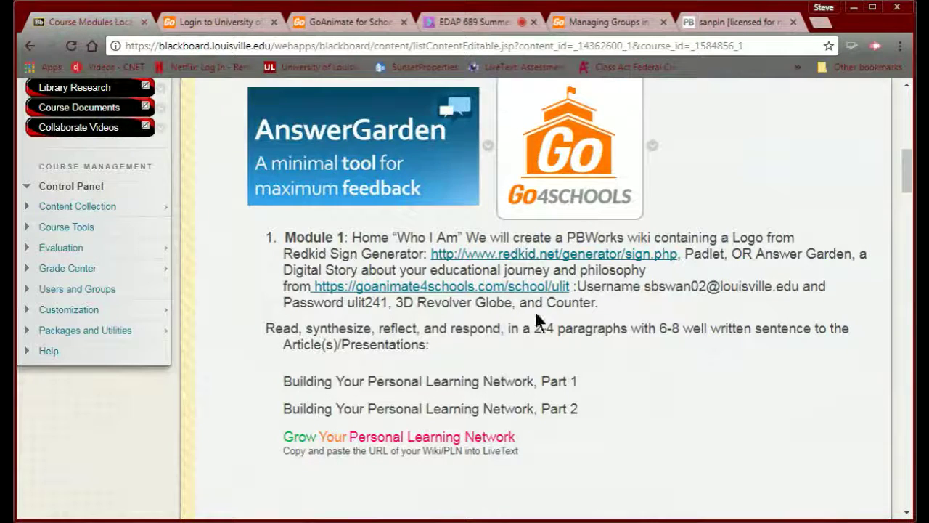
- Go through Module 1 'Who I Am' > Tools for 'Who I Am' to the 3D Revolver Globes link
{"action": "scroll", "coordinate": [547, 305], "scroll_direction": "up", "scroll_amount": 10}
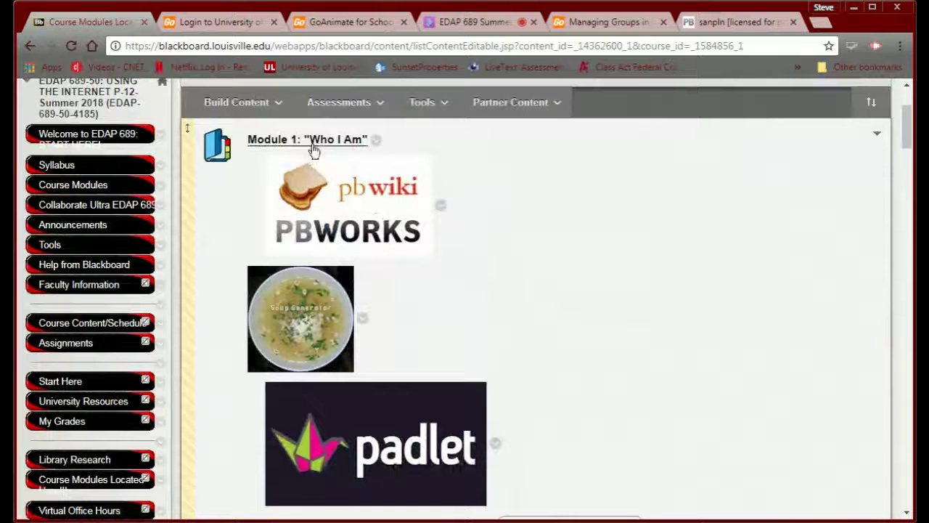
{"action": "left_click", "coordinate": [311, 141]}
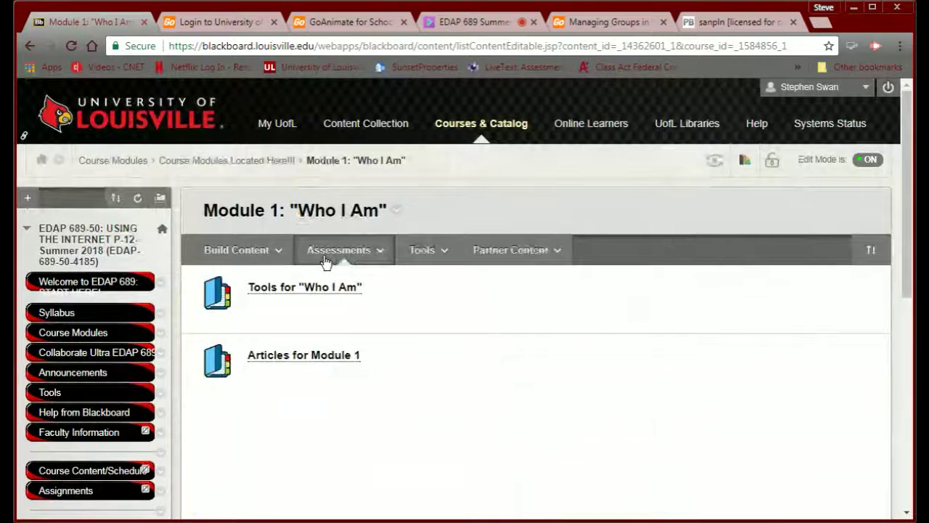
{"action": "scroll", "coordinate": [323, 261], "scroll_direction": "down", "scroll_amount": 2}
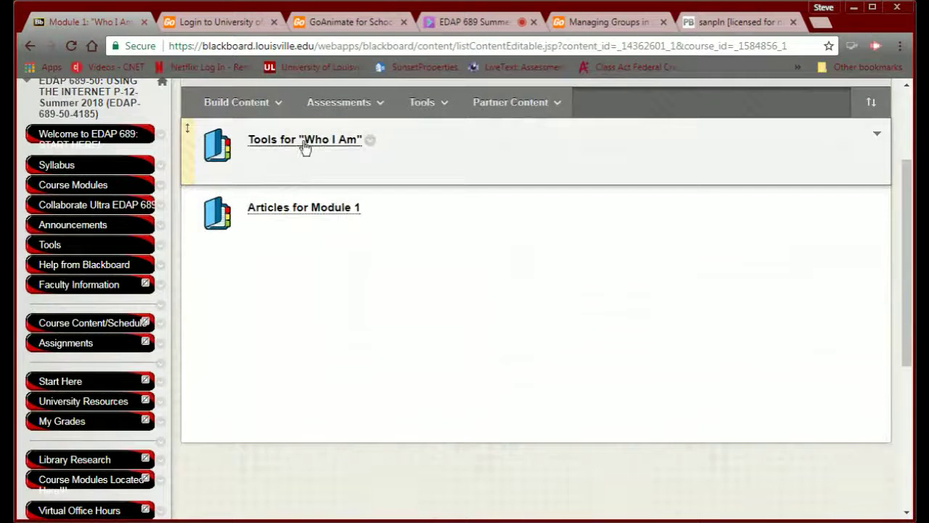
{"action": "left_click", "coordinate": [304, 141]}
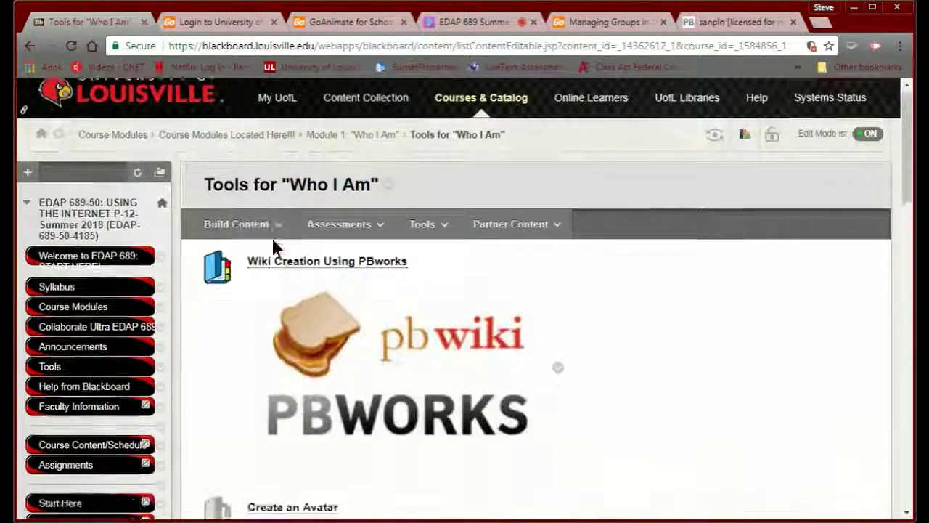
{"action": "scroll", "coordinate": [272, 237], "scroll_direction": "down", "scroll_amount": 15}
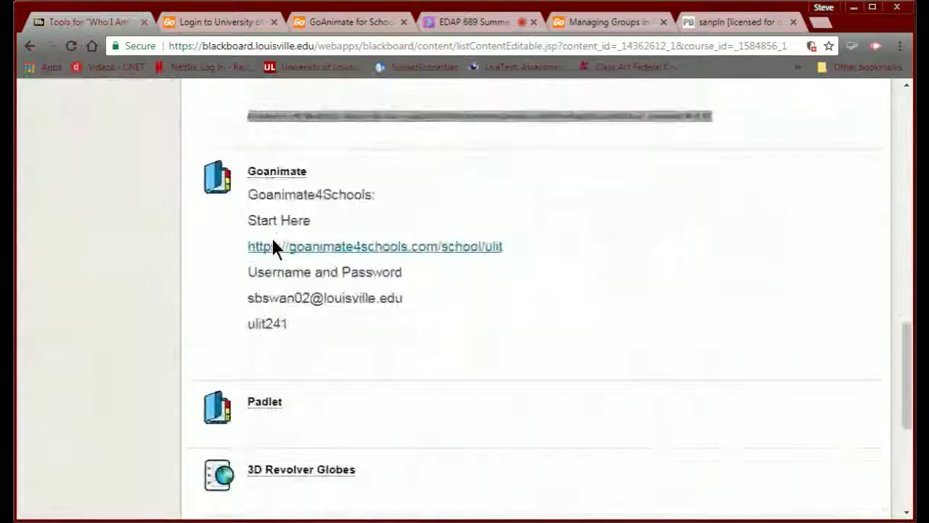
{"action": "scroll", "coordinate": [274, 247], "scroll_direction": "down", "scroll_amount": 3}
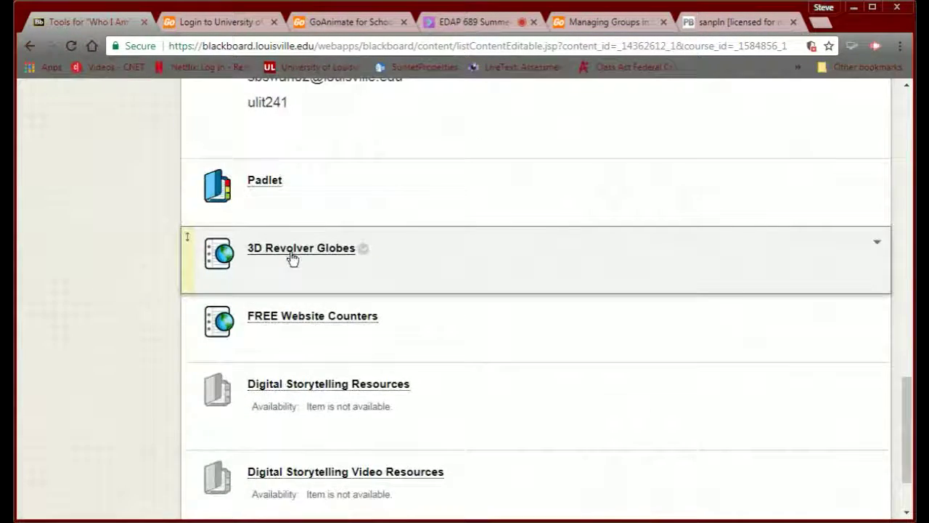
{"action": "left_click", "coordinate": [293, 250]}
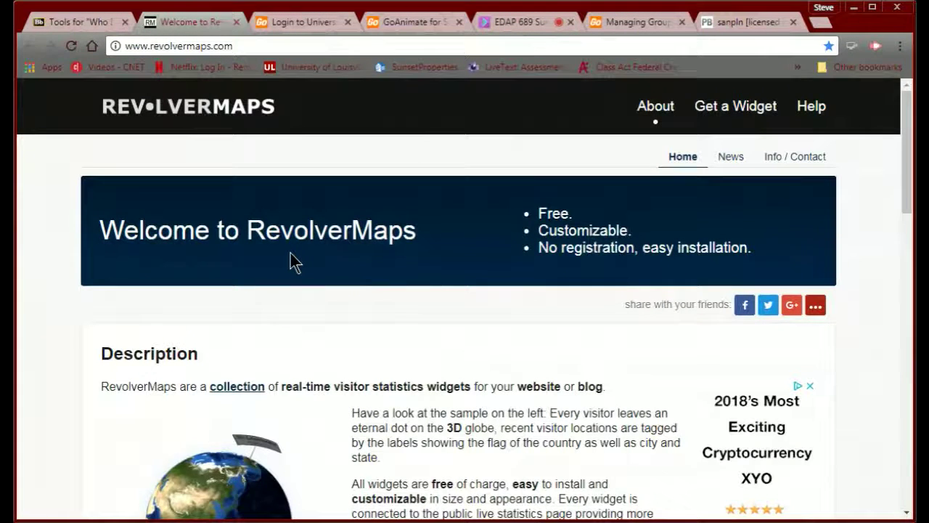
- Find the Get Started embed code and copy the standard RevolverMaps globe code to the clipboard
{"action": "scroll", "coordinate": [290, 261], "scroll_direction": "down", "scroll_amount": 2}
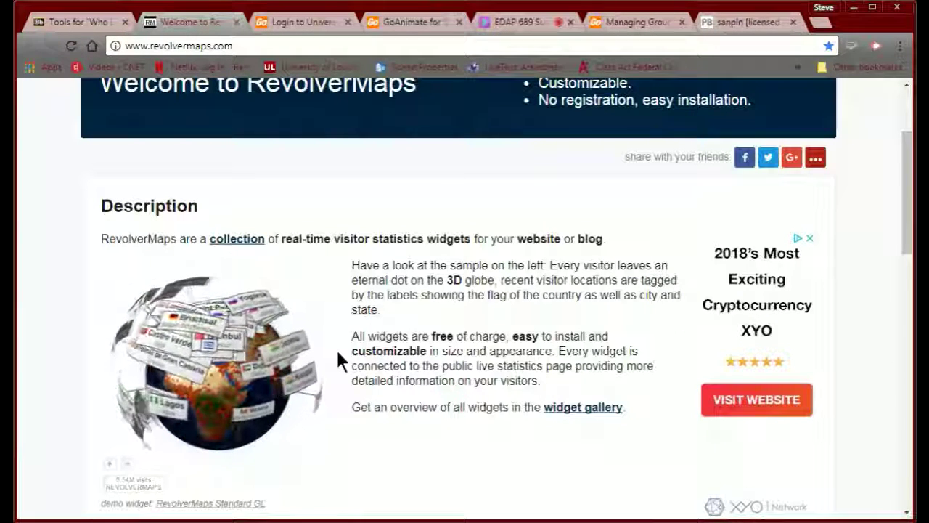
{"action": "scroll", "coordinate": [375, 363], "scroll_direction": "up", "scroll_amount": 1}
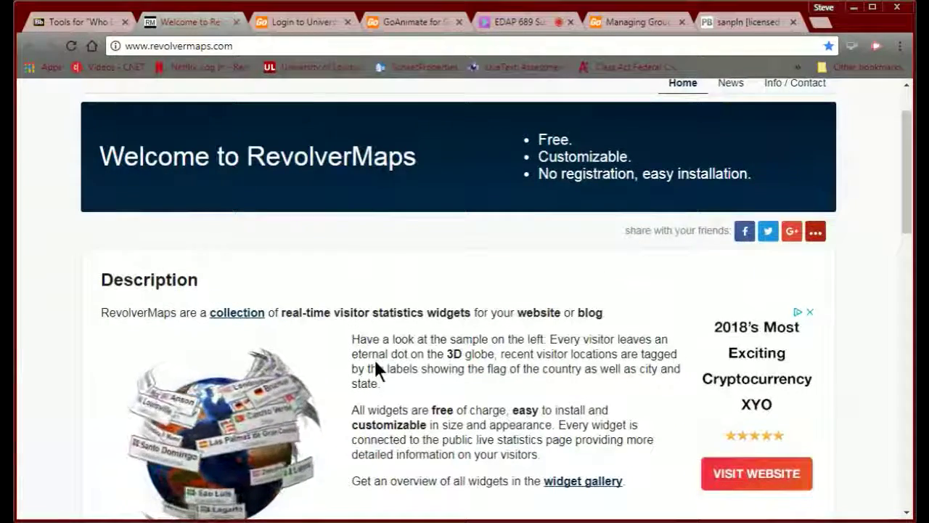
{"action": "scroll", "coordinate": [373, 357], "scroll_direction": "down", "scroll_amount": 3}
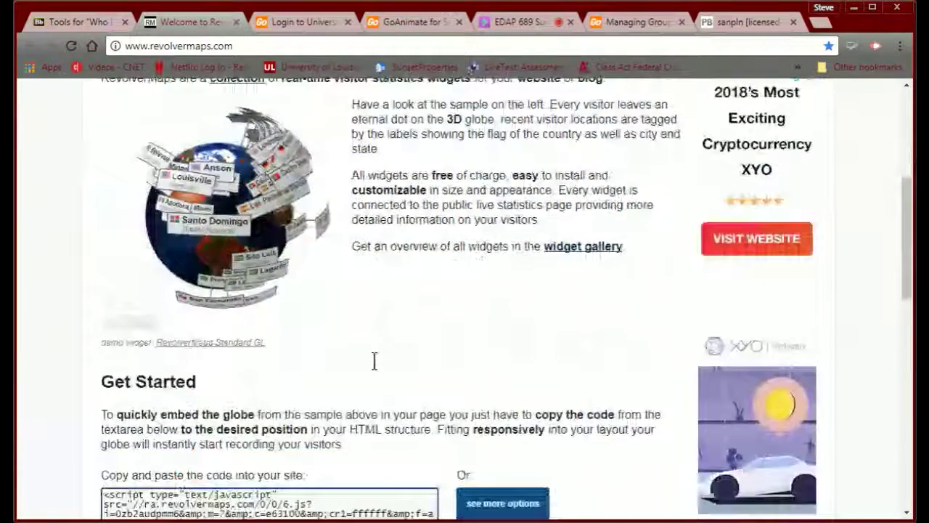
{"action": "scroll", "coordinate": [374, 361], "scroll_direction": "down", "scroll_amount": 2}
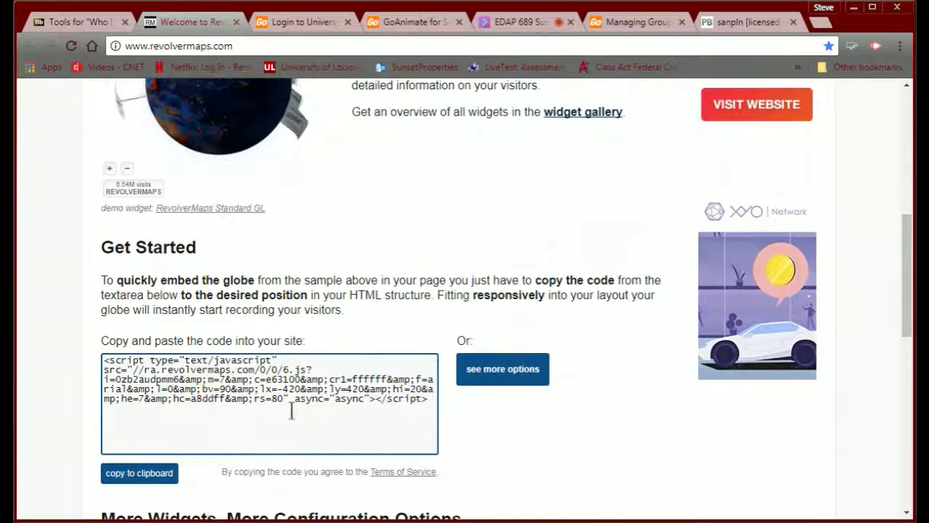
{"action": "scroll", "coordinate": [287, 410], "scroll_direction": "down", "scroll_amount": 1}
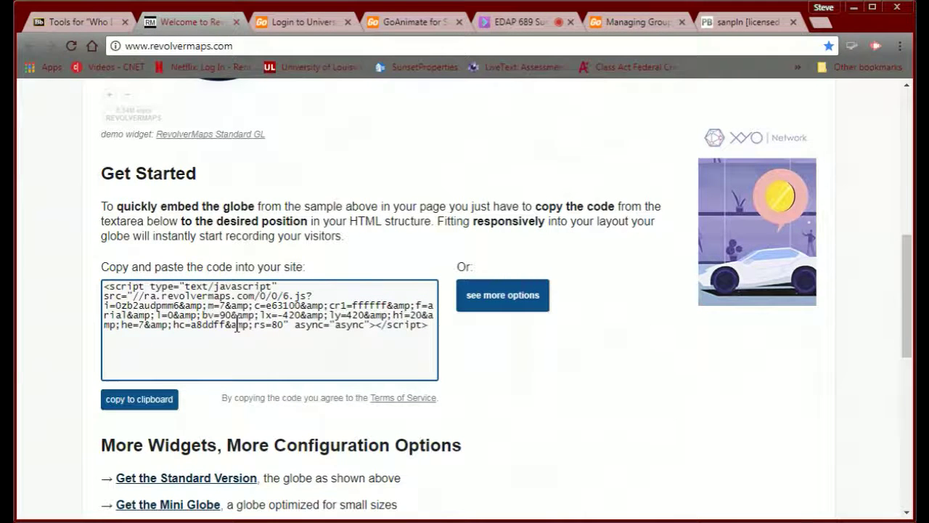
{"action": "scroll", "coordinate": [237, 327], "scroll_direction": "down", "scroll_amount": 1}
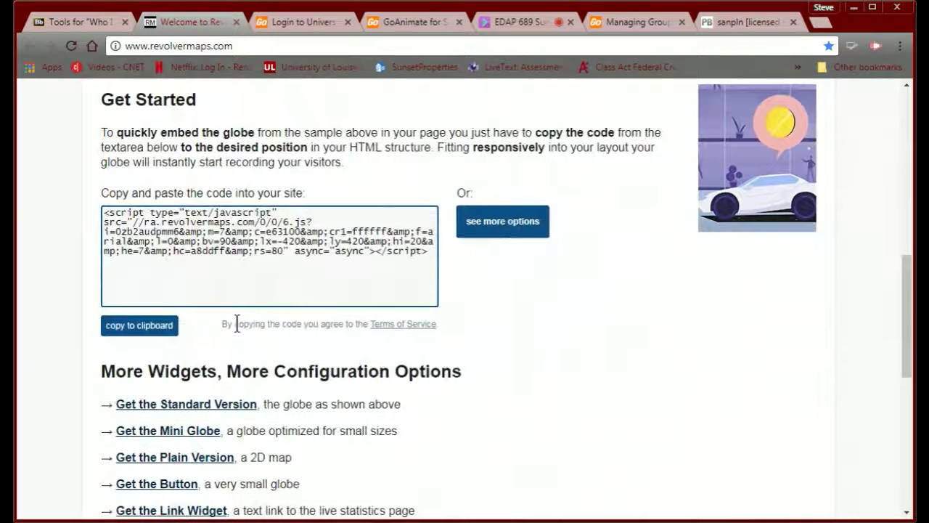
{"action": "scroll", "coordinate": [237, 323], "scroll_direction": "down", "scroll_amount": 1}
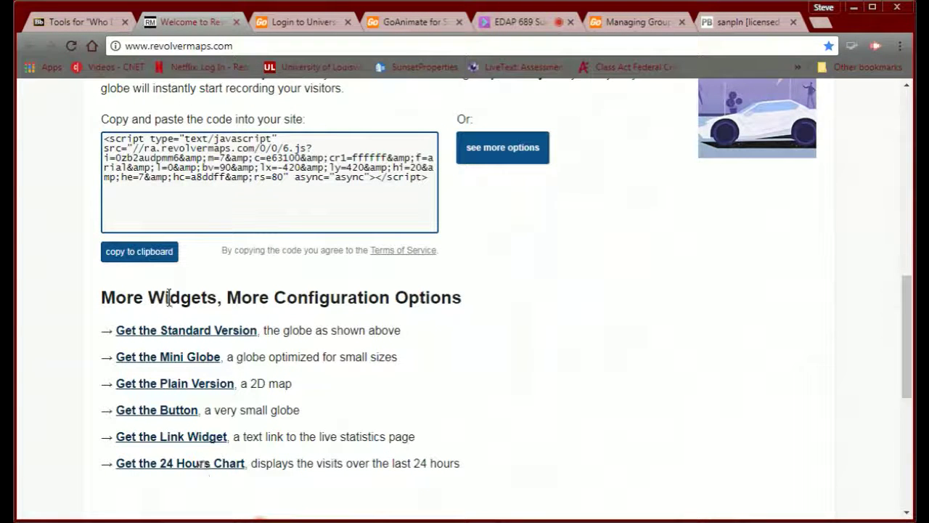
{"action": "scroll", "coordinate": [166, 465], "scroll_direction": "up", "scroll_amount": 2}
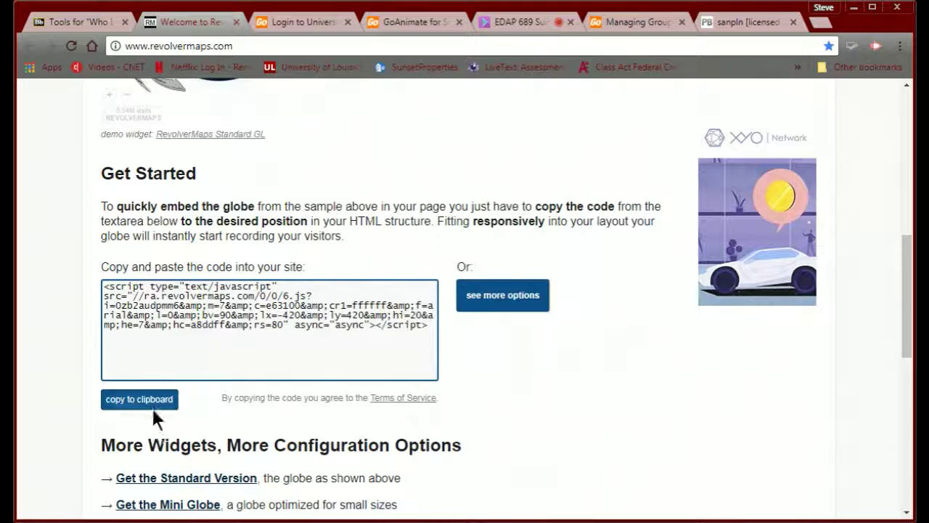
{"action": "left_click", "coordinate": [151, 406]}
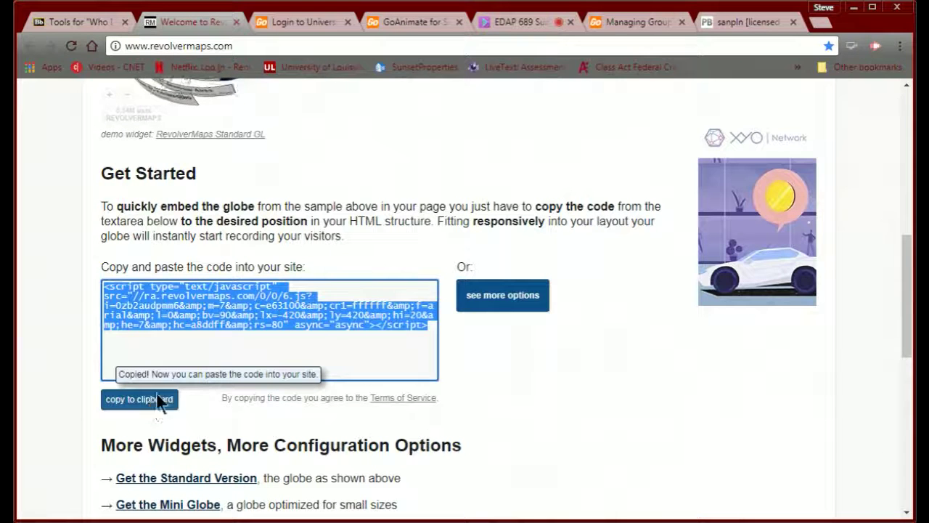
{"action": "left_click", "coordinate": [714, 26]}
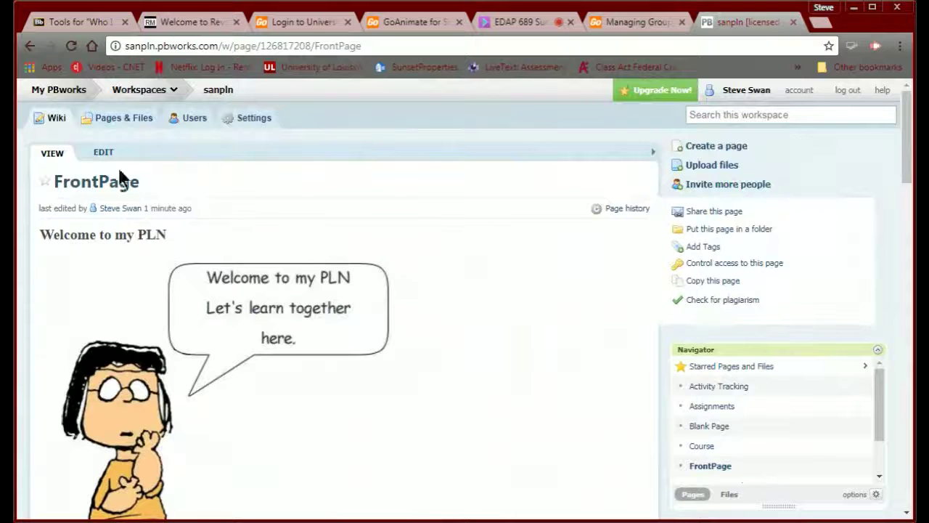
- Edit the FrontPage and add a new HTML/JavaScript plugin block
{"action": "left_click", "coordinate": [103, 153]}
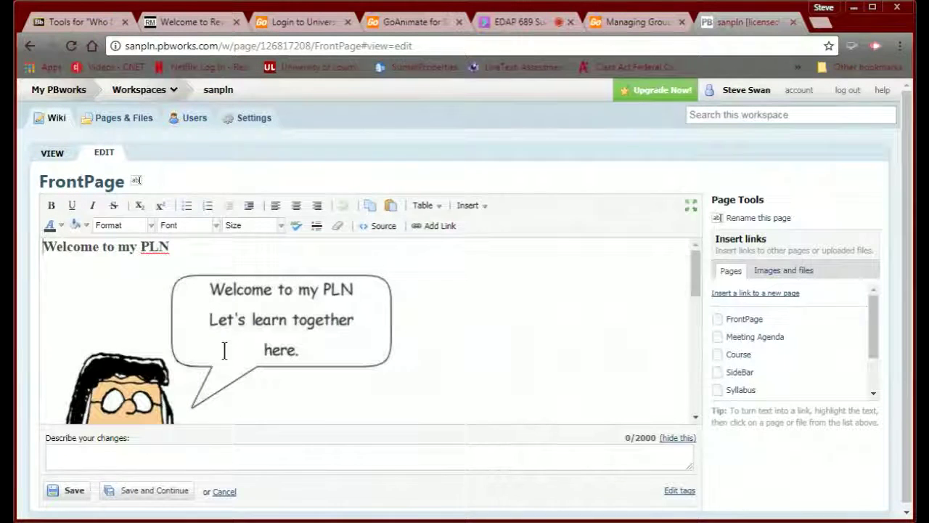
{"action": "scroll", "coordinate": [224, 350], "scroll_direction": "down", "scroll_amount": 5}
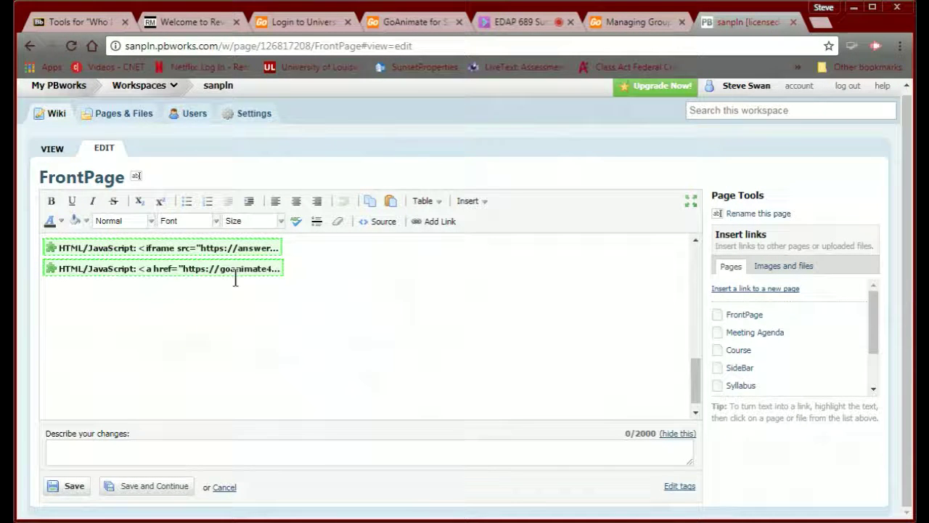
{"action": "left_click", "coordinate": [464, 207]}
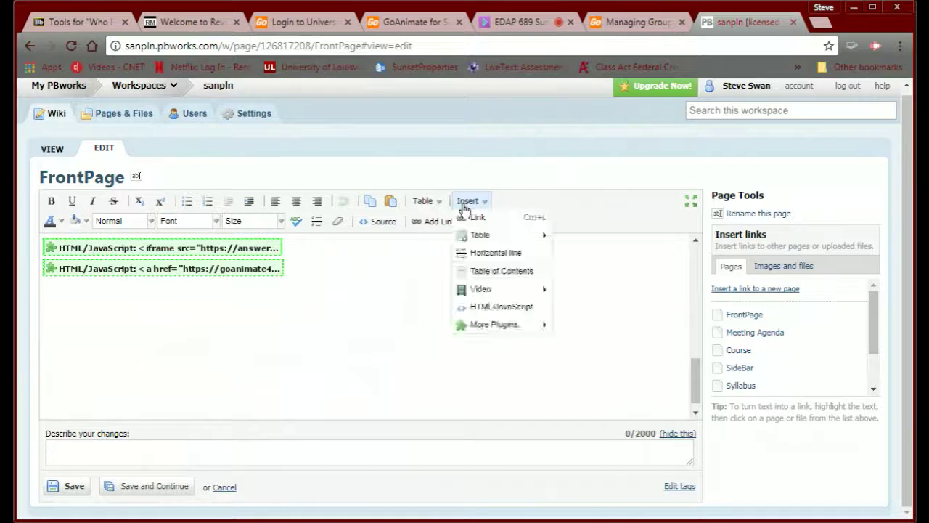
{"action": "left_click", "coordinate": [479, 307]}
- Paste the RevolverMaps globe code with JavaScript allowed, insert the plugin and save
{"action": "left_click", "coordinate": [353, 333]}
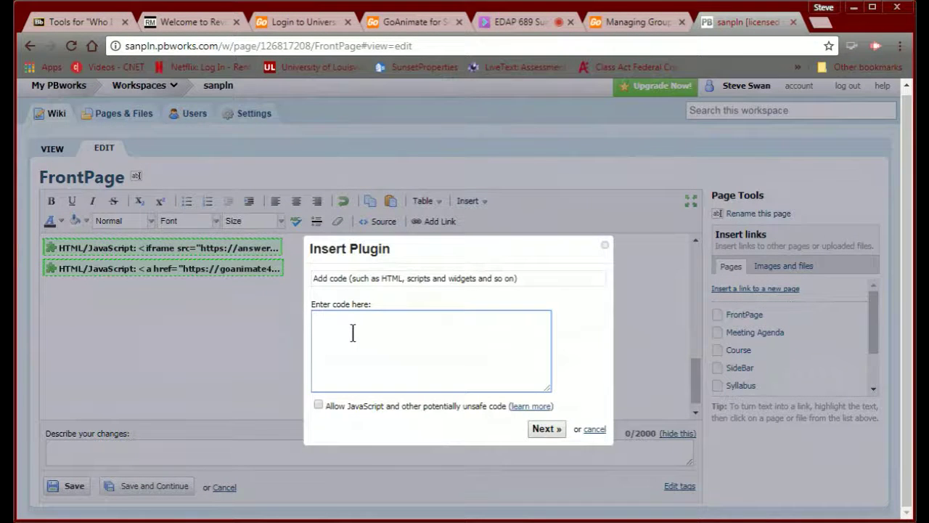
{"action": "key", "text": "ctrl+v"}
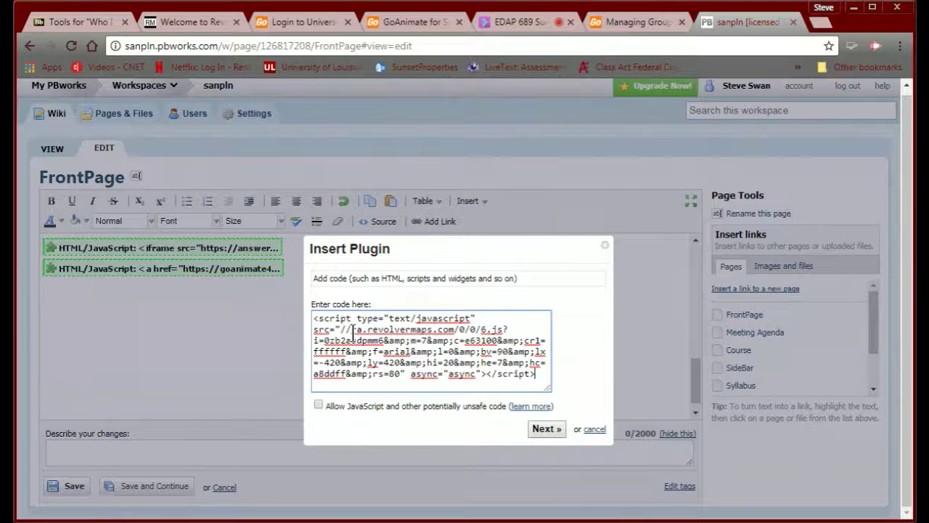
{"action": "left_click", "coordinate": [318, 406]}
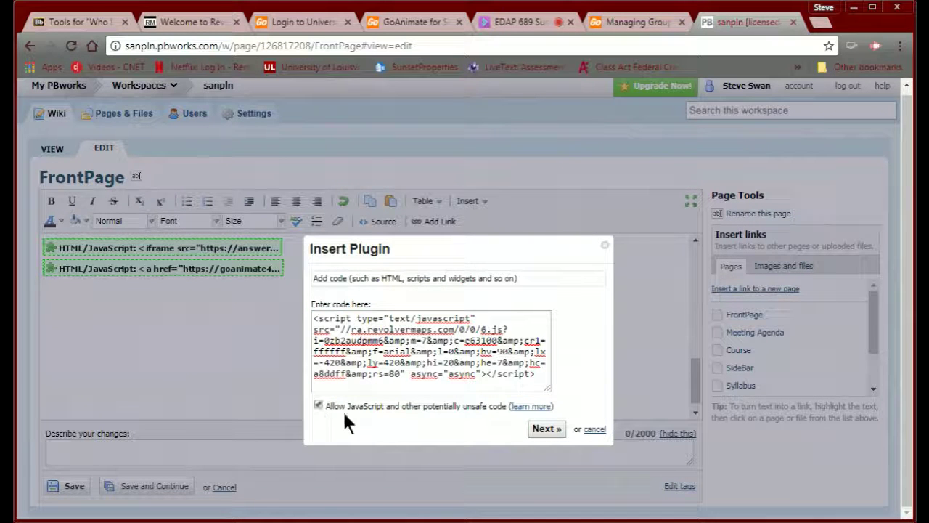
{"action": "left_click", "coordinate": [542, 430]}
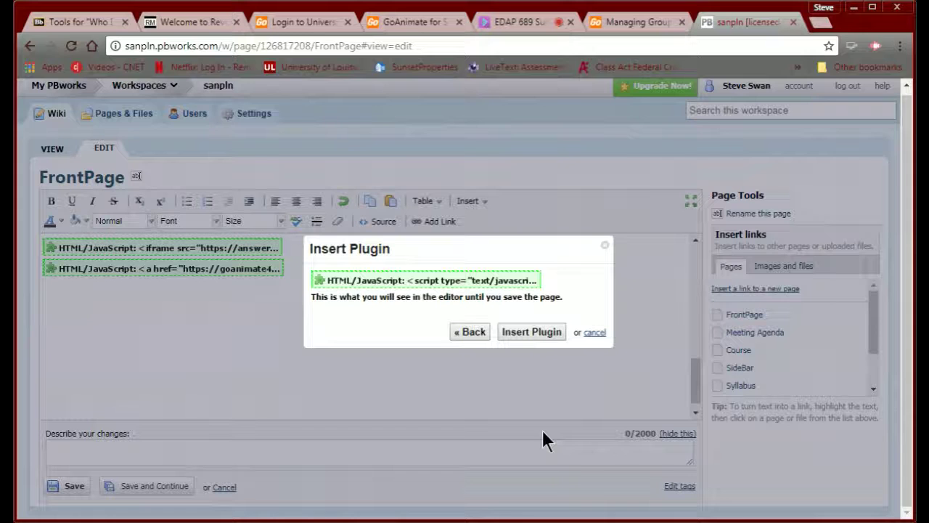
{"action": "left_click", "coordinate": [526, 332]}
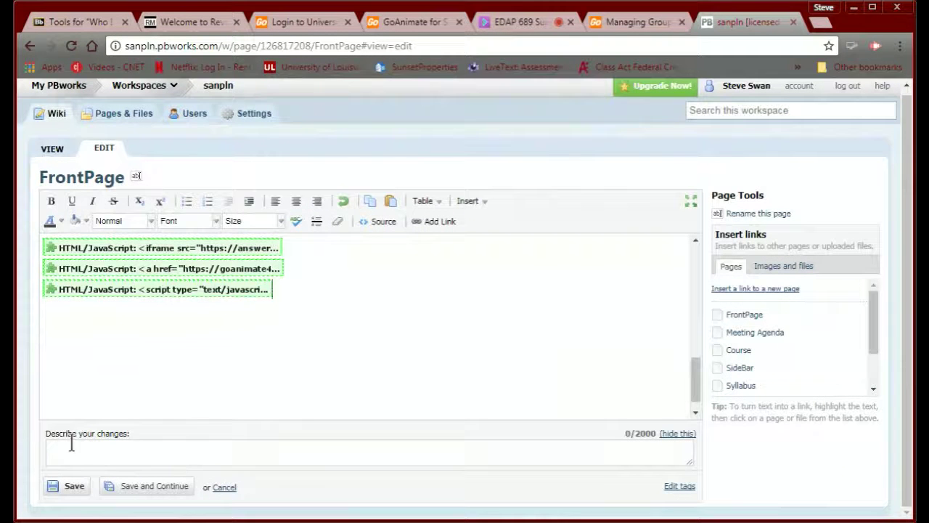
{"action": "left_click", "coordinate": [72, 486]}
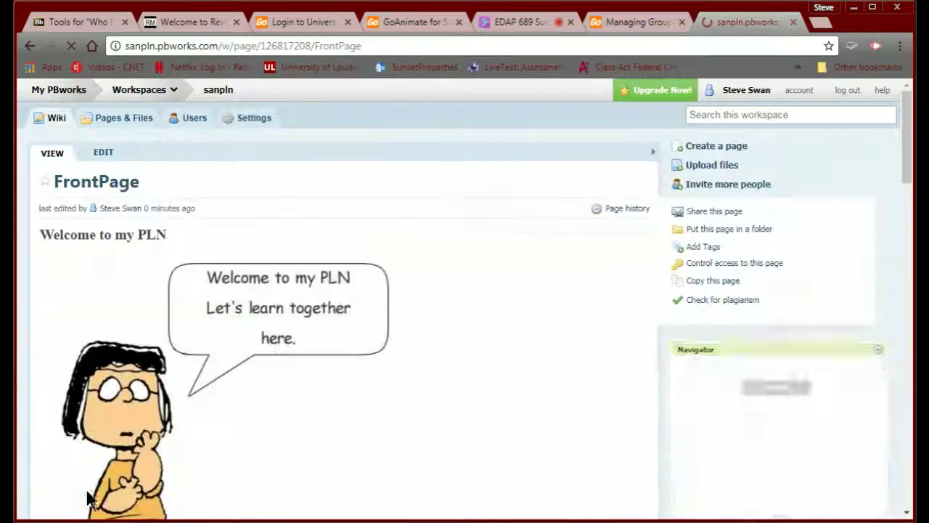
- Review the saved FrontPage and zoom the RevolverMaps globe out to show the whole Earth
{"action": "scroll", "coordinate": [234, 435], "scroll_direction": "down", "scroll_amount": 5}
{"action": "scroll", "coordinate": [232, 435], "scroll_direction": "down", "scroll_amount": 5}
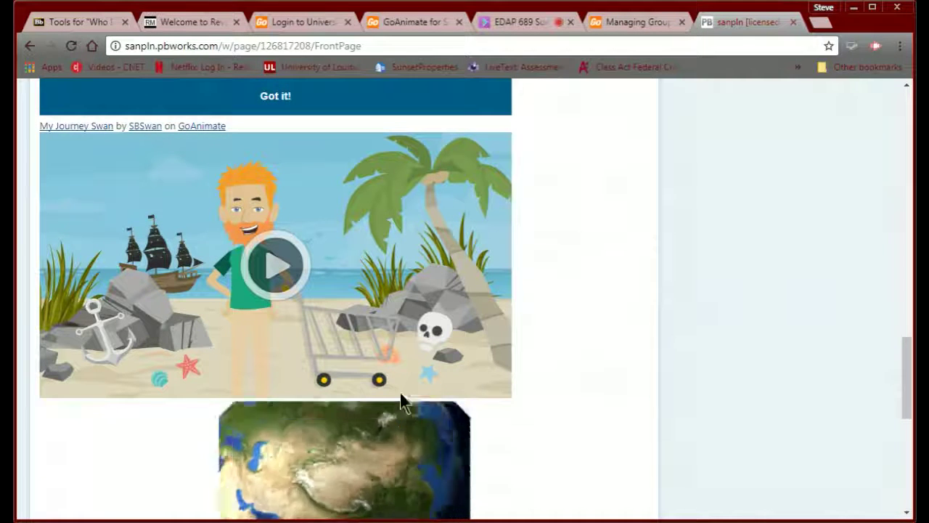
{"action": "scroll", "coordinate": [541, 466], "scroll_direction": "up", "scroll_amount": 3}
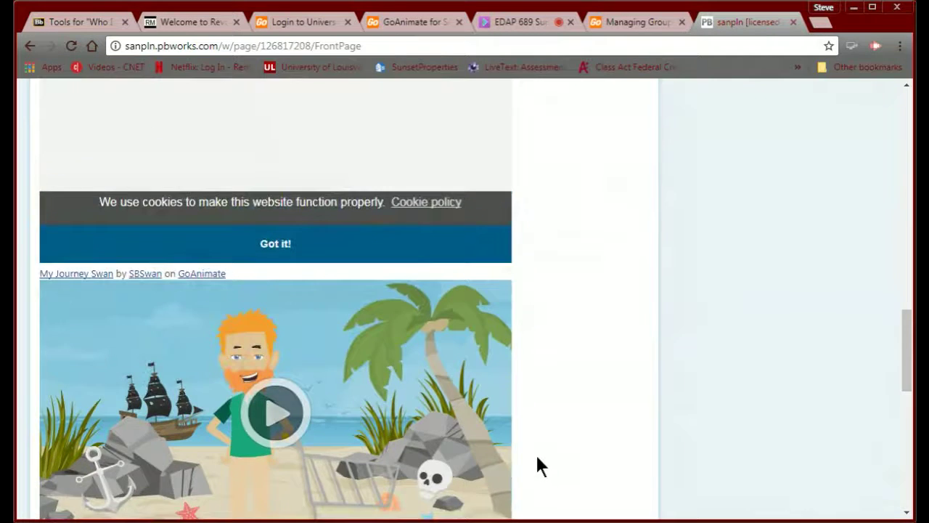
{"action": "scroll", "coordinate": [540, 465], "scroll_direction": "down", "scroll_amount": 7}
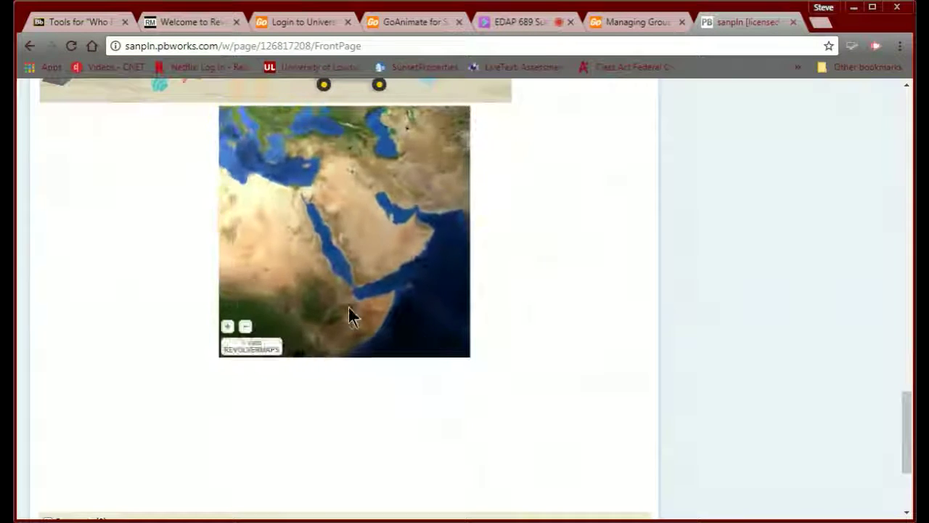
{"action": "left_click", "coordinate": [245, 326]}
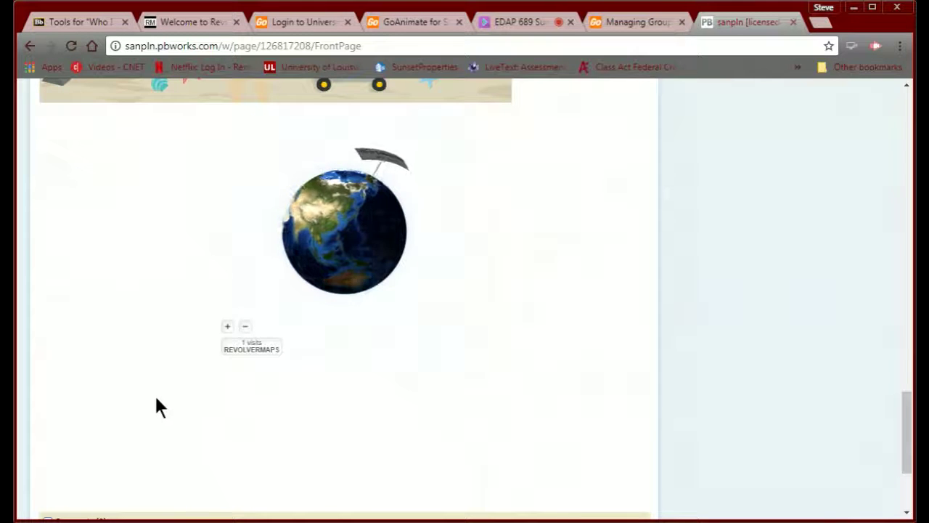
{"action": "scroll", "coordinate": [155, 397], "scroll_direction": "up", "scroll_amount": 8}
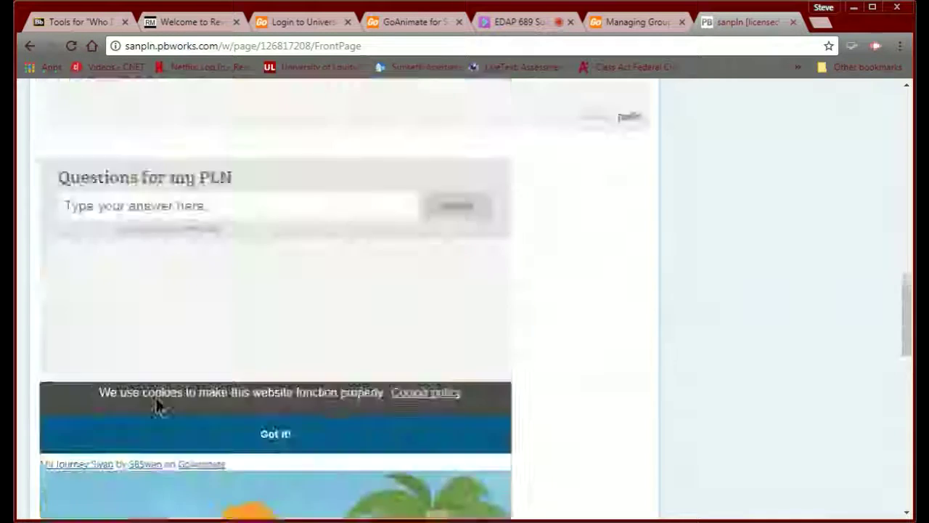
{"action": "scroll", "coordinate": [156, 395], "scroll_direction": "down", "scroll_amount": 8}
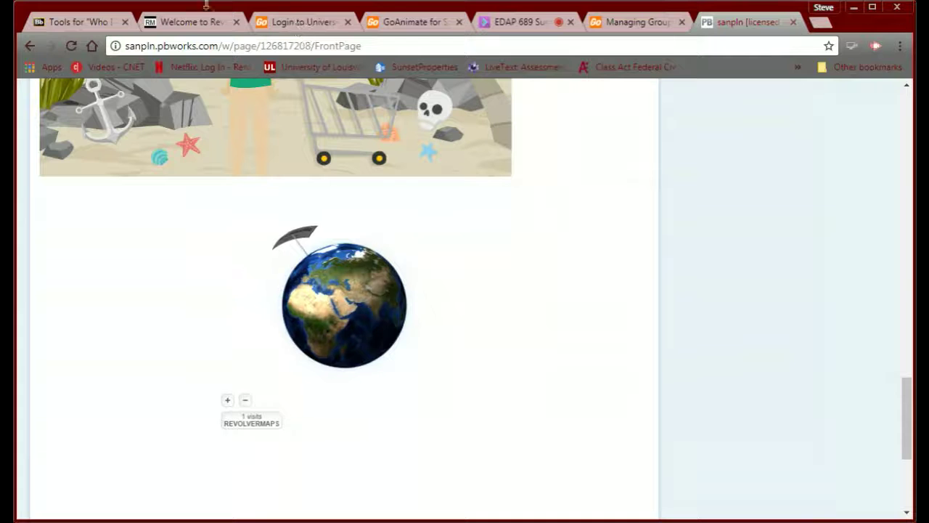
{"action": "left_click", "coordinate": [73, 22]}
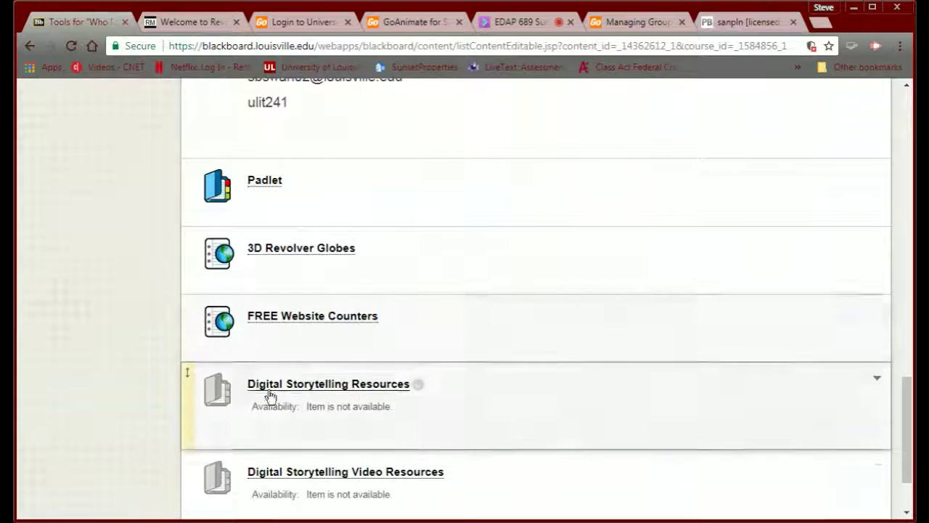
- Open the FREE Website Counters link from the Blackboard course content
{"action": "left_click", "coordinate": [312, 318]}
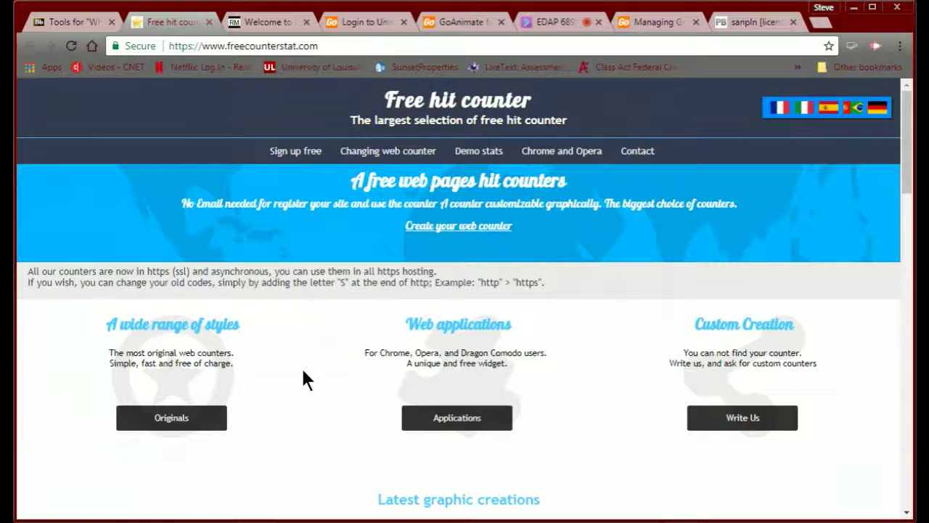
{"action": "scroll", "coordinate": [303, 371], "scroll_direction": "down", "scroll_amount": 1}
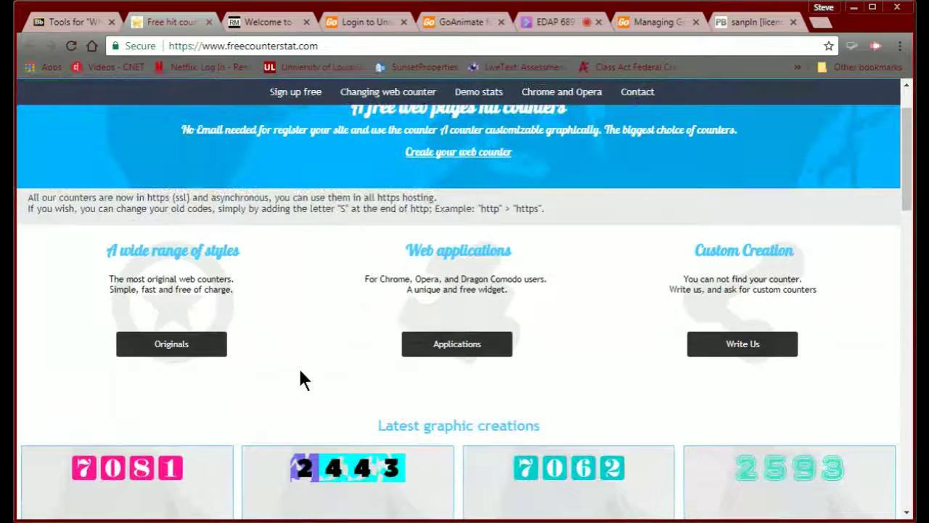
{"action": "scroll", "coordinate": [303, 377], "scroll_direction": "down", "scroll_amount": 3}
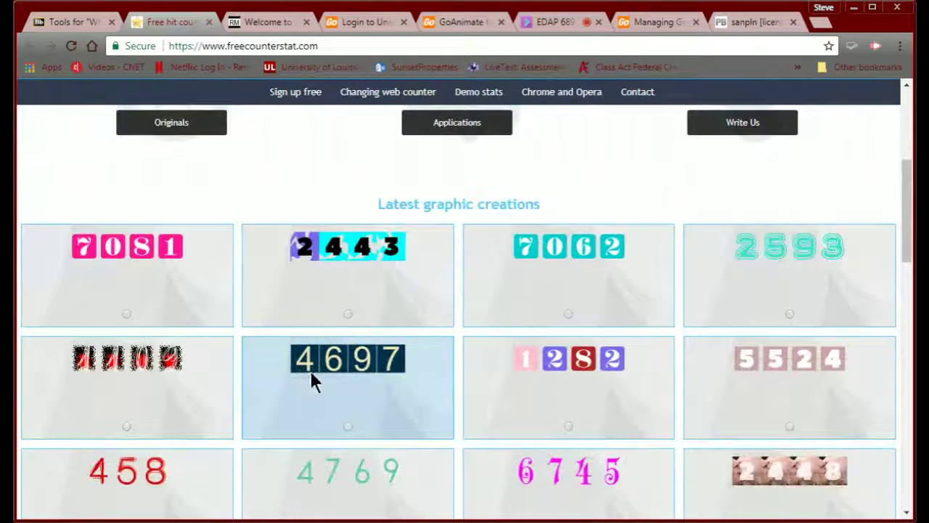
{"action": "scroll", "coordinate": [321, 407], "scroll_direction": "down", "scroll_amount": 2}
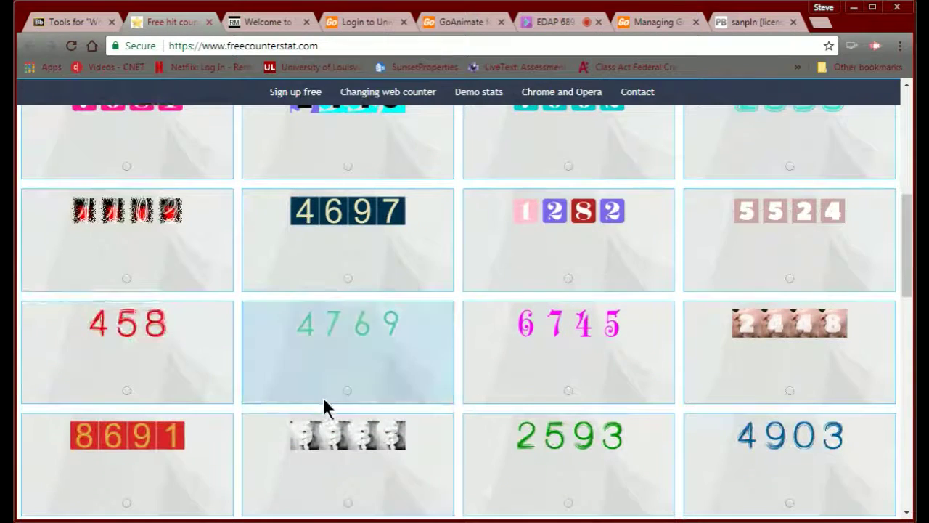
{"action": "scroll", "coordinate": [324, 400], "scroll_direction": "down", "scroll_amount": 3}
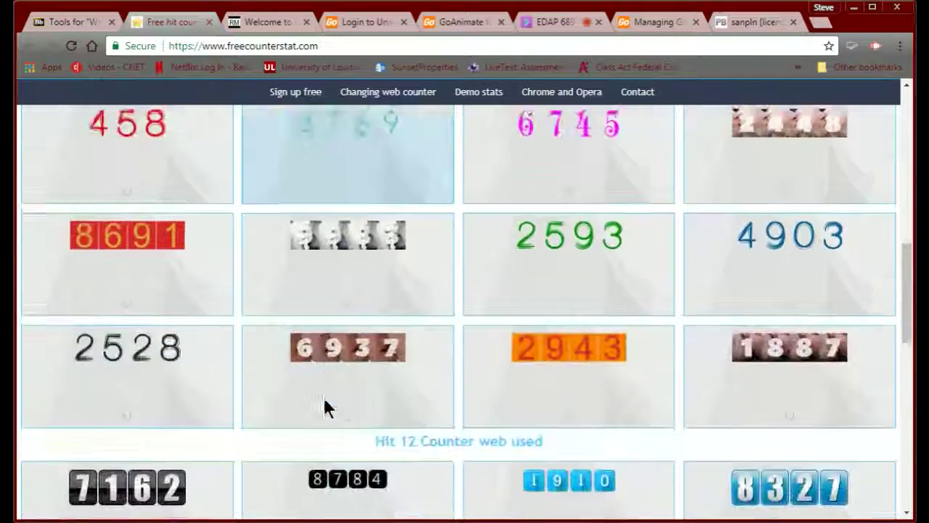
{"action": "scroll", "coordinate": [324, 399], "scroll_direction": "down", "scroll_amount": 7}
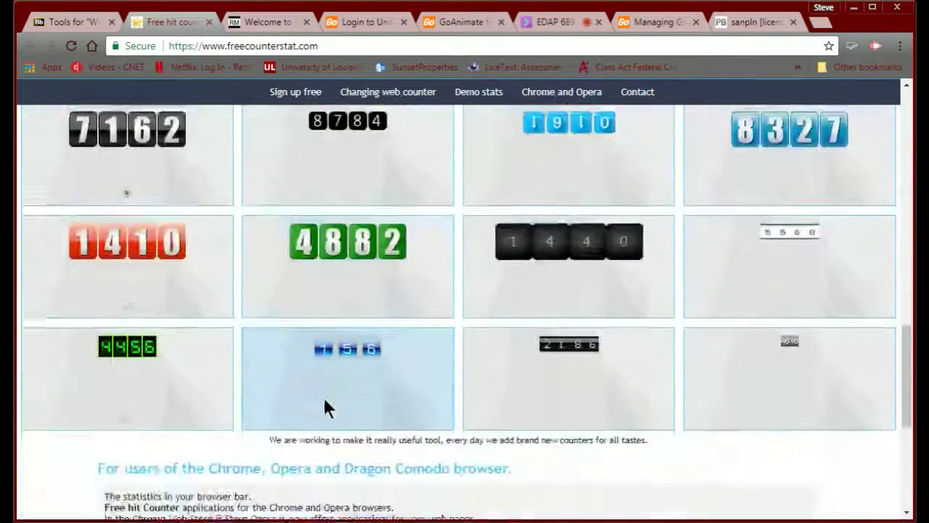
{"action": "scroll", "coordinate": [324, 399], "scroll_direction": "up", "scroll_amount": 8}
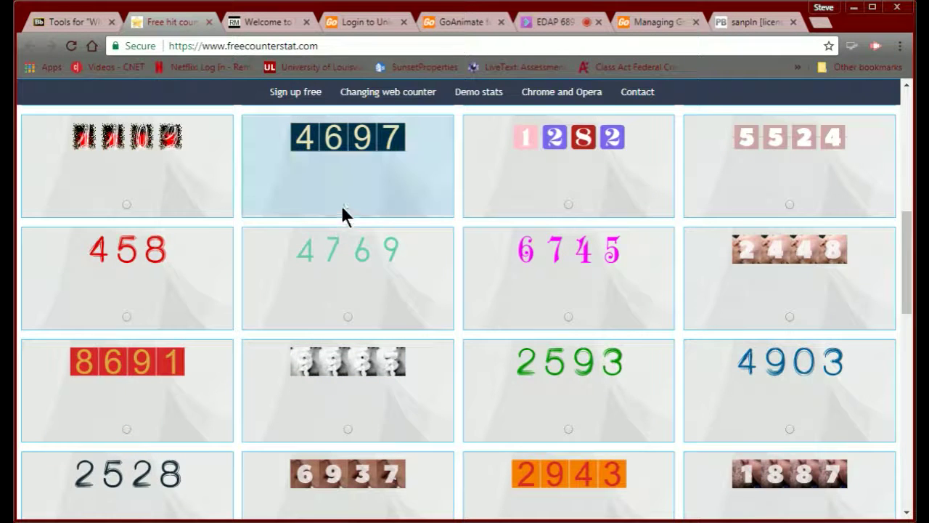
- Pick counter design 4697 and set the site category to References
{"action": "left_click", "coordinate": [346, 209]}
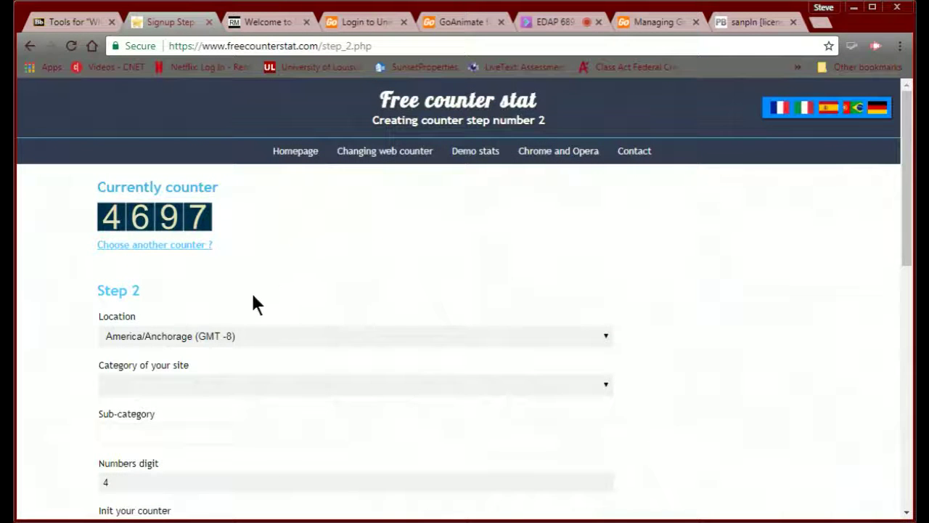
{"action": "scroll", "coordinate": [253, 305], "scroll_direction": "down", "scroll_amount": 2}
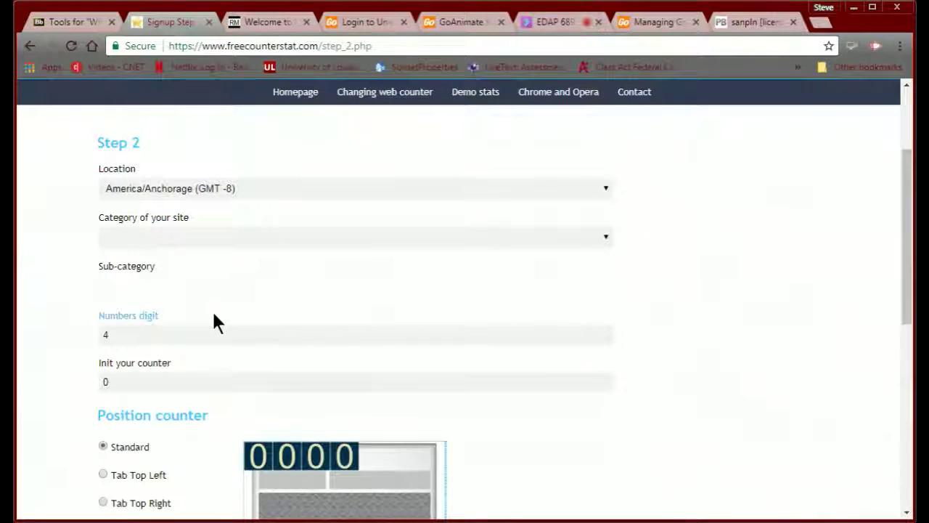
{"action": "left_click", "coordinate": [174, 241]}
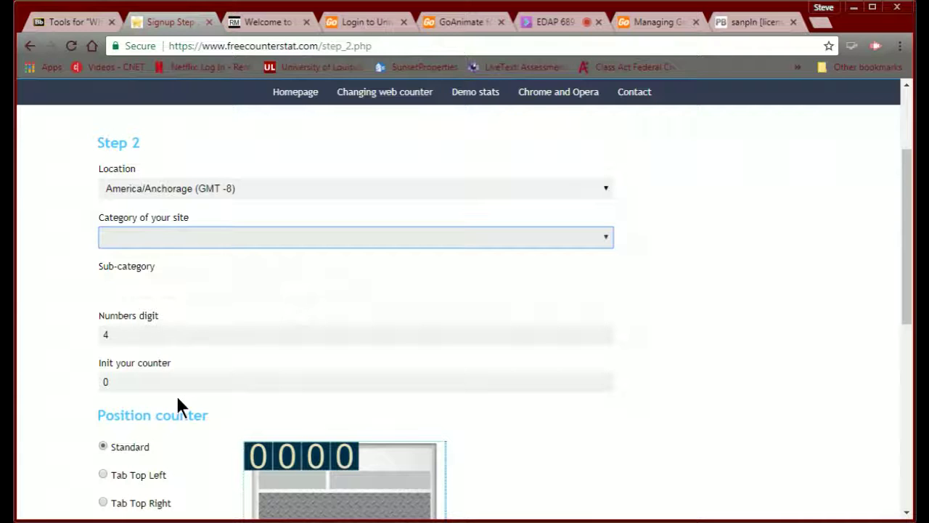
{"action": "key", "text": "r"}
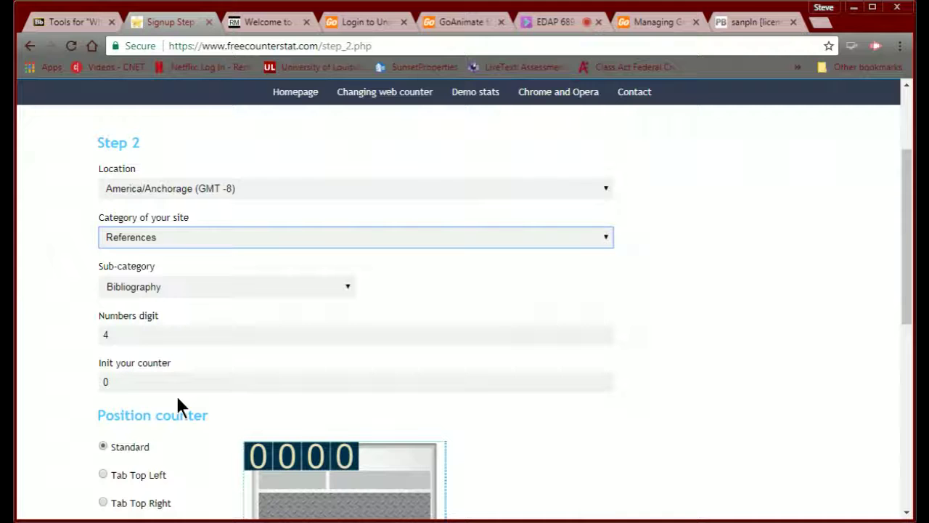
- Set the counter position to Standard, keeping hit counter and Public stats
{"action": "scroll", "coordinate": [170, 395], "scroll_direction": "down", "scroll_amount": 1}
{"action": "scroll", "coordinate": [166, 391], "scroll_direction": "down", "scroll_amount": 1}
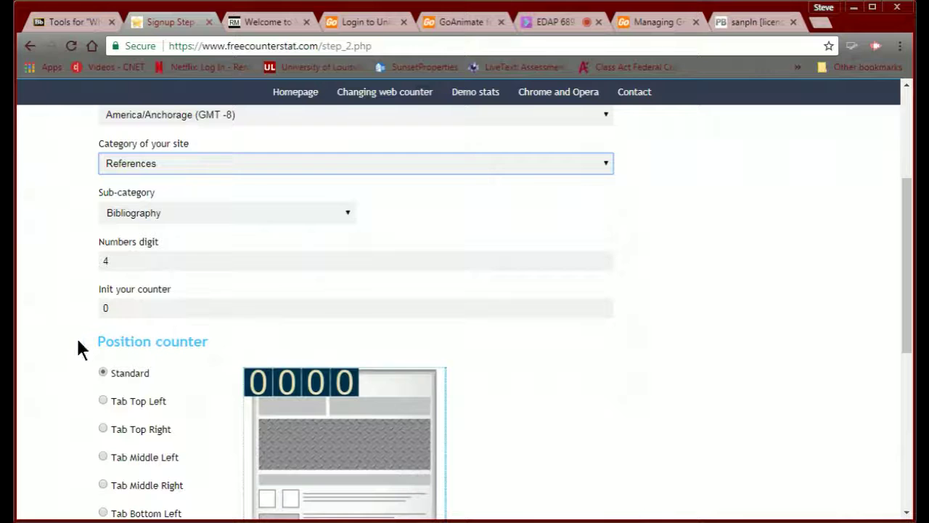
{"action": "scroll", "coordinate": [77, 349], "scroll_direction": "down", "scroll_amount": 1}
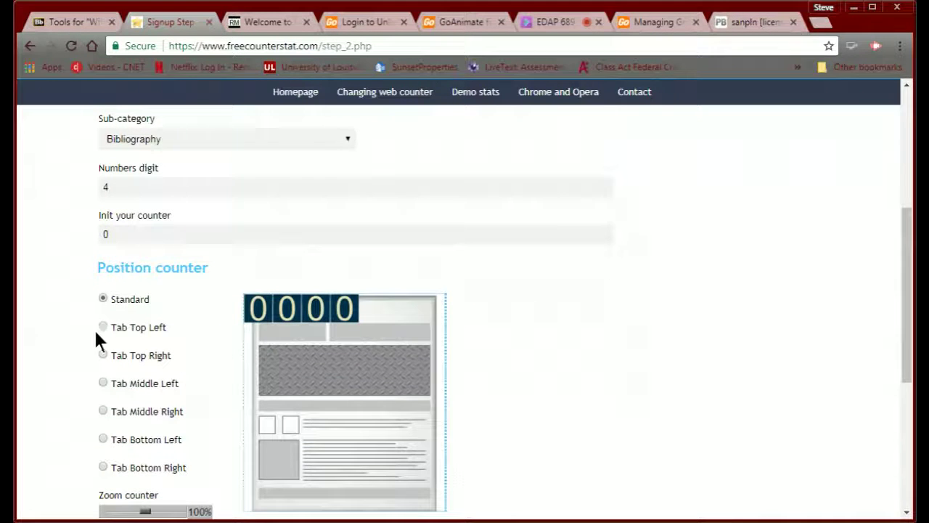
{"action": "scroll", "coordinate": [98, 374], "scroll_direction": "down", "scroll_amount": 2}
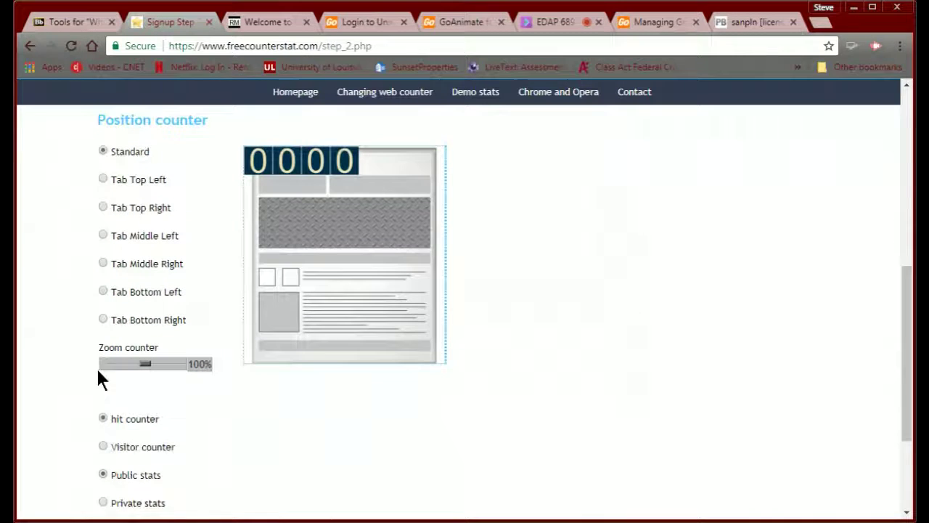
{"action": "left_click", "coordinate": [103, 291]}
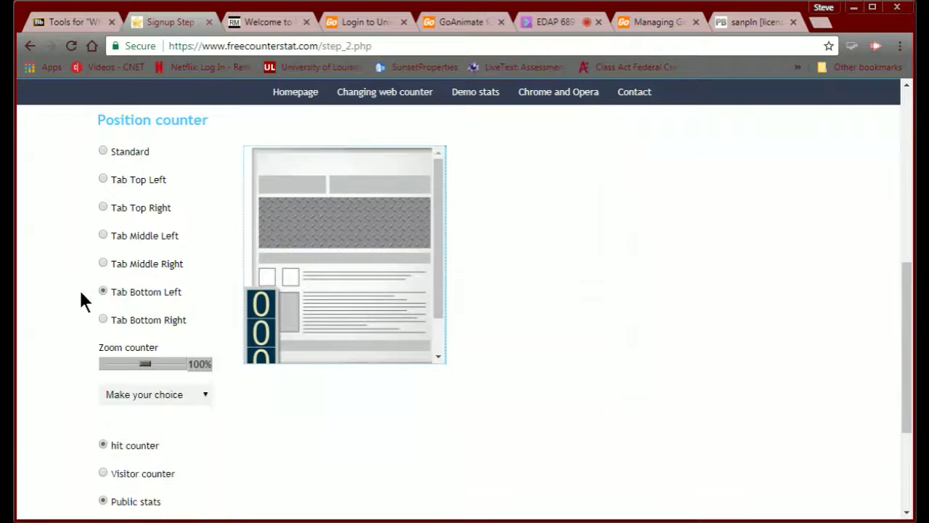
{"action": "scroll", "coordinate": [161, 308], "scroll_direction": "up", "scroll_amount": 1}
{"action": "scroll", "coordinate": [161, 308], "scroll_direction": "down", "scroll_amount": 2}
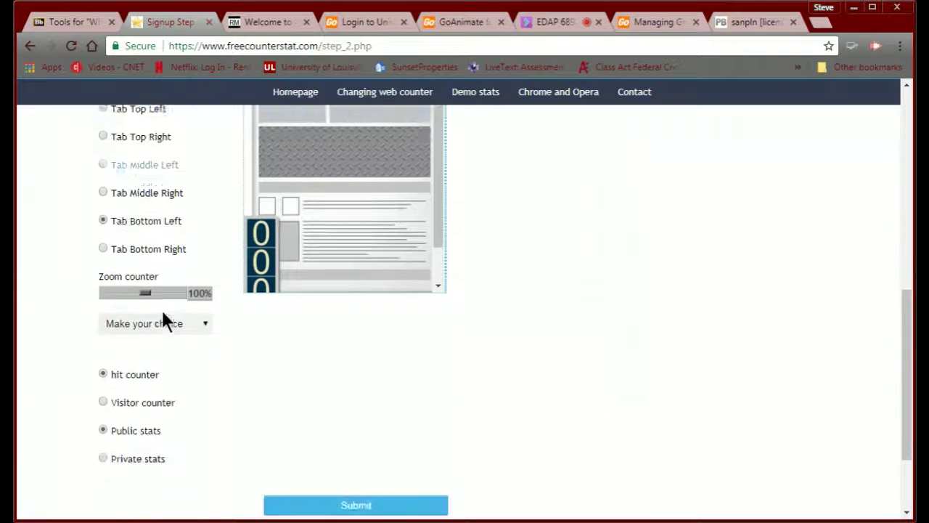
{"action": "scroll", "coordinate": [161, 308], "scroll_direction": "up", "scroll_amount": 1}
{"action": "scroll", "coordinate": [160, 307], "scroll_direction": "up", "scroll_amount": 1}
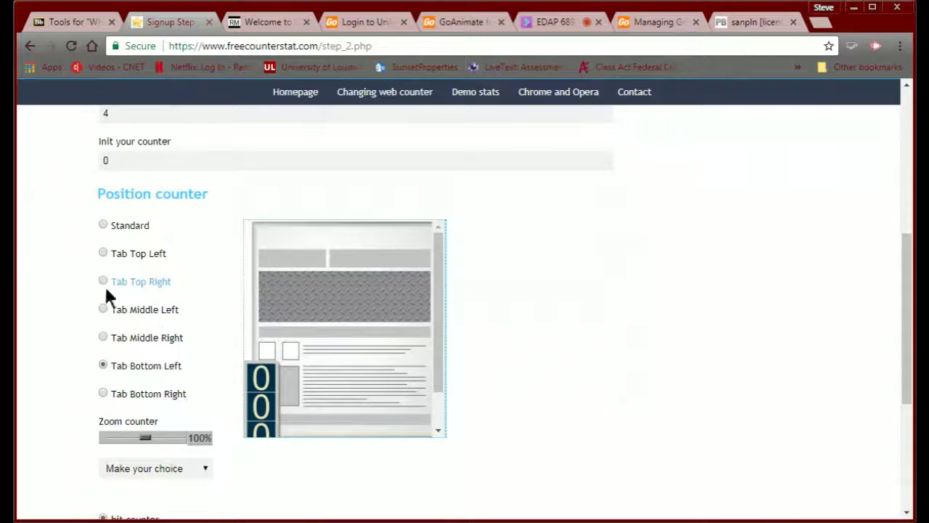
{"action": "left_click", "coordinate": [102, 310]}
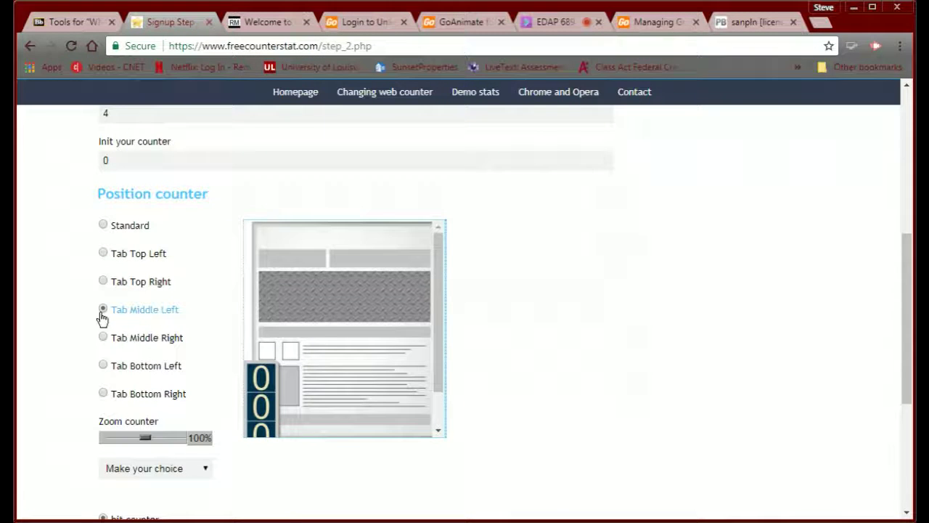
{"action": "left_click", "coordinate": [102, 226]}
{"action": "scroll", "coordinate": [201, 328], "scroll_direction": "down", "scroll_amount": 2}
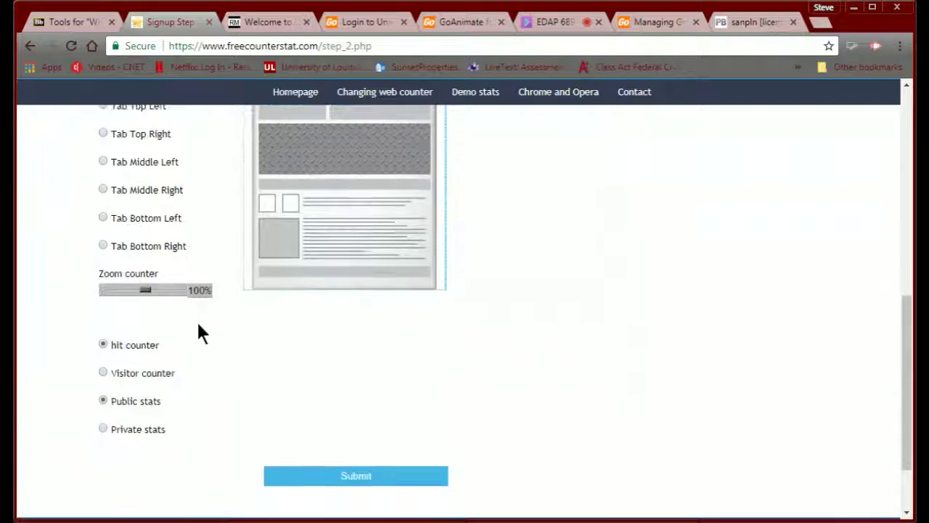
{"action": "scroll", "coordinate": [201, 332], "scroll_direction": "down", "scroll_amount": 1}
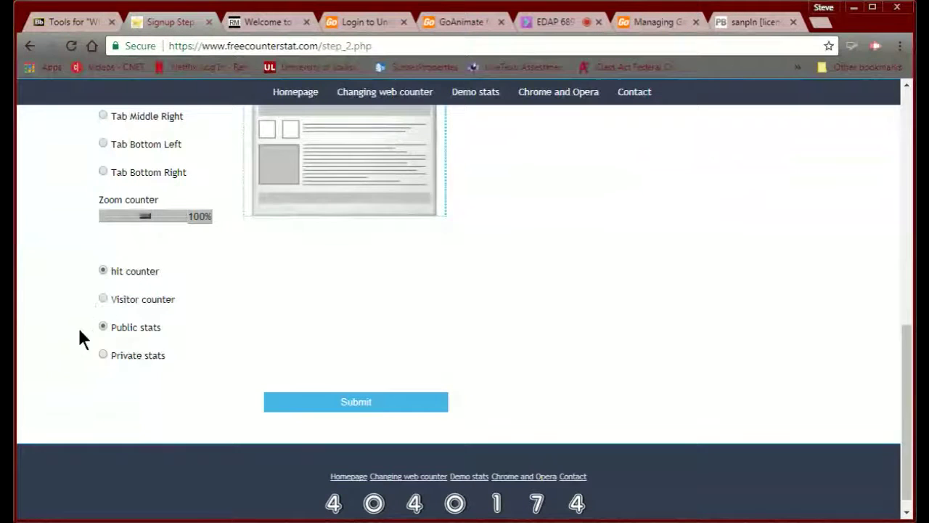
- Submit the counter settings and copy the generated counter code to the clipboard
{"action": "left_click", "coordinate": [325, 404]}
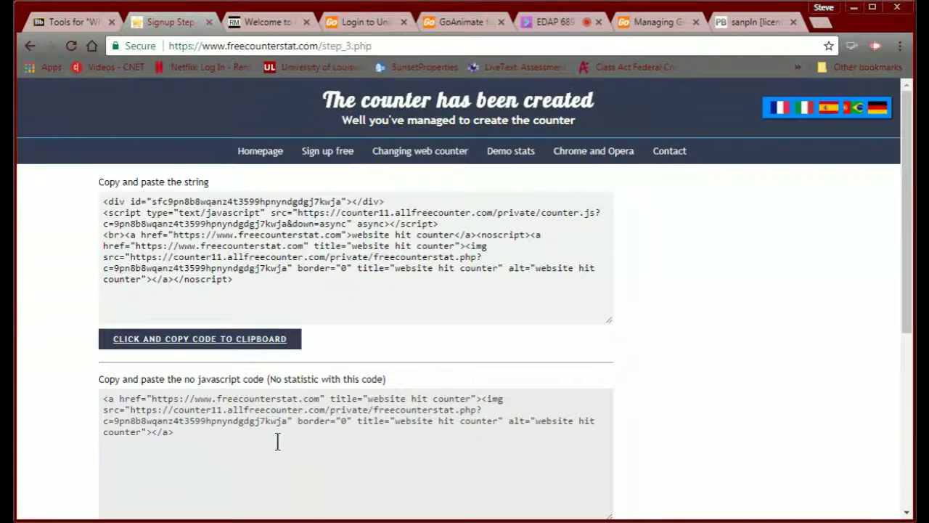
{"action": "left_click", "coordinate": [205, 339]}
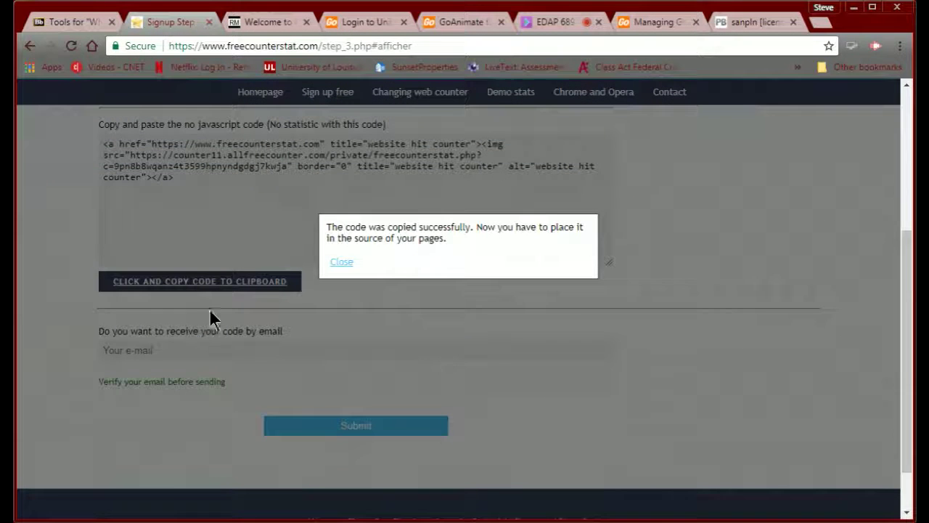
{"action": "left_click", "coordinate": [722, 24]}
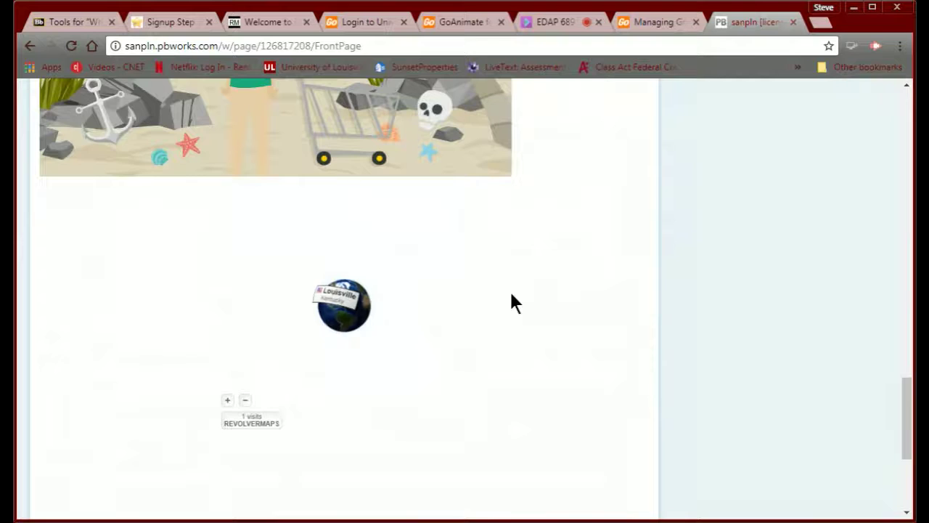
- Edit the FrontPage and add a new HTML/JavaScript block below the existing widgets
{"action": "scroll", "coordinate": [511, 304], "scroll_direction": "up", "scroll_amount": 20}
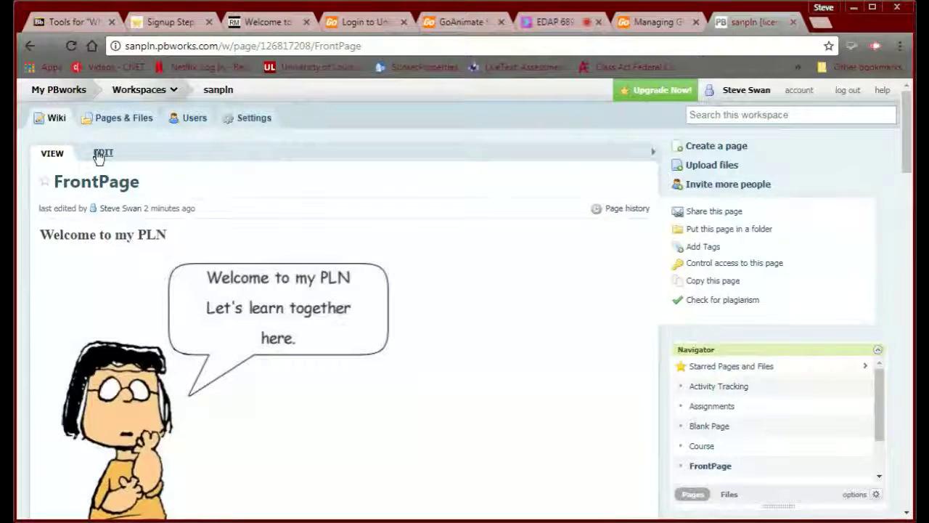
{"action": "left_click", "coordinate": [102, 153]}
{"action": "scroll", "coordinate": [232, 239], "scroll_direction": "down", "scroll_amount": 2}
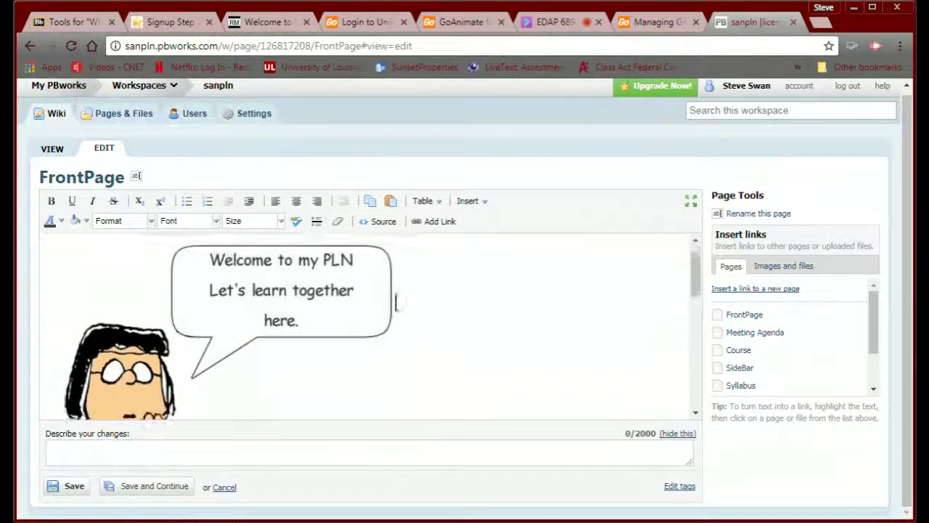
{"action": "scroll", "coordinate": [436, 312], "scroll_direction": "down", "scroll_amount": 6}
{"action": "left_click", "coordinate": [286, 267]}
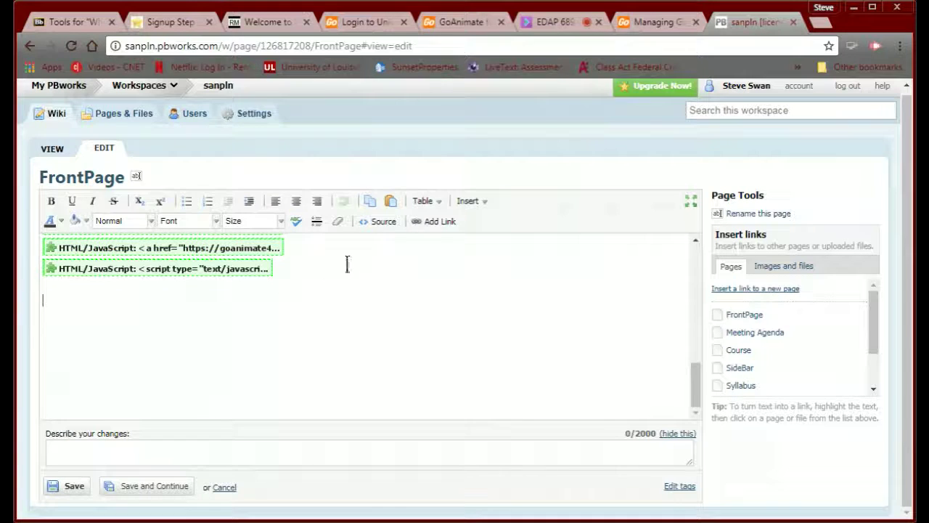
{"action": "left_click", "coordinate": [476, 206]}
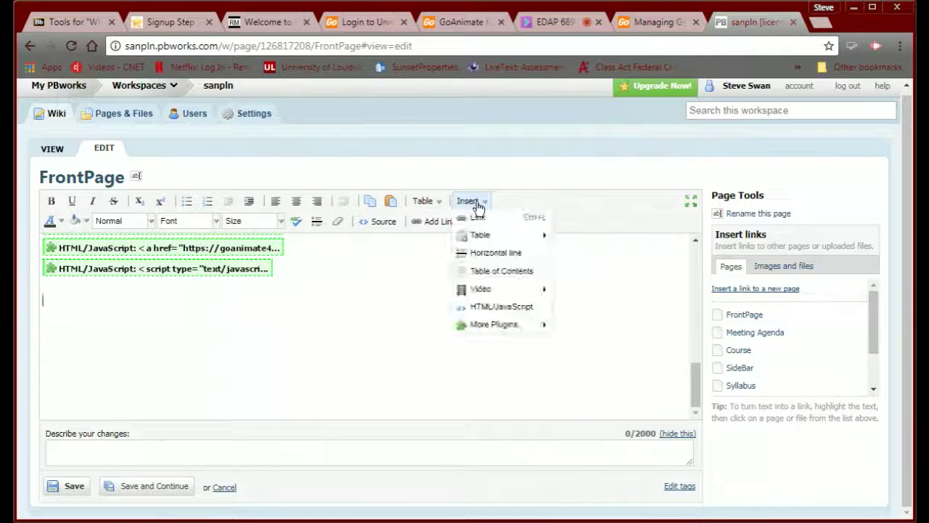
{"action": "left_click", "coordinate": [480, 307]}
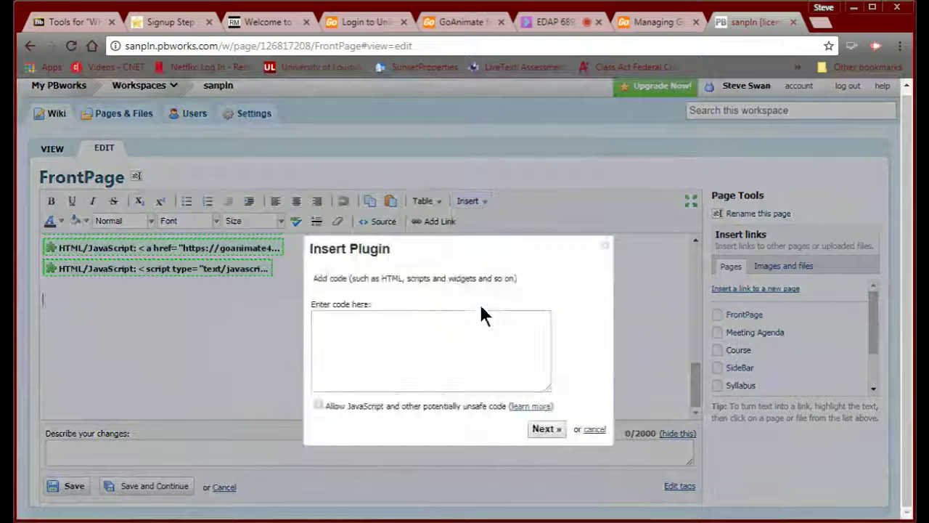
- Paste the hit counter code with JavaScript allowed, insert the plugin and save the page
{"action": "left_click", "coordinate": [360, 323]}
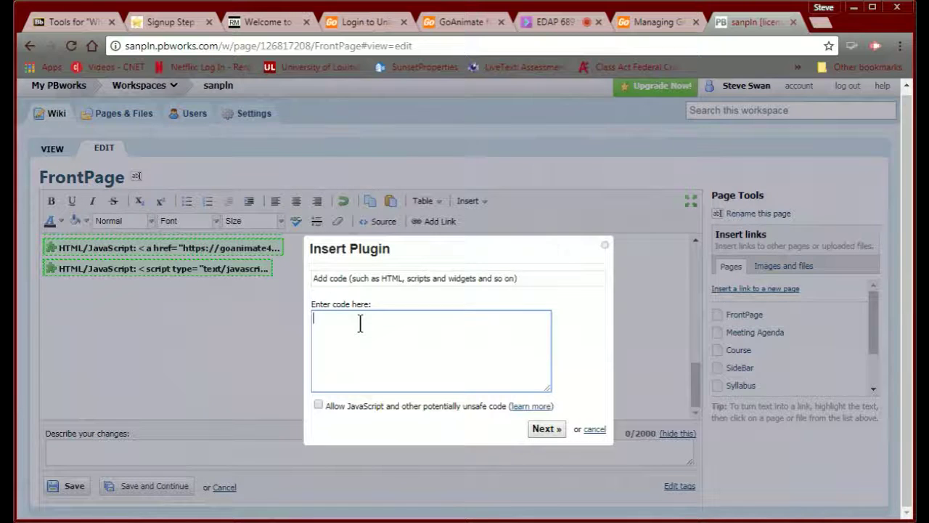
{"action": "key", "text": "ctrl+v"}
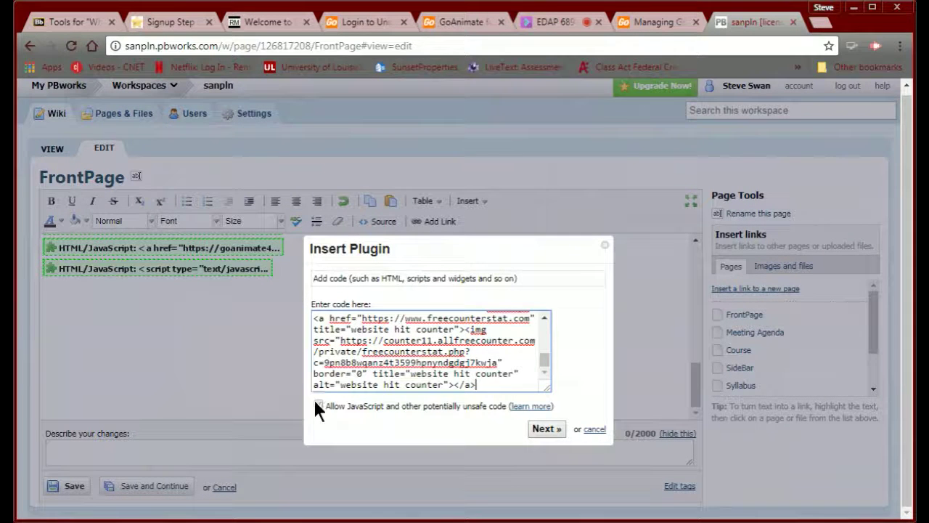
{"action": "left_click", "coordinate": [318, 405]}
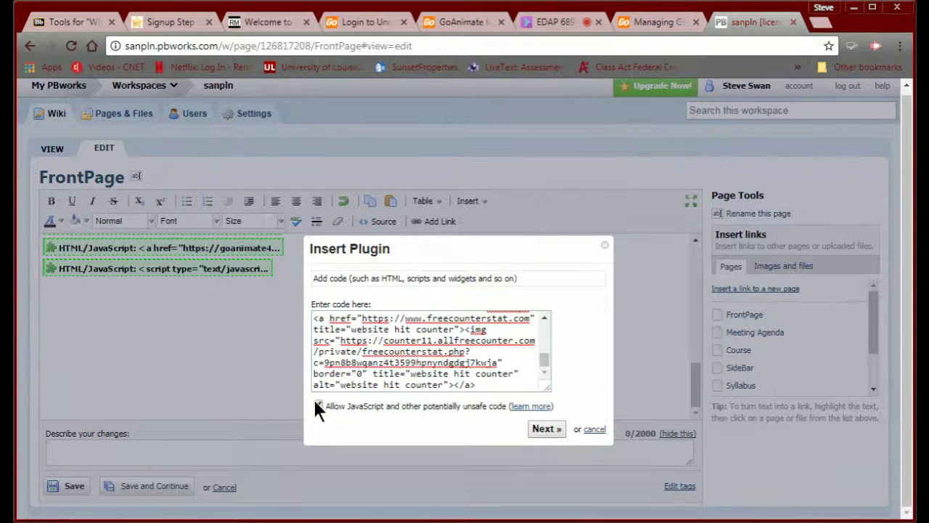
{"action": "left_click", "coordinate": [545, 429]}
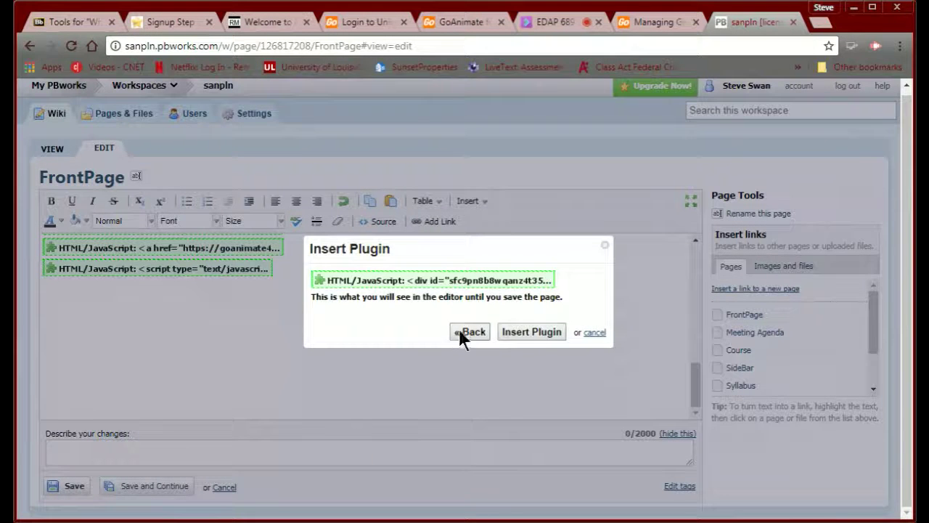
{"action": "left_click", "coordinate": [524, 333]}
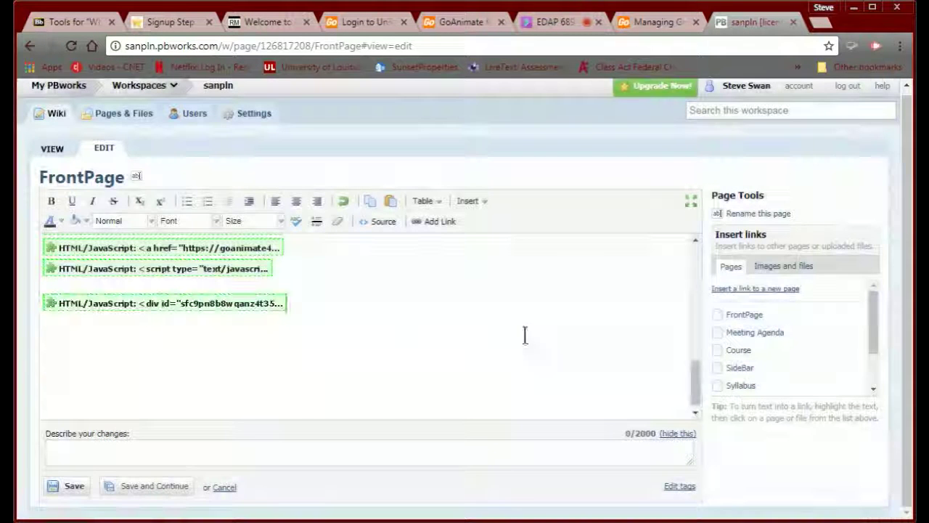
{"action": "left_click", "coordinate": [71, 486]}
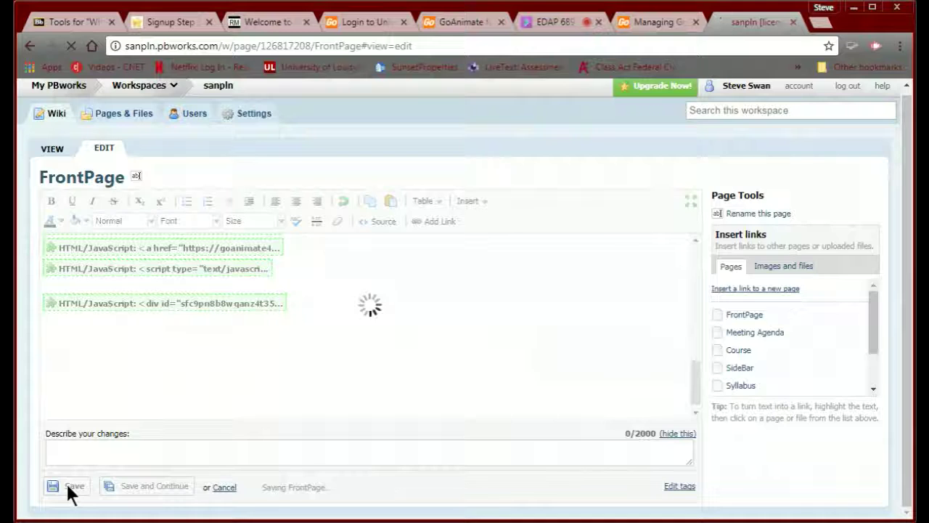
{"action": "scroll", "coordinate": [125, 430], "scroll_direction": "down", "scroll_amount": 20}
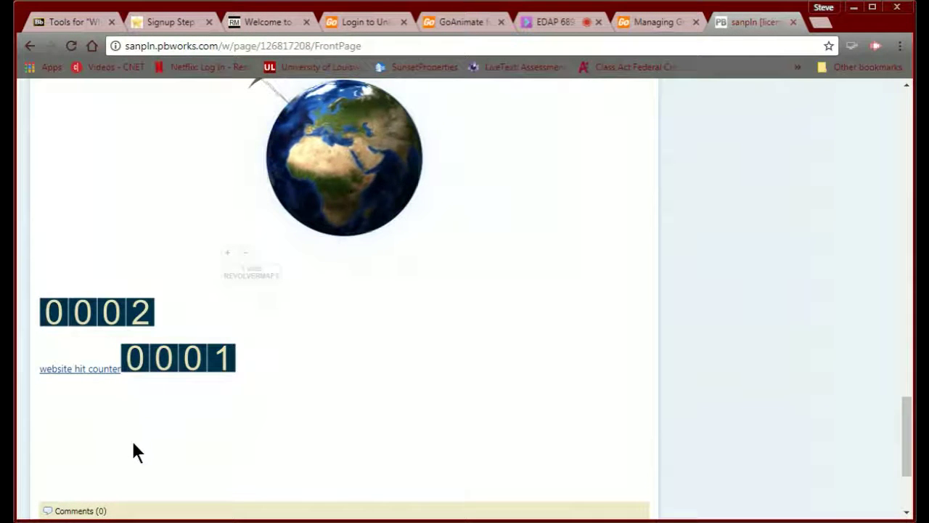
- Check the FrontPage's globe and hit counters, then return to the Blackboard course page
{"action": "scroll", "coordinate": [134, 439], "scroll_direction": "up", "scroll_amount": 5}
{"action": "scroll", "coordinate": [133, 439], "scroll_direction": "up", "scroll_amount": 15}
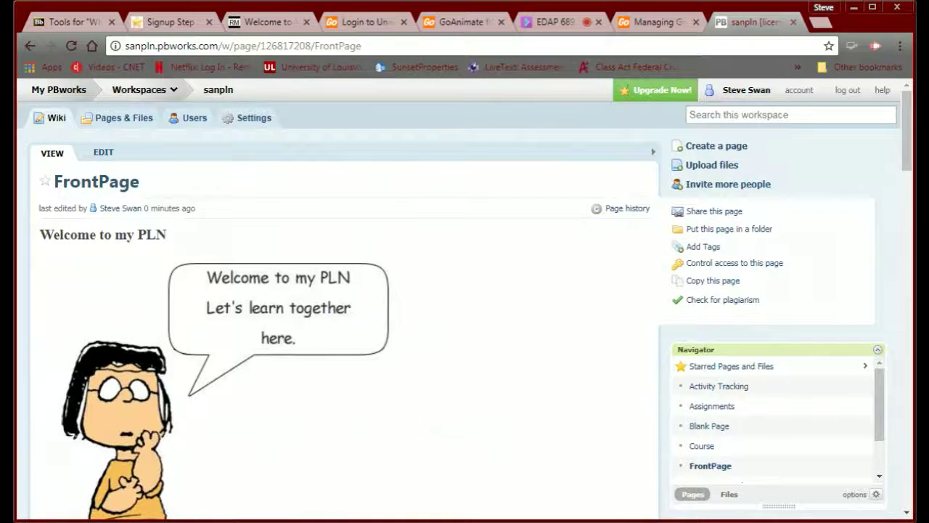
{"action": "left_click", "coordinate": [62, 22]}
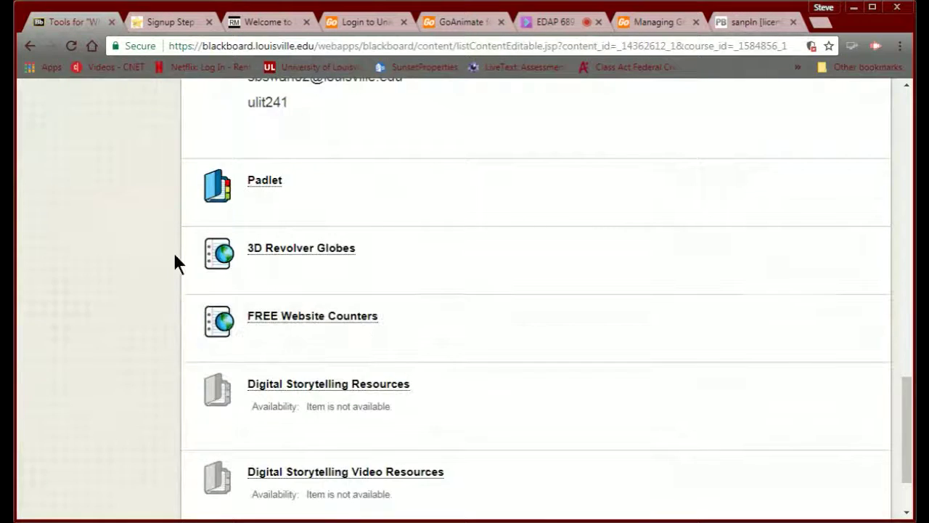
- Go back in Blackboard to the Course Modules list
{"action": "scroll", "coordinate": [175, 255], "scroll_direction": "up", "scroll_amount": 20}
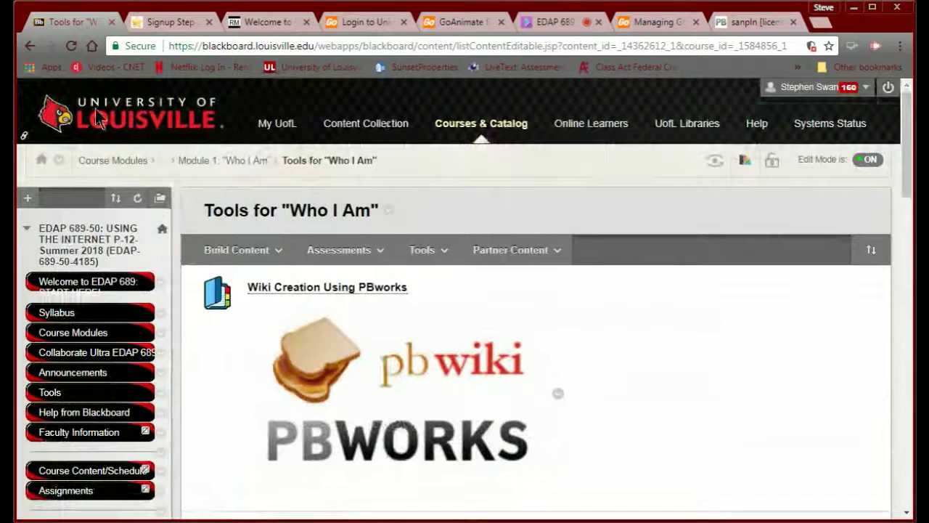
{"action": "left_click", "coordinate": [29, 47]}
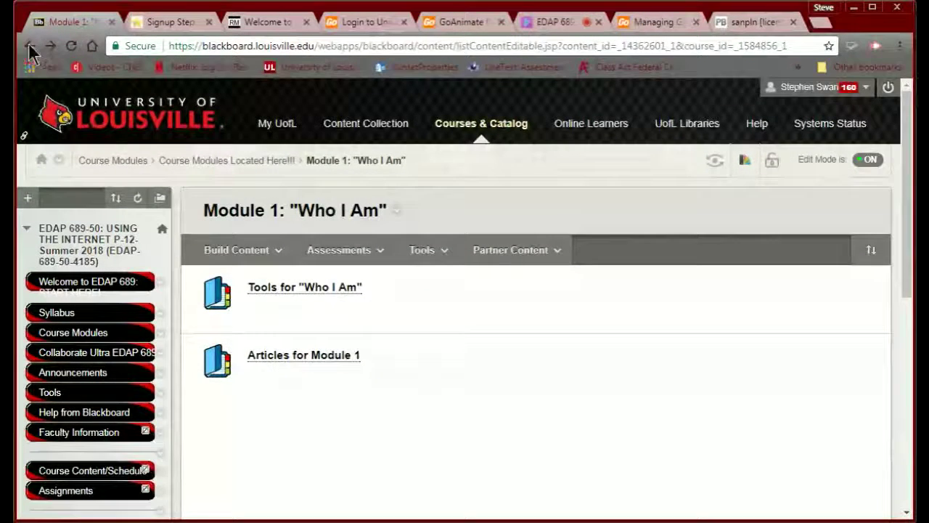
{"action": "left_click", "coordinate": [30, 47]}
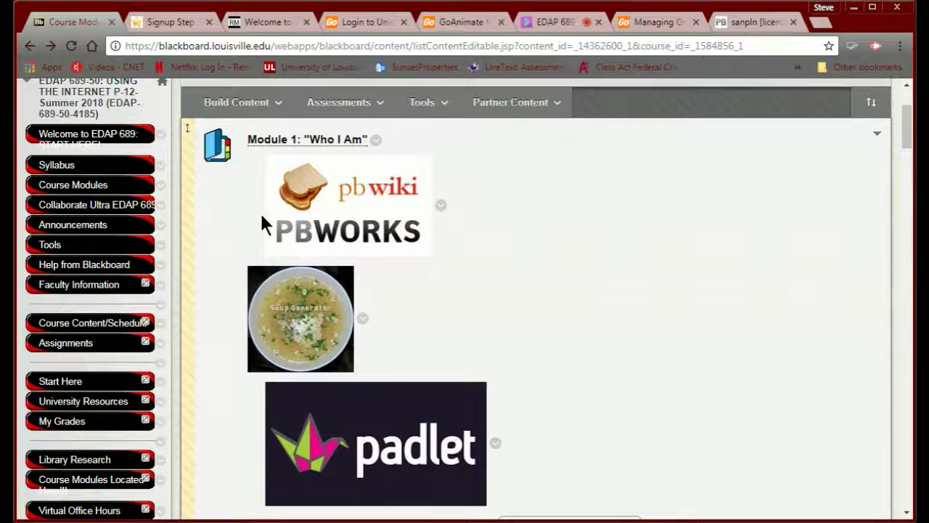
- Open the Module 1 'Who I Am' page, then switch to the PBworks FrontPage
{"action": "scroll", "coordinate": [711, 370], "scroll_direction": "down", "scroll_amount": 2}
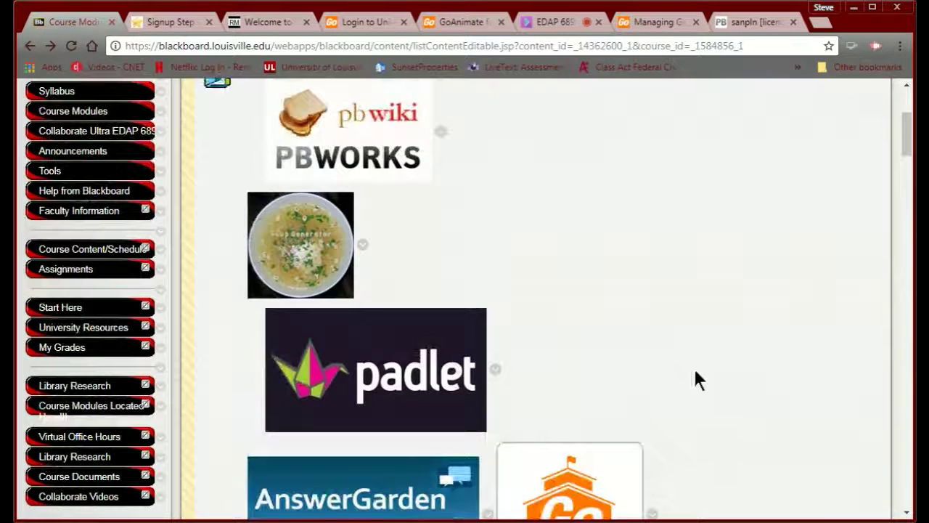
{"action": "scroll", "coordinate": [632, 308], "scroll_direction": "down", "scroll_amount": 5}
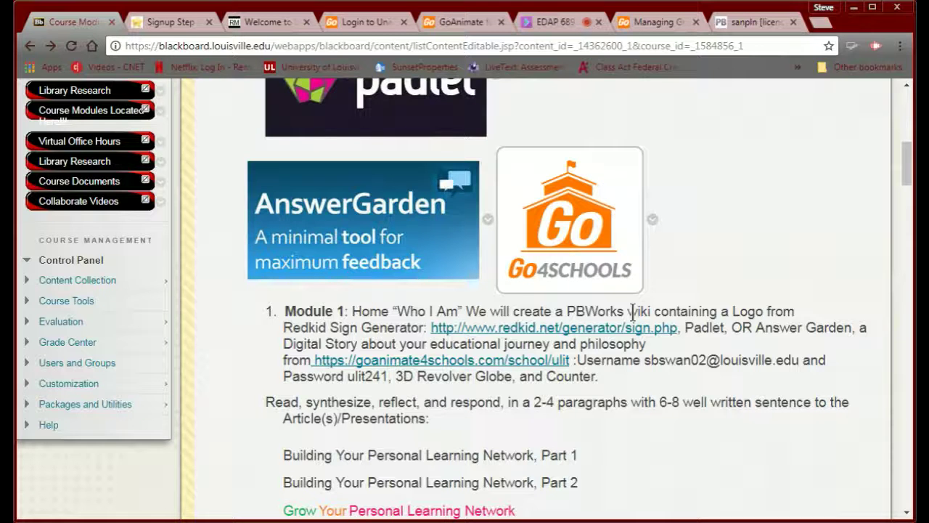
{"action": "scroll", "coordinate": [617, 428], "scroll_direction": "up", "scroll_amount": 5}
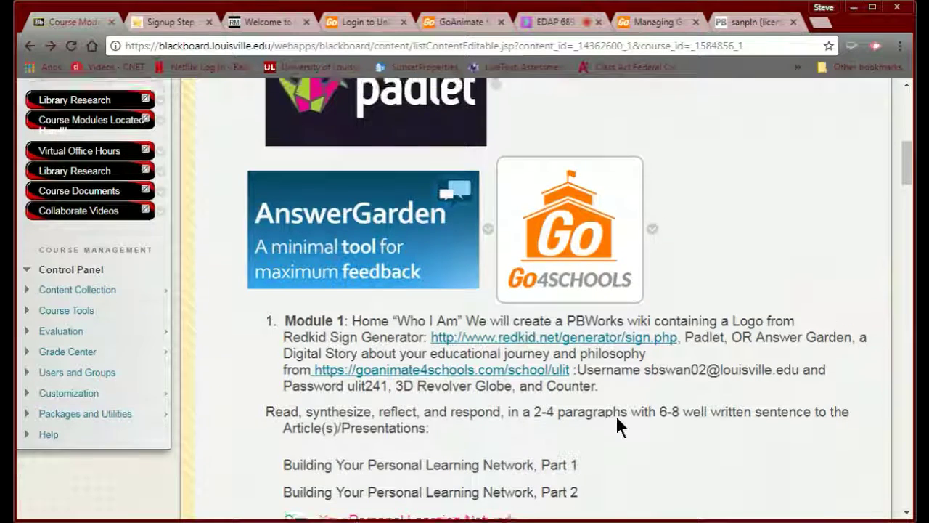
{"action": "left_click", "coordinate": [327, 215]}
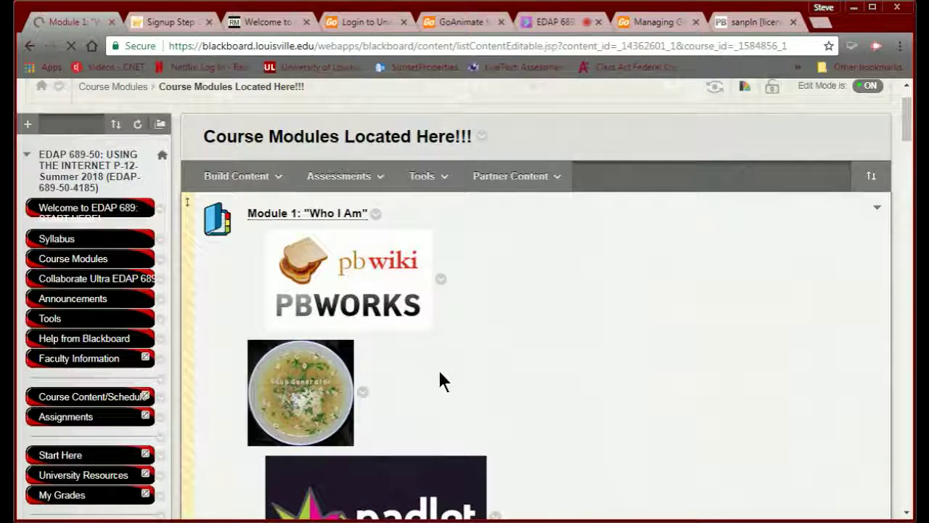
{"action": "scroll", "coordinate": [437, 368], "scroll_direction": "down", "scroll_amount": 3}
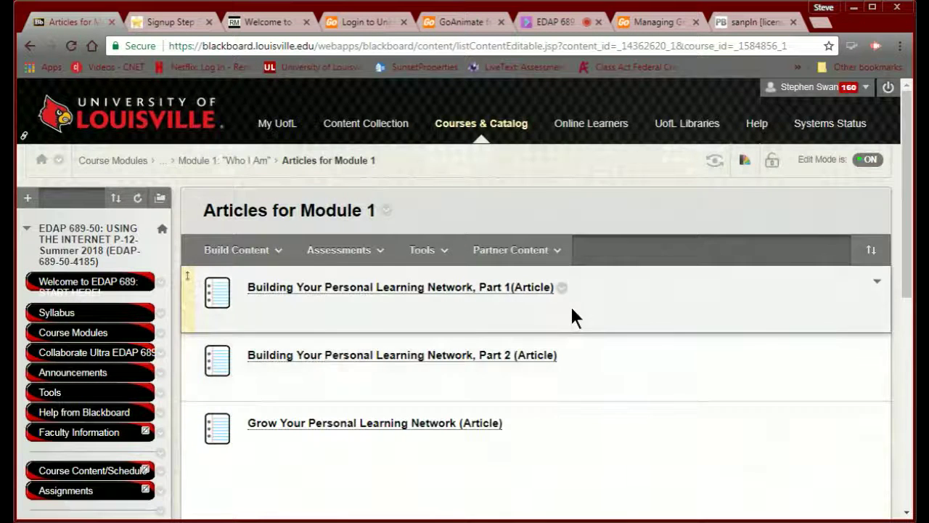
{"action": "left_click", "coordinate": [735, 23]}
- Look over the FrontPage's GoAnimate video, globe and hit counters
{"action": "scroll", "coordinate": [365, 327], "scroll_direction": "down", "scroll_amount": 10}
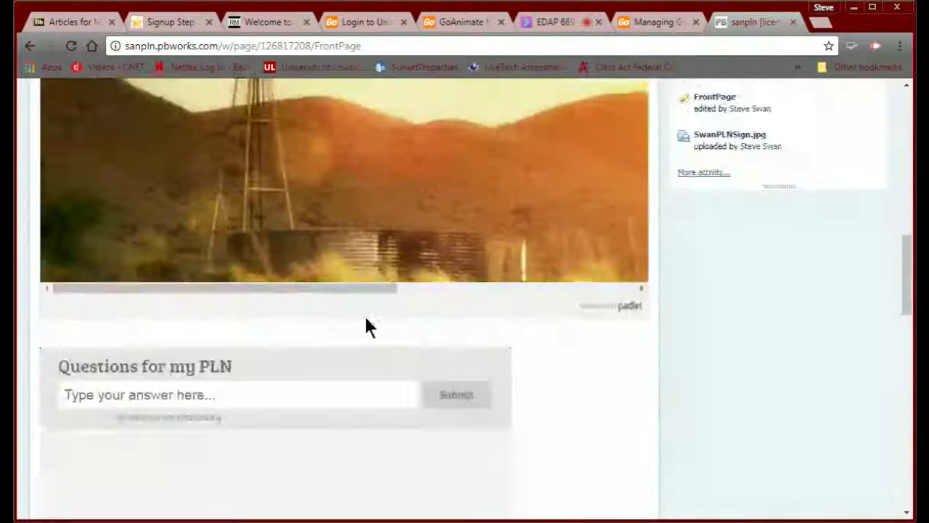
{"action": "scroll", "coordinate": [379, 373], "scroll_direction": "down", "scroll_amount": 5}
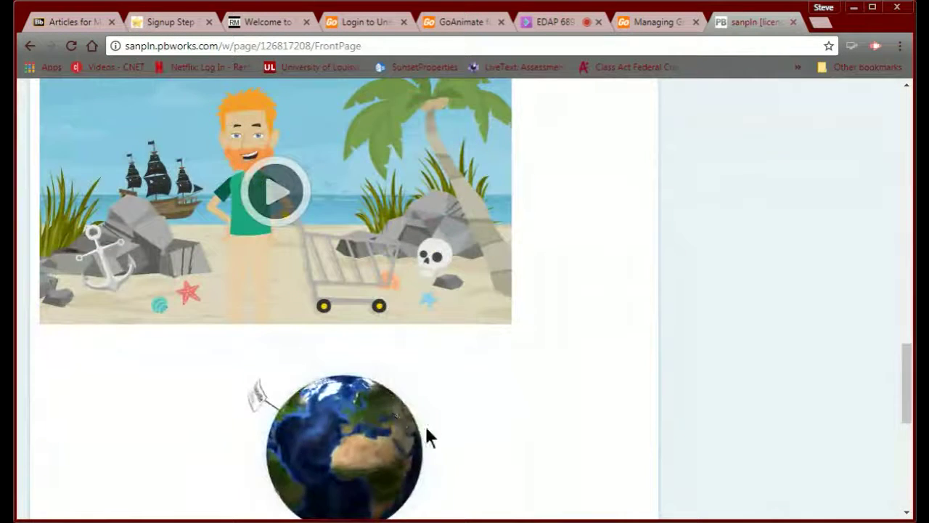
{"action": "scroll", "coordinate": [559, 421], "scroll_direction": "down", "scroll_amount": 8}
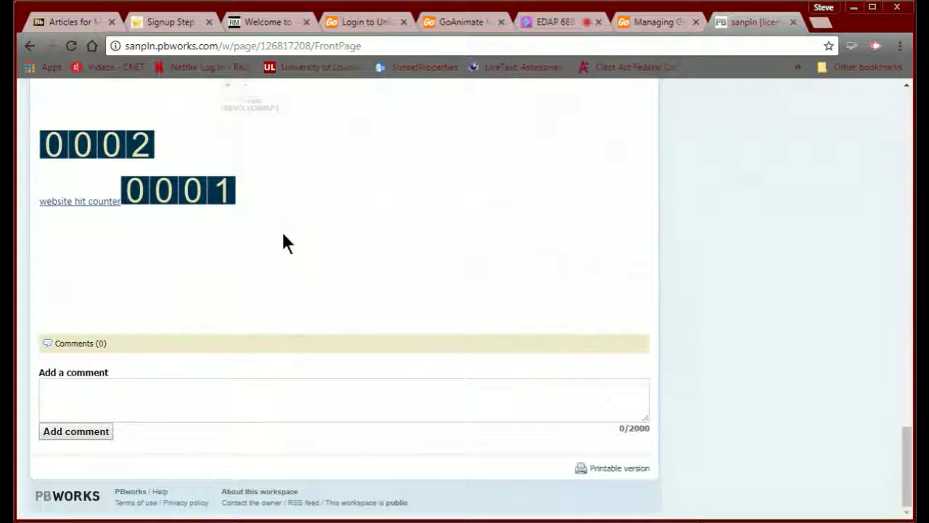
{"action": "scroll", "coordinate": [282, 240], "scroll_direction": "up", "scroll_amount": 20}
{"action": "scroll", "coordinate": [283, 243], "scroll_direction": "up", "scroll_amount": 2}
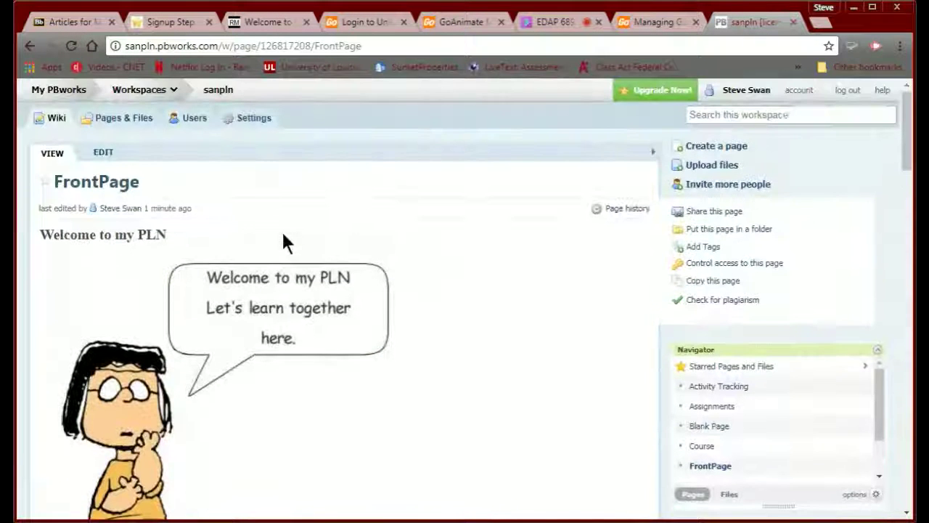
- Open the FrontPage in the editor and review its embedded HTML/JavaScript blocks
{"action": "left_click", "coordinate": [100, 155]}
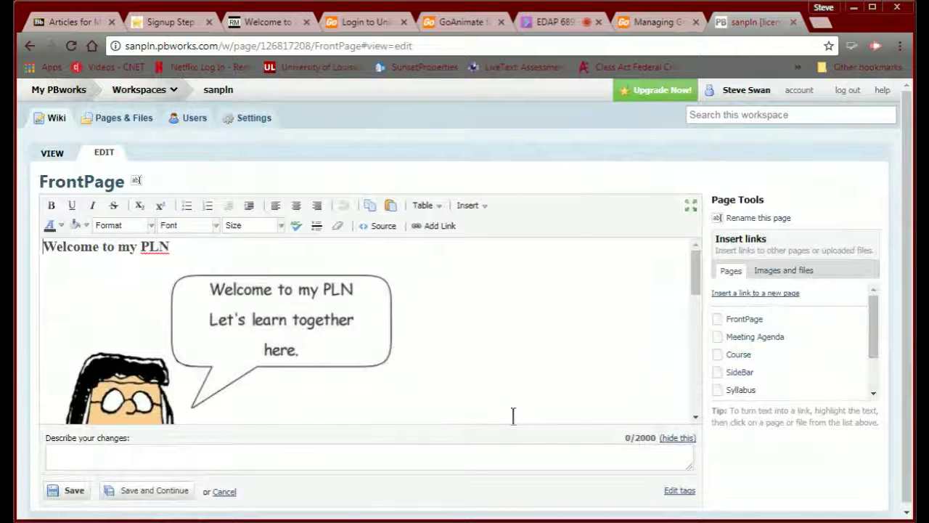
{"action": "scroll", "coordinate": [653, 346], "scroll_direction": "down", "scroll_amount": 5}
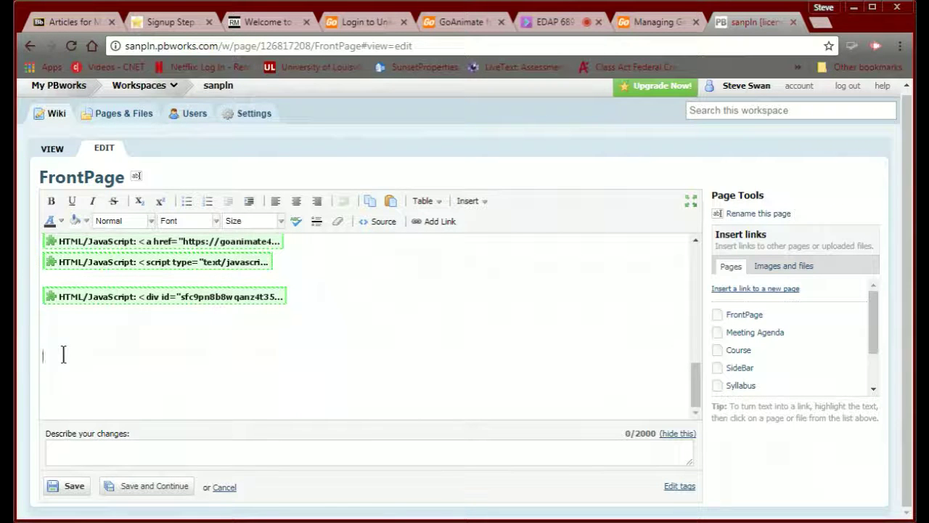
{"action": "scroll", "coordinate": [176, 325], "scroll_direction": "up", "scroll_amount": 6}
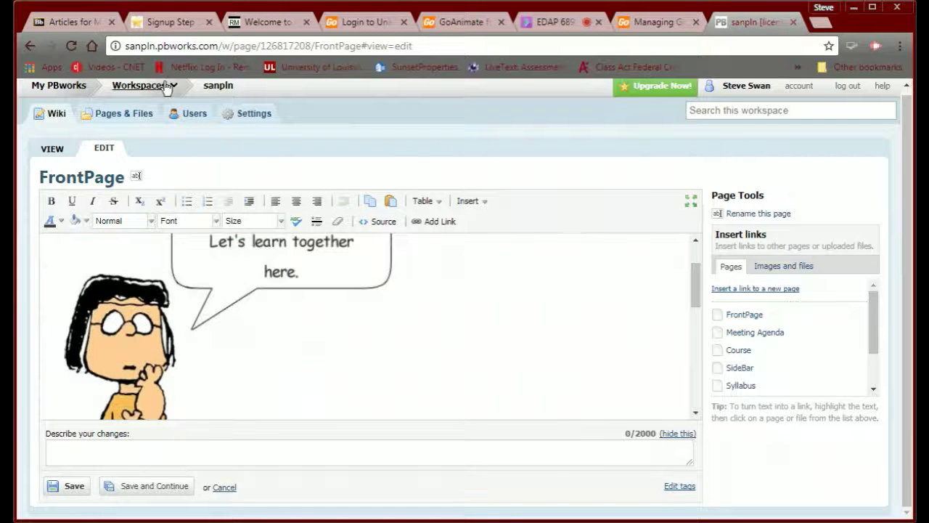
- Create a page named 'Module 1 Article Review' from Pages & Files and open it
{"action": "left_click", "coordinate": [127, 115]}
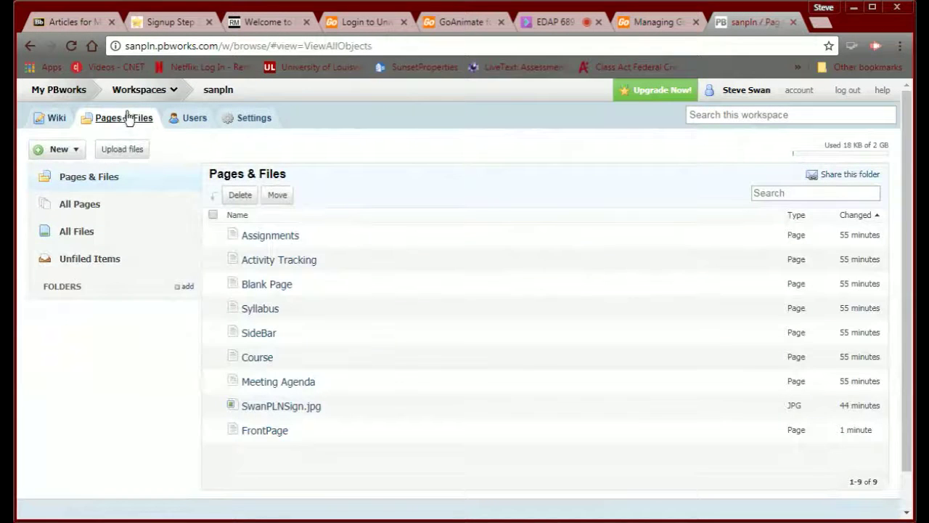
{"action": "left_click", "coordinate": [61, 148]}
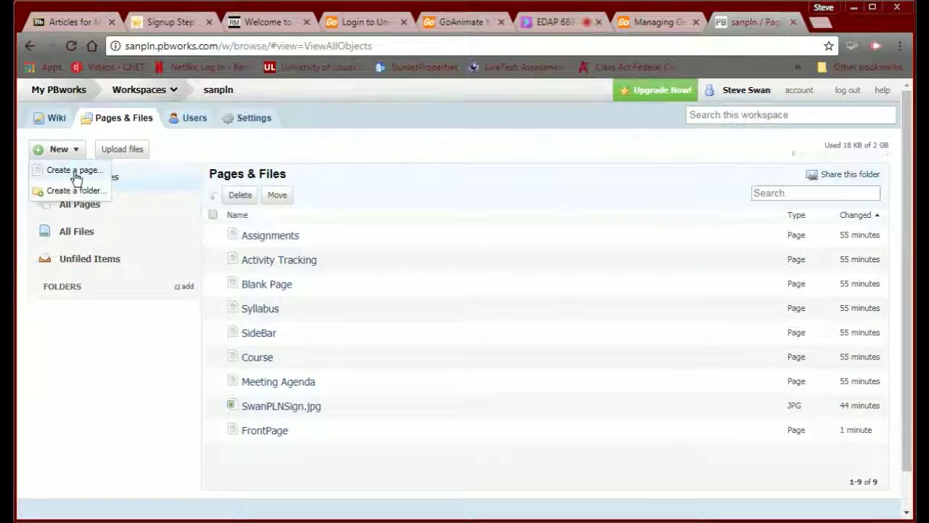
{"action": "left_click", "coordinate": [86, 174]}
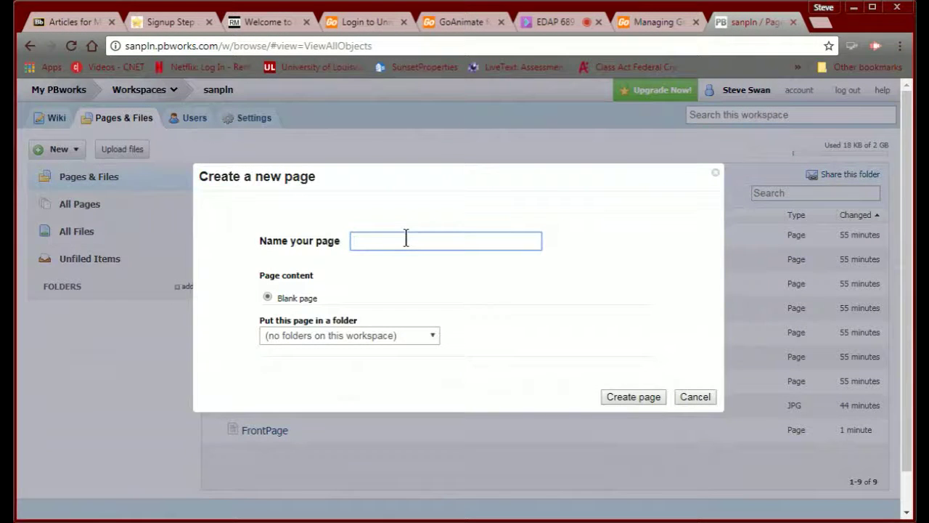
{"action": "type", "text": "Module 1 Article Review"}
{"action": "left_click", "coordinate": [632, 401]}
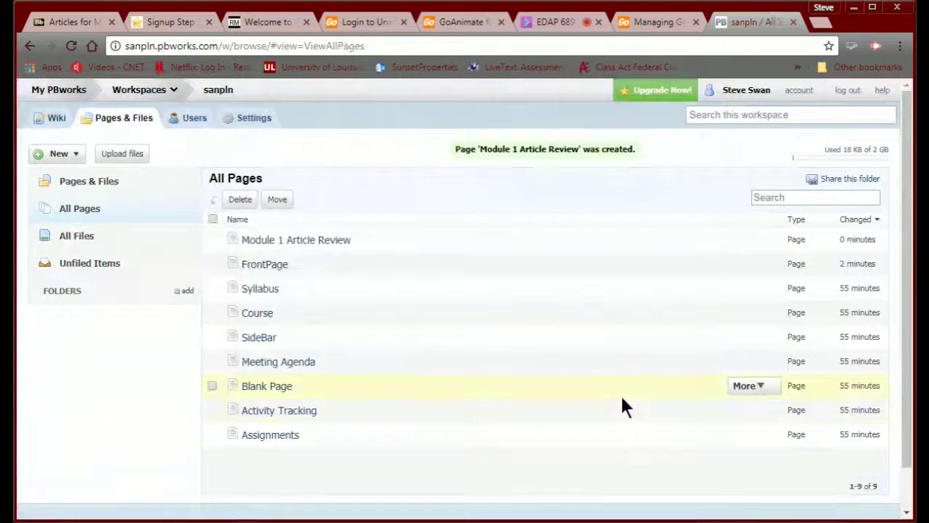
{"action": "left_click", "coordinate": [338, 243]}
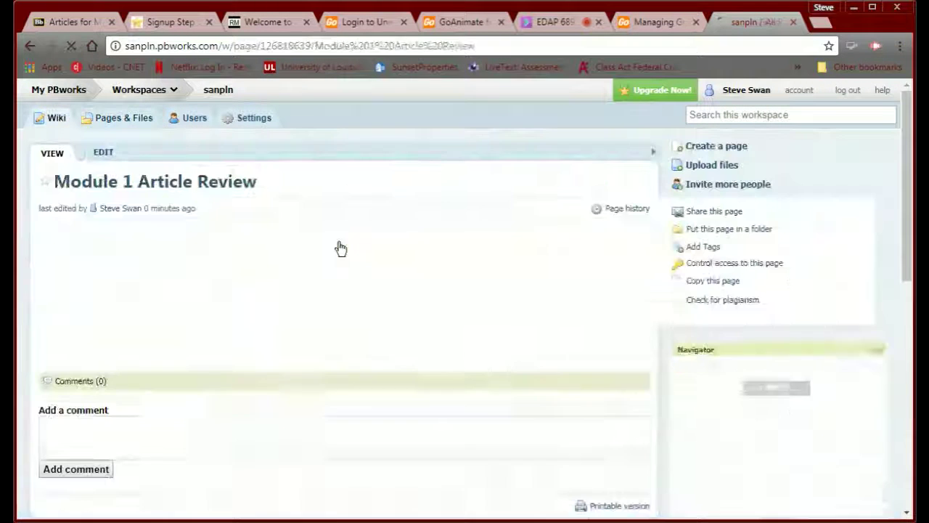
- Edit the Module 1 Article Review page and insert three FrontPage links
{"action": "left_click", "coordinate": [110, 158]}
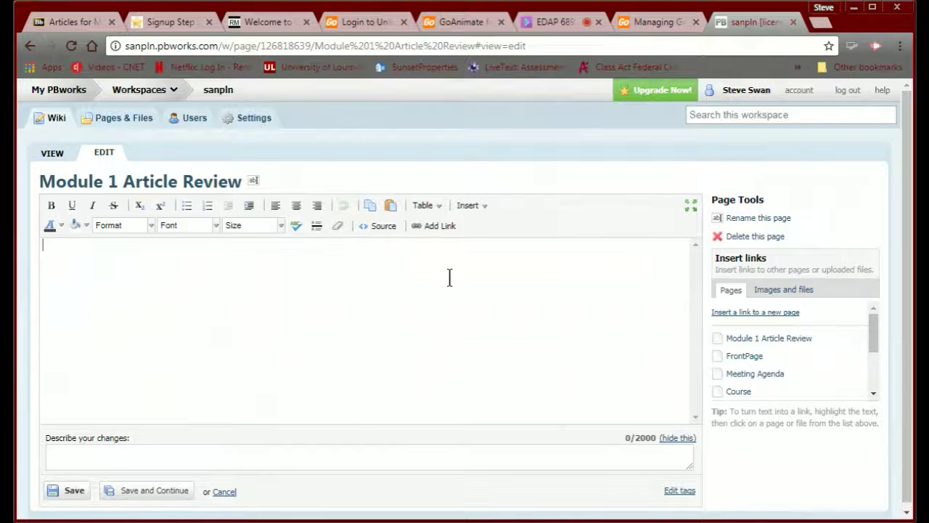
{"action": "left_click", "coordinate": [742, 357]}
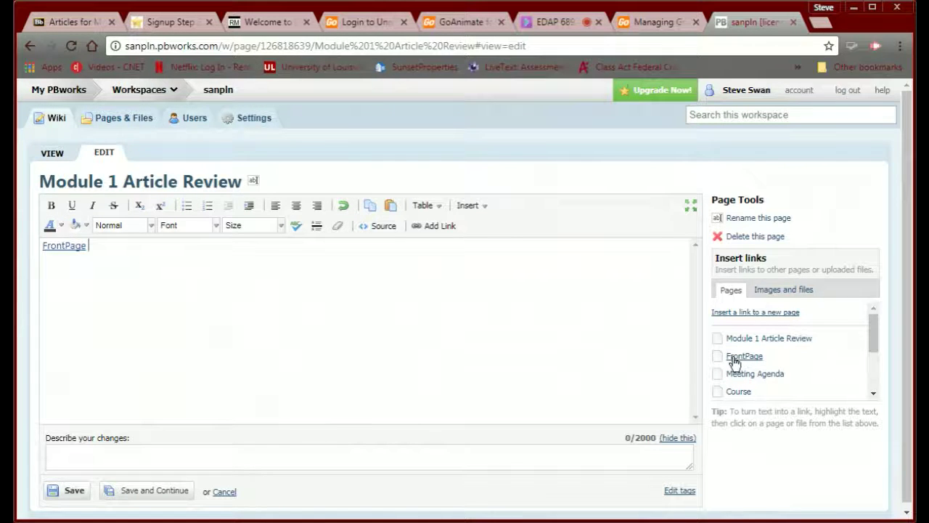
{"action": "left_click", "coordinate": [735, 359]}
{"action": "left_click", "coordinate": [740, 357]}
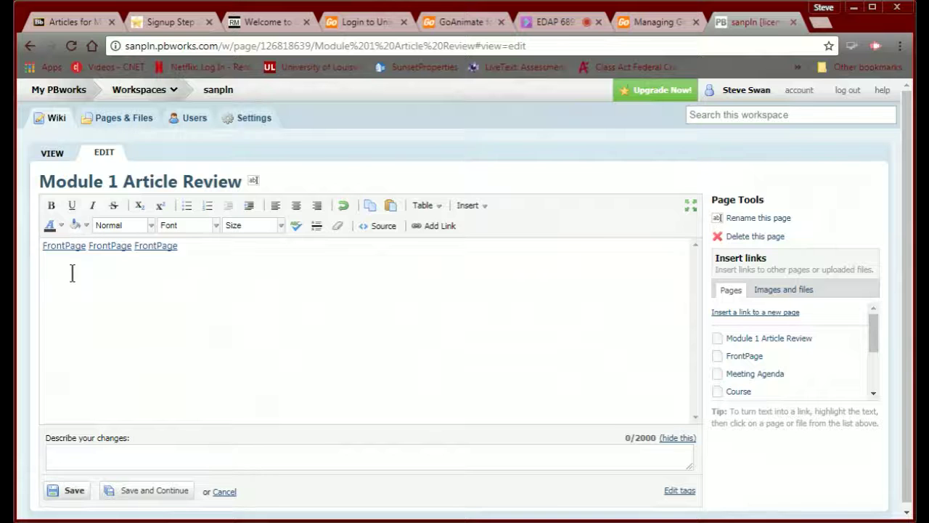
- Replace the FrontPage links with the text 'Module1' and save the page
{"action": "left_click_drag", "start_coordinate": [189, 248], "coordinate": [18, 209]}
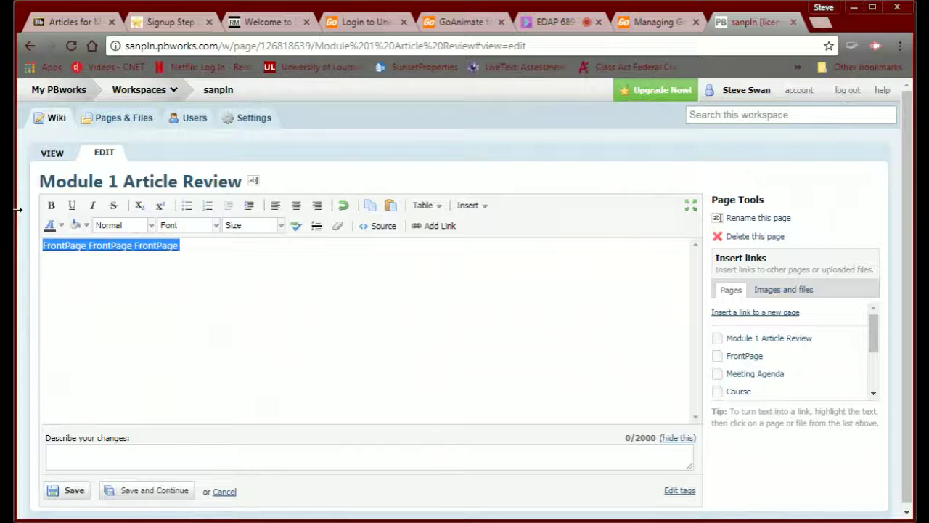
{"action": "key", "text": "Delete"}
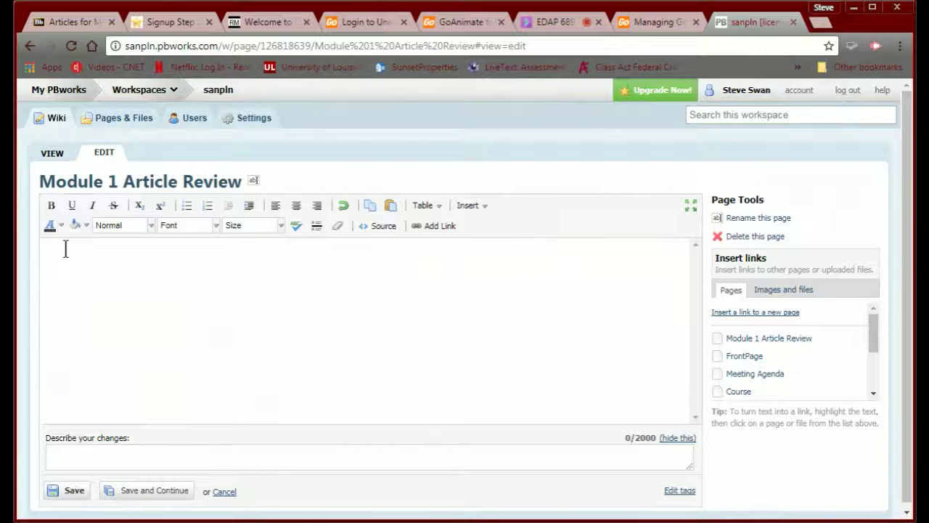
{"action": "type", "text": "Modu"}
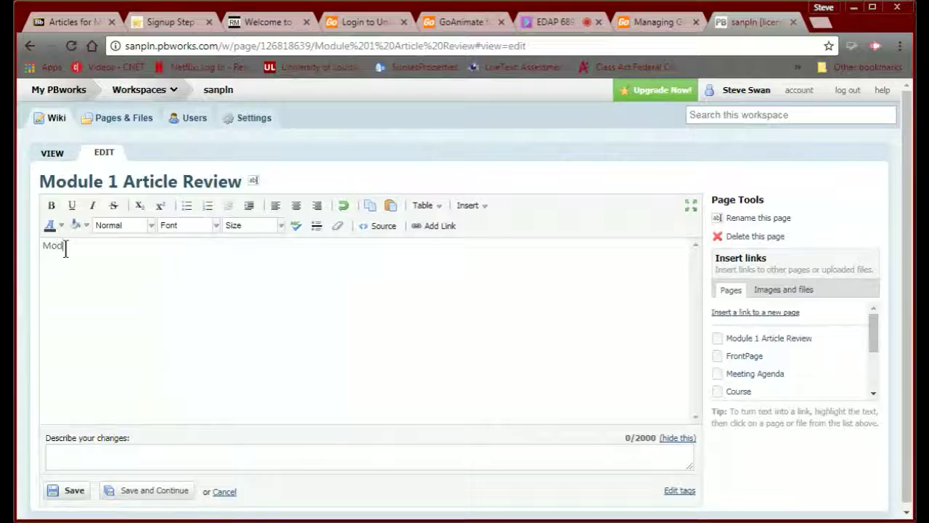
{"action": "type", "text": "le1"}
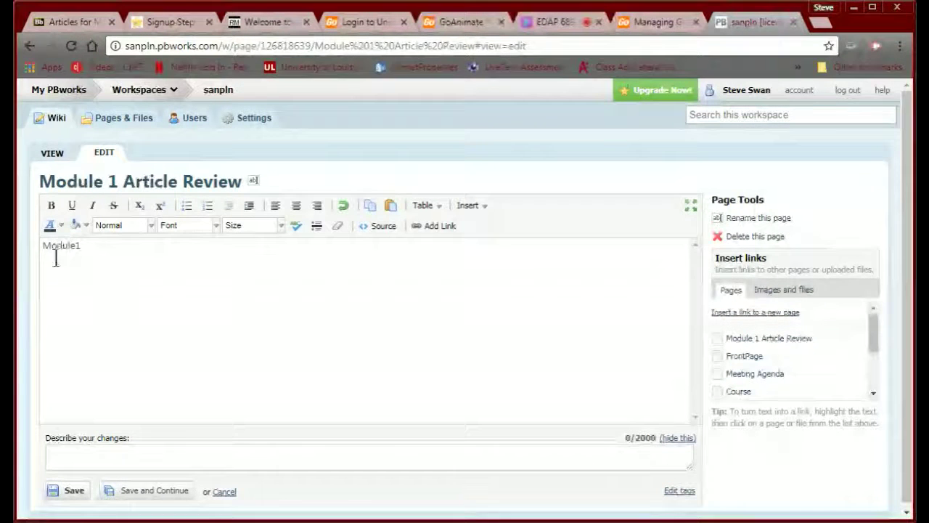
{"action": "left_click", "coordinate": [72, 497]}
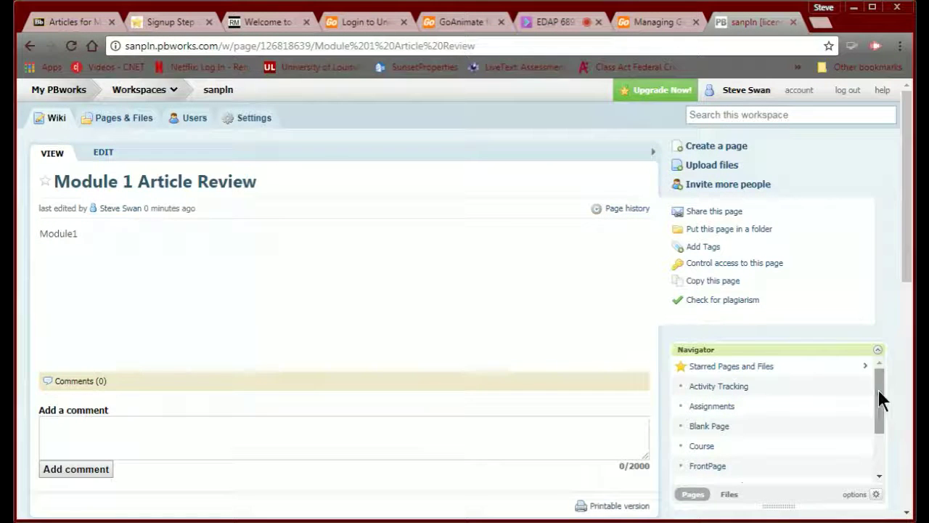
- From the Navigator list, visit FrontPage, Module 1 Article Review, then FrontPage again
{"action": "left_click_drag", "start_coordinate": [876, 388], "coordinate": [876, 437]}
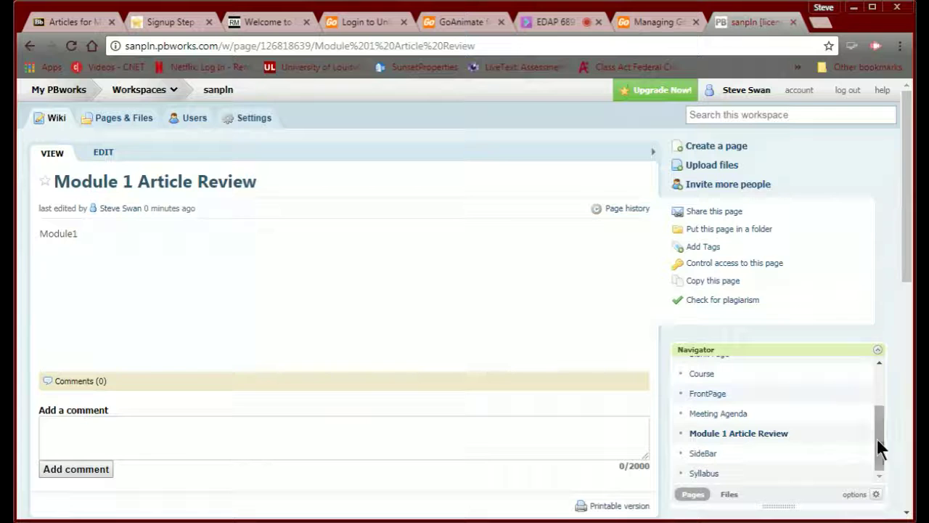
{"action": "left_click", "coordinate": [701, 395]}
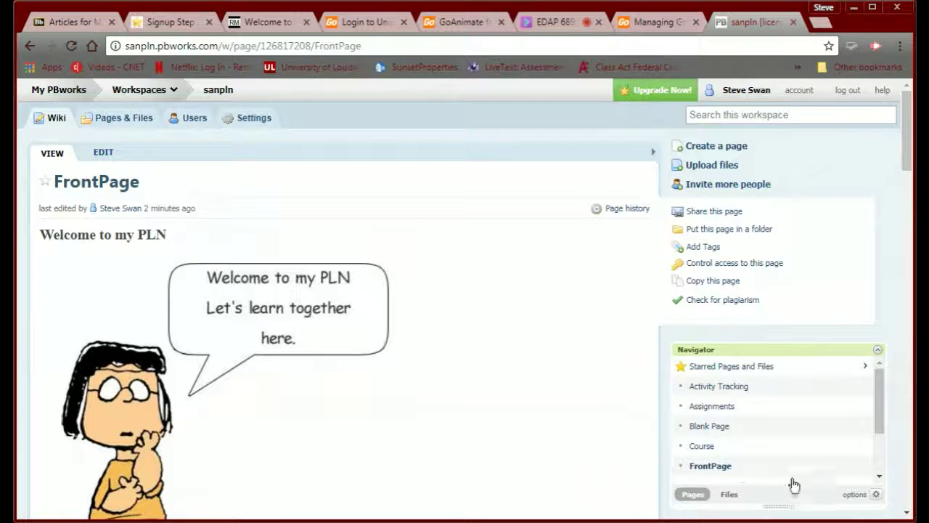
{"action": "left_click_drag", "start_coordinate": [874, 395], "coordinate": [876, 429]}
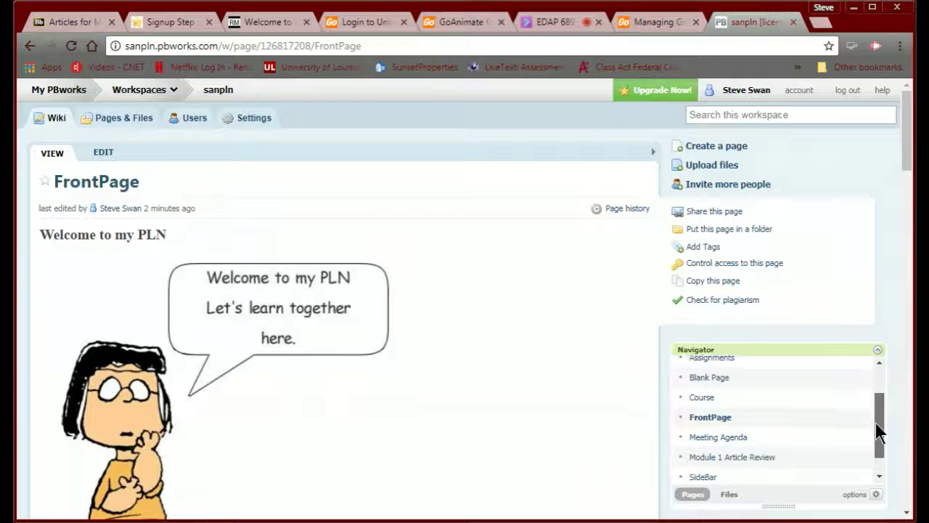
{"action": "left_click", "coordinate": [751, 458]}
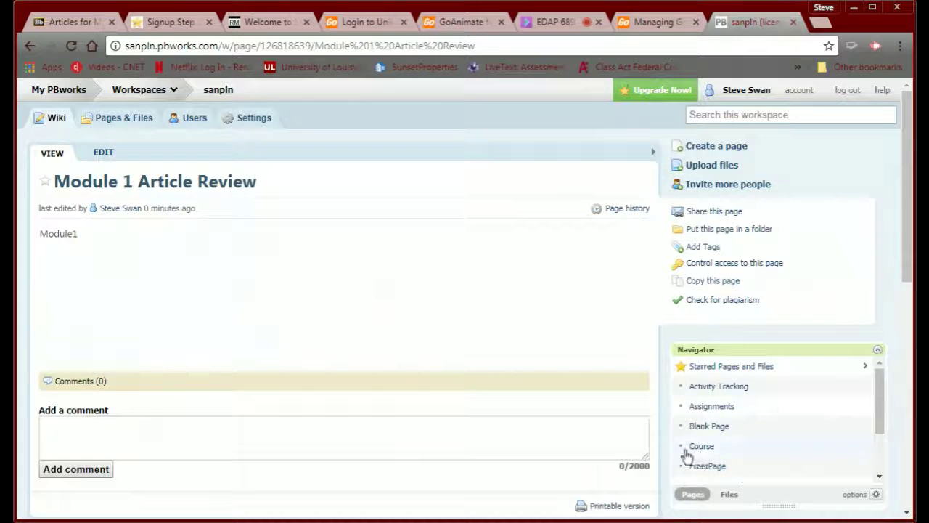
{"action": "left_click", "coordinate": [701, 467]}
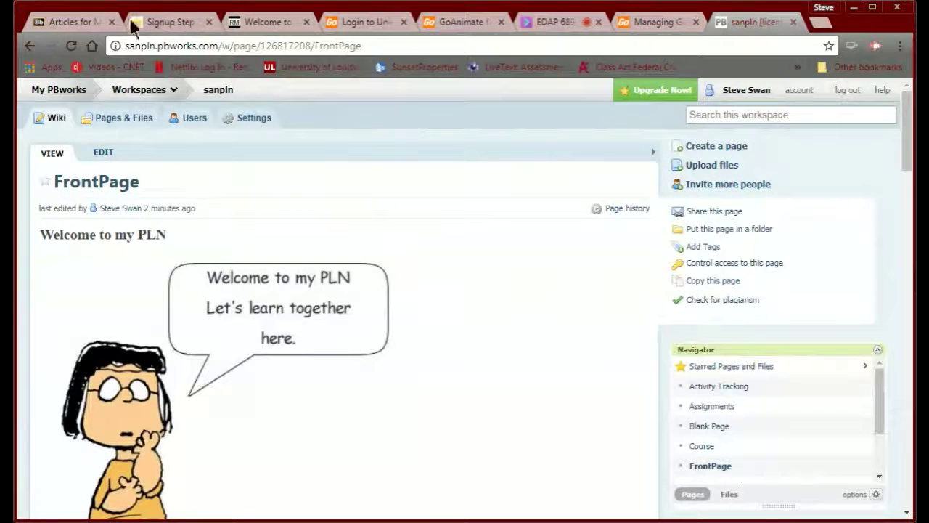
- Close the leftover Managing GoAnimate tab and switch to the EDAP 689 Collaborate session
{"action": "left_click", "coordinate": [69, 22]}
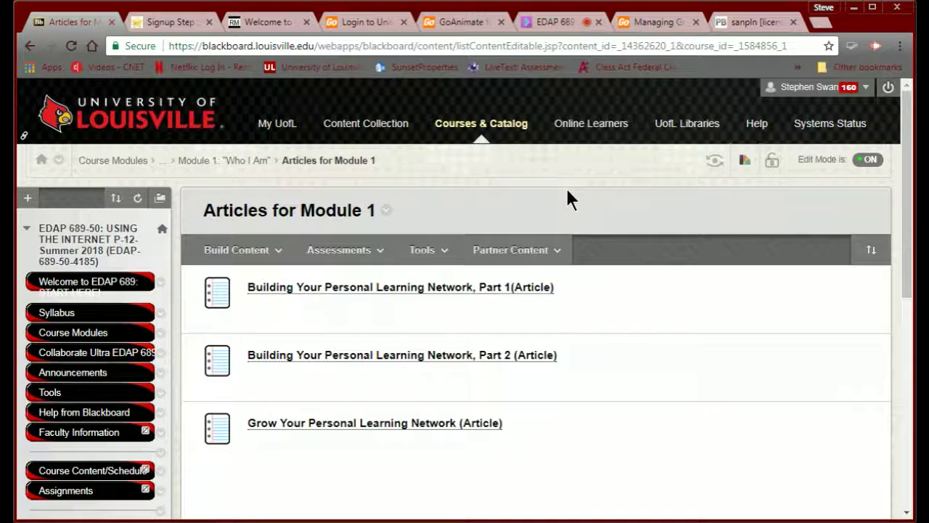
{"action": "left_click", "coordinate": [696, 21]}
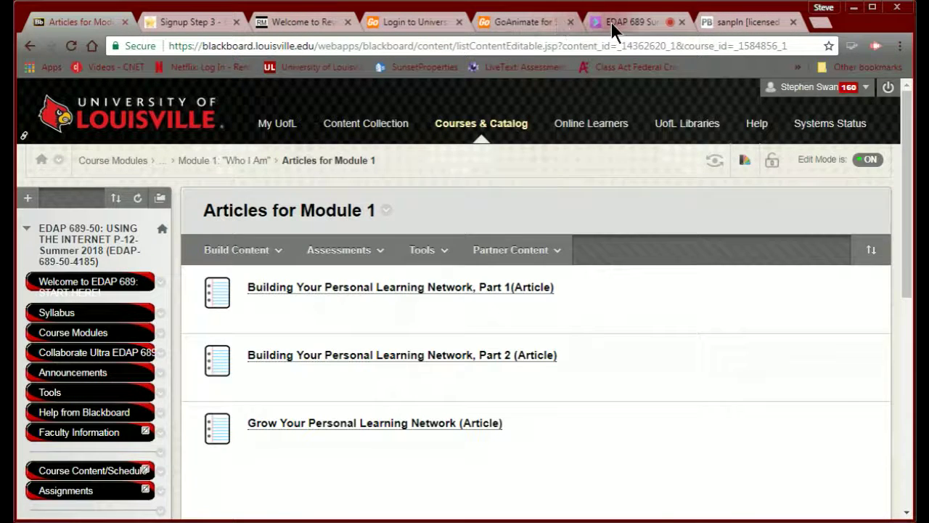
{"action": "left_click", "coordinate": [611, 23]}
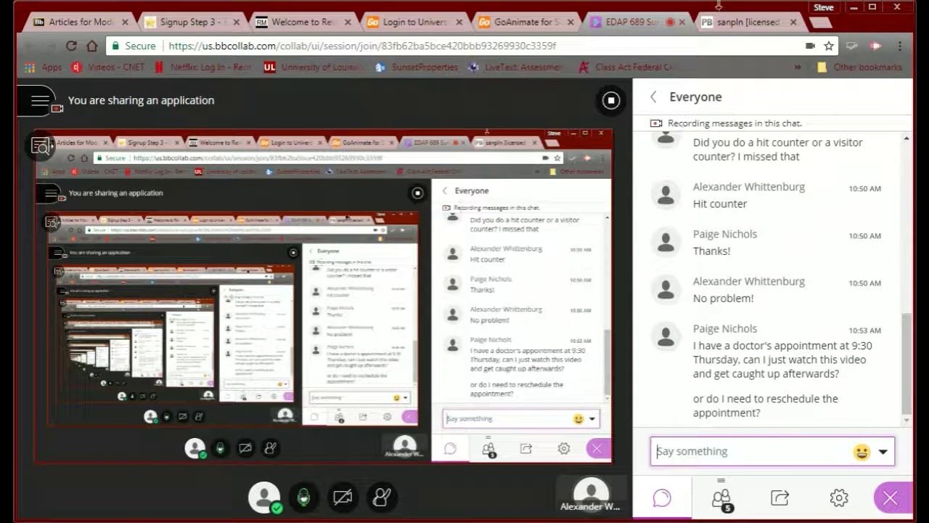
- On the PBworks FrontPage, review the video, globe and counters reading 0006 and 0005
{"action": "left_click", "coordinate": [717, 24]}
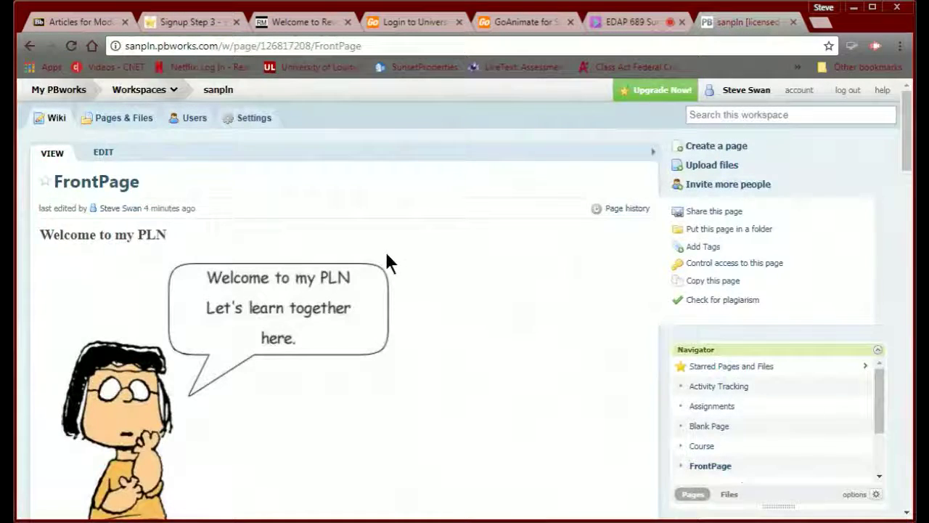
{"action": "scroll", "coordinate": [385, 249], "scroll_direction": "down", "scroll_amount": 2}
{"action": "scroll", "coordinate": [386, 254], "scroll_direction": "down", "scroll_amount": 15}
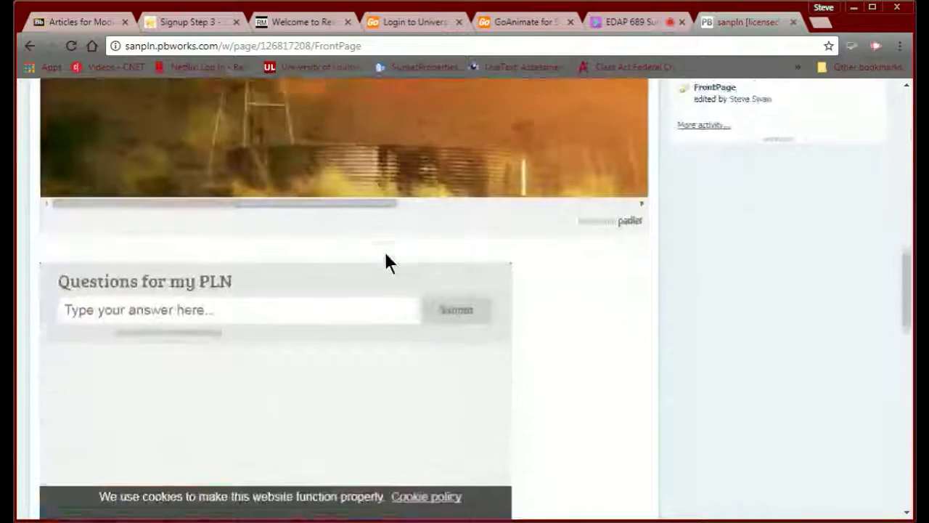
{"action": "scroll", "coordinate": [386, 261], "scroll_direction": "up", "scroll_amount": 10}
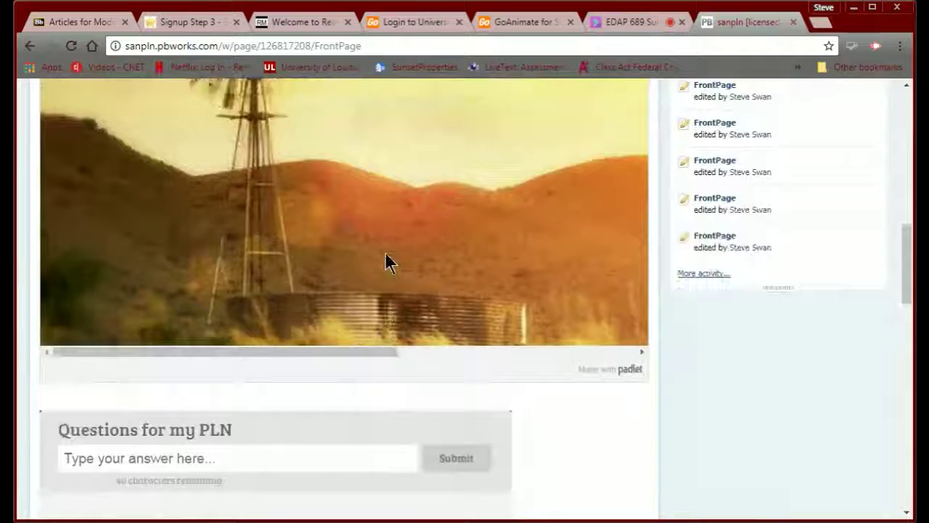
{"action": "scroll", "coordinate": [385, 254], "scroll_direction": "down", "scroll_amount": 4}
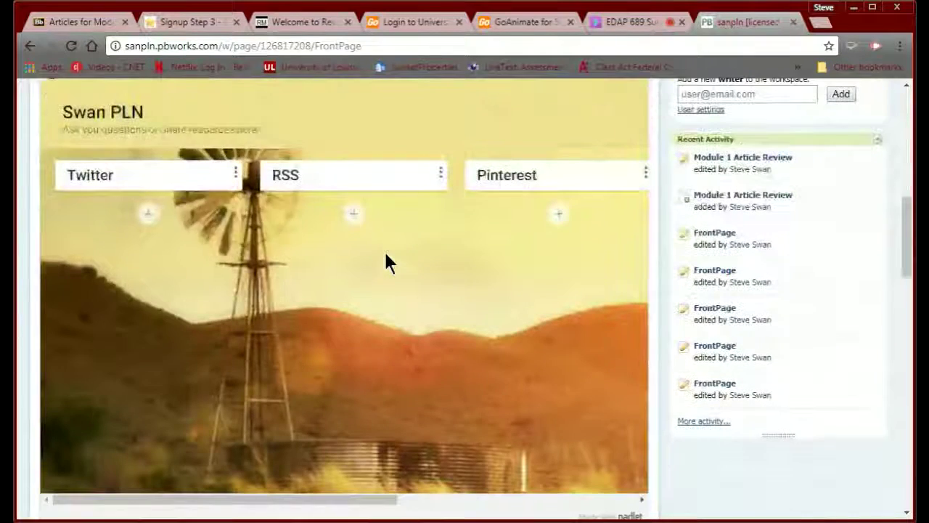
{"action": "scroll", "coordinate": [352, 260], "scroll_direction": "down", "scroll_amount": 5}
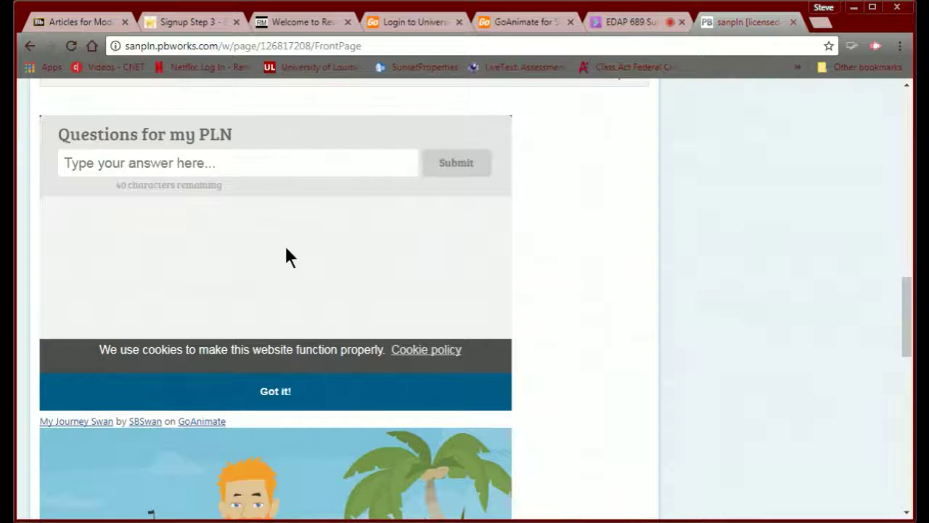
{"action": "scroll", "coordinate": [290, 249], "scroll_direction": "down", "scroll_amount": 4}
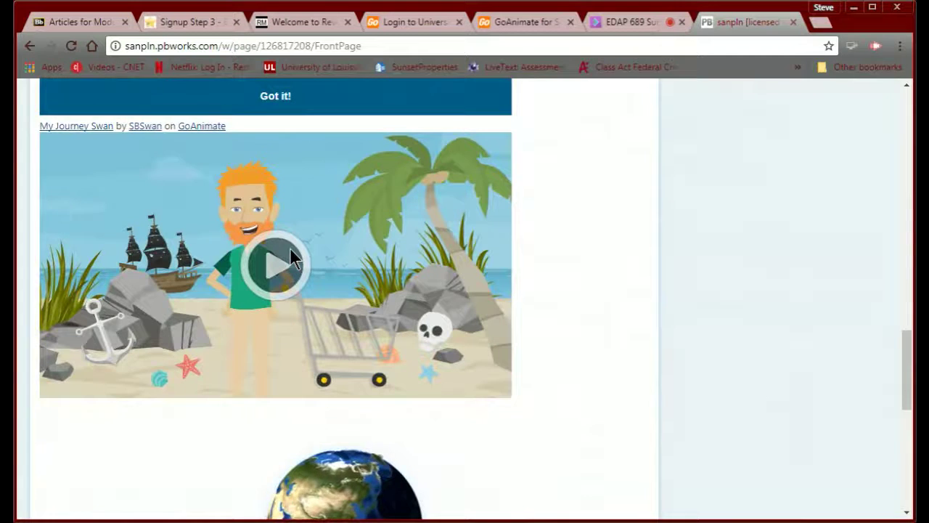
{"action": "scroll", "coordinate": [492, 256], "scroll_direction": "down", "scroll_amount": 3}
{"action": "scroll", "coordinate": [543, 277], "scroll_direction": "down", "scroll_amount": 2}
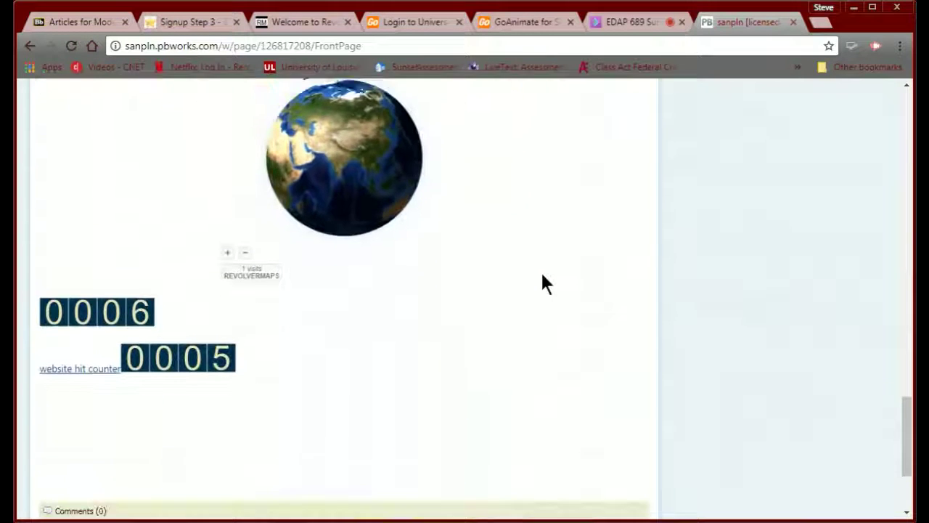
{"action": "scroll", "coordinate": [543, 277], "scroll_direction": "up", "scroll_amount": 3}
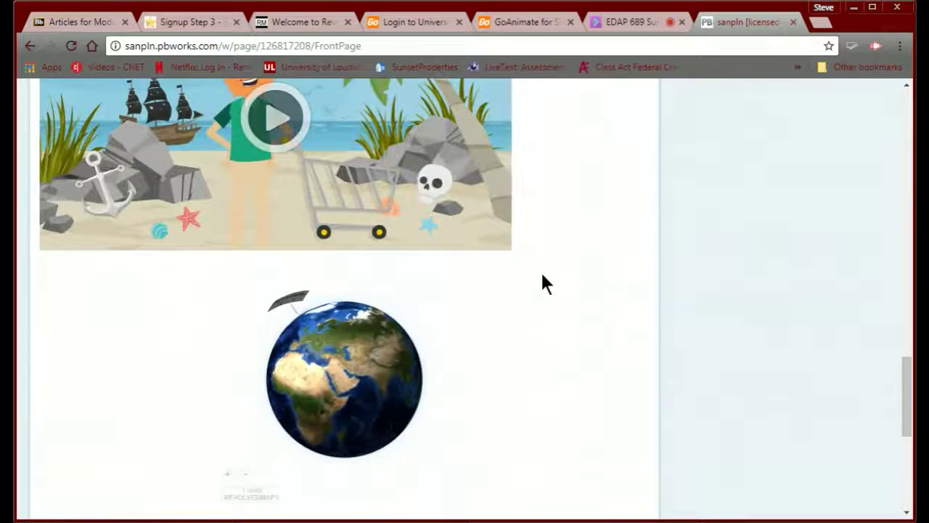
{"action": "scroll", "coordinate": [543, 276], "scroll_direction": "down", "scroll_amount": 4}
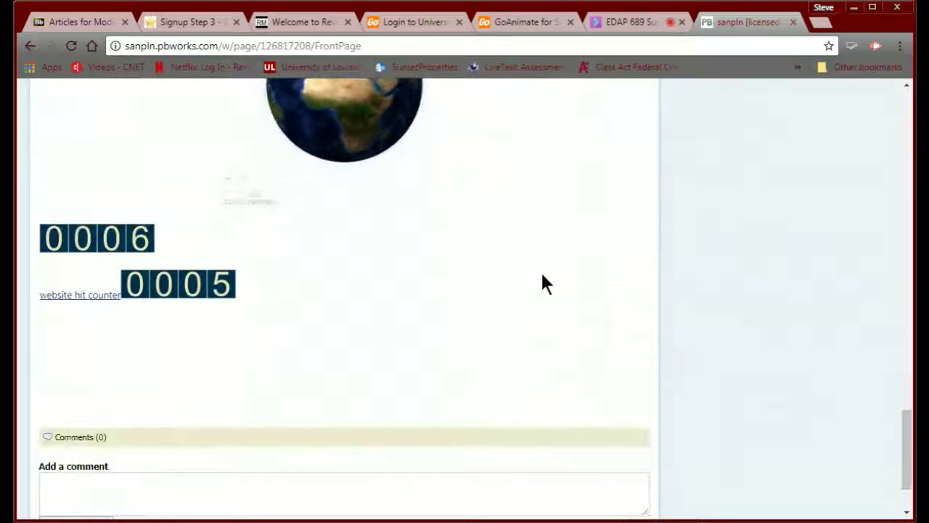
{"action": "scroll", "coordinate": [543, 276], "scroll_direction": "up", "scroll_amount": 8}
{"action": "scroll", "coordinate": [544, 283], "scroll_direction": "up", "scroll_amount": 6}
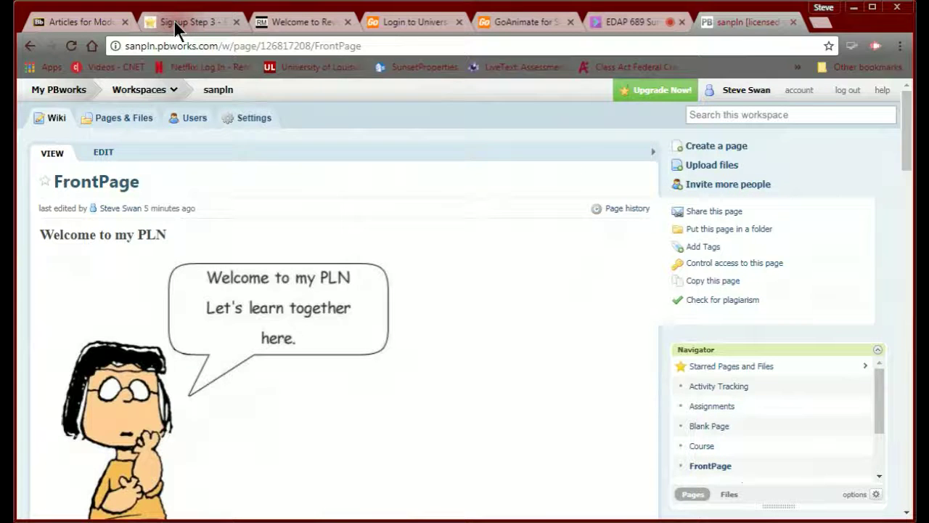
- Show the freecounterstat Signup Step 3 page, then return to the EDAP 689 Collaborate session
{"action": "left_click", "coordinate": [174, 21]}
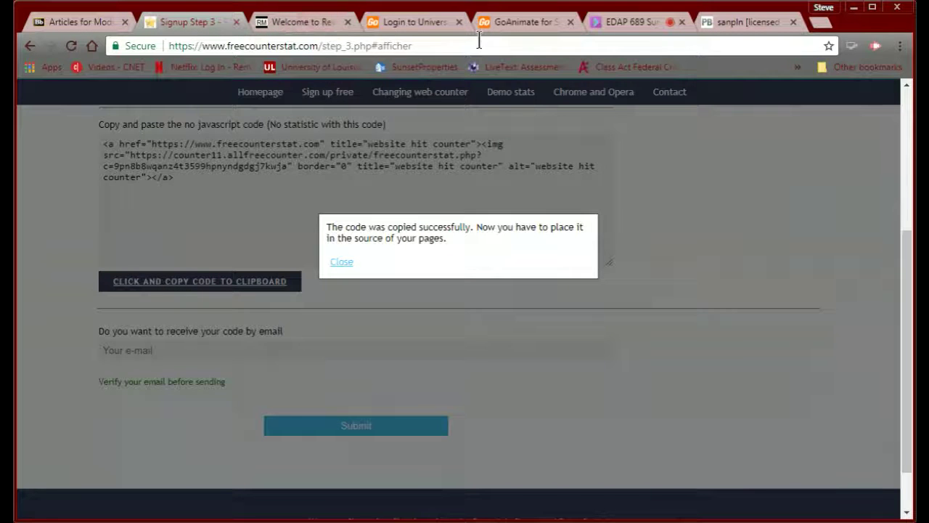
{"action": "left_click", "coordinate": [619, 24]}
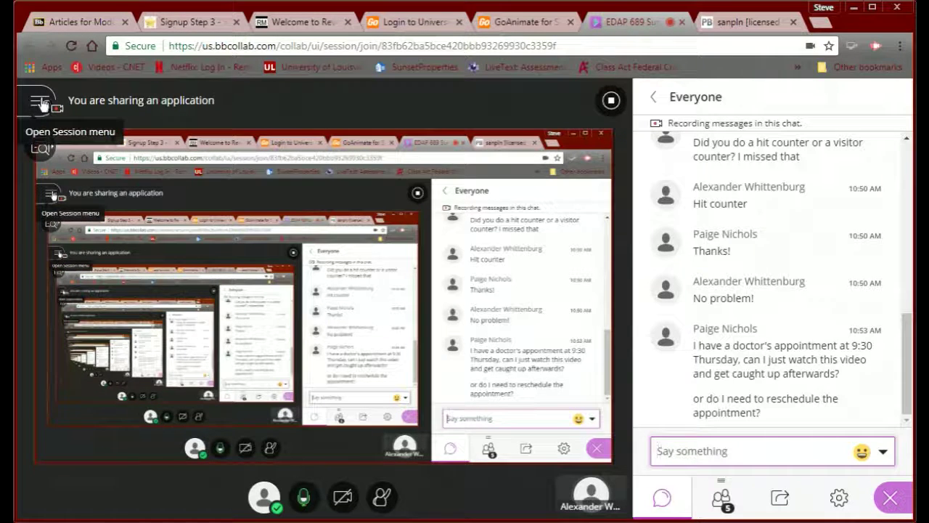
{"action": "left_click", "coordinate": [40, 107]}
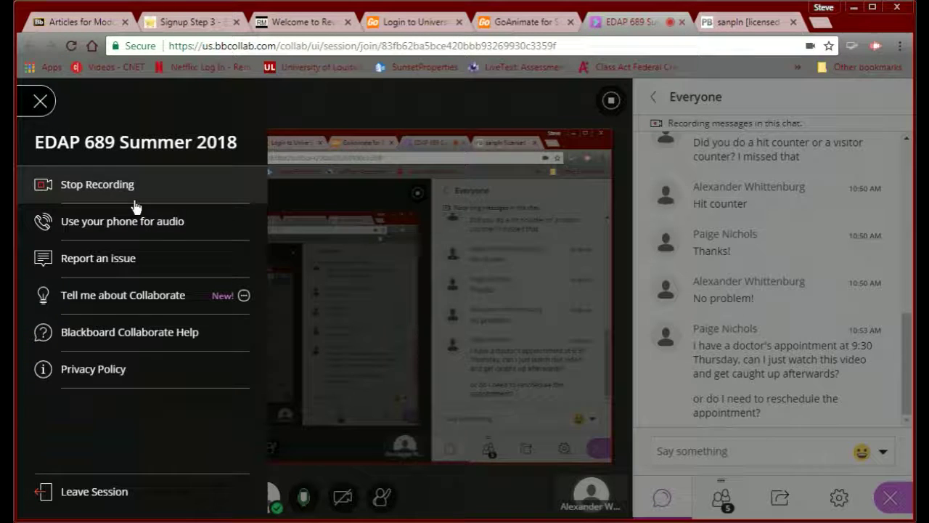
{"action": "left_click", "coordinate": [40, 104]}
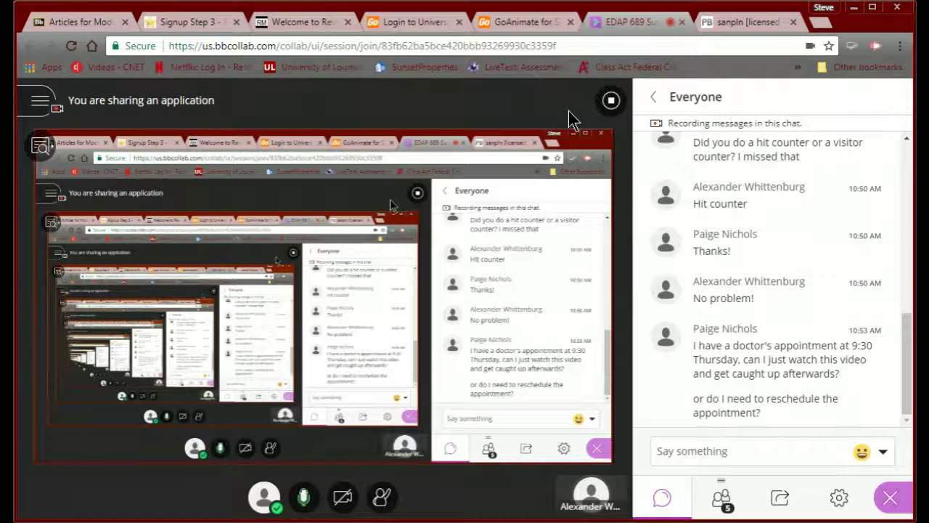
- Go up to Blackboard's Module 1 'Who I Am' page, then return to the PBworks FrontPage
{"action": "left_click", "coordinate": [92, 22]}
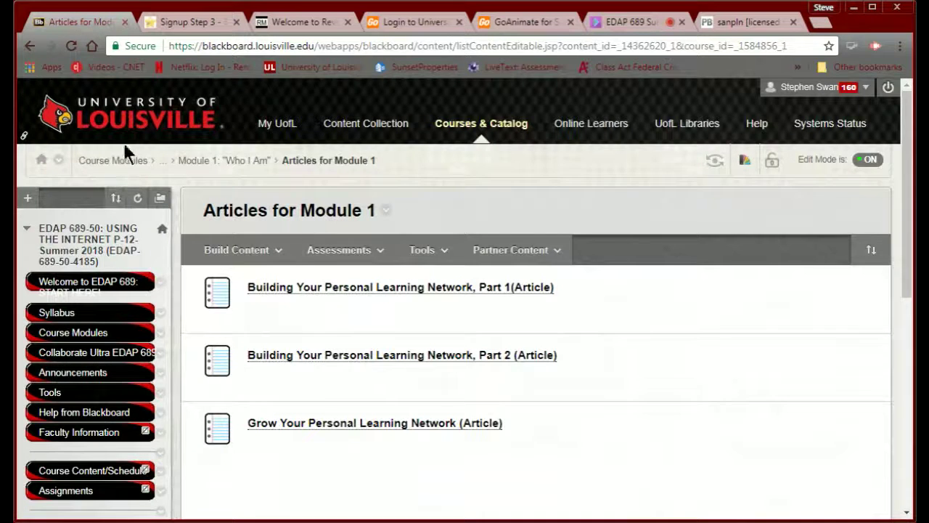
{"action": "left_click", "coordinate": [203, 160]}
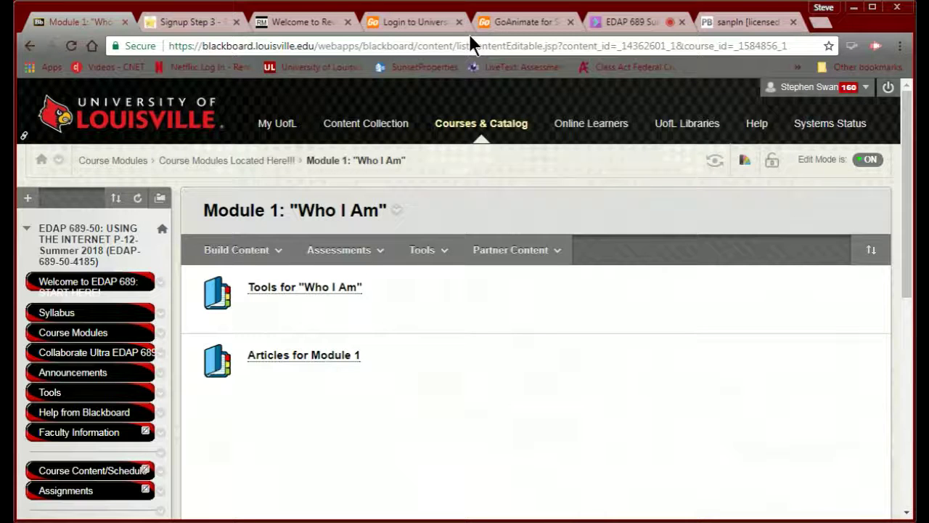
{"action": "left_click", "coordinate": [618, 21]}
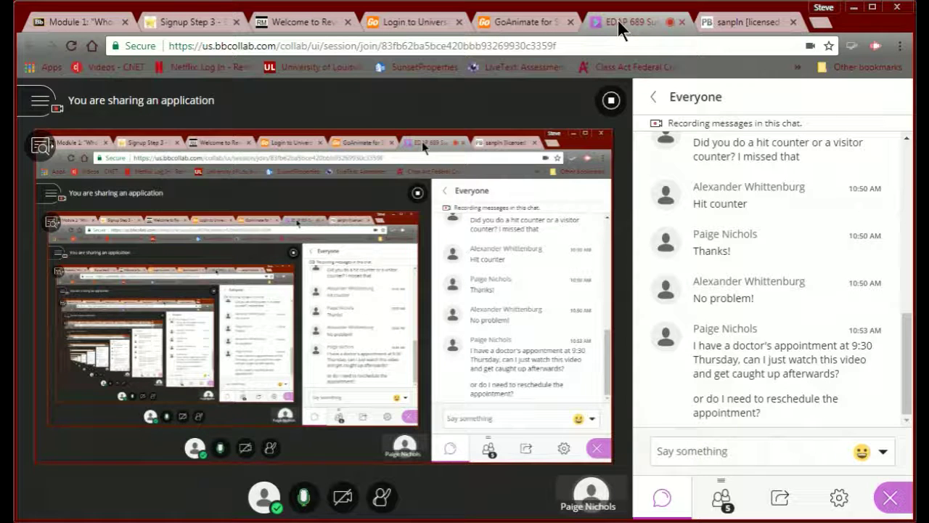
{"action": "left_click", "coordinate": [711, 24]}
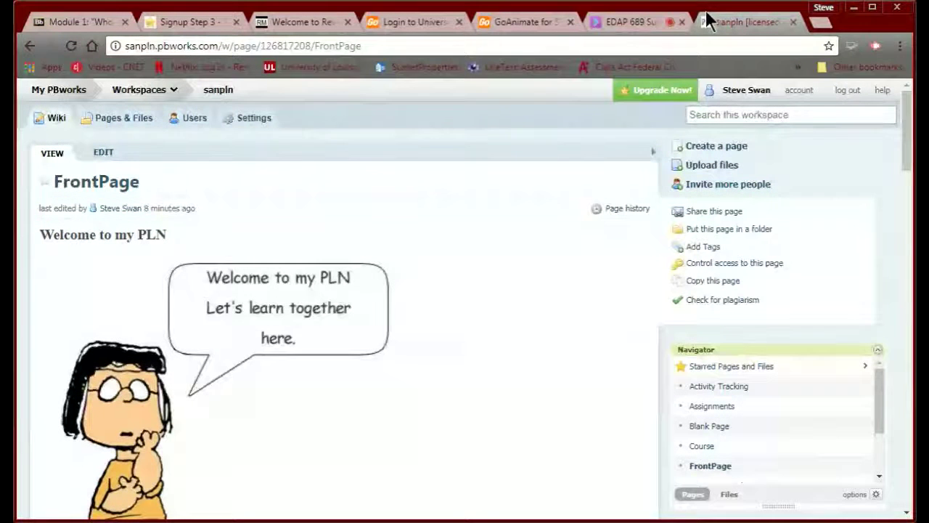
{"action": "left_click", "coordinate": [388, 46]}
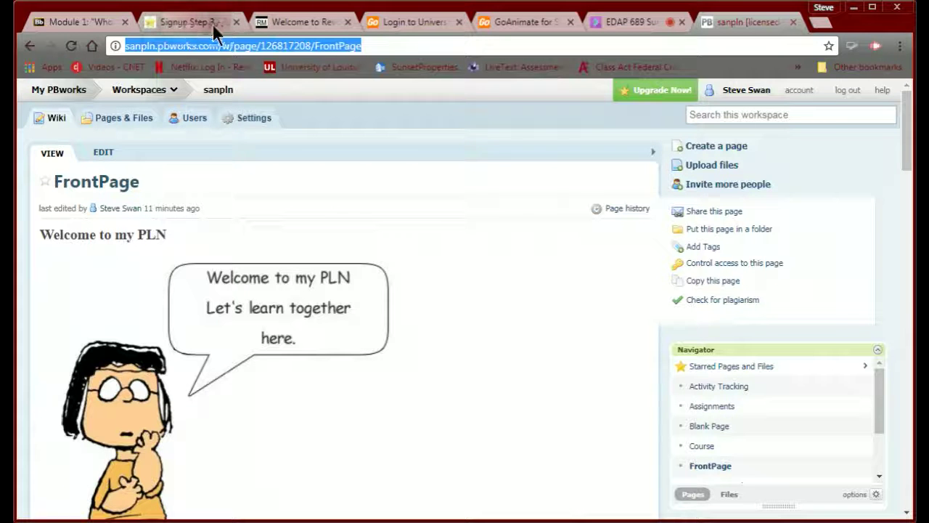
- Switch back to the EDAP 689 Blackboard Collaborate session tab
{"action": "left_click", "coordinate": [628, 23]}
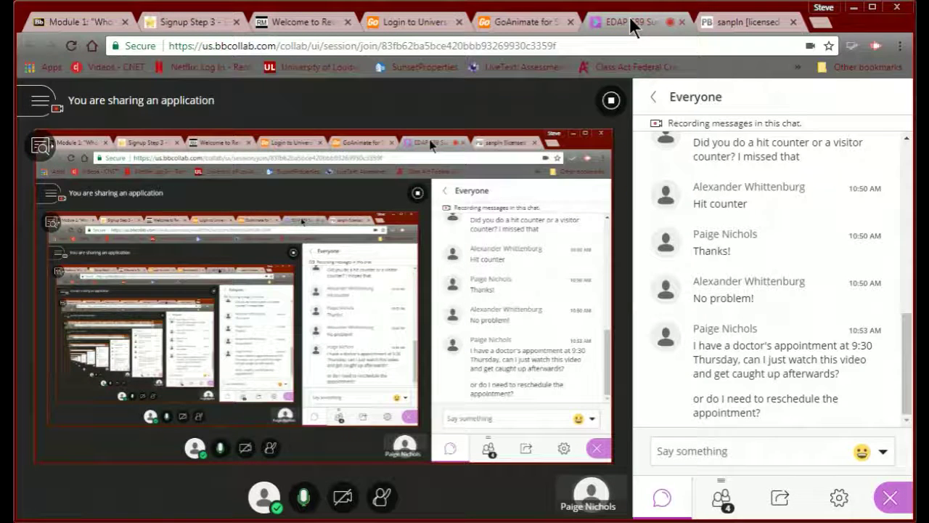
- Close the leftover GoAnimate university login tab
{"action": "left_click", "coordinate": [444, 22]}
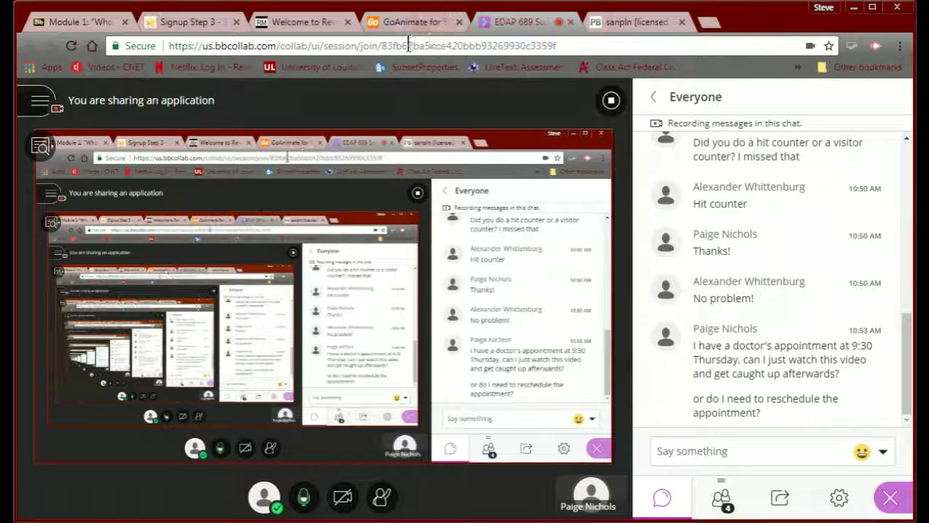
{"action": "left_click", "coordinate": [409, 45]}
{"action": "type", "text": "l"}
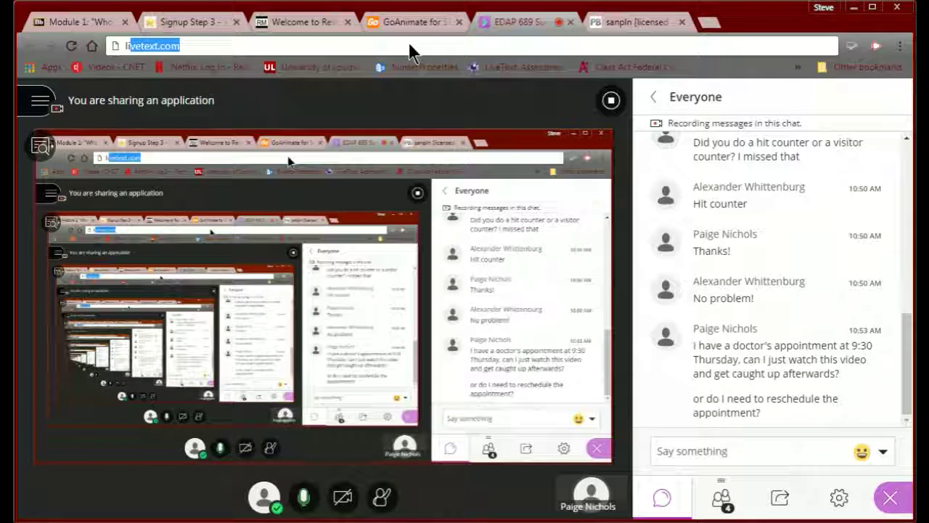
{"action": "type", "text": "ivetext.c"}
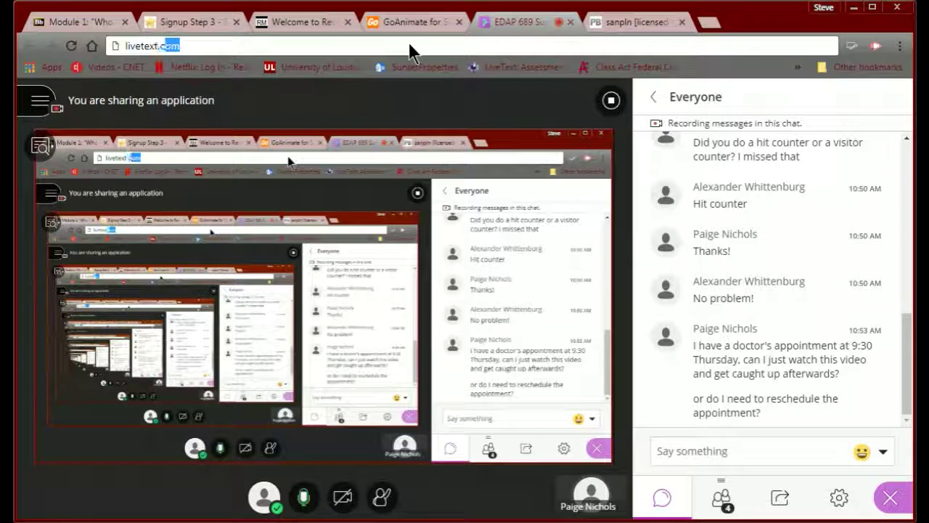
{"action": "key", "text": "Return"}
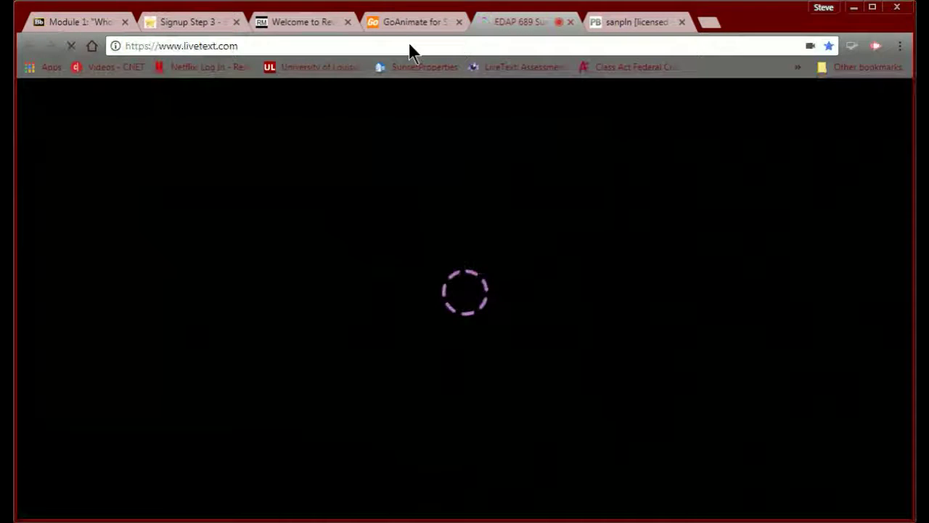